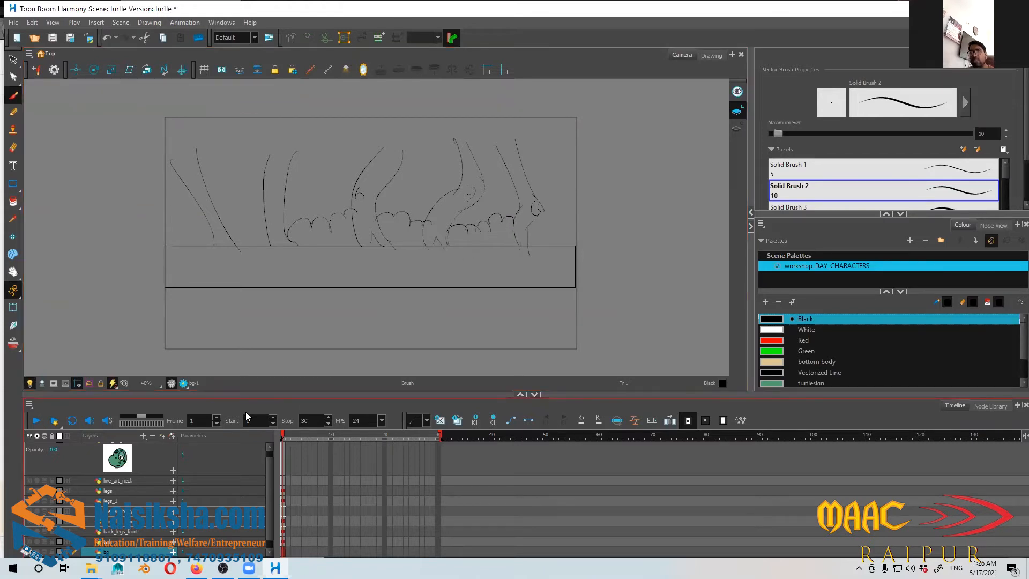
Step: Brush scalloped bush outlines beyond the rightmost tree and around the leftmost tree, adding small leaf tufts on top of the bushes
{"action": "left_click_drag", "start_coordinate": [529, 214], "coordinate": [521, 214]}
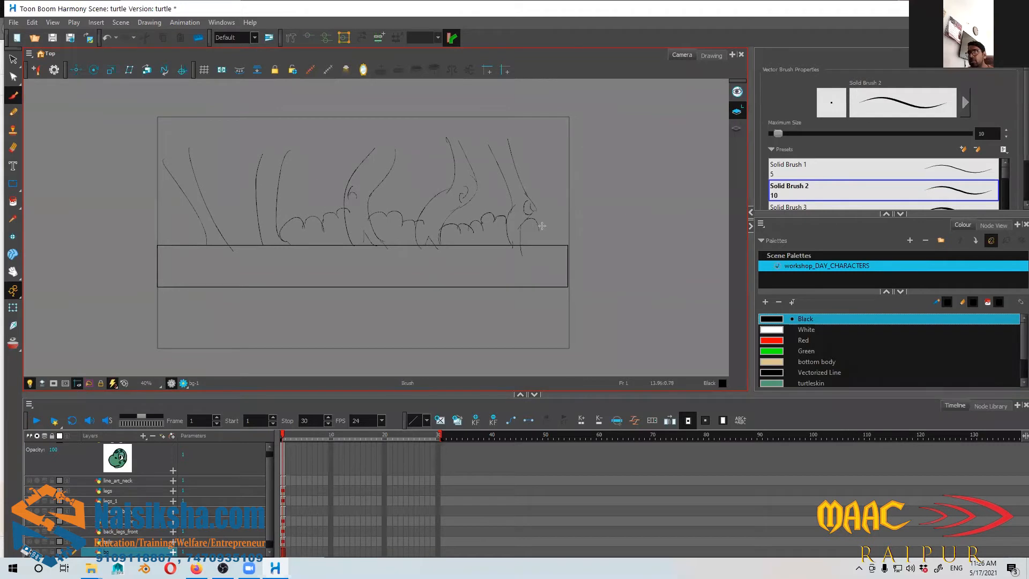
{"action": "mouse_move", "coordinate": [561, 230]}
{"action": "left_mouse_down"}
{"action": "mouse_move", "coordinate": [560, 260]}
{"action": "mouse_move", "coordinate": [615, 257]}
{"action": "left_mouse_up"}
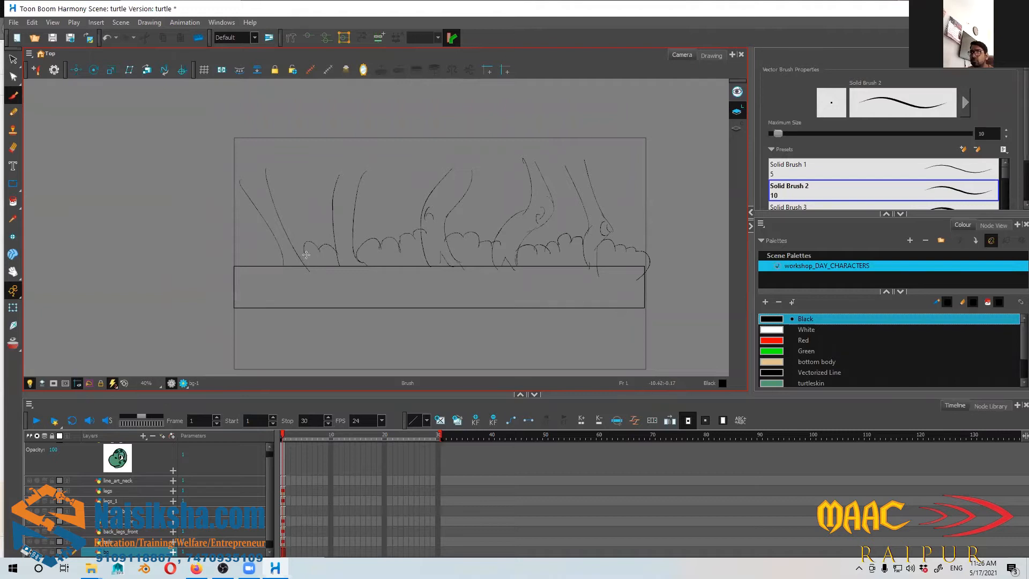
{"action": "mouse_move", "coordinate": [282, 257]}
{"action": "left_mouse_down"}
{"action": "mouse_move", "coordinate": [263, 262]}
{"action": "mouse_move", "coordinate": [252, 250]}
{"action": "left_mouse_up"}
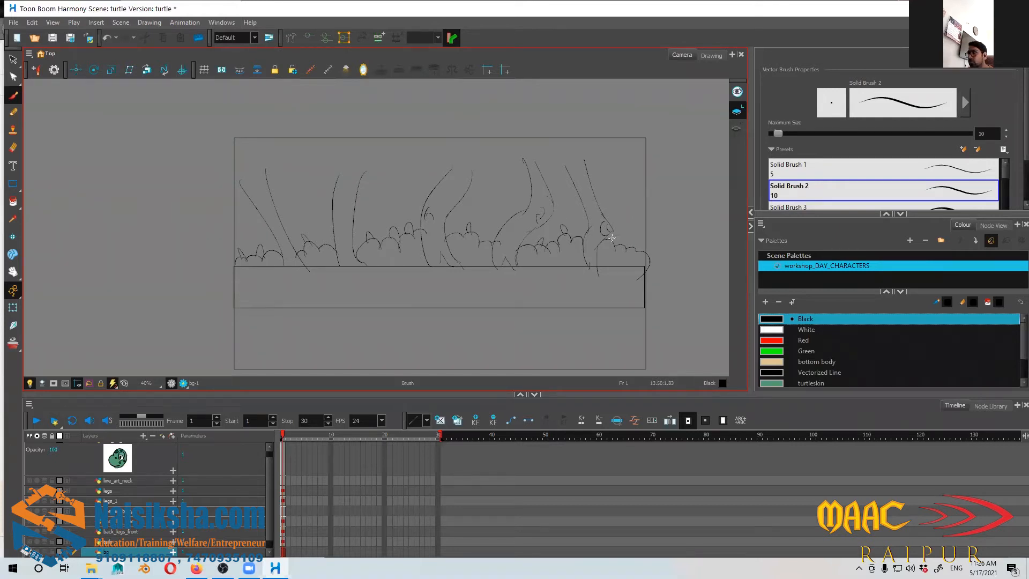
{"action": "scroll", "coordinate": [549, 204], "scroll_direction": "up", "scroll_amount": 3}
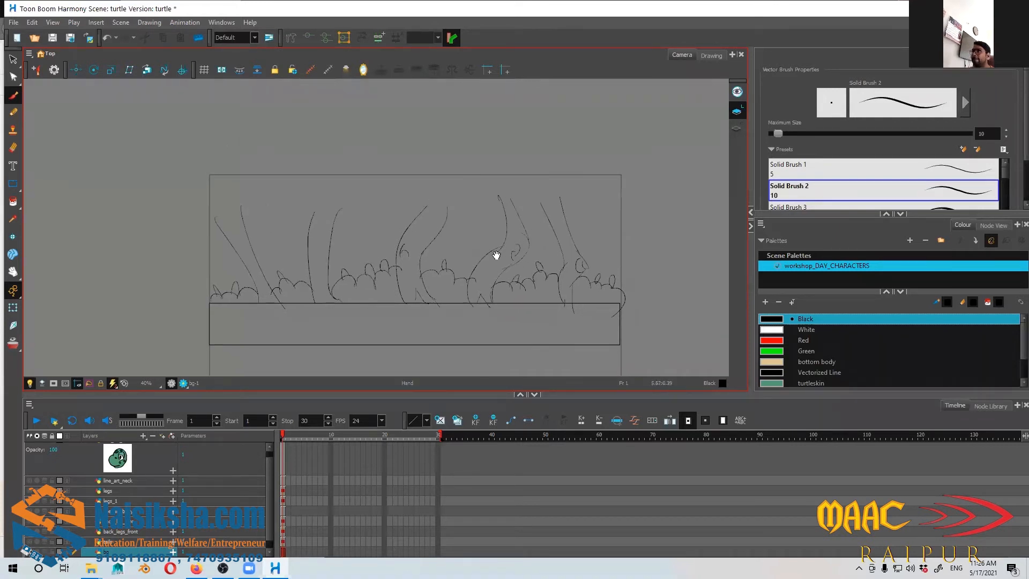
{"action": "mouse_move", "coordinate": [205, 199]}
{"action": "left_mouse_down"}
{"action": "mouse_move", "coordinate": [227, 211]}
{"action": "mouse_move", "coordinate": [269, 203]}
{"action": "left_mouse_up"}
{"action": "key", "text": "ctrl"}
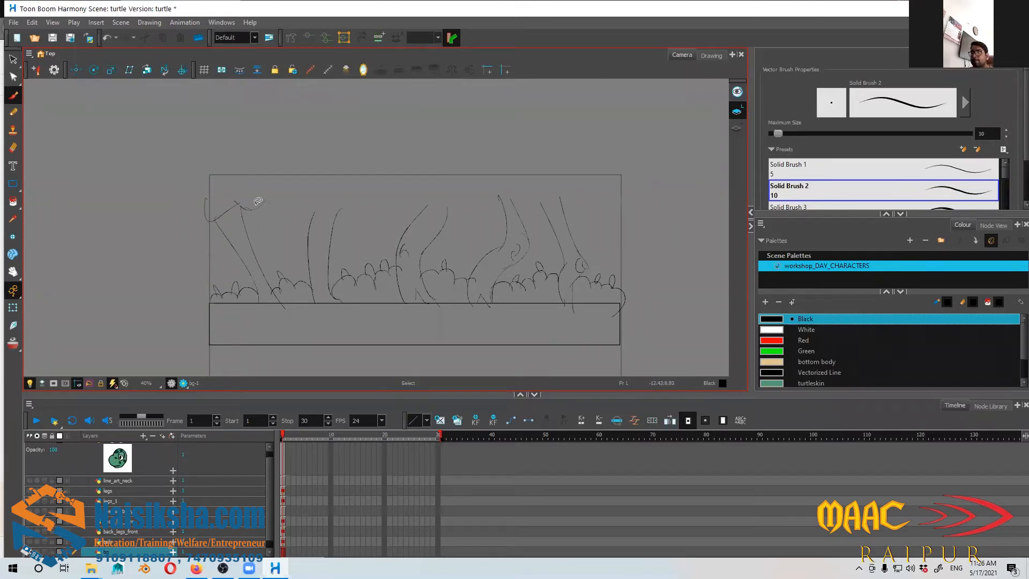
{"action": "key", "text": "ctrl+z"}
Step: Draw the tree canopy with a zigzag lower edge across all the trunks and a wavy closed outline above the camera frame
{"action": "left_click_drag", "start_coordinate": [205, 199], "coordinate": [205, 224]}
{"action": "left_click_drag", "start_coordinate": [291, 220], "coordinate": [301, 203]}
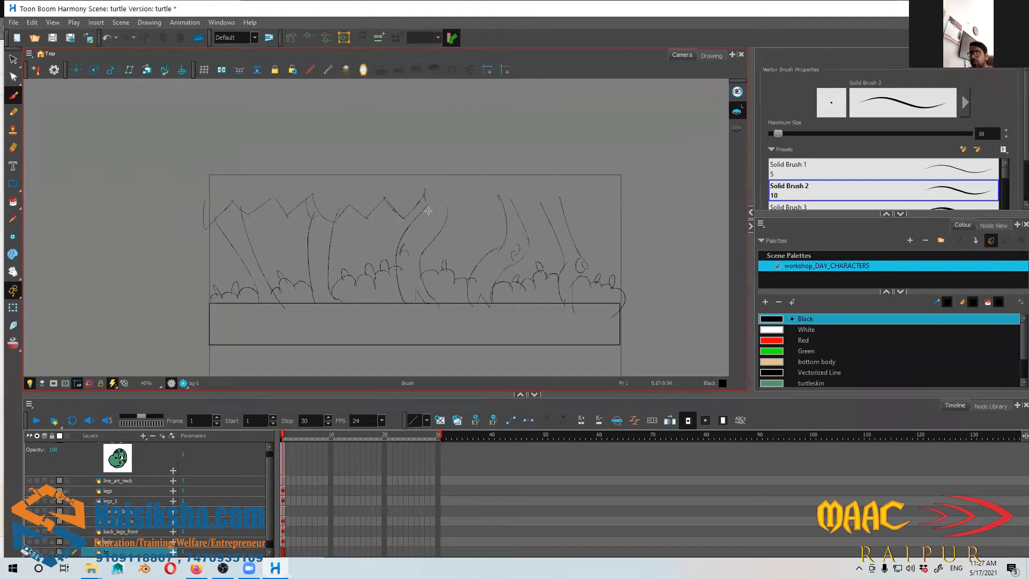
{"action": "mouse_move", "coordinate": [454, 201]}
{"action": "left_mouse_down"}
{"action": "mouse_move", "coordinate": [460, 230]}
{"action": "mouse_move", "coordinate": [472, 206]}
{"action": "mouse_move", "coordinate": [471, 218]}
{"action": "mouse_move", "coordinate": [488, 219]}
{"action": "mouse_move", "coordinate": [507, 204]}
{"action": "mouse_move", "coordinate": [499, 195]}
{"action": "mouse_move", "coordinate": [488, 219]}
{"action": "mouse_move", "coordinate": [510, 200]}
{"action": "mouse_move", "coordinate": [499, 196]}
{"action": "mouse_move", "coordinate": [523, 207]}
{"action": "mouse_move", "coordinate": [516, 187]}
{"action": "left_mouse_up"}
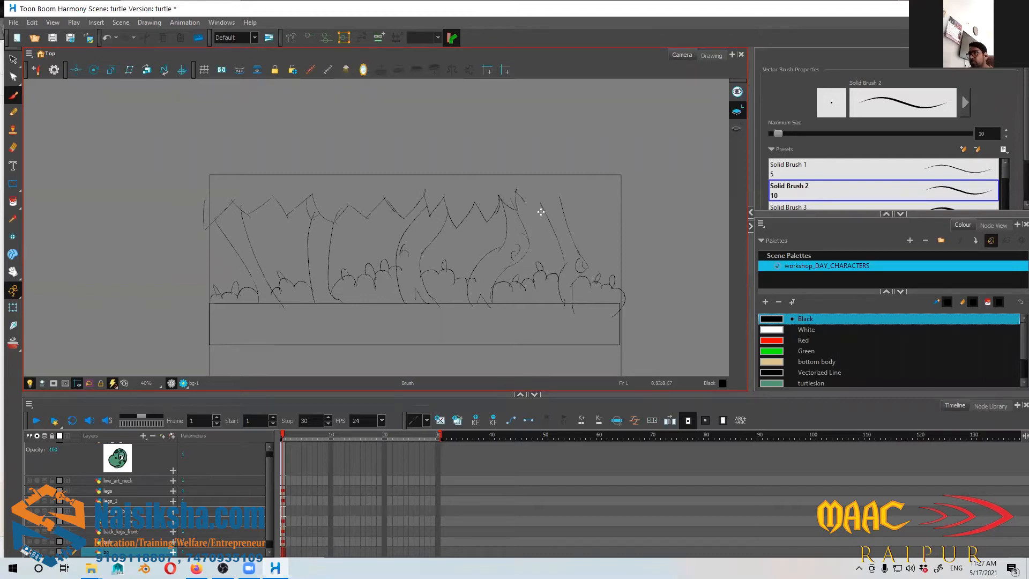
{"action": "mouse_move", "coordinate": [567, 188]}
{"action": "left_mouse_down"}
{"action": "mouse_move", "coordinate": [617, 210]}
{"action": "mouse_move", "coordinate": [625, 172]}
{"action": "mouse_move", "coordinate": [552, 155]}
{"action": "mouse_move", "coordinate": [431, 185]}
{"action": "mouse_move", "coordinate": [485, 162]}
{"action": "mouse_move", "coordinate": [307, 159]}
{"action": "mouse_move", "coordinate": [310, 136]}
{"action": "mouse_move", "coordinate": [202, 213]}
{"action": "left_mouse_up"}
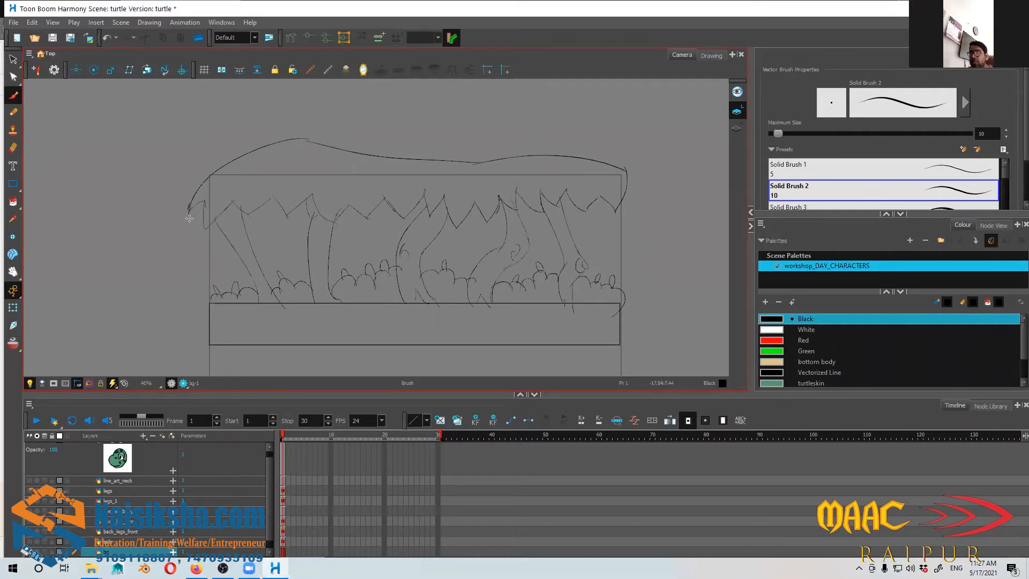
Step: Close the gaps between the bumps of the leftmost bush with short brush strokes
{"action": "left_click_drag", "start_coordinate": [325, 324], "coordinate": [391, 294]}
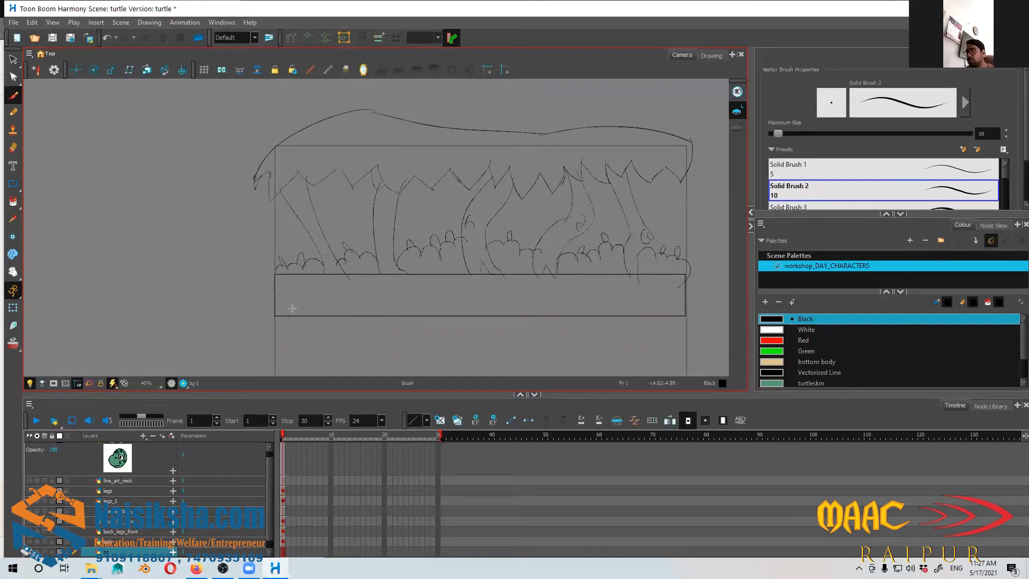
{"action": "scroll", "coordinate": [329, 197], "scroll_direction": "up", "scroll_amount": 4}
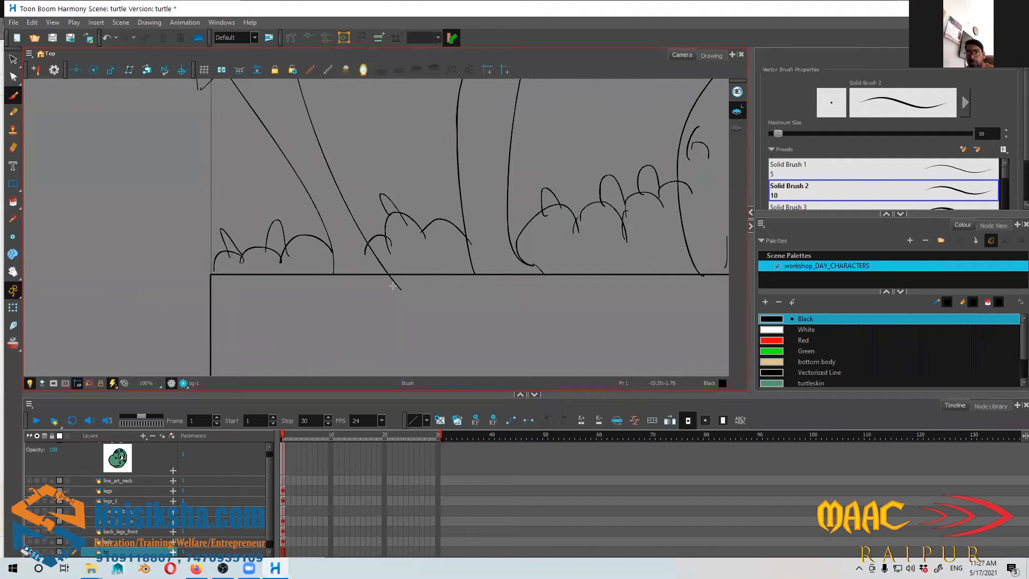
{"action": "left_click_drag", "start_coordinate": [530, 283], "coordinate": [321, 325]}
{"action": "mouse_move", "coordinate": [358, 254]}
{"action": "left_mouse_down"}
{"action": "mouse_move", "coordinate": [368, 314]}
{"action": "mouse_move", "coordinate": [356, 328]}
{"action": "mouse_move", "coordinate": [434, 259]}
{"action": "left_mouse_up"}
{"action": "mouse_move", "coordinate": [362, 297]}
{"action": "left_mouse_down"}
{"action": "mouse_move", "coordinate": [416, 257]}
{"action": "mouse_move", "coordinate": [407, 297]}
{"action": "left_mouse_up"}
{"action": "scroll", "coordinate": [276, 253], "scroll_direction": "up", "scroll_amount": 3}
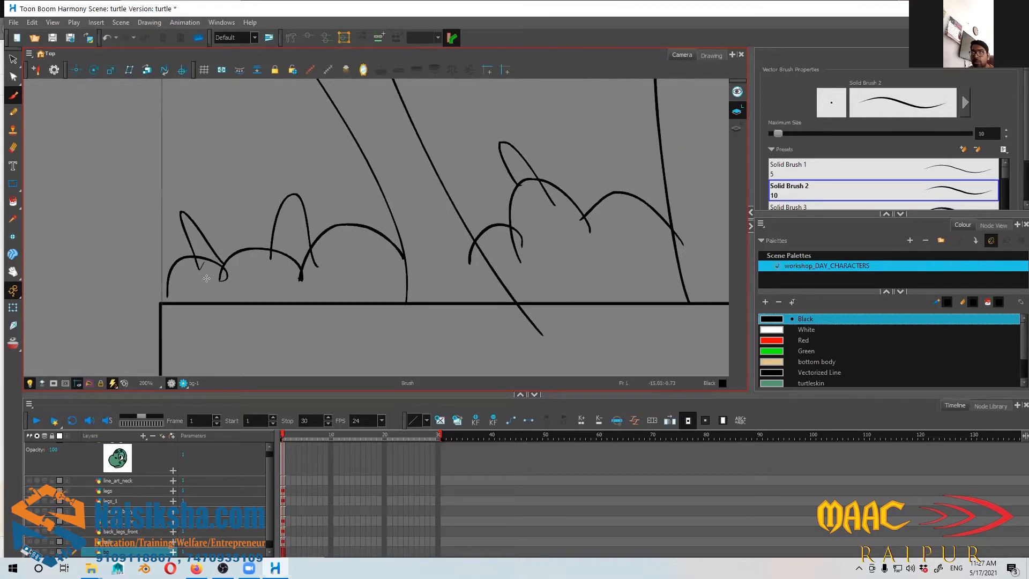
{"action": "left_click_drag", "start_coordinate": [225, 280], "coordinate": [213, 295]}
Step: Use the Cutter to remove the tuft line ends that overlap the bumps of the leftmost bush
{"action": "left_click", "coordinate": [36, 70]}
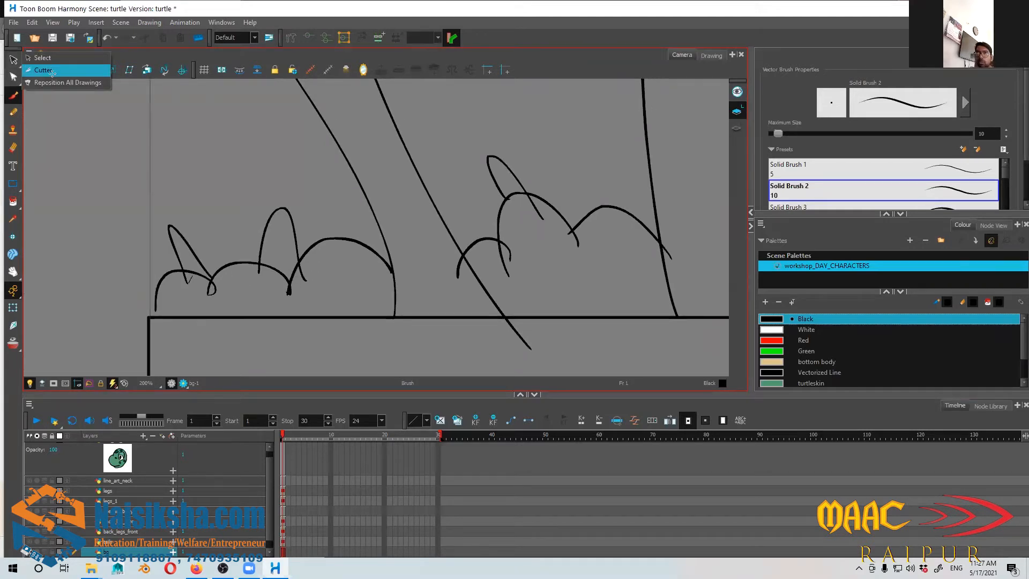
{"action": "left_click", "coordinate": [52, 70]}
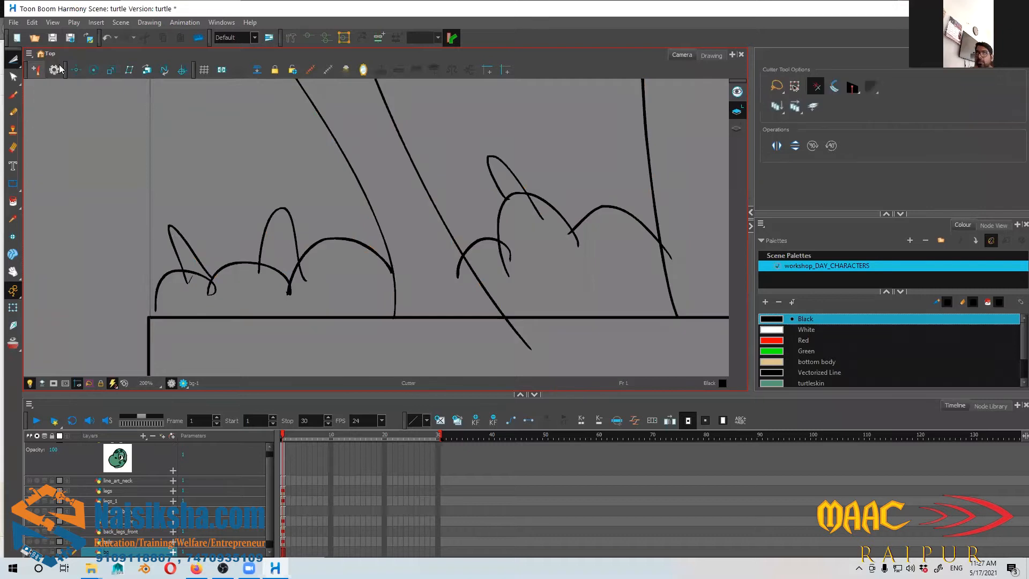
{"action": "mouse_move", "coordinate": [177, 281]}
{"action": "left_mouse_down"}
{"action": "mouse_move", "coordinate": [170, 263]}
{"action": "mouse_move", "coordinate": [180, 258]}
{"action": "mouse_move", "coordinate": [203, 274]}
{"action": "left_mouse_up"}
{"action": "mouse_move", "coordinate": [275, 271]}
{"action": "left_mouse_down"}
{"action": "mouse_move", "coordinate": [291, 247]}
{"action": "mouse_move", "coordinate": [259, 244]}
{"action": "left_mouse_up"}
{"action": "key", "text": "Delete"}
Step: Cut off the overlapping stroke ends of the bumps and tuft in the bush between the first and second trees
{"action": "left_click_drag", "start_coordinate": [459, 255], "coordinate": [449, 236]}
{"action": "mouse_move", "coordinate": [507, 253]}
{"action": "left_mouse_down"}
{"action": "mouse_move", "coordinate": [490, 233]}
{"action": "mouse_move", "coordinate": [518, 174]}
{"action": "mouse_move", "coordinate": [542, 203]}
{"action": "mouse_move", "coordinate": [500, 210]}
{"action": "mouse_move", "coordinate": [498, 229]}
{"action": "left_mouse_up"}
{"action": "key", "text": "Delete"}
{"action": "key", "text": "Delete"}
{"action": "mouse_move", "coordinate": [572, 221]}
{"action": "left_mouse_down"}
{"action": "mouse_move", "coordinate": [560, 209]}
{"action": "mouse_move", "coordinate": [569, 225]}
{"action": "mouse_move", "coordinate": [508, 270]}
{"action": "mouse_move", "coordinate": [535, 280]}
{"action": "mouse_move", "coordinate": [503, 266]}
{"action": "left_mouse_up"}
{"action": "key", "text": "Delete"}
{"action": "key", "text": "Delete"}
{"action": "key", "text": "Delete"}
Step: Cut off the first tree's trunk line end that overhangs below the ground line
{"action": "mouse_move", "coordinate": [547, 351]}
{"action": "left_mouse_down"}
{"action": "mouse_move", "coordinate": [459, 230]}
{"action": "mouse_move", "coordinate": [513, 244]}
{"action": "mouse_move", "coordinate": [517, 222]}
{"action": "mouse_move", "coordinate": [571, 279]}
{"action": "mouse_move", "coordinate": [499, 280]}
{"action": "mouse_move", "coordinate": [541, 284]}
{"action": "left_mouse_up"}
{"action": "key", "text": "Delete"}
{"action": "key", "text": "Delete"}
{"action": "key", "text": "Delete"}
Step: Brush a short stroke between the first two bumps of the bush beside the second tree and cut off the excess ends
{"action": "key", "text": "alt+b"}
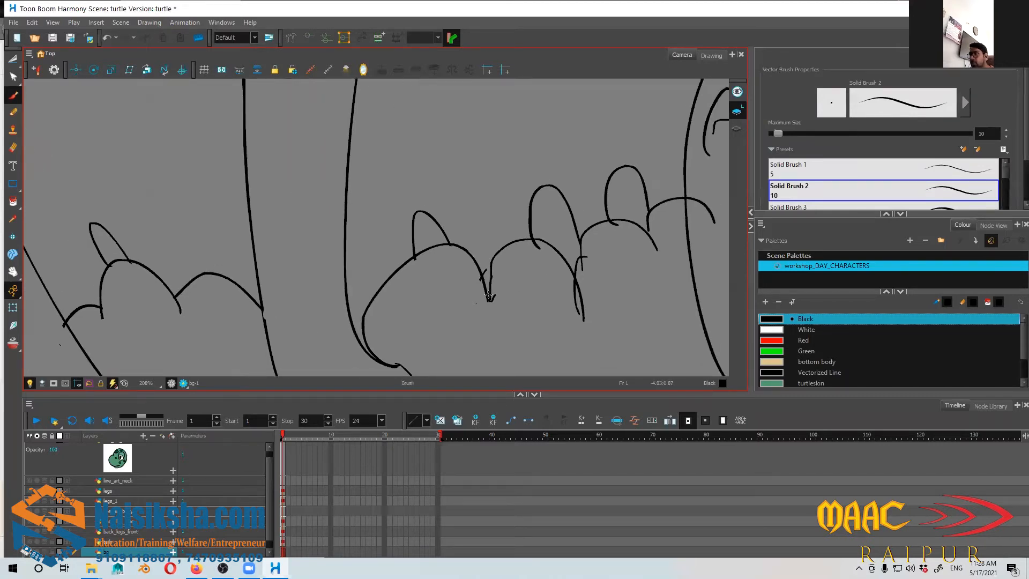
{"action": "mouse_move", "coordinate": [525, 288]}
{"action": "left_mouse_down"}
{"action": "mouse_move", "coordinate": [475, 296]}
{"action": "mouse_move", "coordinate": [448, 264]}
{"action": "mouse_move", "coordinate": [507, 276]}
{"action": "mouse_move", "coordinate": [511, 289]}
{"action": "mouse_move", "coordinate": [515, 266]}
{"action": "mouse_move", "coordinate": [512, 298]}
{"action": "mouse_move", "coordinate": [491, 270]}
{"action": "left_mouse_up"}
{"action": "key", "text": "alt+t"}
{"action": "key", "text": "Delete"}
{"action": "key", "text": "Delete"}
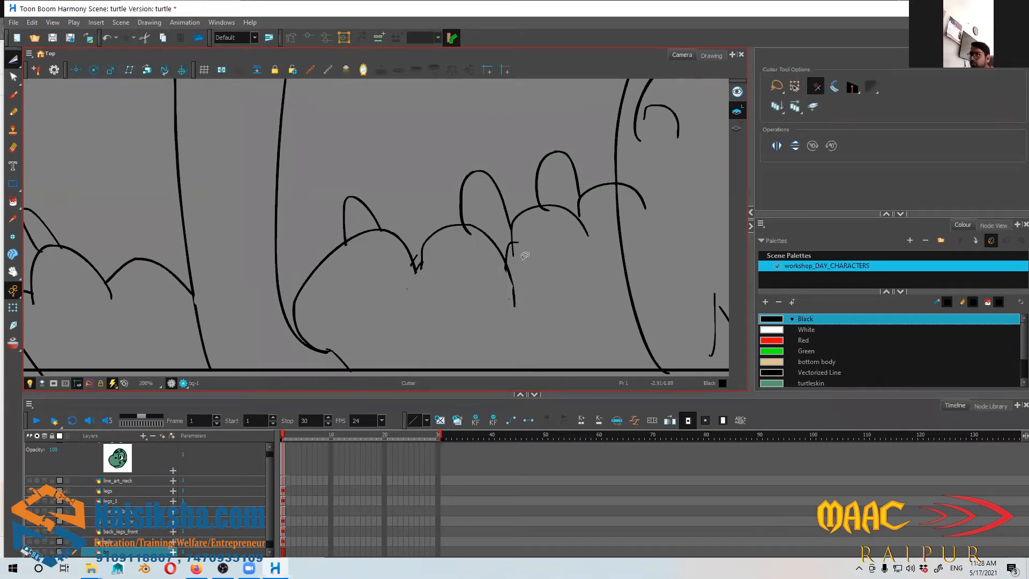
Step: Cut off the small overlapping stroke ends between the remaining bumps of the bush between the second and third trees
{"action": "left_click_drag", "start_coordinate": [519, 239], "coordinate": [517, 245]}
{"action": "key", "text": "Delete"}
{"action": "key", "text": "Delete"}
{"action": "key", "text": "Delete"}
{"action": "mouse_move", "coordinate": [620, 179]}
{"action": "left_mouse_down"}
{"action": "mouse_move", "coordinate": [659, 195]}
{"action": "mouse_move", "coordinate": [624, 161]}
{"action": "left_mouse_up"}
{"action": "key", "text": "Delete"}
{"action": "left_click_drag", "start_coordinate": [509, 222], "coordinate": [492, 221]}
{"action": "left_click_drag", "start_coordinate": [644, 161], "coordinate": [456, 202]}
{"action": "left_click_drag", "start_coordinate": [520, 294], "coordinate": [458, 248]}
{"action": "mouse_move", "coordinate": [448, 298]}
{"action": "left_mouse_down"}
{"action": "mouse_move", "coordinate": [416, 247]}
{"action": "mouse_move", "coordinate": [407, 321]}
{"action": "mouse_move", "coordinate": [472, 281]}
{"action": "mouse_move", "coordinate": [485, 258]}
{"action": "left_mouse_up"}
{"action": "key", "text": "ctrl+z"}
{"action": "key", "text": "ctrl+z"}
Step: Cut away the small zigzag scribble at the base of the third tree's trunk
{"action": "mouse_move", "coordinate": [412, 230]}
{"action": "left_mouse_down"}
{"action": "mouse_move", "coordinate": [412, 260]}
{"action": "mouse_move", "coordinate": [455, 292]}
{"action": "mouse_move", "coordinate": [514, 293]}
{"action": "mouse_move", "coordinate": [530, 319]}
{"action": "mouse_move", "coordinate": [540, 278]}
{"action": "mouse_move", "coordinate": [526, 320]}
{"action": "mouse_move", "coordinate": [476, 315]}
{"action": "mouse_move", "coordinate": [451, 351]}
{"action": "left_mouse_up"}
{"action": "key", "text": "Delete"}
{"action": "key", "text": "Delete"}
{"action": "key", "text": "Delete"}
{"action": "key", "text": "Delete"}
{"action": "key", "text": "Delete"}
Step: Cut off both ends of the bush between the third and fourth trees where they overlap the trunks
{"action": "key", "text": "alt+b"}
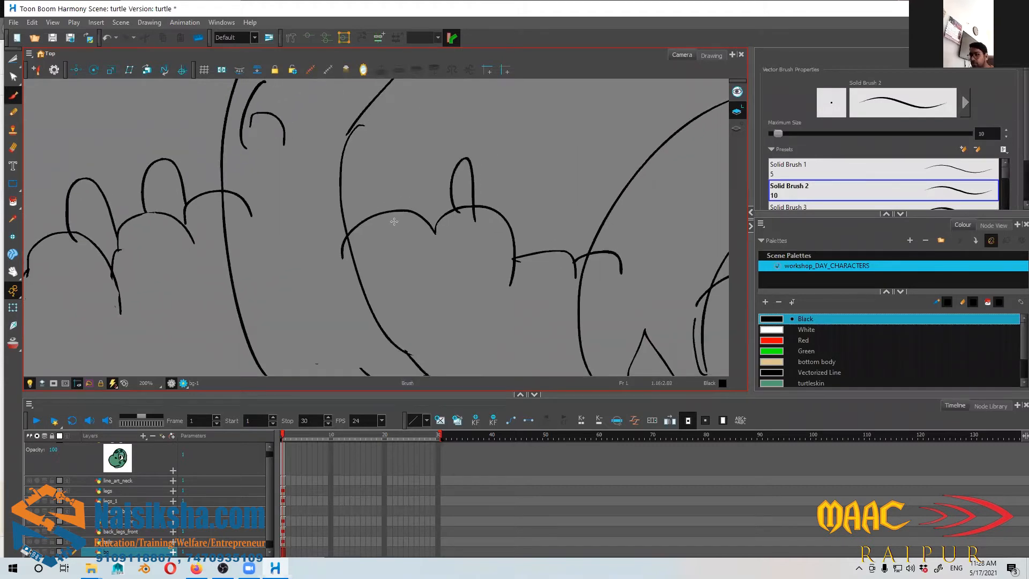
{"action": "left_click", "coordinate": [13, 58]}
{"action": "left_click_drag", "start_coordinate": [333, 232], "coordinate": [337, 268]}
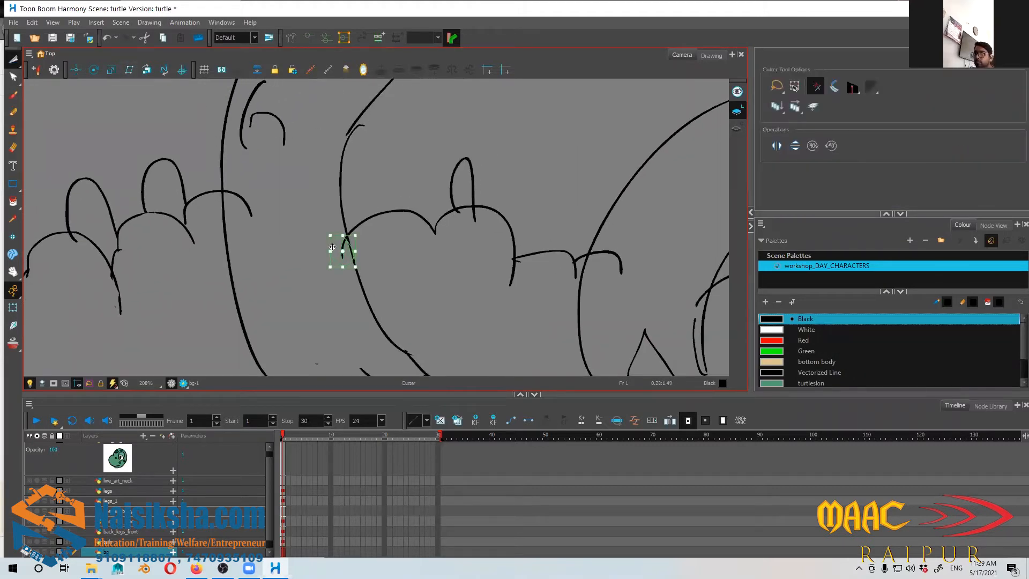
{"action": "left_click_drag", "start_coordinate": [332, 233], "coordinate": [349, 252]}
{"action": "key", "text": "Delete"}
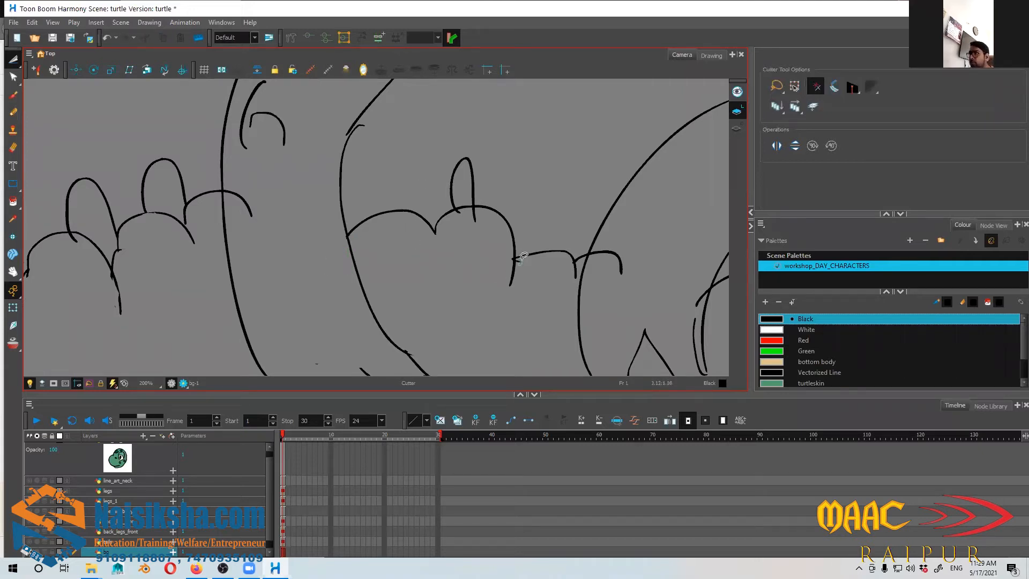
{"action": "left_click_drag", "start_coordinate": [618, 277], "coordinate": [624, 259]}
{"action": "key", "text": "Delete"}
Step: Cut off the line ends overhanging below the ground line at the bases of the third and fourth trees
{"action": "mouse_move", "coordinate": [613, 289]}
{"action": "left_mouse_down"}
{"action": "mouse_move", "coordinate": [455, 195]}
{"action": "mouse_move", "coordinate": [439, 204]}
{"action": "left_mouse_up"}
{"action": "left_click_drag", "start_coordinate": [462, 312], "coordinate": [419, 291]}
{"action": "key", "text": "Delete"}
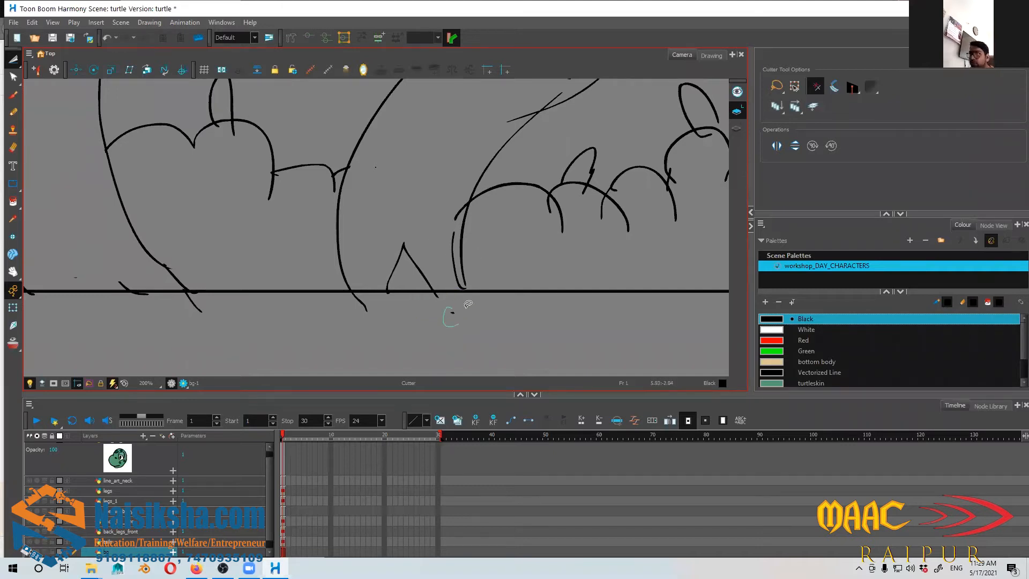
{"action": "left_click_drag", "start_coordinate": [376, 313], "coordinate": [346, 293]}
{"action": "key", "text": "Delete"}
{"action": "mouse_move", "coordinate": [217, 313]}
{"action": "left_mouse_down"}
{"action": "mouse_move", "coordinate": [174, 290]}
{"action": "mouse_move", "coordinate": [132, 287]}
{"action": "left_mouse_up"}
{"action": "key", "text": "Delete"}
{"action": "key", "text": "Delete"}
Step: Cut off the overlapping bump and tuft ends in the bush beside the fourth tree, starting where it crosses the trunk
{"action": "left_click_drag", "start_coordinate": [455, 213], "coordinate": [462, 208]}
{"action": "key", "text": "Delete"}
{"action": "mouse_move", "coordinate": [561, 211]}
{"action": "left_mouse_down"}
{"action": "mouse_move", "coordinate": [546, 237]}
{"action": "mouse_move", "coordinate": [405, 317]}
{"action": "left_mouse_up"}
{"action": "key", "text": "Delete"}
{"action": "mouse_move", "coordinate": [435, 267]}
{"action": "left_mouse_down"}
{"action": "mouse_move", "coordinate": [432, 285]}
{"action": "mouse_move", "coordinate": [456, 273]}
{"action": "mouse_move", "coordinate": [446, 314]}
{"action": "mouse_move", "coordinate": [431, 267]}
{"action": "mouse_move", "coordinate": [444, 275]}
{"action": "mouse_move", "coordinate": [430, 268]}
{"action": "left_mouse_up"}
{"action": "key", "text": "Delete"}
{"action": "mouse_move", "coordinate": [411, 271]}
{"action": "left_mouse_down"}
{"action": "mouse_move", "coordinate": [403, 283]}
{"action": "mouse_move", "coordinate": [458, 295]}
{"action": "left_mouse_up"}
{"action": "key", "text": "Delete"}
{"action": "key", "text": "Delete"}
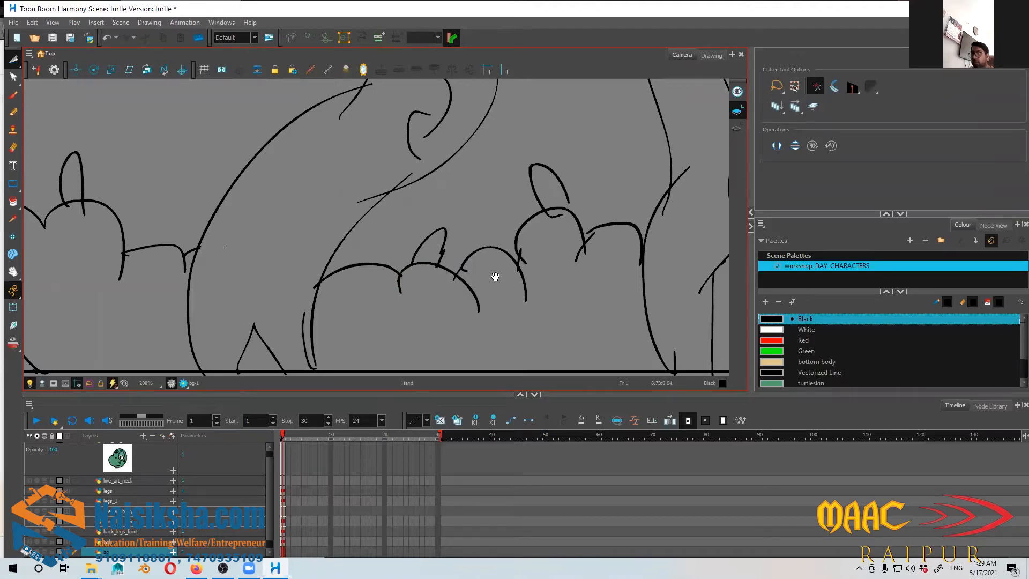
Step: Trim the remaining overlap in the bush before the fifth tree and brush closed the gap between its last two bumps
{"action": "mouse_move", "coordinate": [540, 245]}
{"action": "left_mouse_down"}
{"action": "mouse_move", "coordinate": [384, 291]}
{"action": "mouse_move", "coordinate": [373, 307]}
{"action": "mouse_move", "coordinate": [361, 295]}
{"action": "left_mouse_up"}
{"action": "key", "text": "Delete"}
{"action": "key", "text": "Delete"}
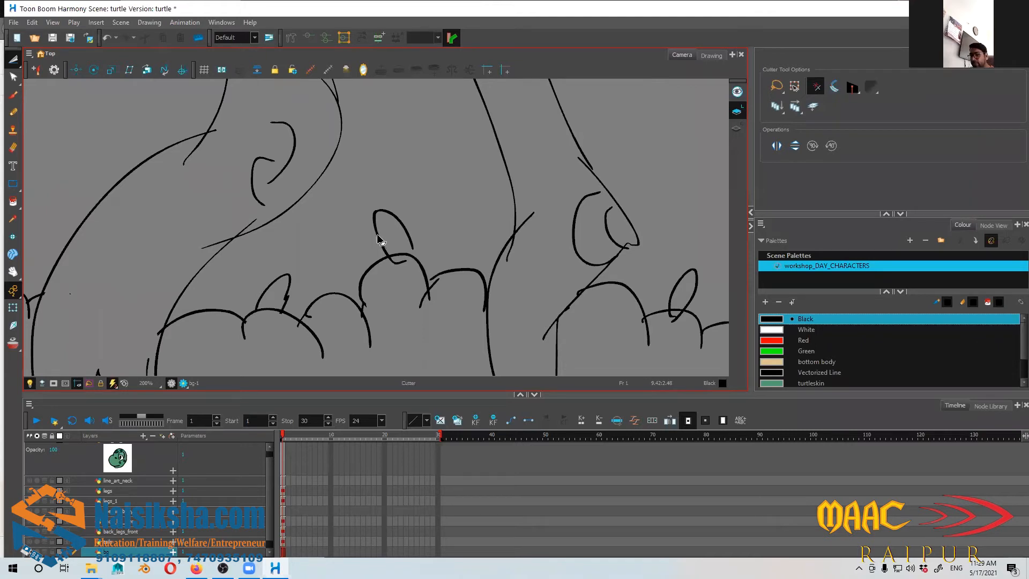
{"action": "key", "text": "alt+b"}
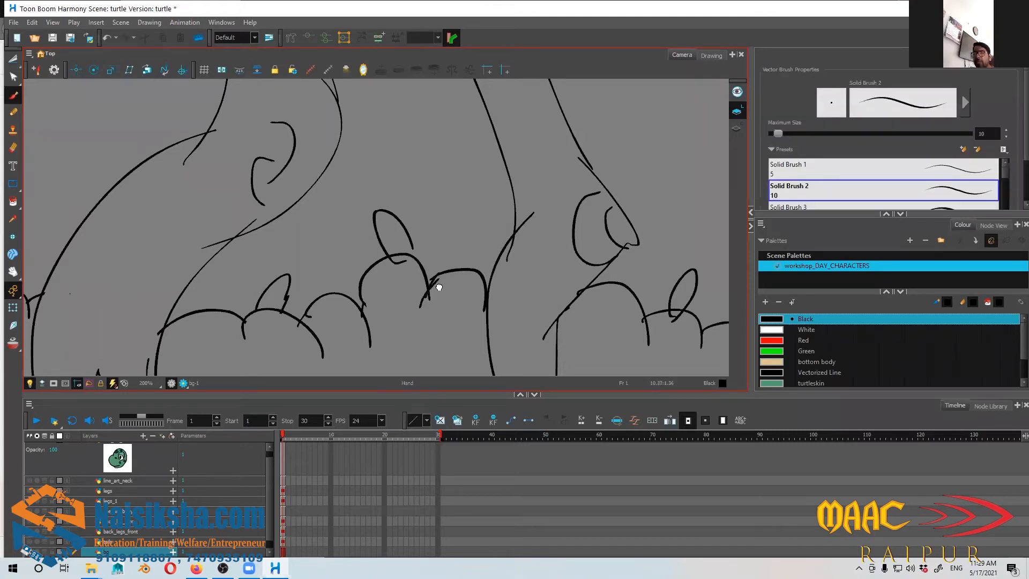
{"action": "mouse_move", "coordinate": [439, 287]}
{"action": "left_mouse_down"}
{"action": "mouse_move", "coordinate": [420, 258]}
{"action": "mouse_move", "coordinate": [359, 267]}
{"action": "left_mouse_up"}
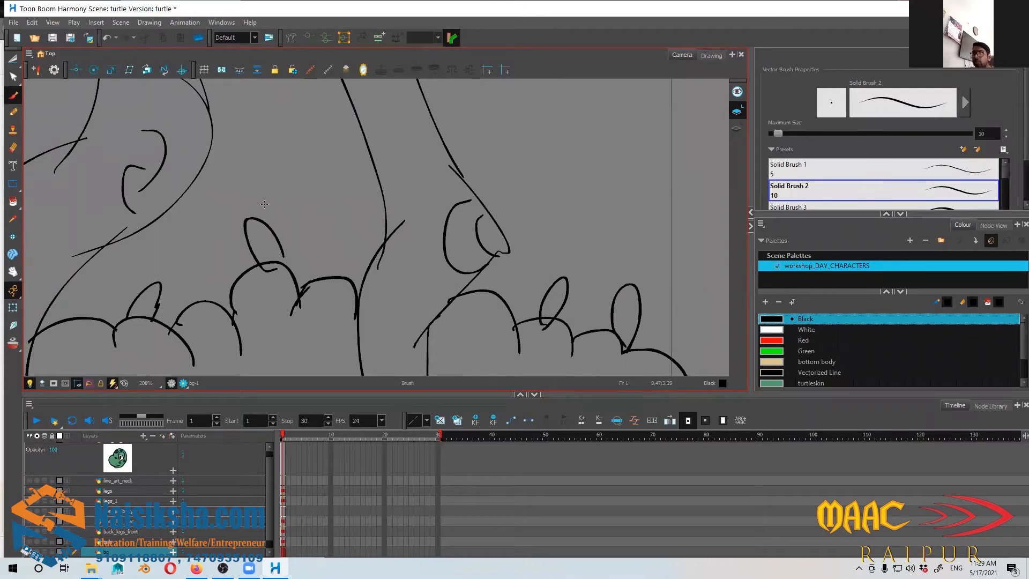
Step: Cut off the crossing line ends on the fifth tree's trunk with the Cutter
{"action": "left_click", "coordinate": [12, 59]}
{"action": "left_click_drag", "start_coordinate": [372, 264], "coordinate": [392, 247]}
{"action": "key", "text": "Delete"}
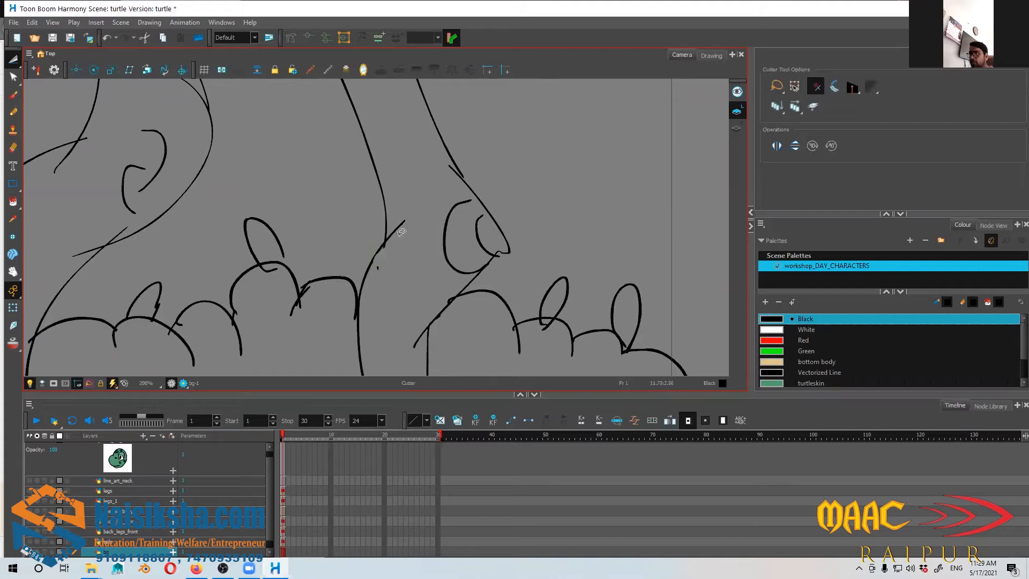
{"action": "mouse_move", "coordinate": [406, 212]}
{"action": "left_mouse_down"}
{"action": "mouse_move", "coordinate": [411, 222]}
{"action": "mouse_move", "coordinate": [406, 213]}
{"action": "mouse_move", "coordinate": [398, 228]}
{"action": "left_mouse_up"}
{"action": "key", "text": "Delete"}
{"action": "key", "text": "Delete"}
{"action": "key", "text": "space"}
{"action": "mouse_move", "coordinate": [455, 266]}
{"action": "left_mouse_down"}
{"action": "mouse_move", "coordinate": [471, 264]}
{"action": "mouse_move", "coordinate": [421, 235]}
{"action": "mouse_move", "coordinate": [441, 249]}
{"action": "mouse_move", "coordinate": [437, 236]}
{"action": "mouse_move", "coordinate": [473, 234]}
{"action": "left_mouse_up"}
{"action": "key", "text": "space"}
{"action": "key", "text": "Delete"}
{"action": "key", "text": "space"}
{"action": "key", "text": "Delete"}
Step: Cut off the end of the rightmost bush outline where it crosses the edge of the ground rectangle
{"action": "scroll", "coordinate": [489, 243], "scroll_direction": "down", "scroll_amount": 5}
{"action": "scroll", "coordinate": [489, 244], "scroll_direction": "left", "scroll_amount": 2}
{"action": "mouse_move", "coordinate": [586, 256]}
{"action": "left_mouse_down"}
{"action": "mouse_move", "coordinate": [585, 275]}
{"action": "mouse_move", "coordinate": [544, 244]}
{"action": "mouse_move", "coordinate": [581, 259]}
{"action": "mouse_move", "coordinate": [572, 246]}
{"action": "left_mouse_up"}
{"action": "key", "text": "Delete"}
{"action": "key", "text": "Delete"}
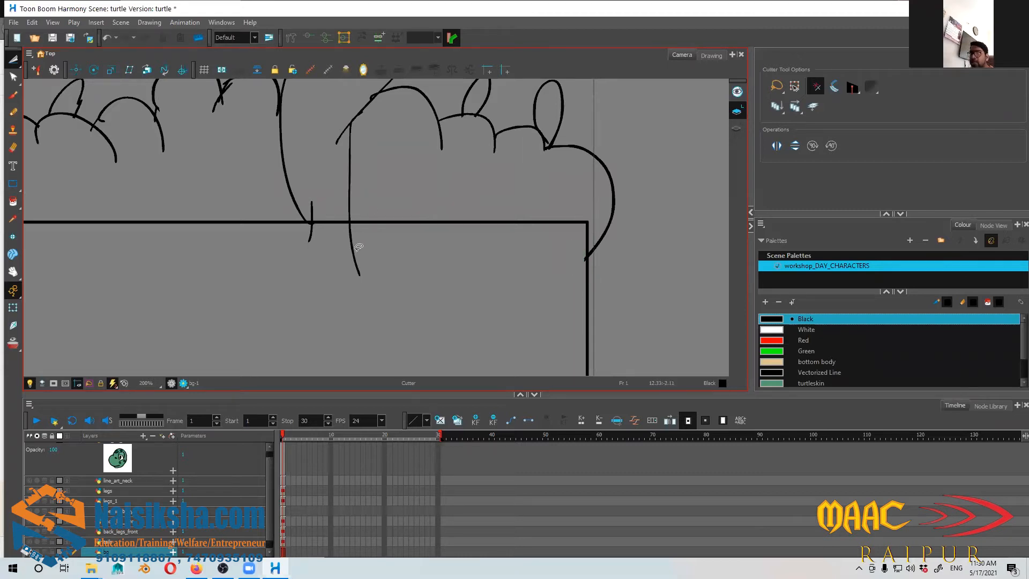
Step: Cut off the two fifth-tree trunk line ends that overhang below the ground line
{"action": "mouse_move", "coordinate": [358, 222]}
{"action": "left_mouse_down"}
{"action": "mouse_move", "coordinate": [356, 232]}
{"action": "mouse_move", "coordinate": [343, 222]}
{"action": "mouse_move", "coordinate": [317, 234]}
{"action": "mouse_move", "coordinate": [303, 224]}
{"action": "left_mouse_up"}
{"action": "key", "text": "Delete"}
{"action": "key", "text": "Delete"}
{"action": "left_click_drag", "start_coordinate": [357, 252], "coordinate": [409, 289]}
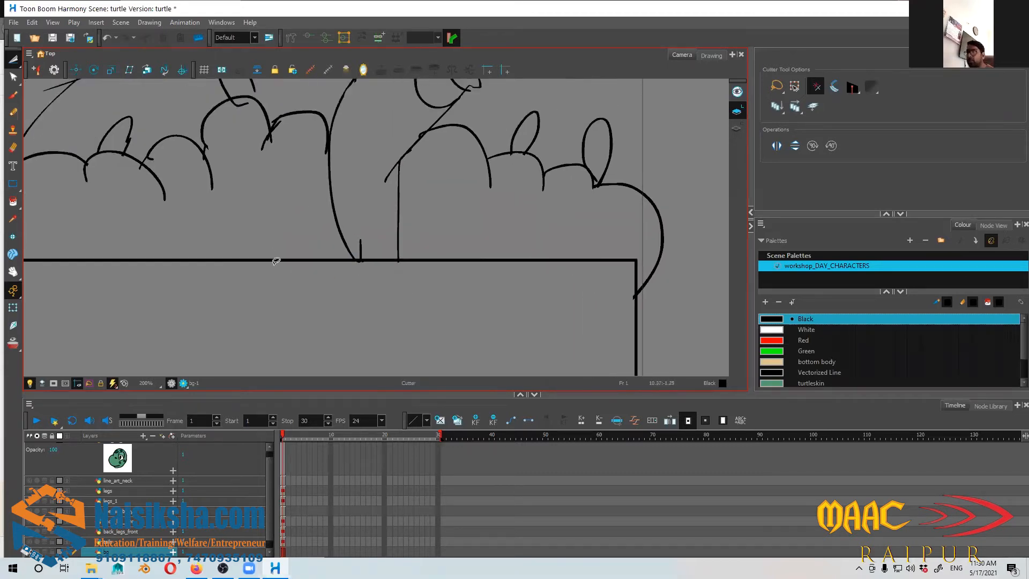
Step: Cut off the overshooting line tip at the canopy's zigzag peak between the second and third trees
{"action": "scroll", "coordinate": [375, 182], "scroll_direction": "up", "scroll_amount": 2}
{"action": "scroll", "coordinate": [381, 172], "scroll_direction": "down", "scroll_amount": 4}
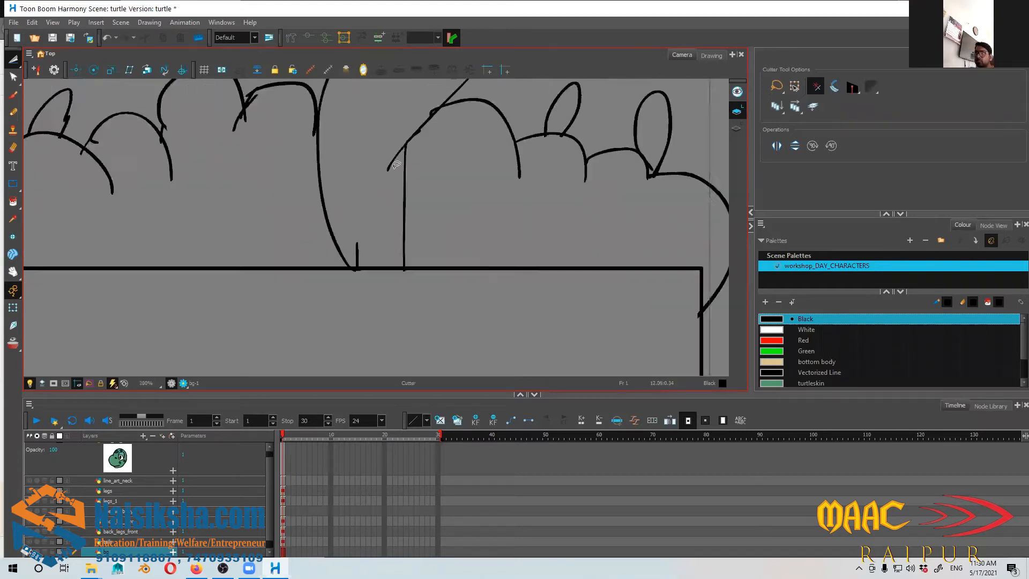
{"action": "left_click_drag", "start_coordinate": [290, 198], "coordinate": [479, 287]}
{"action": "left_click_drag", "start_coordinate": [239, 261], "coordinate": [394, 303]}
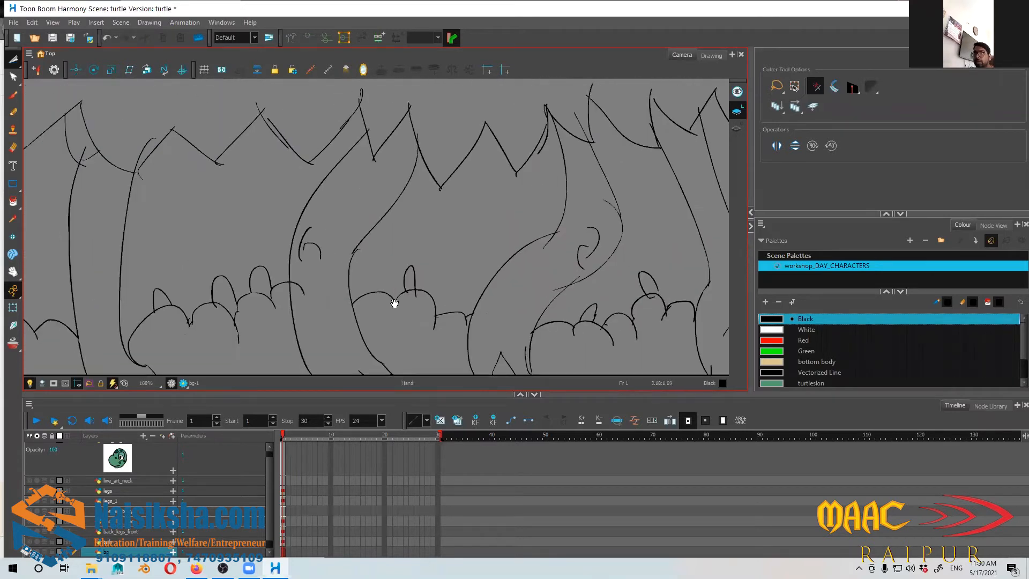
{"action": "left_click_drag", "start_coordinate": [271, 205], "coordinate": [460, 303]}
{"action": "scroll", "coordinate": [460, 303], "scroll_direction": "down", "scroll_amount": 3}
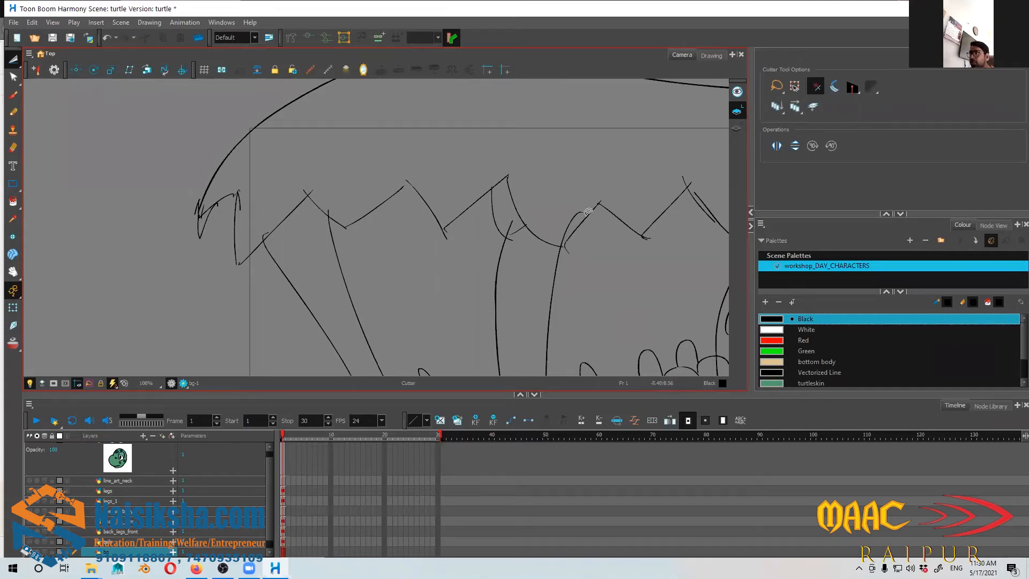
{"action": "left_click_drag", "start_coordinate": [622, 233], "coordinate": [412, 255]}
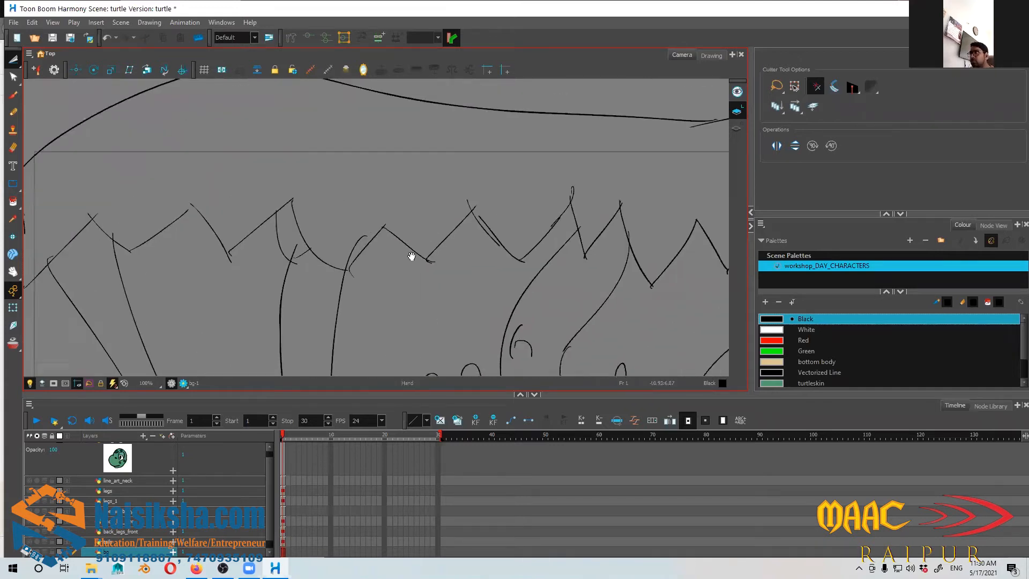
{"action": "left_click_drag", "start_coordinate": [481, 253], "coordinate": [437, 261]}
{"action": "mouse_move", "coordinate": [430, 199]}
{"action": "left_mouse_down"}
{"action": "mouse_move", "coordinate": [420, 211]}
{"action": "mouse_move", "coordinate": [434, 215]}
{"action": "left_mouse_up"}
{"action": "key", "text": "Delete"}
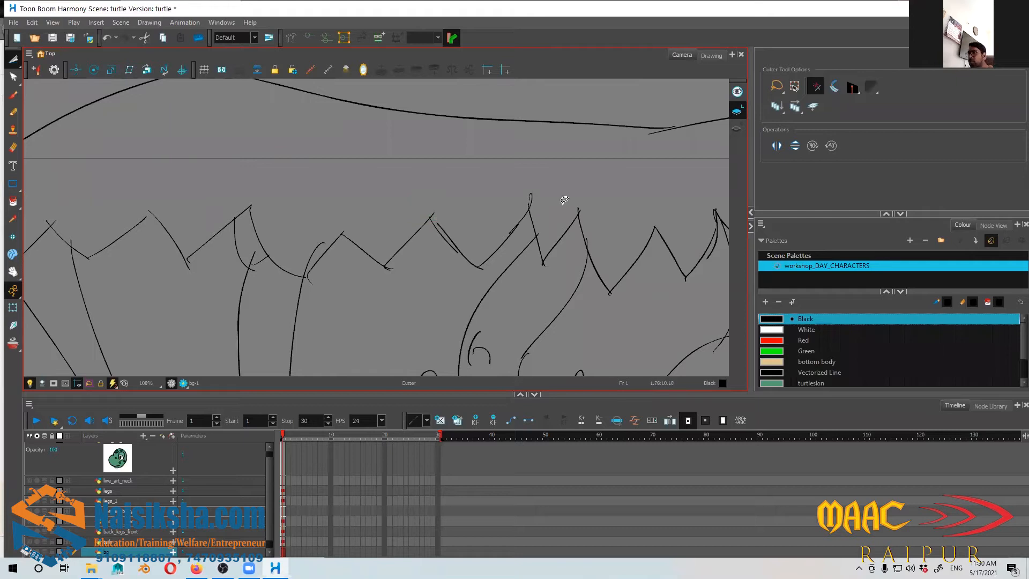
Step: Cut off the overshooting line tips on the canopy's zigzag peaks above the third tree
{"action": "left_click_drag", "start_coordinate": [537, 202], "coordinate": [525, 191]}
{"action": "key", "text": "Delete"}
{"action": "mouse_move", "coordinate": [645, 222]}
{"action": "left_mouse_down"}
{"action": "mouse_move", "coordinate": [574, 213]}
{"action": "mouse_move", "coordinate": [490, 263]}
{"action": "mouse_move", "coordinate": [521, 250]}
{"action": "left_mouse_up"}
{"action": "key", "text": "Delete"}
{"action": "key", "text": "Delete"}
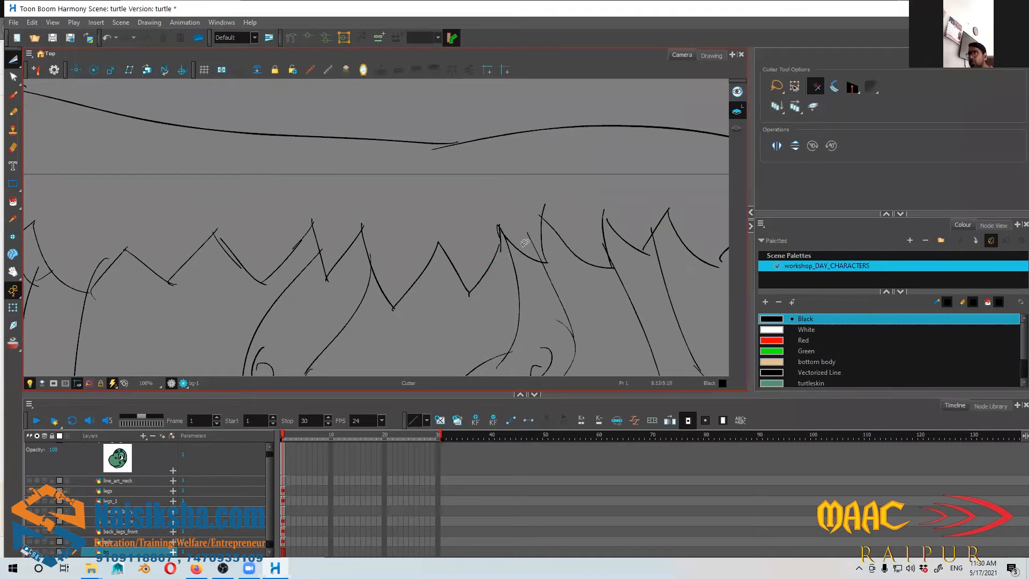
Step: Cut off the fifth tree's right trunk tip crossing the canopy, and brush closed the gaps in the zigzag beyond that tree
{"action": "mouse_move", "coordinate": [625, 248]}
{"action": "left_mouse_down"}
{"action": "mouse_move", "coordinate": [551, 244]}
{"action": "mouse_move", "coordinate": [451, 253]}
{"action": "mouse_move", "coordinate": [486, 220]}
{"action": "mouse_move", "coordinate": [471, 241]}
{"action": "left_mouse_up"}
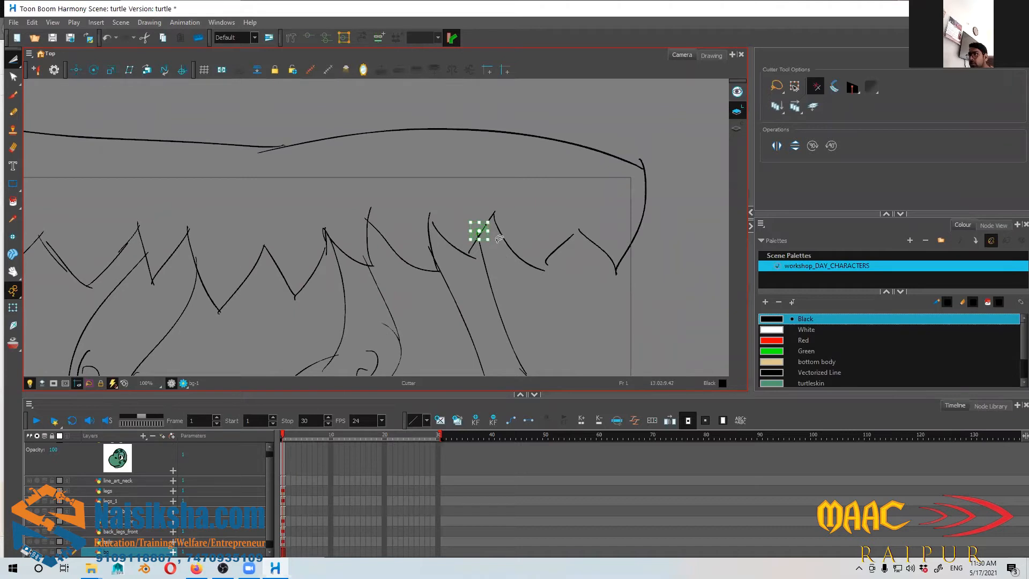
{"action": "key", "text": "Escape"}
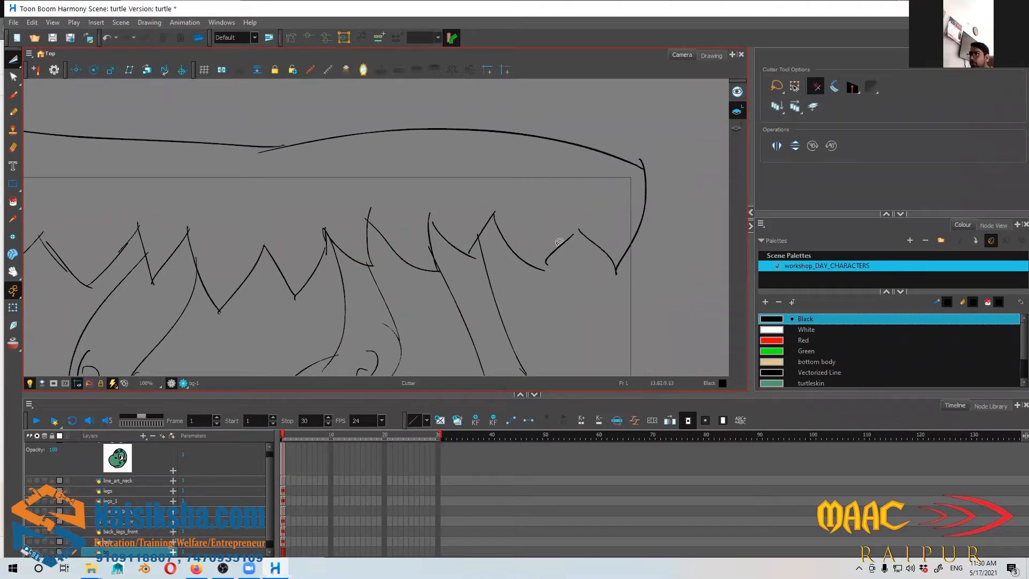
{"action": "key", "text": "alt+b"}
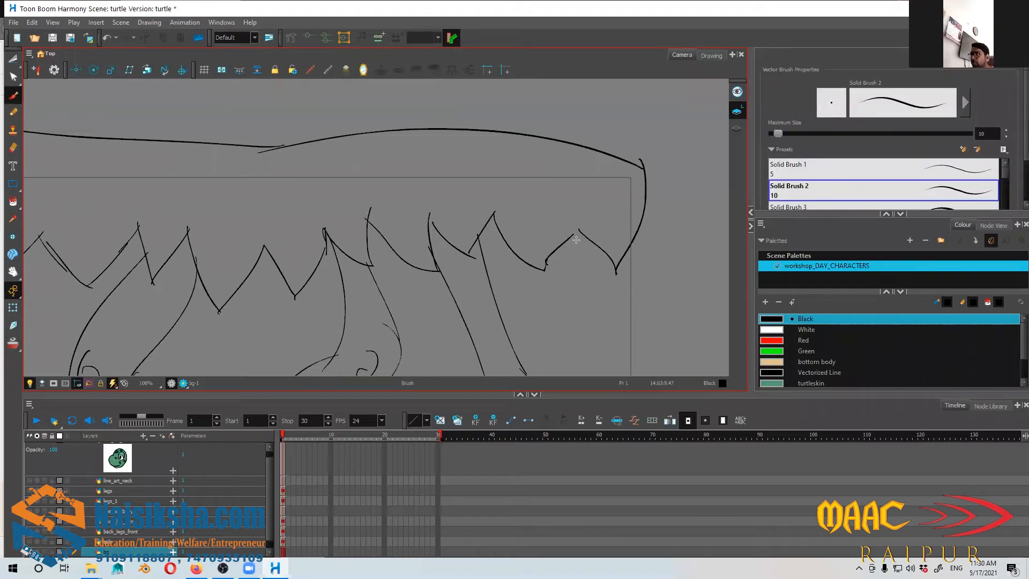
Step: Cut off the overshooting upper tip of the second tree's left trunk line beneath the canopy
{"action": "scroll", "coordinate": [536, 252], "scroll_direction": "left", "scroll_amount": 5}
{"action": "scroll", "coordinate": [506, 231], "scroll_direction": "up", "scroll_amount": 1}
{"action": "scroll", "coordinate": [553, 262], "scroll_direction": "left", "scroll_amount": 3}
{"action": "scroll", "coordinate": [553, 262], "scroll_direction": "down", "scroll_amount": 1}
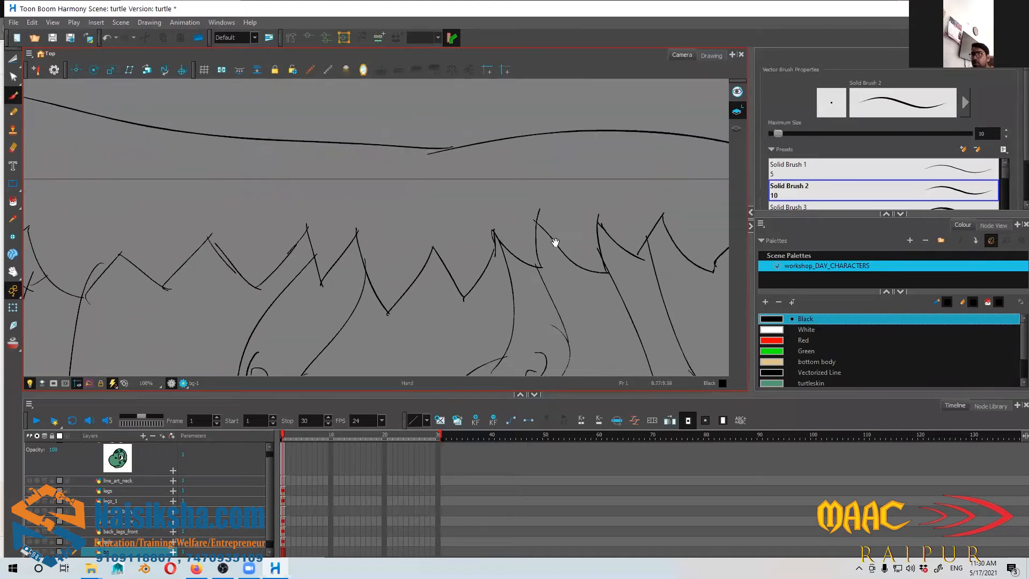
{"action": "scroll", "coordinate": [329, 243], "scroll_direction": "left", "scroll_amount": 5}
{"action": "scroll", "coordinate": [353, 225], "scroll_direction": "down", "scroll_amount": 2}
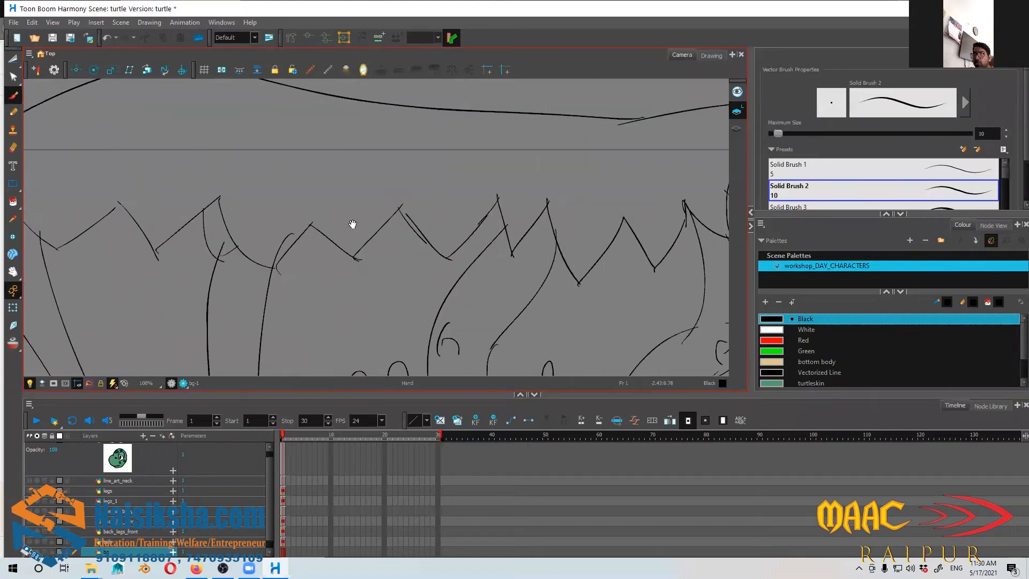
{"action": "scroll", "coordinate": [462, 237], "scroll_direction": "right", "scroll_amount": 3}
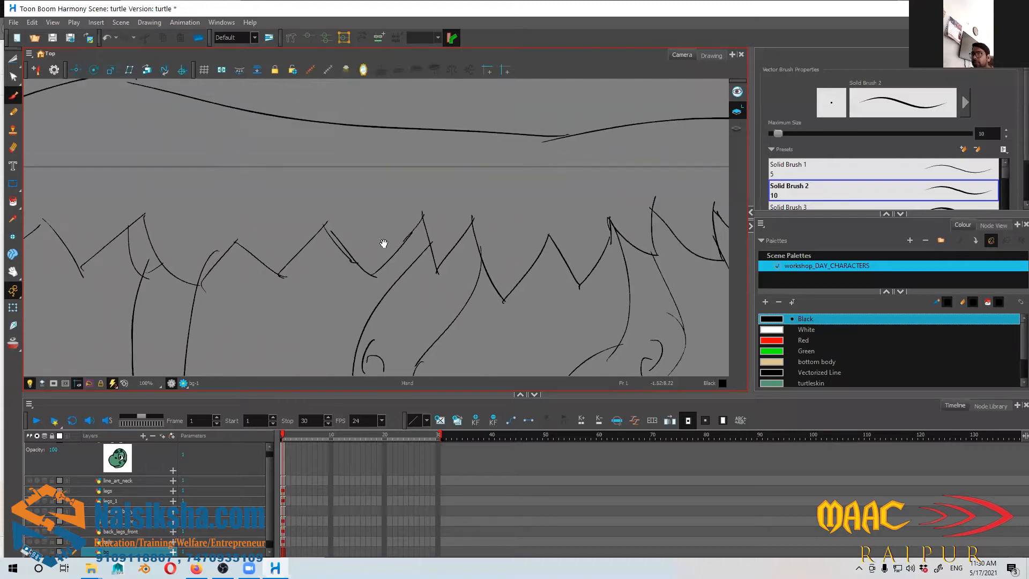
{"action": "scroll", "coordinate": [489, 236], "scroll_direction": "left", "scroll_amount": 10}
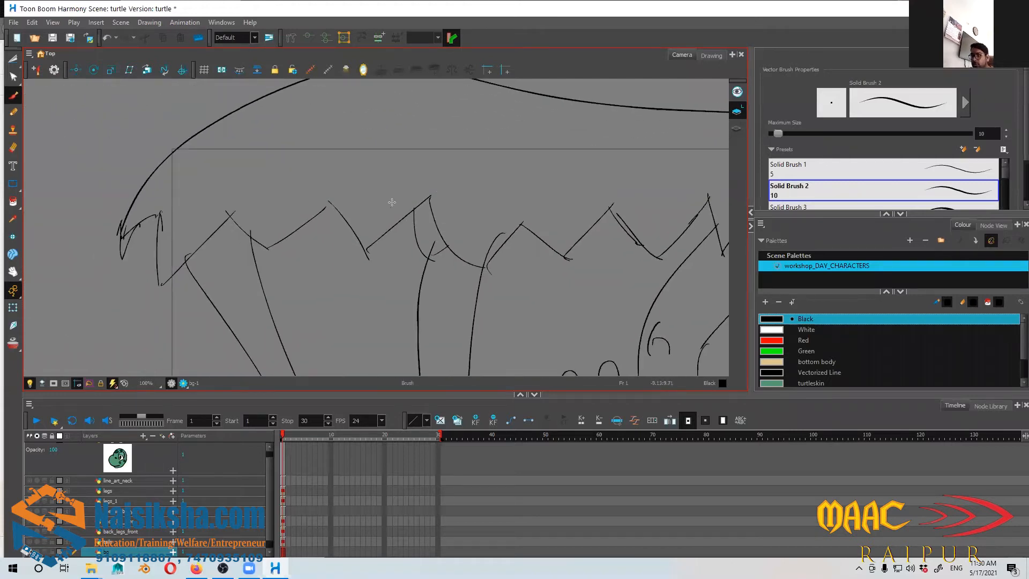
{"action": "left_click", "coordinate": [13, 58]}
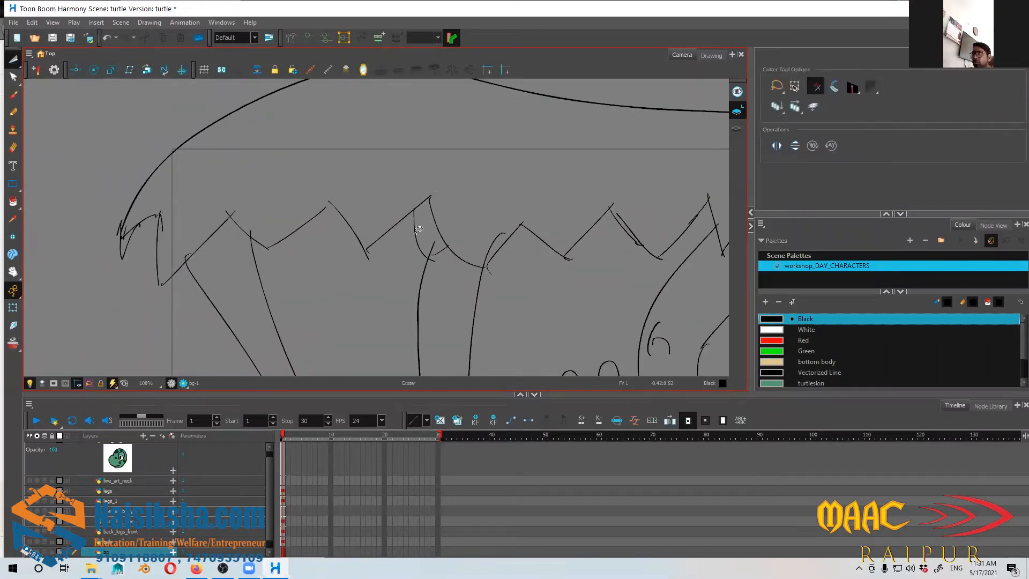
{"action": "left_click_drag", "start_coordinate": [431, 235], "coordinate": [433, 236]}
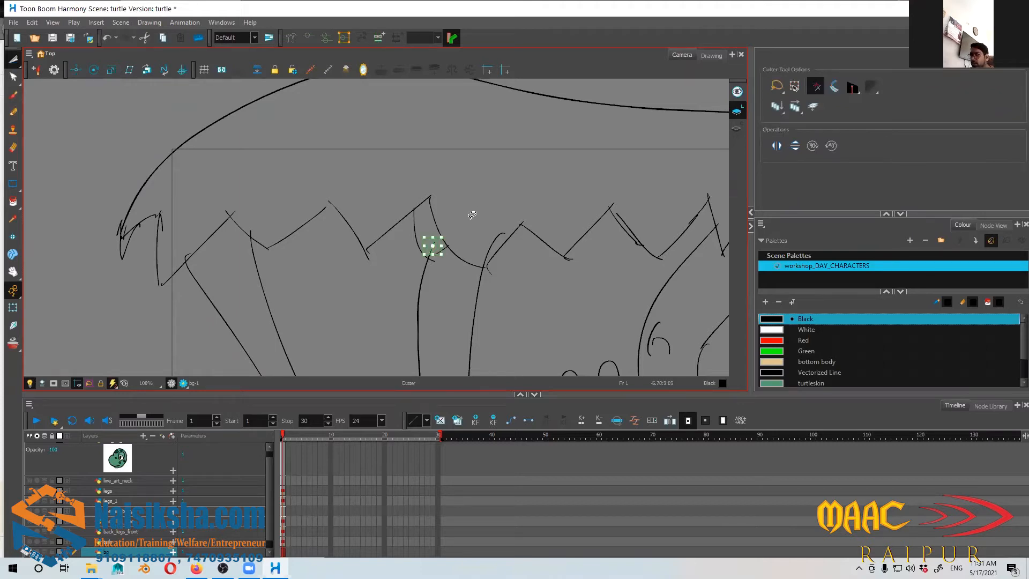
{"action": "key", "text": "Delete"}
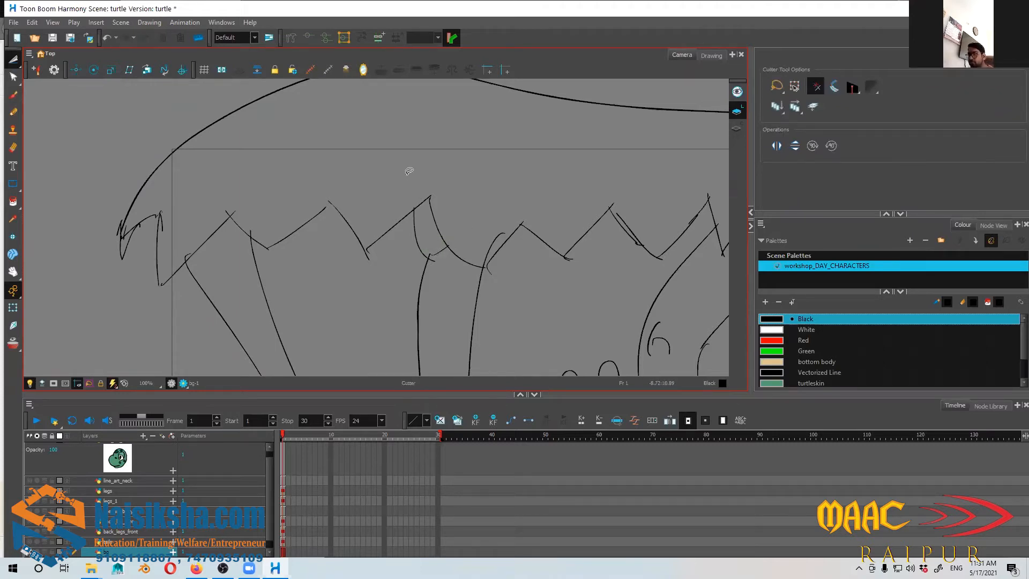
Step: Brush closed the gaps at the second tree's trunk top and at the canopy zigzag corners between the first and second trees
{"action": "key", "text": "alt+b"}
{"action": "mouse_move", "coordinate": [409, 244]}
{"action": "left_mouse_down"}
{"action": "mouse_move", "coordinate": [417, 209]}
{"action": "mouse_move", "coordinate": [430, 204]}
{"action": "left_mouse_up"}
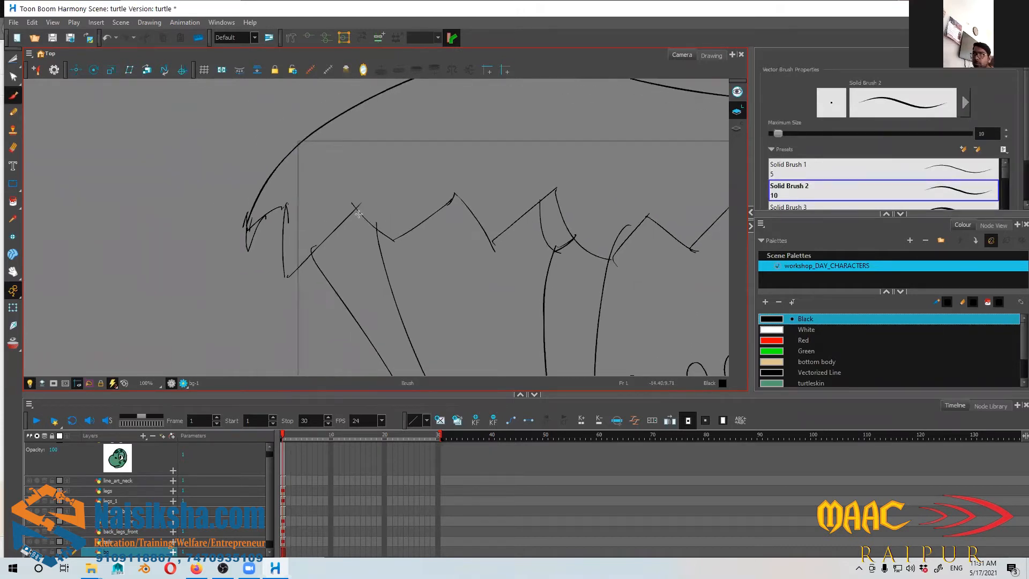
{"action": "scroll", "coordinate": [284, 217], "scroll_direction": "right", "scroll_amount": 6}
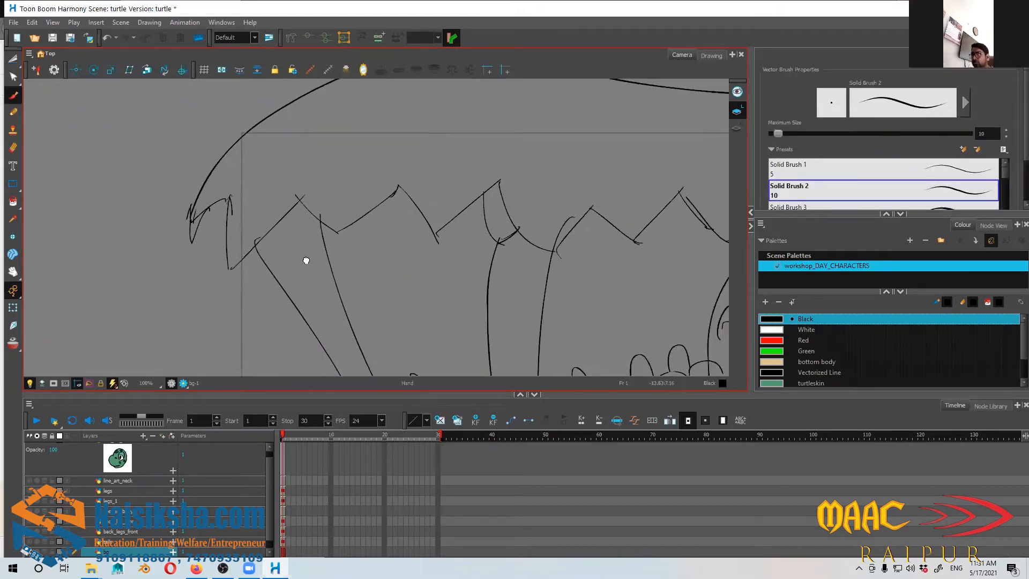
{"action": "left_click_drag", "start_coordinate": [347, 256], "coordinate": [351, 234]}
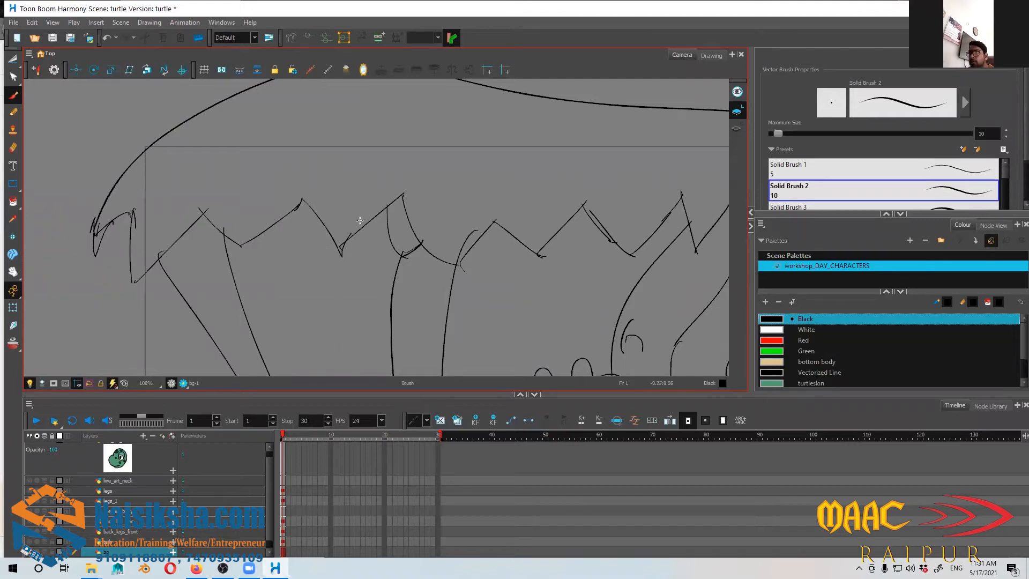
Step: Try recolouring the Black swatch to a dark teal and undo the colour change
{"action": "key", "text": "2"}
{"action": "key", "text": "2"}
{"action": "key", "text": "2"}
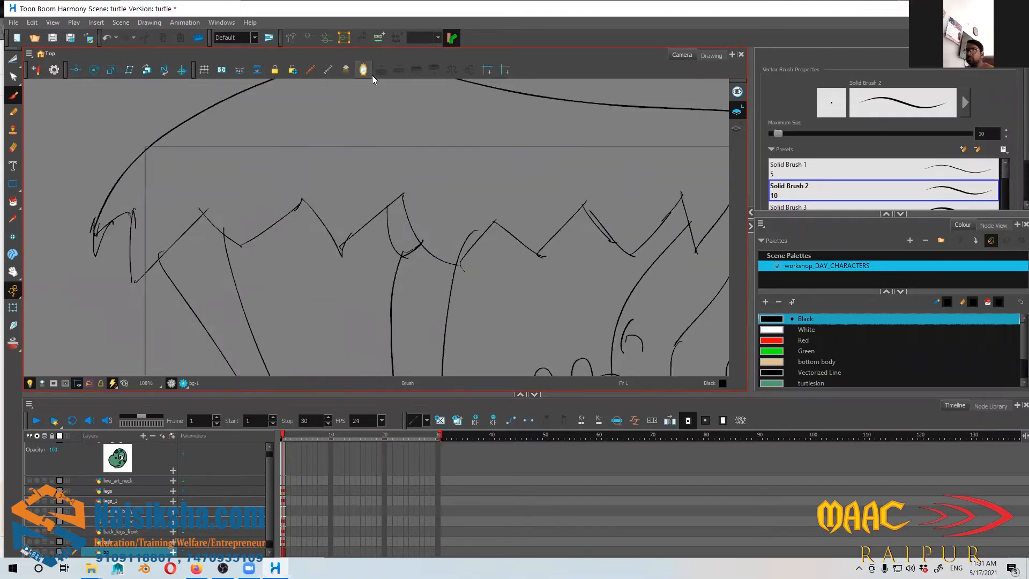
{"action": "mouse_move", "coordinate": [496, 268]}
{"action": "left_mouse_down"}
{"action": "mouse_move", "coordinate": [376, 265]}
{"action": "mouse_move", "coordinate": [369, 240]}
{"action": "mouse_move", "coordinate": [326, 284]}
{"action": "left_mouse_up"}
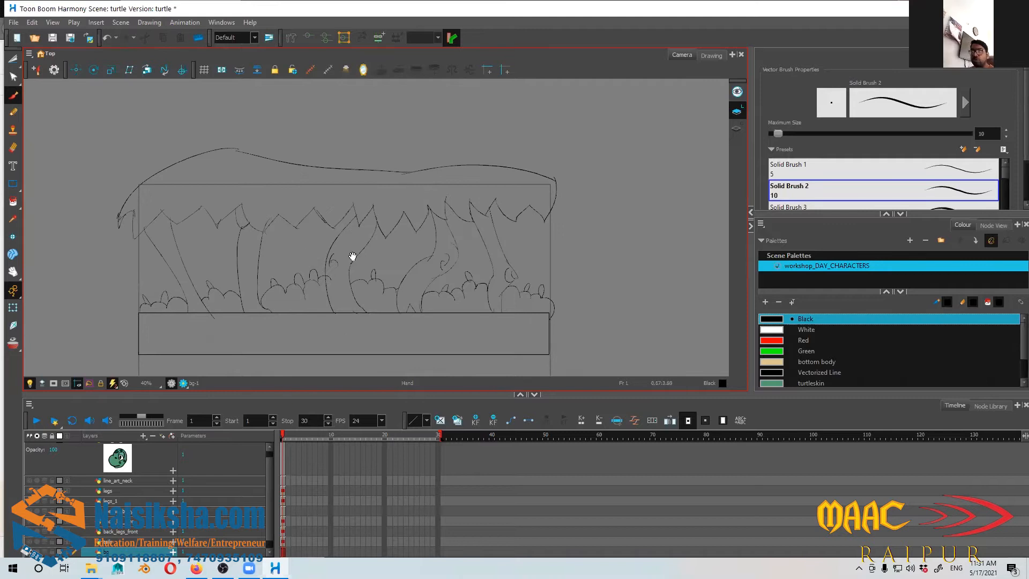
{"action": "left_click", "coordinate": [14, 203]}
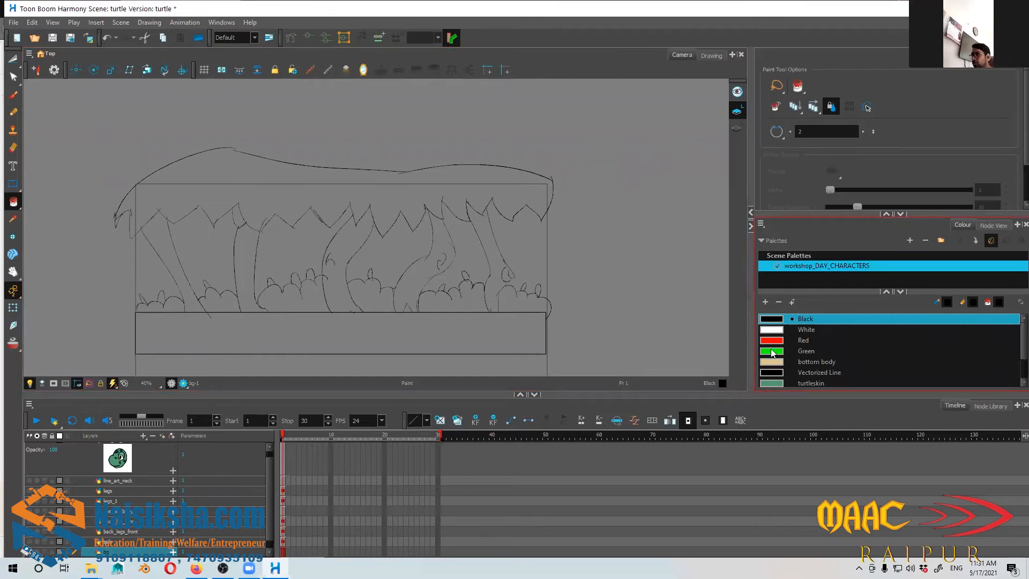
{"action": "double_click", "coordinate": [772, 319]}
{"action": "left_click", "coordinate": [460, 319]}
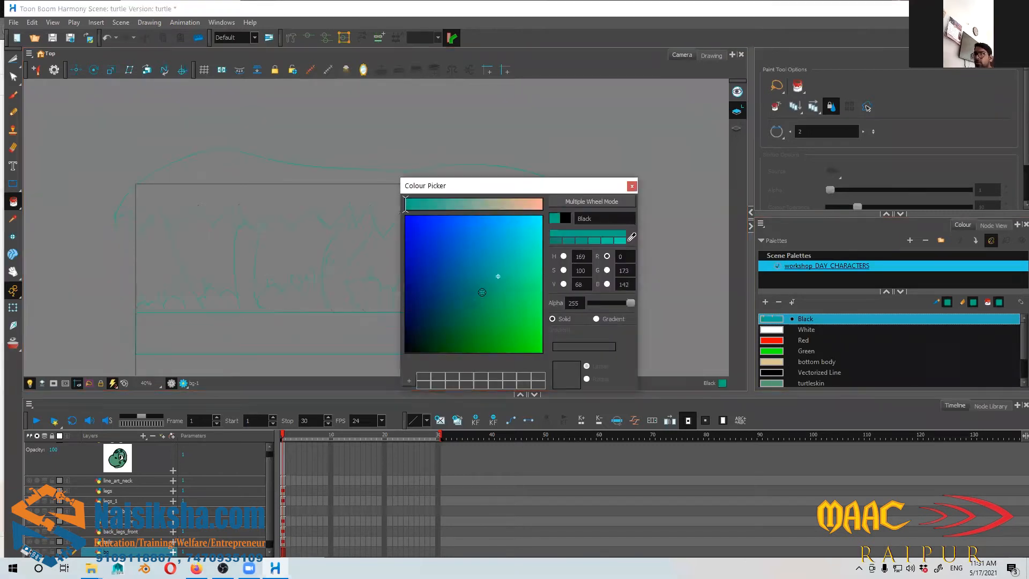
{"action": "left_click", "coordinate": [632, 186]}
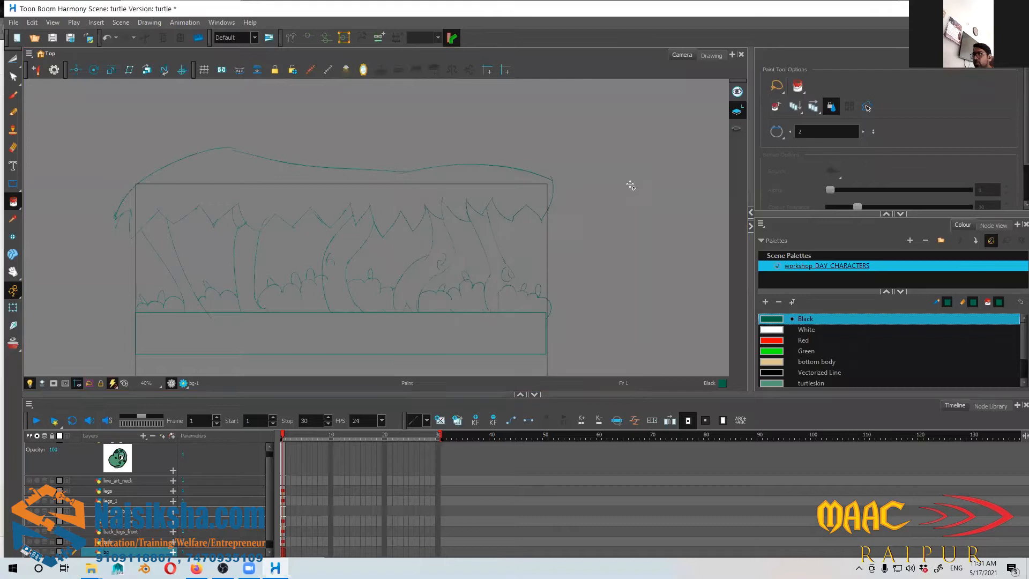
{"action": "key", "text": "ctrl+z"}
{"action": "left_click", "coordinate": [16, 75]}
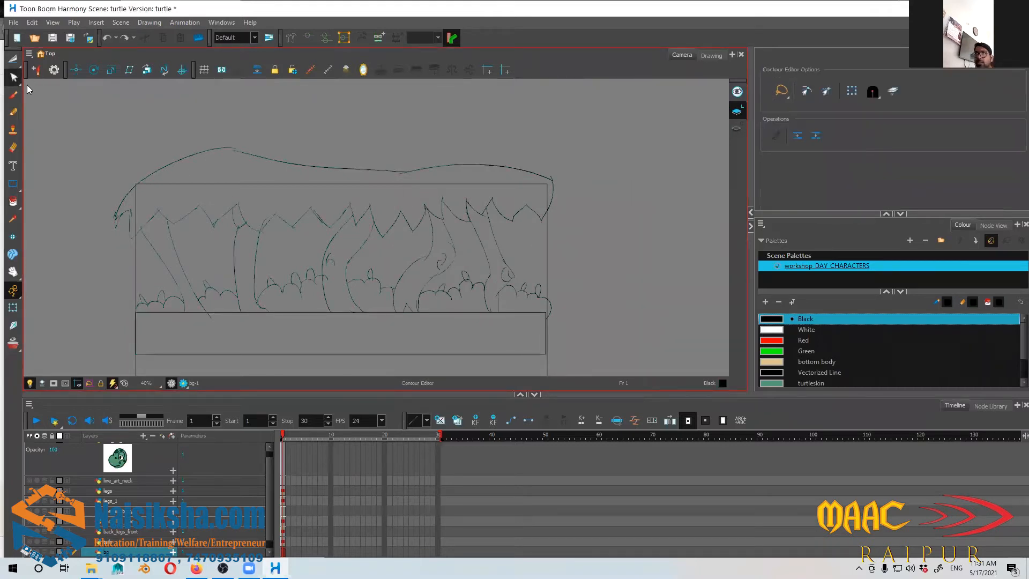
{"action": "left_click", "coordinate": [13, 58]}
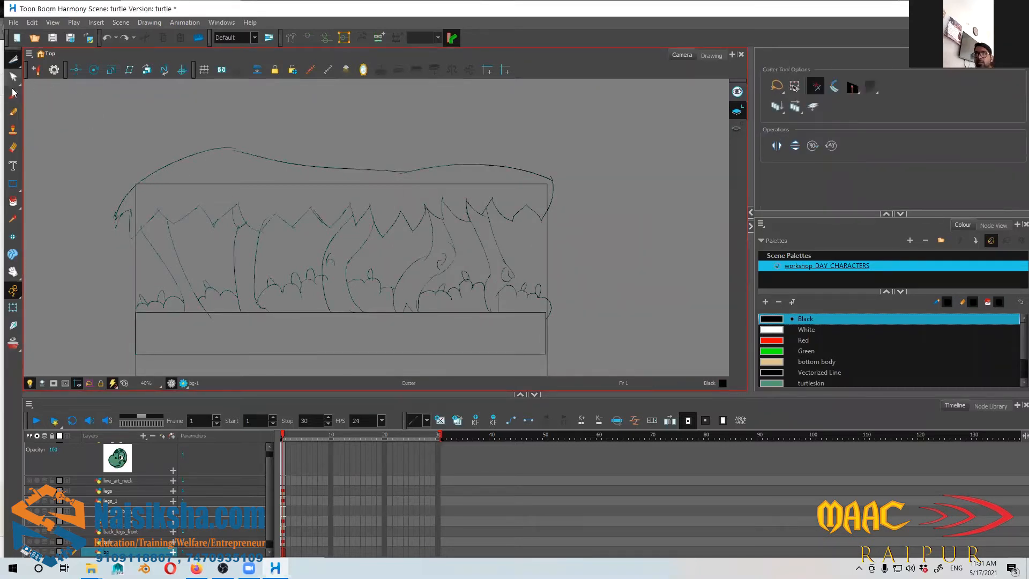
Step: Choose the Paint tool and add a colour swatch named "bushes" to the workshop_DAY_CHARACTERS palette
{"action": "left_click", "coordinate": [13, 201]}
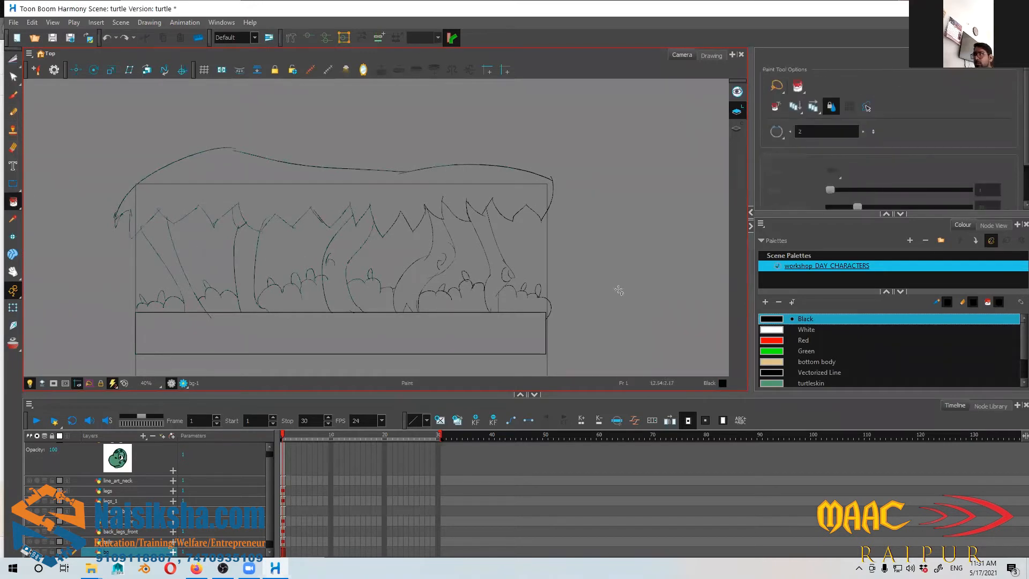
{"action": "left_click", "coordinate": [777, 374]}
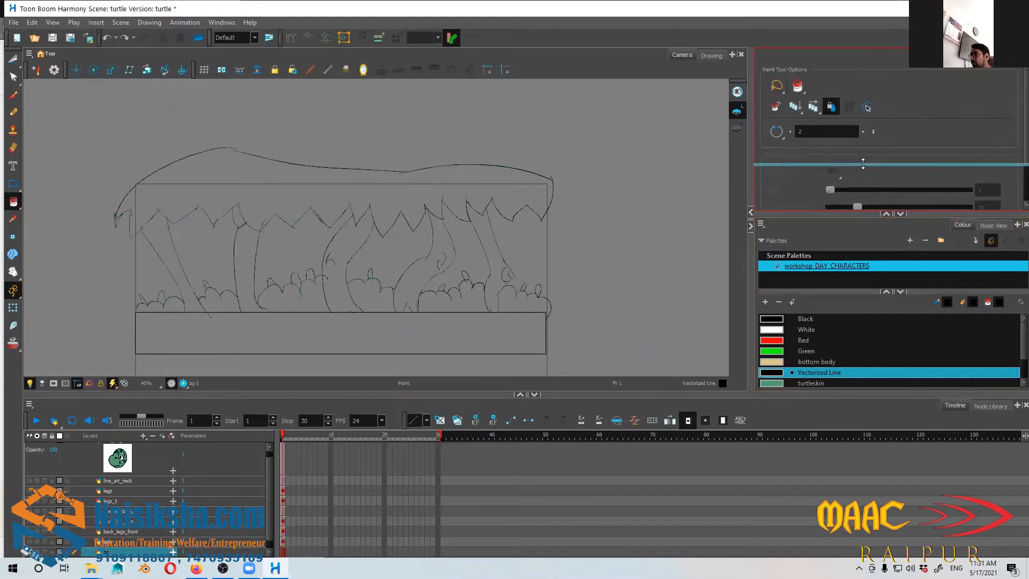
{"action": "left_click_drag", "start_coordinate": [851, 214], "coordinate": [858, 167]}
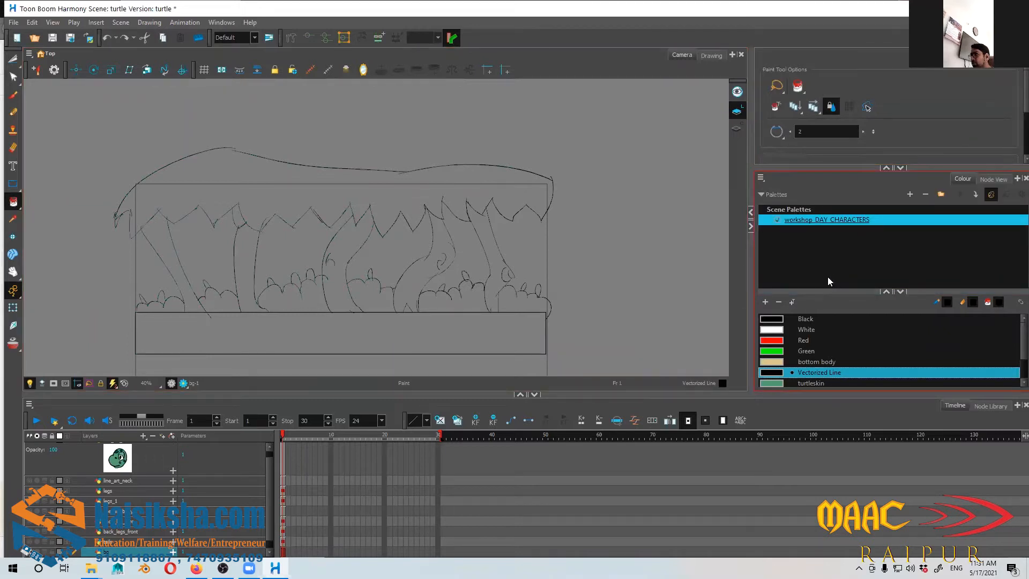
{"action": "left_click_drag", "start_coordinate": [830, 291], "coordinate": [836, 249]}
{"action": "left_click", "coordinate": [766, 261]}
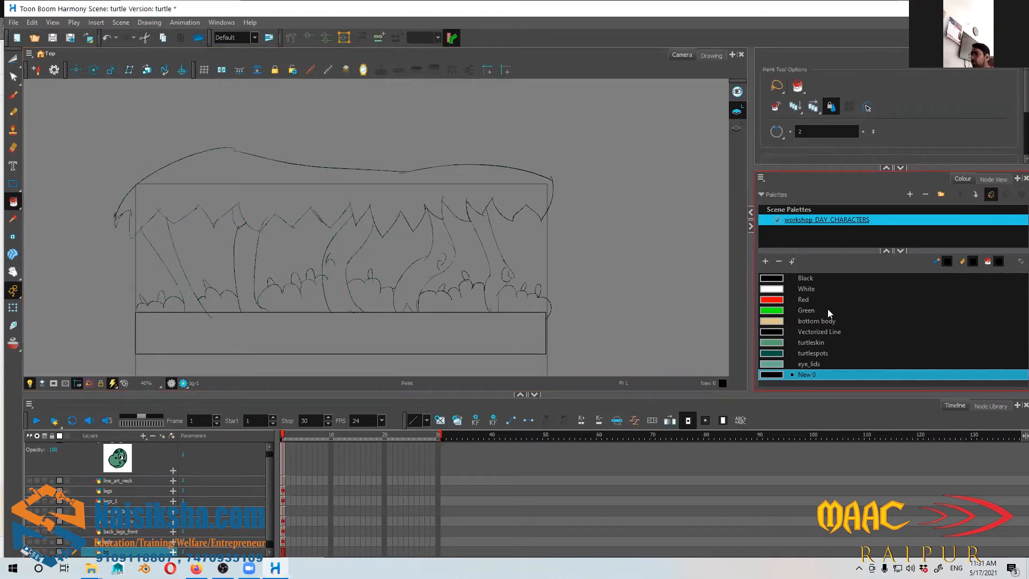
{"action": "double_click", "coordinate": [806, 374]}
{"action": "key", "text": "BackSpace"}
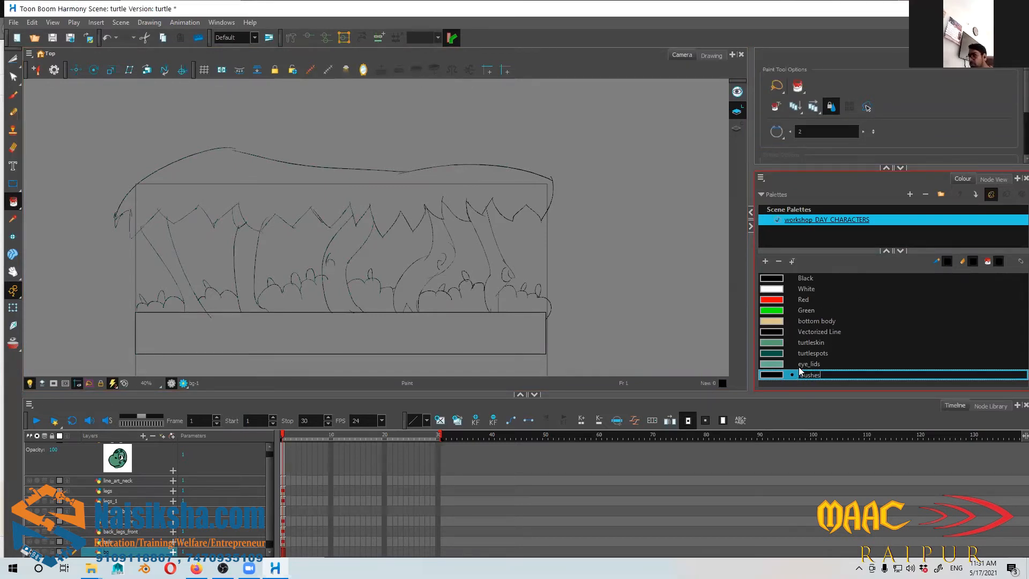
{"action": "key", "text": "Return"}
Step: Set the bushes swatch to a light green, about RGB 142, 224, 95
{"action": "left_click", "coordinate": [783, 377]}
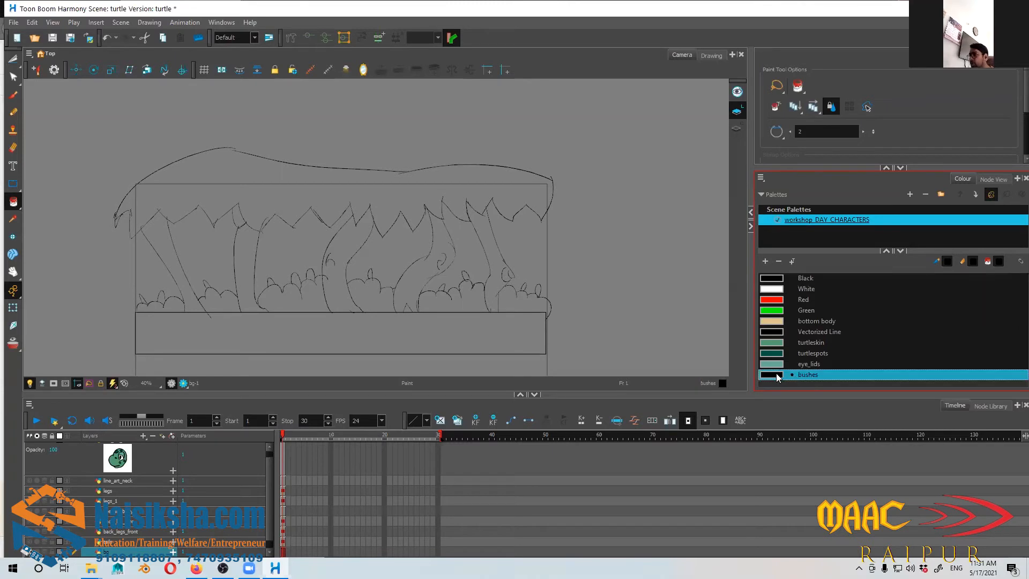
{"action": "double_click", "coordinate": [776, 373]}
{"action": "left_click_drag", "start_coordinate": [475, 322], "coordinate": [523, 295]}
{"action": "left_click_drag", "start_coordinate": [486, 201], "coordinate": [493, 201]}
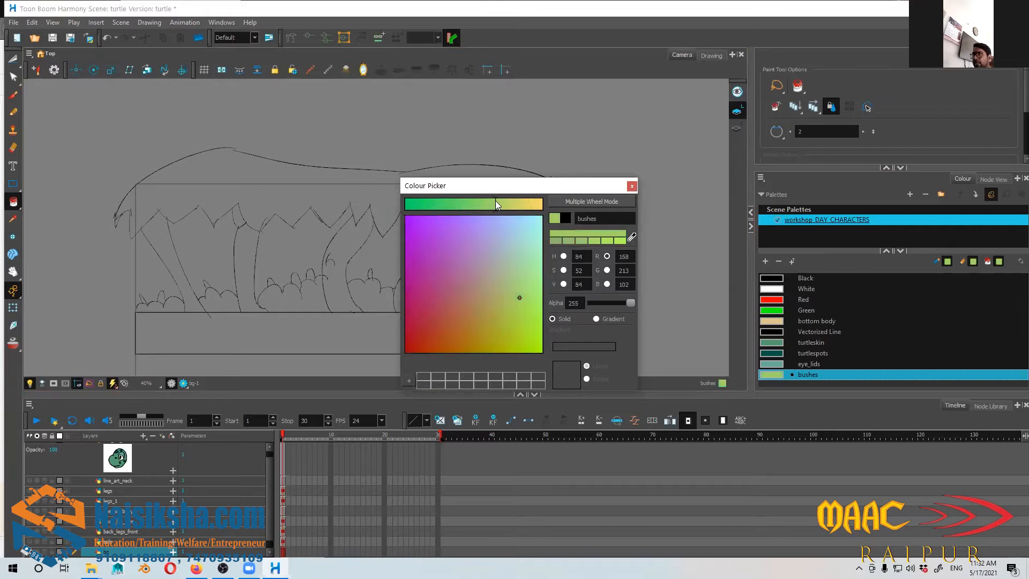
{"action": "left_click", "coordinate": [526, 302]}
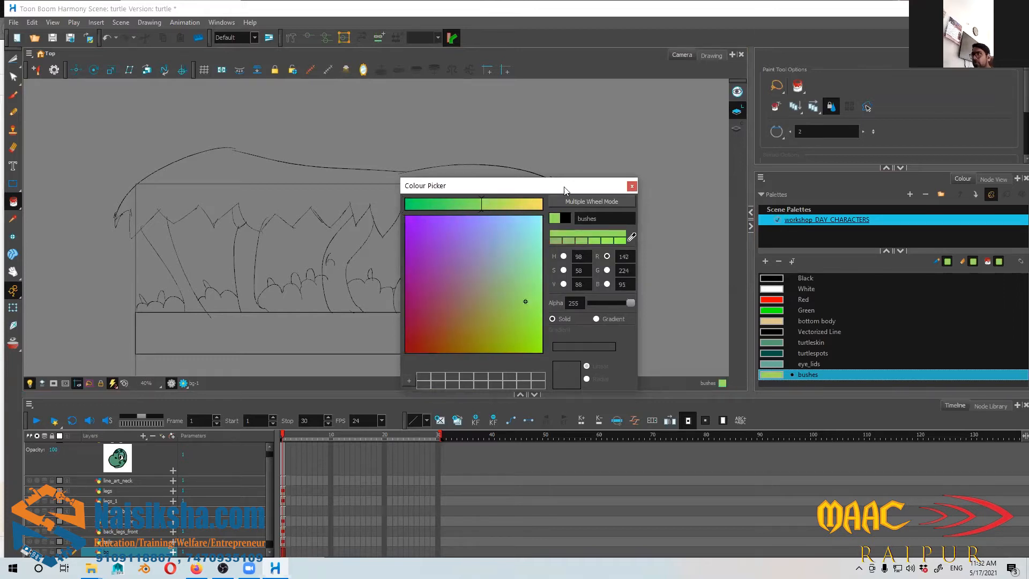
{"action": "left_click", "coordinate": [632, 185]}
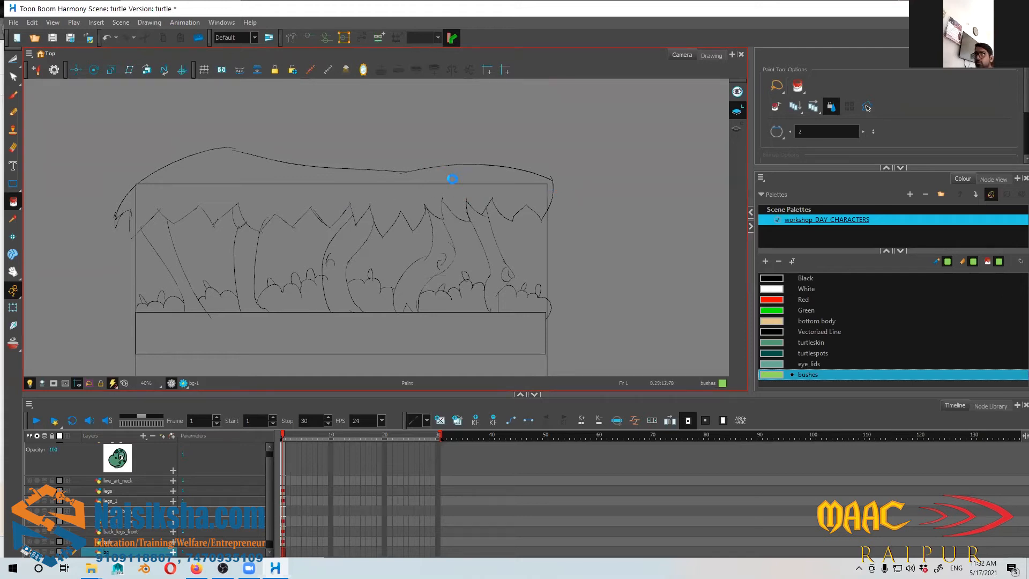
Step: Try filling an area of the forest line art with the bushes colour and undo the fill
{"action": "left_click", "coordinate": [179, 264]}
{"action": "key", "text": "ctrl+z"}
{"action": "left_click_drag", "start_coordinate": [281, 176], "coordinate": [352, 228]}
{"action": "mouse_move", "coordinate": [433, 249]}
{"action": "left_mouse_down"}
{"action": "mouse_move", "coordinate": [405, 232]}
{"action": "mouse_move", "coordinate": [413, 257]}
{"action": "mouse_move", "coordinate": [402, 248]}
{"action": "mouse_move", "coordinate": [405, 261]}
{"action": "left_mouse_up"}
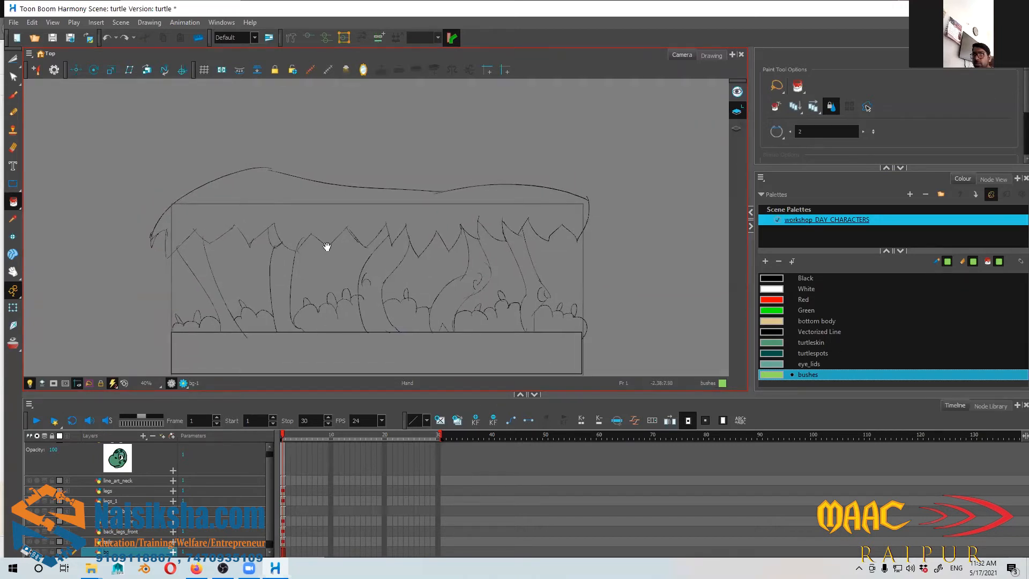
{"action": "left_click_drag", "start_coordinate": [291, 256], "coordinate": [297, 251]}
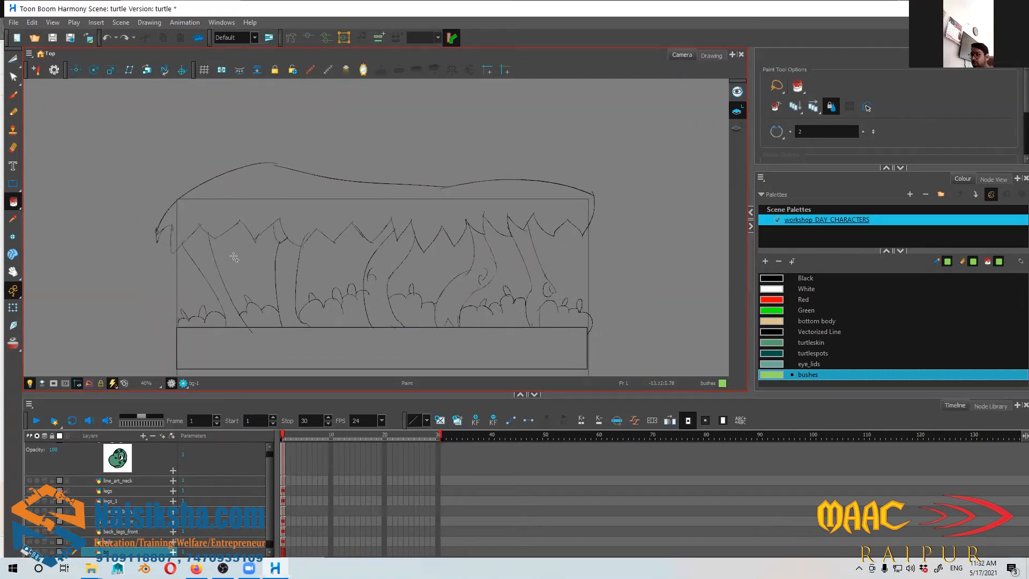
Step: Select the Black swatch and brush closed the gap at the highest point of the canopy's upper outline
{"action": "left_click", "coordinate": [805, 279]}
{"action": "key", "text": "2"}
{"action": "key", "text": "2"}
{"action": "key", "text": "2"}
{"action": "key", "text": "2"}
{"action": "left_click_drag", "start_coordinate": [540, 266], "coordinate": [439, 287]}
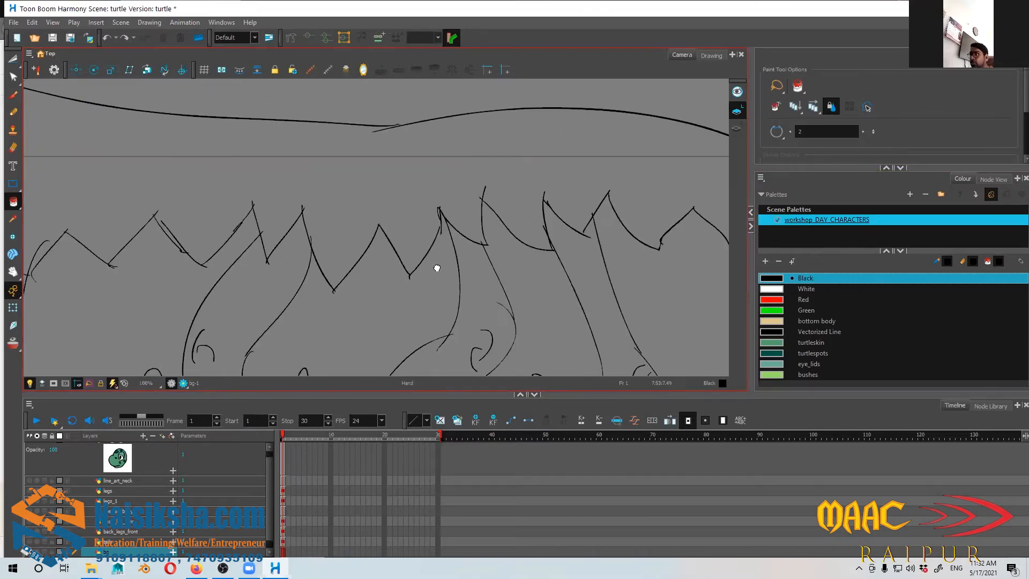
{"action": "mouse_move", "coordinate": [370, 175]}
{"action": "left_mouse_down"}
{"action": "mouse_move", "coordinate": [565, 255]}
{"action": "mouse_move", "coordinate": [718, 249]}
{"action": "left_mouse_up"}
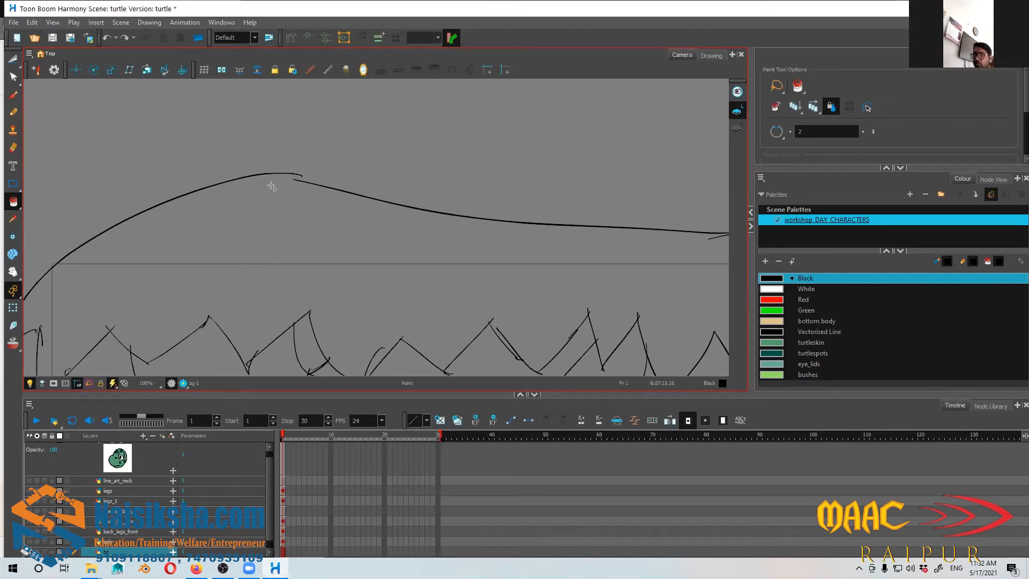
{"action": "key", "text": "alt+b"}
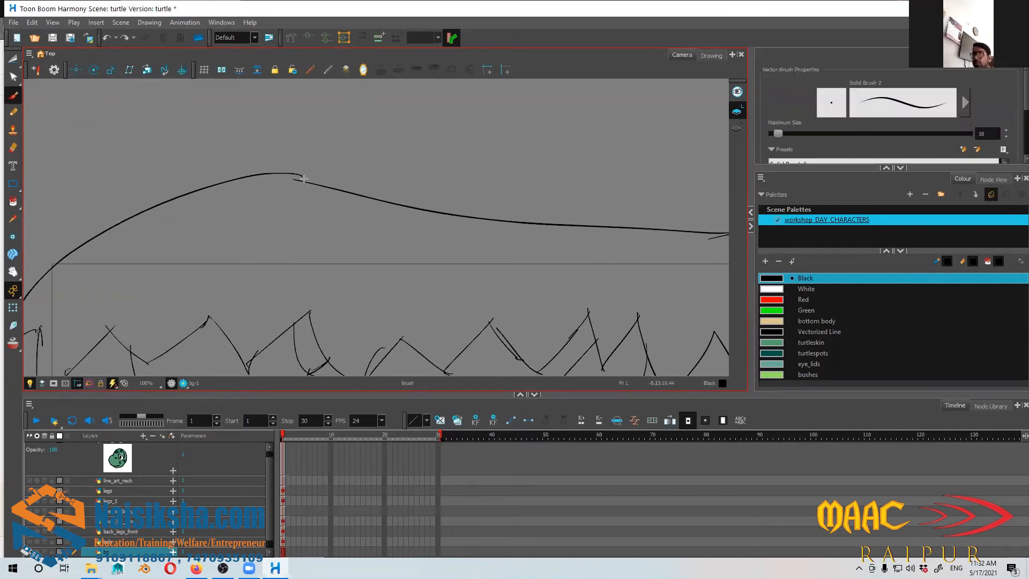
{"action": "left_click_drag", "start_coordinate": [325, 225], "coordinate": [382, 171]}
{"action": "left_click_drag", "start_coordinate": [183, 262], "coordinate": [179, 249]}
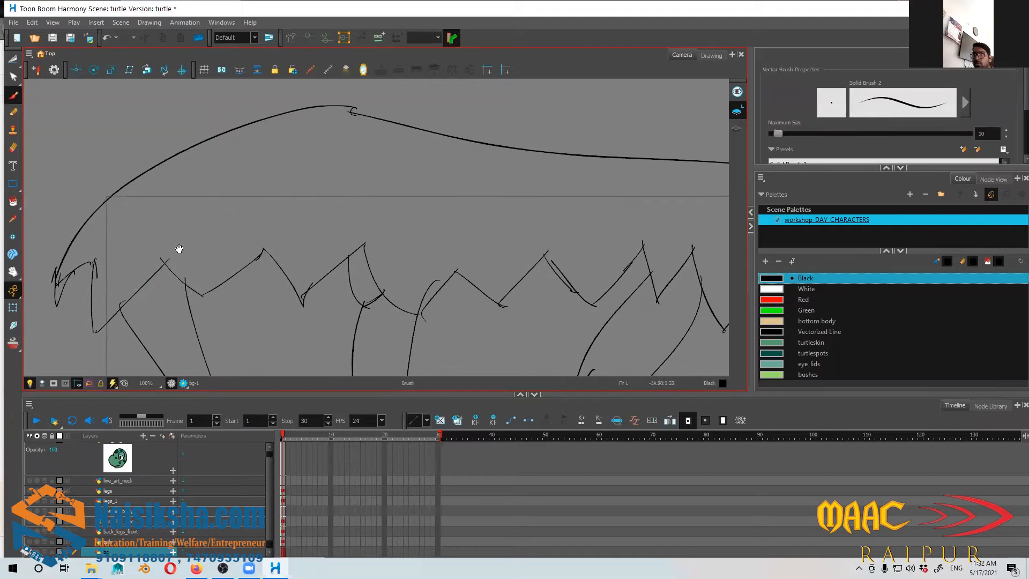
Step: Choose the bushes swatch and the Paint tool for colouring the canopy
{"action": "left_click_drag", "start_coordinate": [406, 233], "coordinate": [135, 254]}
{"action": "mouse_move", "coordinate": [466, 235]}
{"action": "left_mouse_down"}
{"action": "mouse_move", "coordinate": [413, 216]}
{"action": "mouse_move", "coordinate": [402, 182]}
{"action": "mouse_move", "coordinate": [273, 181]}
{"action": "mouse_move", "coordinate": [511, 191]}
{"action": "left_mouse_up"}
{"action": "mouse_move", "coordinate": [337, 197]}
{"action": "left_mouse_down"}
{"action": "mouse_move", "coordinate": [413, 193]}
{"action": "mouse_move", "coordinate": [475, 209]}
{"action": "mouse_move", "coordinate": [407, 214]}
{"action": "mouse_move", "coordinate": [489, 218]}
{"action": "left_mouse_up"}
{"action": "left_click_drag", "start_coordinate": [380, 199], "coordinate": [329, 238]}
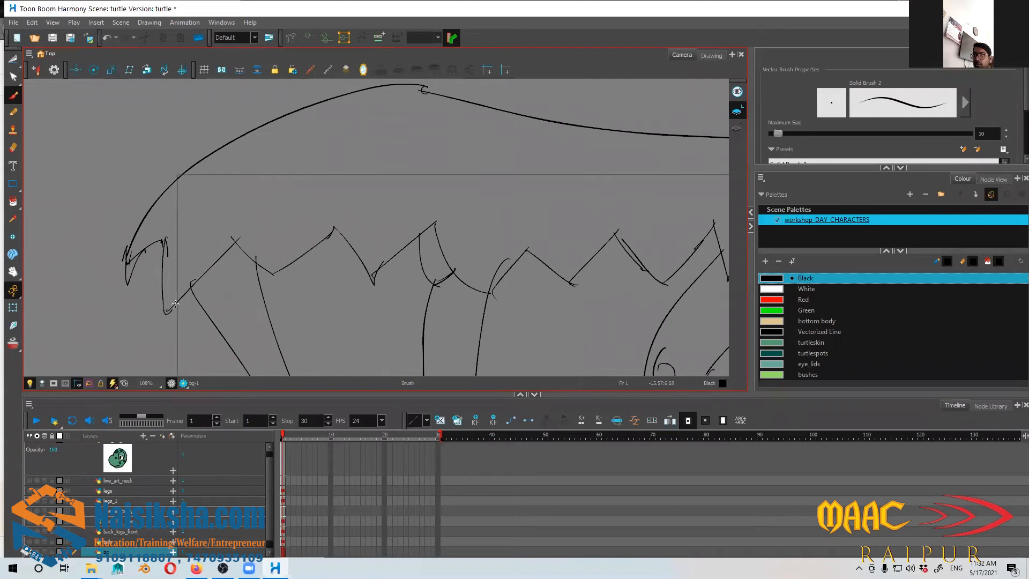
{"action": "left_click_drag", "start_coordinate": [278, 278], "coordinate": [147, 316]}
{"action": "left_click_drag", "start_coordinate": [477, 246], "coordinate": [439, 236]}
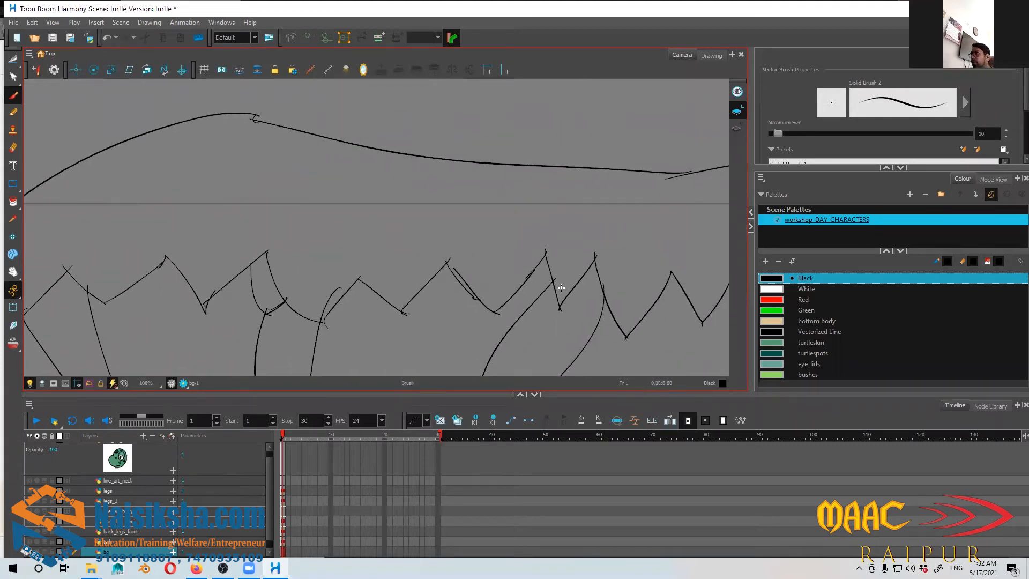
{"action": "left_click", "coordinate": [781, 375]}
{"action": "left_click", "coordinate": [13, 202]}
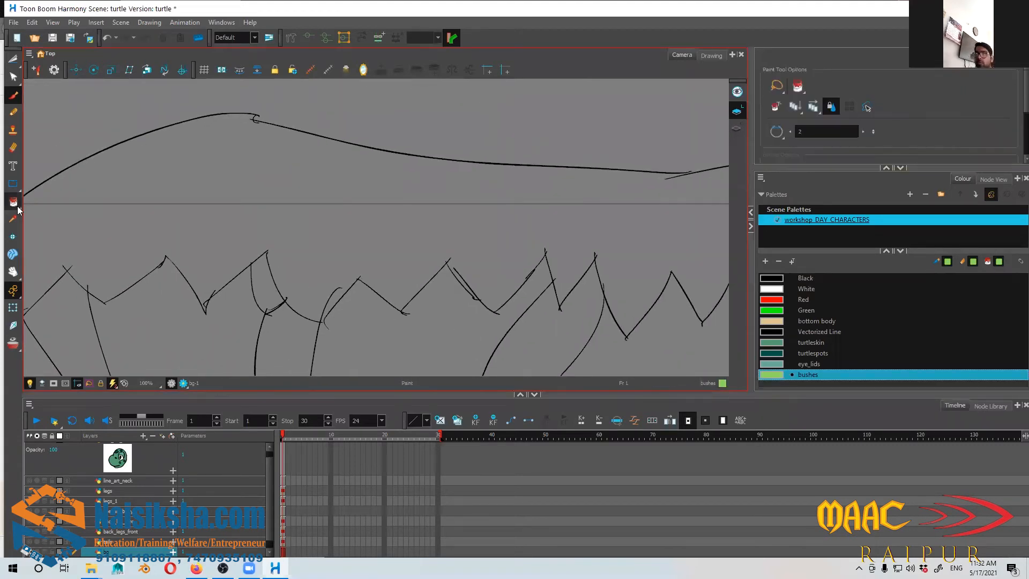
Step: Try filling the leafy canopy with the bushes colour and undo the fill
{"action": "left_click", "coordinate": [432, 250]}
{"action": "mouse_move", "coordinate": [492, 253]}
{"action": "left_mouse_down"}
{"action": "mouse_move", "coordinate": [409, 239]}
{"action": "mouse_move", "coordinate": [432, 257]}
{"action": "left_mouse_up"}
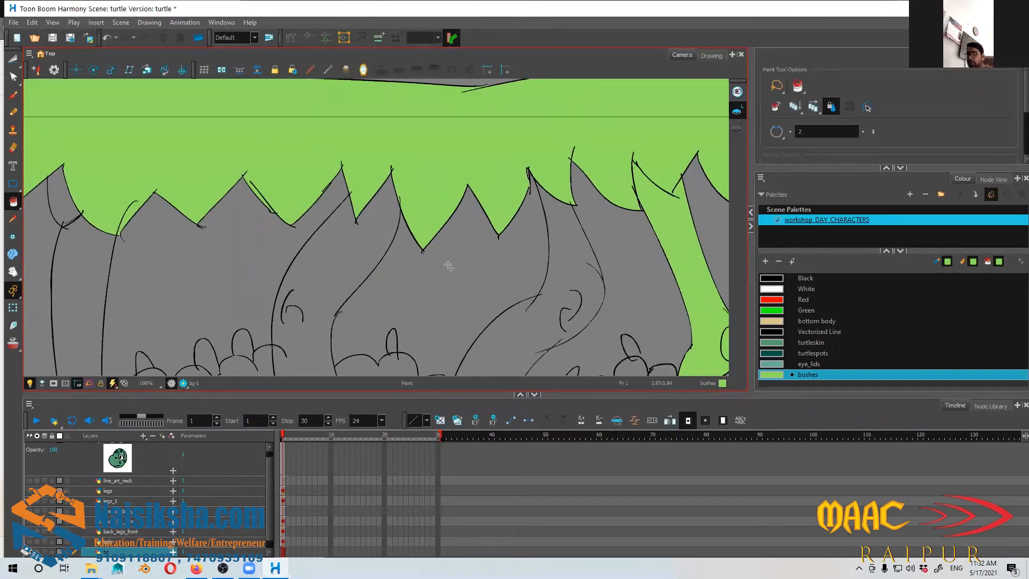
{"action": "scroll", "coordinate": [448, 263], "scroll_direction": "down", "scroll_amount": 3}
{"action": "left_click_drag", "start_coordinate": [399, 299], "coordinate": [441, 272]}
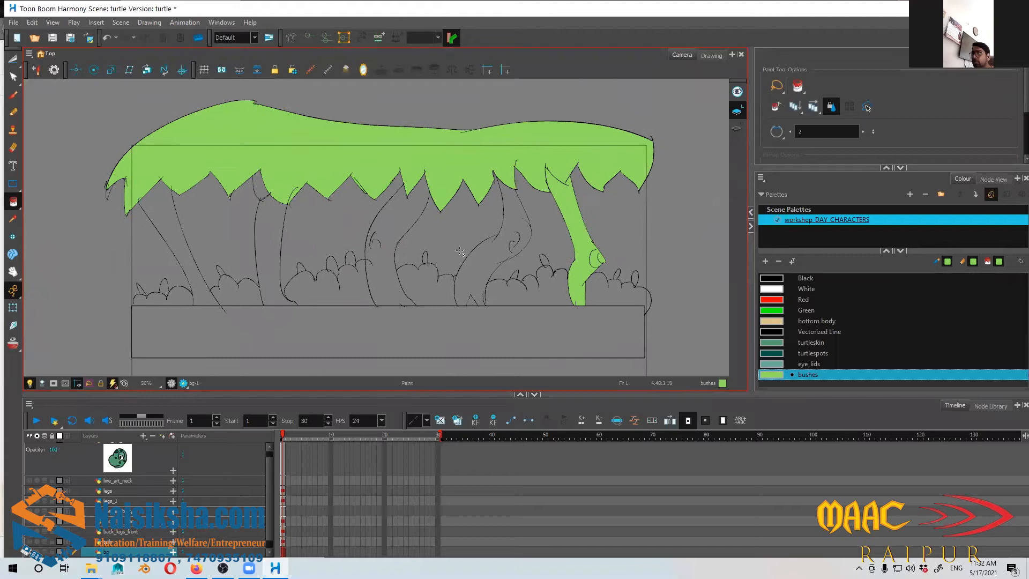
{"action": "key", "text": "ctrl+z"}
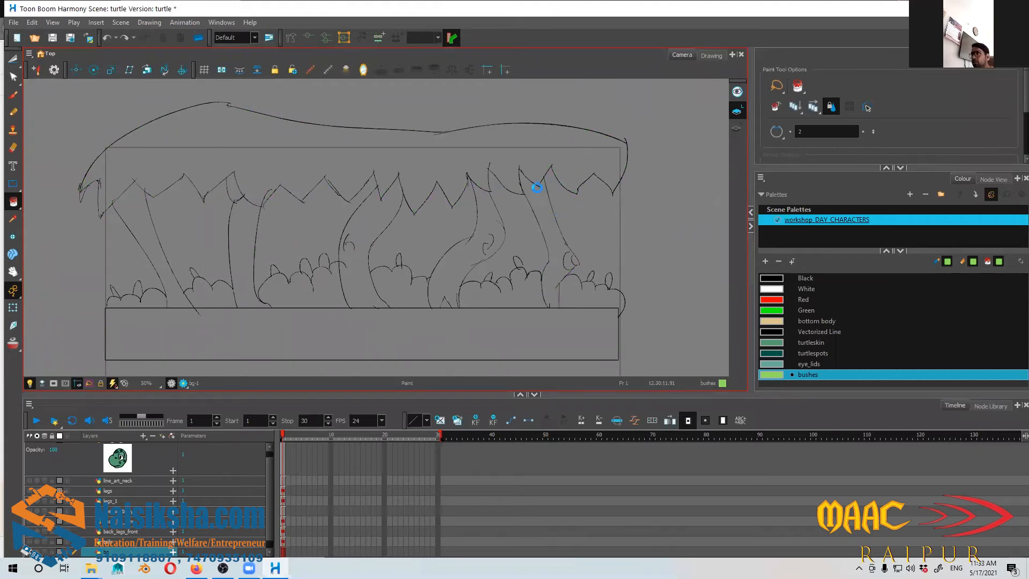
Step: Fill the jagged-edged canopy above the trees with the bushes green, leaving the trunks unpainted
{"action": "left_click", "coordinate": [535, 178]}
{"action": "left_click_drag", "start_coordinate": [464, 225], "coordinate": [506, 234]}
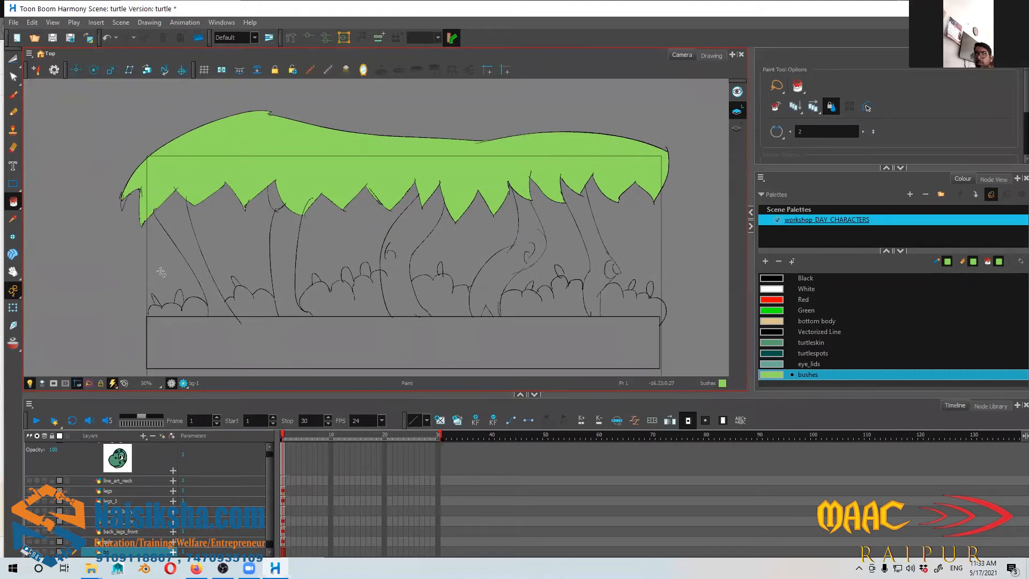
Step: Add a colour swatch named "branches" to the workshop_DAY_CHARACTERS palette
{"action": "left_click", "coordinate": [766, 261]}
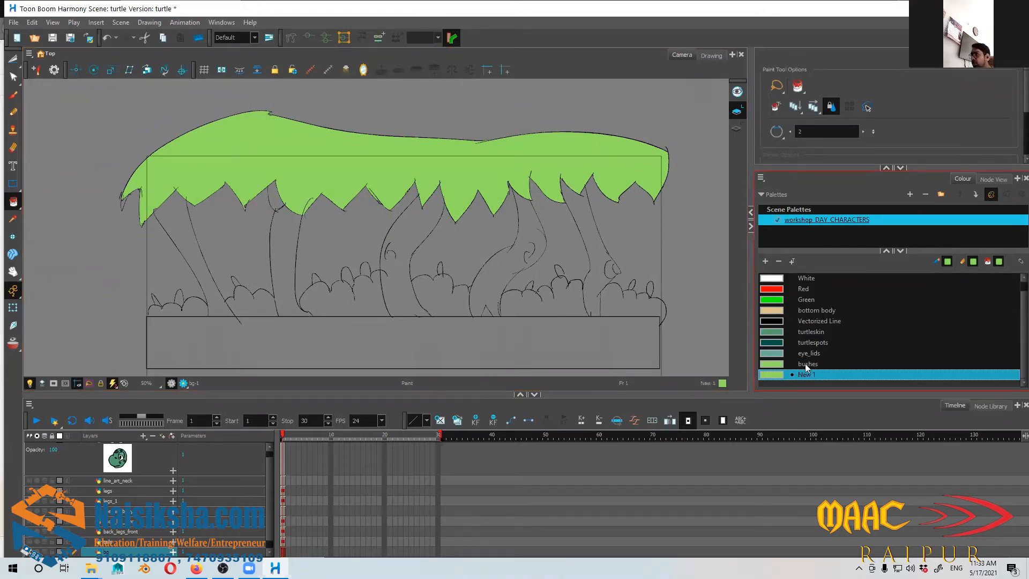
{"action": "double_click", "coordinate": [804, 375]}
{"action": "type", "text": "bra"}
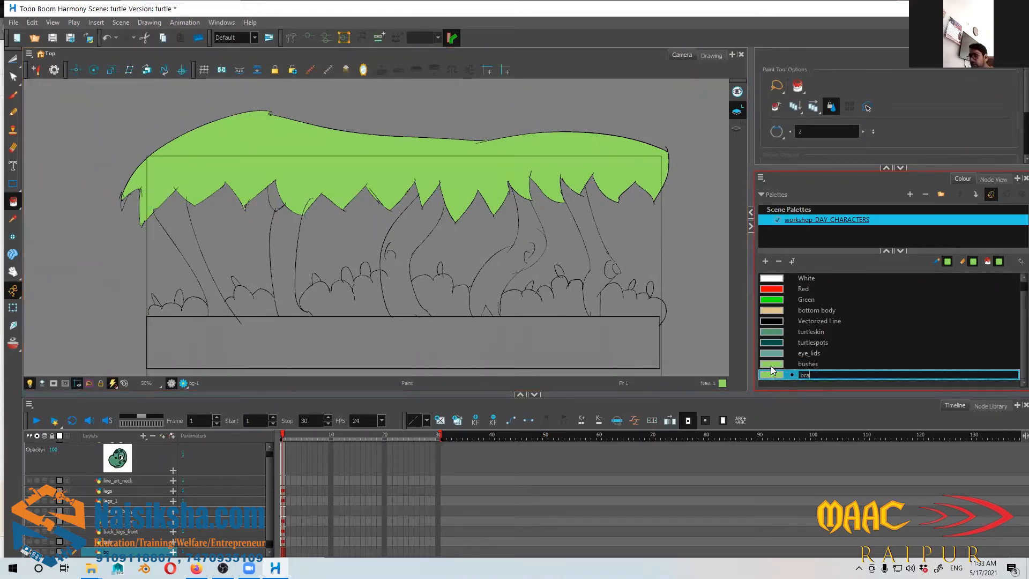
{"action": "type", "text": "nches"}
{"action": "key", "text": "Return"}
Step: Set the branches swatch to an orange-brown
{"action": "double_click", "coordinate": [781, 373]}
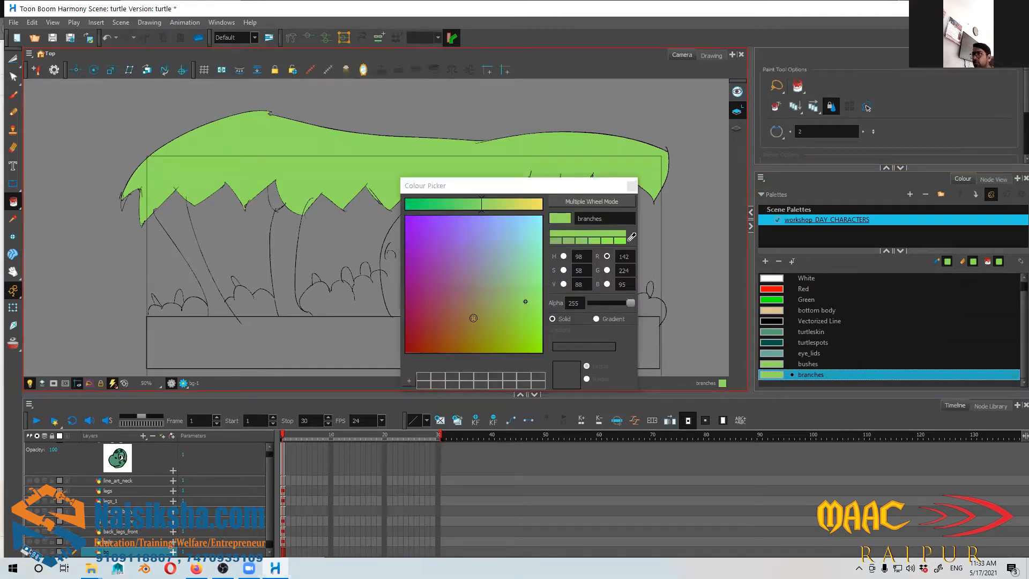
{"action": "left_click", "coordinate": [473, 322]}
{"action": "left_click", "coordinate": [519, 205]}
{"action": "left_click", "coordinate": [468, 339]}
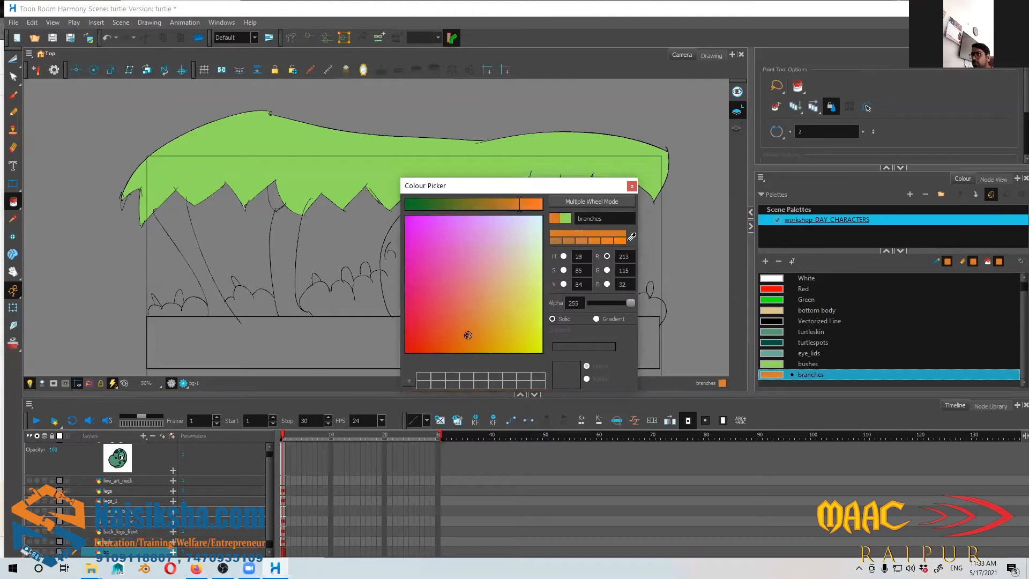
{"action": "left_click", "coordinate": [632, 186]}
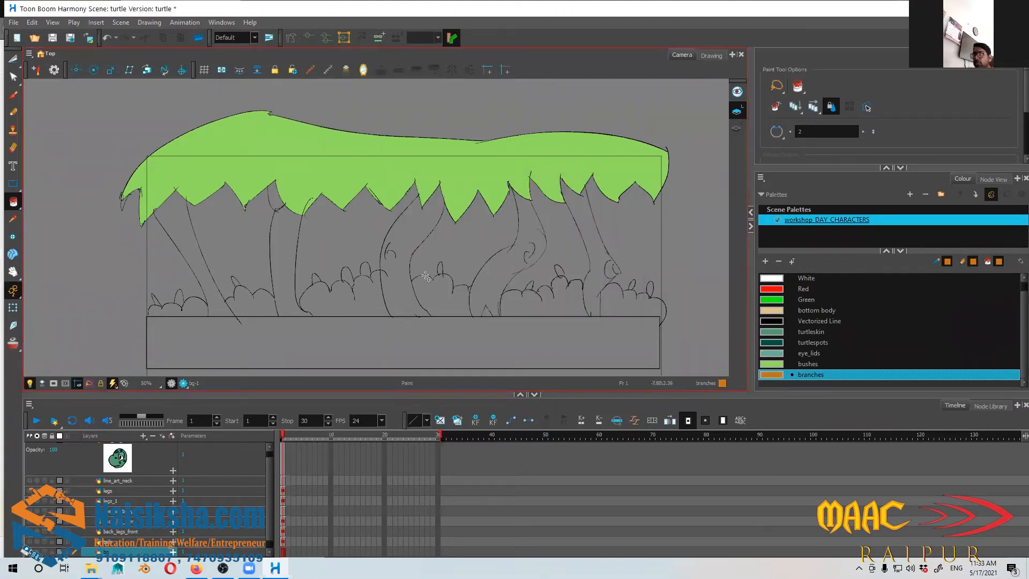
Step: Fill all five tree trunks with the branches colour, including the small piece where the second trunk meets the canopy
{"action": "left_click", "coordinate": [609, 248]}
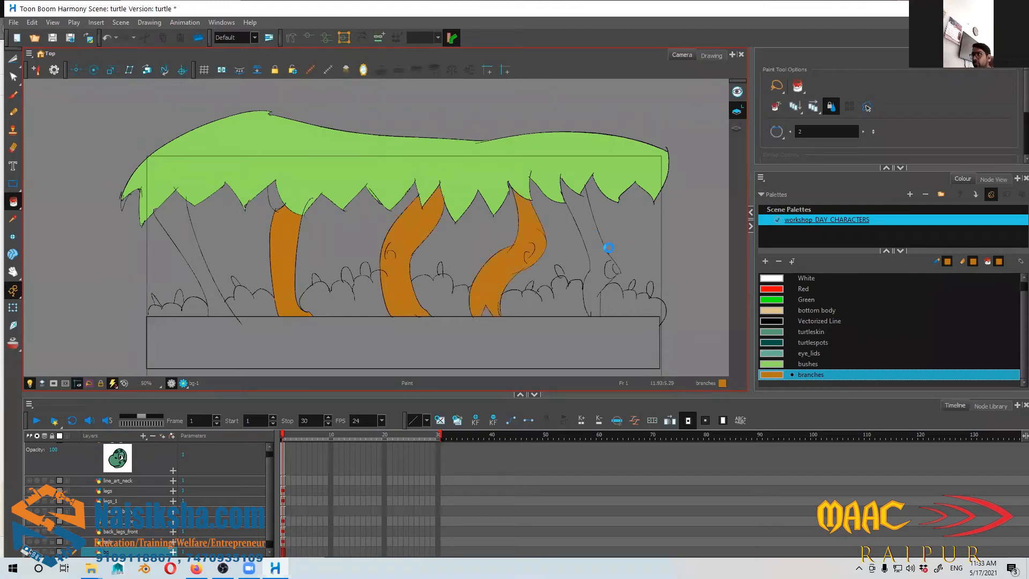
{"action": "left_click", "coordinate": [275, 198]}
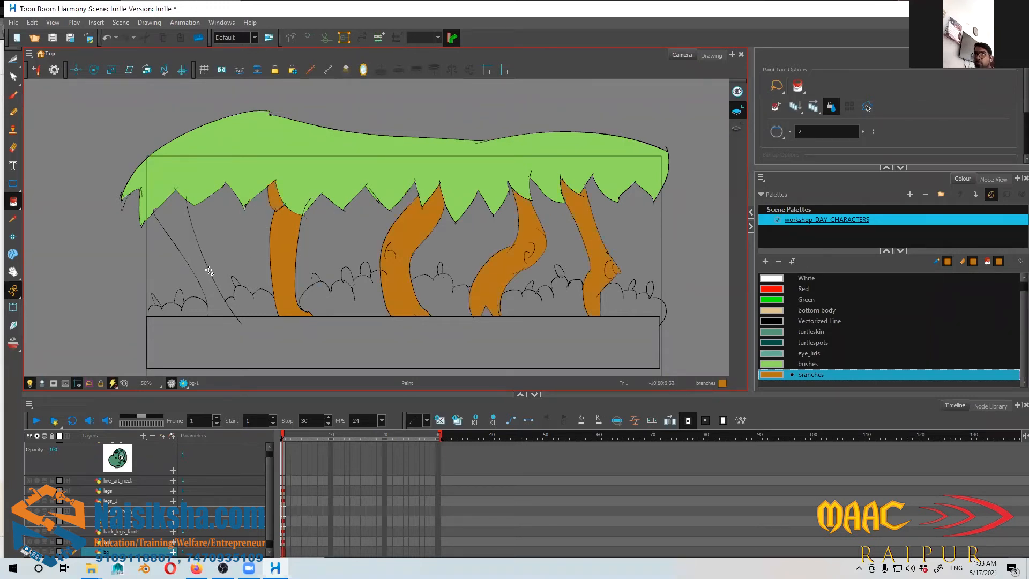
{"action": "left_click", "coordinate": [202, 267]}
{"action": "mouse_move", "coordinate": [415, 284]}
{"action": "left_mouse_down"}
{"action": "mouse_move", "coordinate": [363, 273]}
{"action": "mouse_move", "coordinate": [390, 268]}
{"action": "left_mouse_up"}
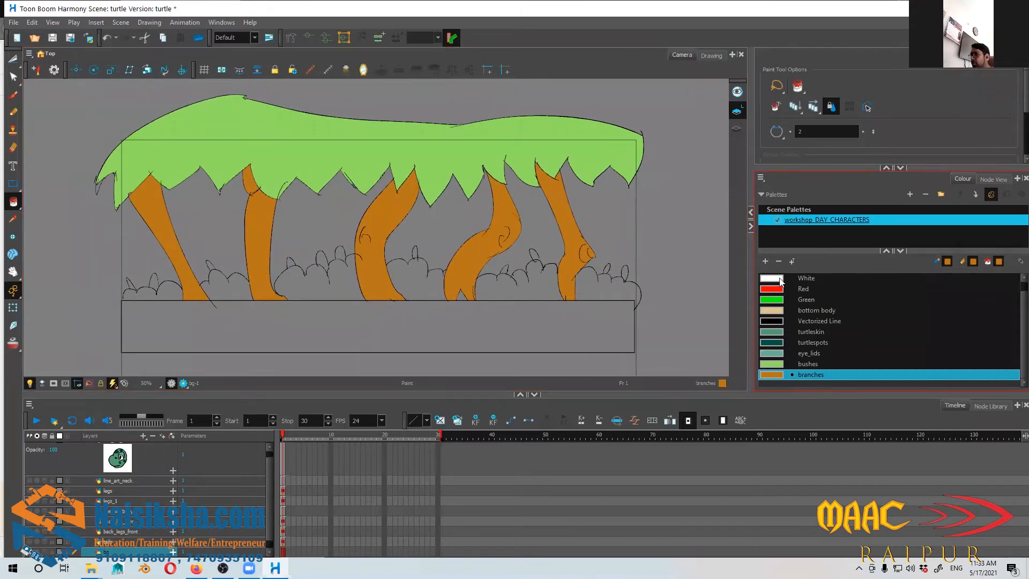
Step: Add a colour swatch named "groundbushes" to the palette
{"action": "left_click", "coordinate": [765, 261]}
{"action": "double_click", "coordinate": [807, 373]}
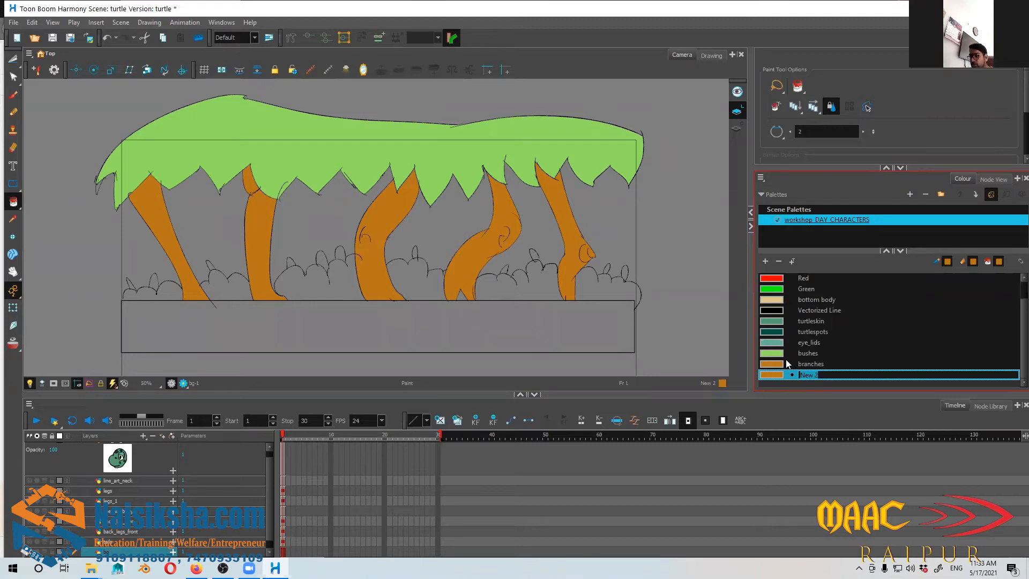
{"action": "type", "text": "gra"}
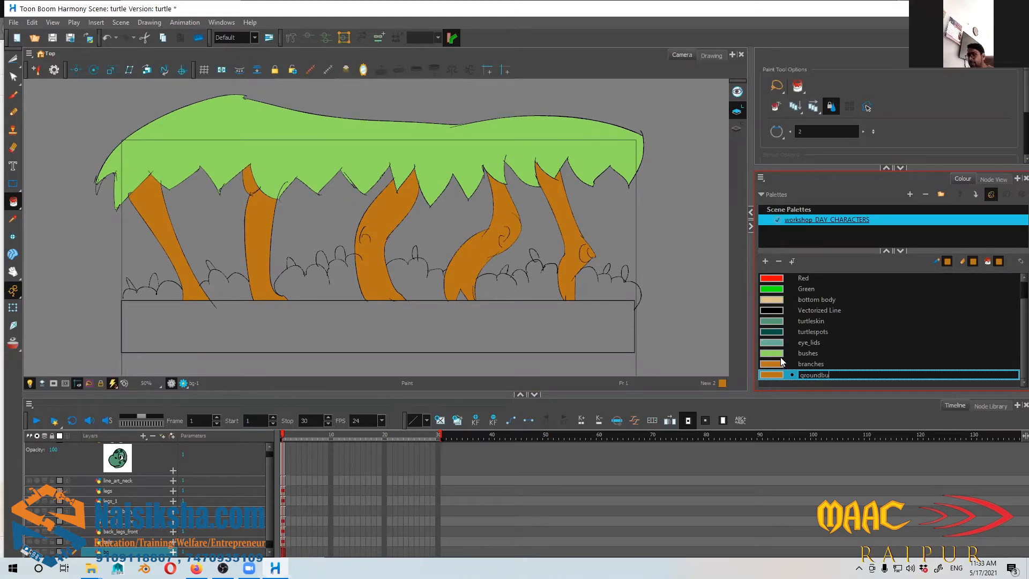
{"action": "type", "text": "undbushes"}
{"action": "key", "text": "Return"}
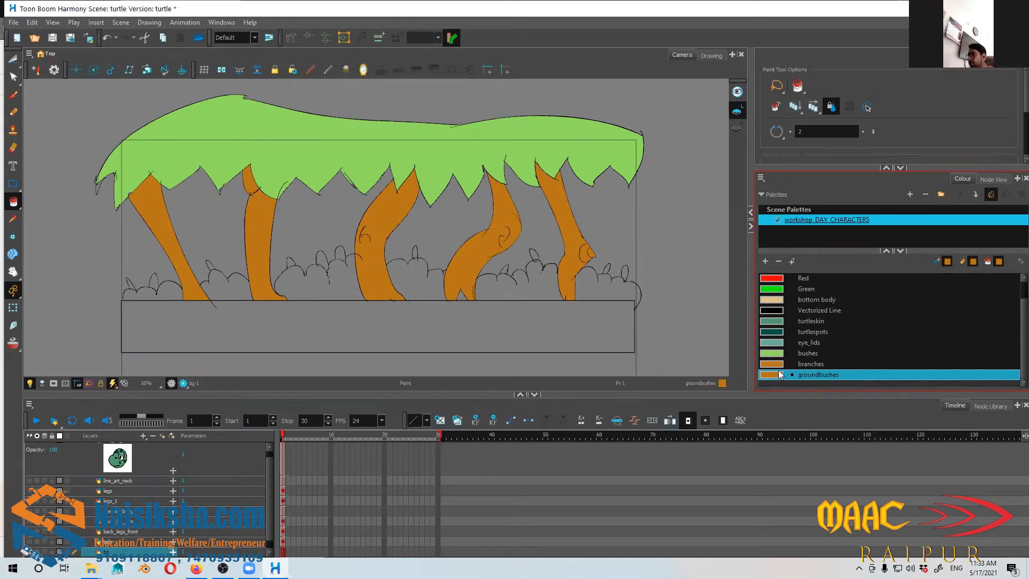
Step: Set the groundbushes swatch to a dark green
{"action": "double_click", "coordinate": [780, 374]}
{"action": "left_click", "coordinate": [515, 303]}
{"action": "left_click_drag", "start_coordinate": [483, 205], "coordinate": [443, 206]}
{"action": "left_click_drag", "start_coordinate": [472, 322], "coordinate": [468, 343]}
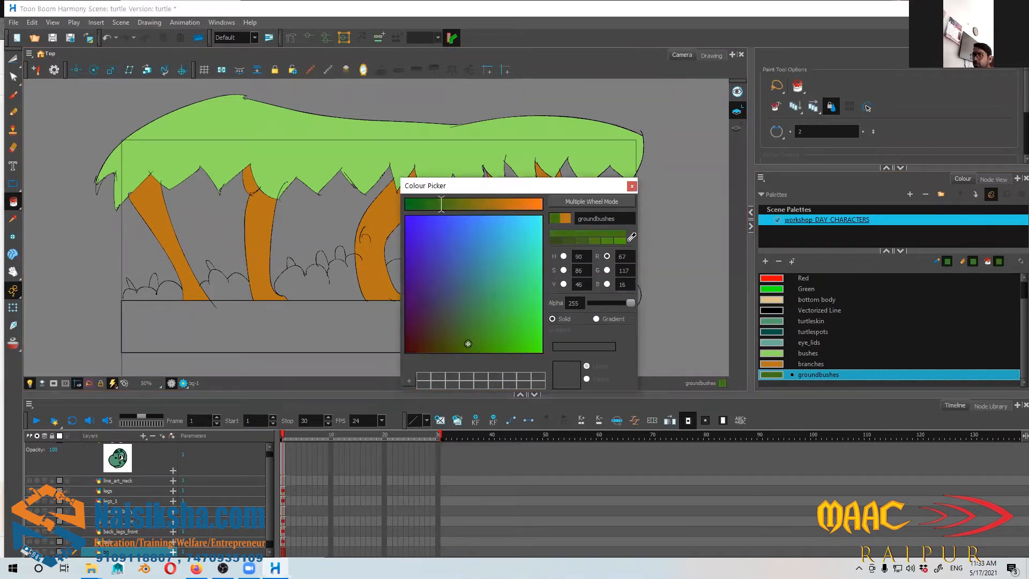
{"action": "left_click_drag", "start_coordinate": [441, 204], "coordinate": [428, 205]}
{"action": "left_click", "coordinate": [466, 341]}
{"action": "left_click", "coordinate": [632, 186]}
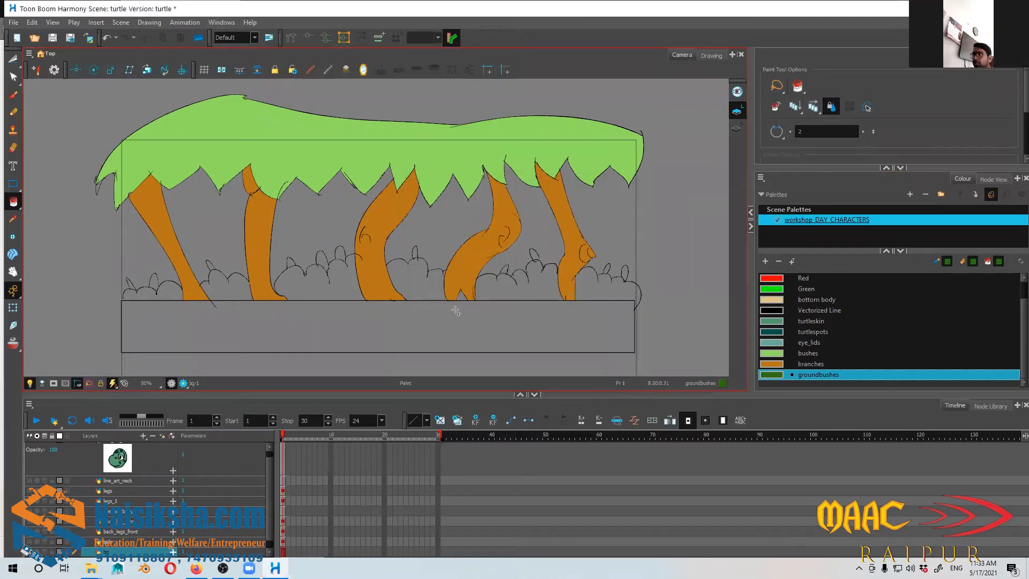
Step: Fill the ground bushes from the second trunk to the scene's right end with the groundbushes colour
{"action": "left_click", "coordinate": [311, 292]}
{"action": "left_click", "coordinate": [419, 290]}
{"action": "left_click", "coordinate": [506, 292]}
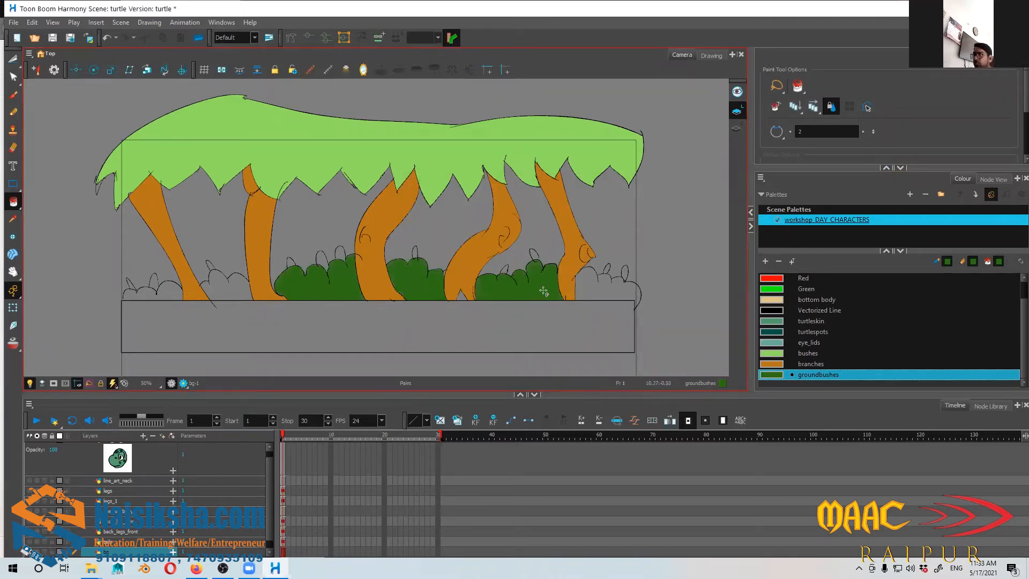
{"action": "left_click", "coordinate": [613, 283]}
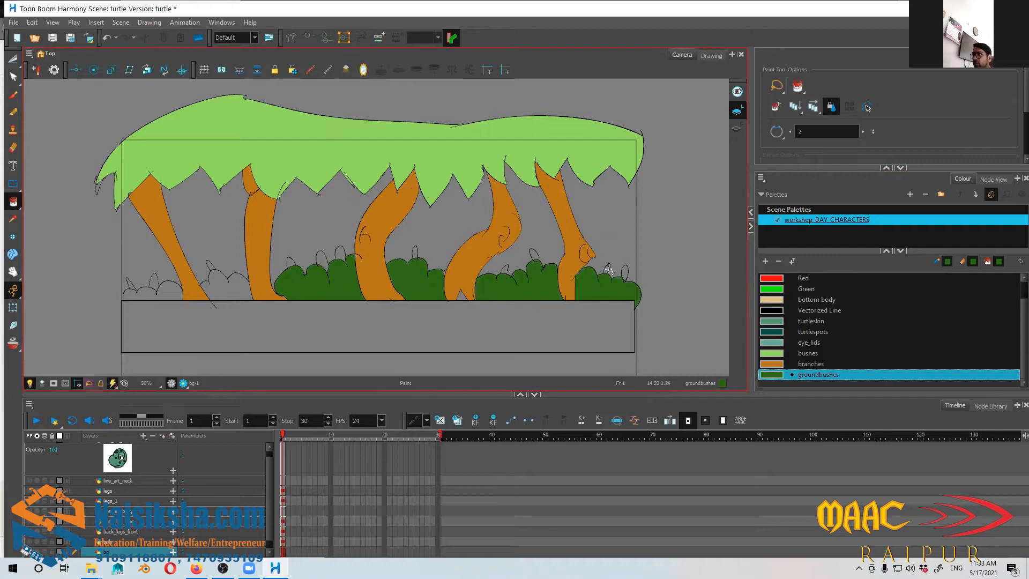
Step: Add a colour swatch named "flower" to the palette
{"action": "left_click", "coordinate": [779, 375]}
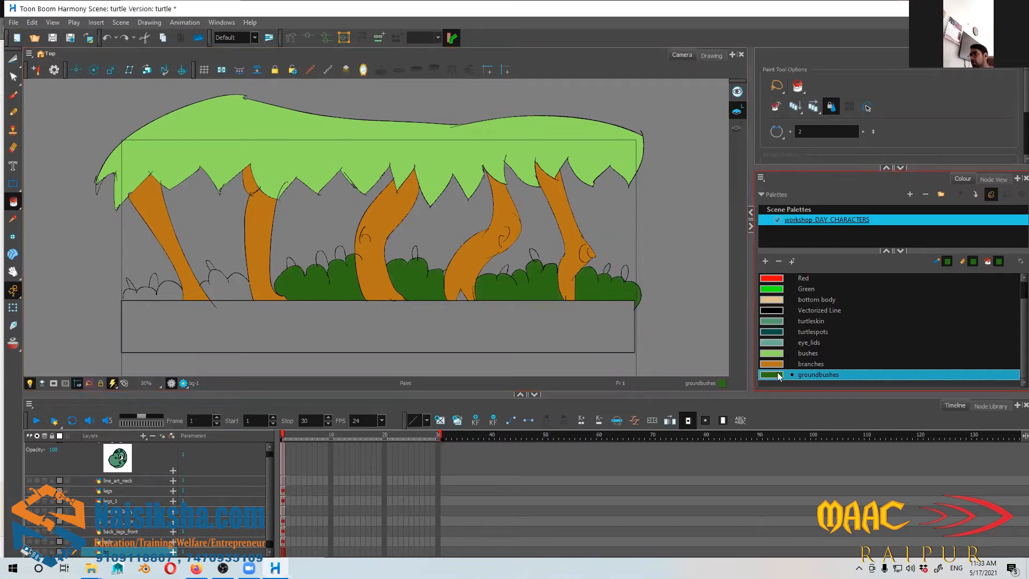
{"action": "left_click", "coordinate": [766, 262]}
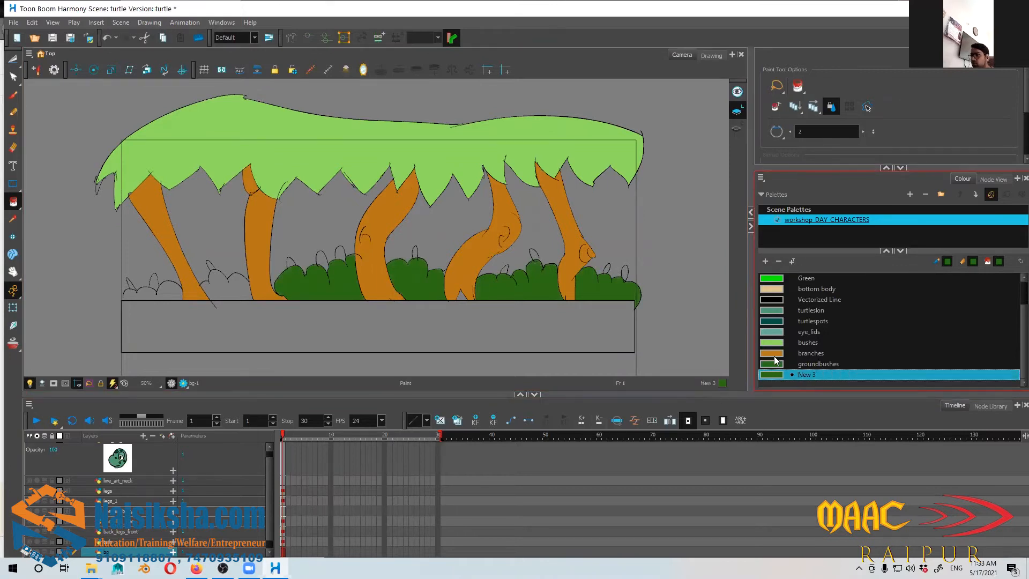
{"action": "double_click", "coordinate": [821, 372]}
{"action": "type", "text": "f"}
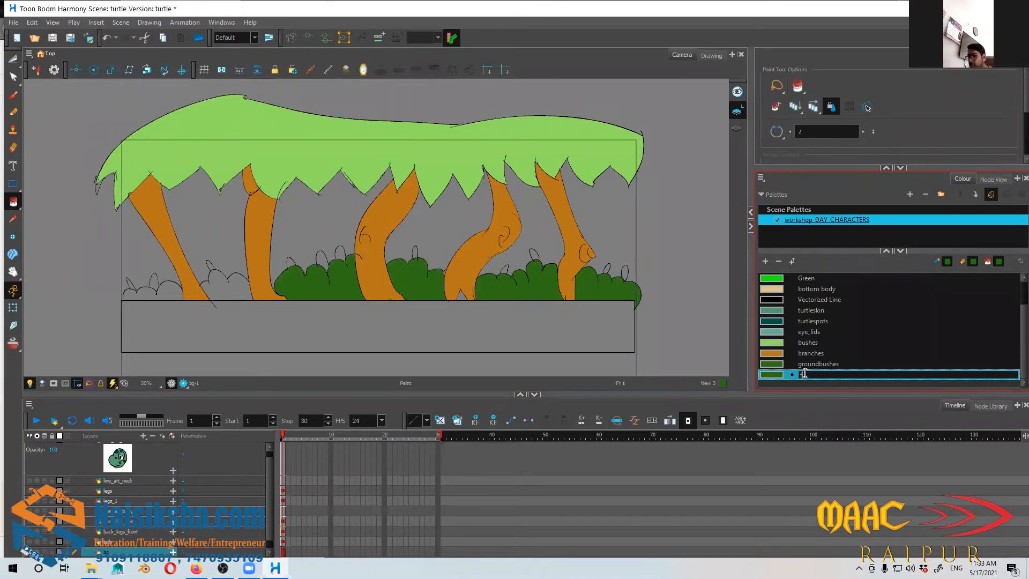
{"action": "type", "text": "lower"}
{"action": "key", "text": "Return"}
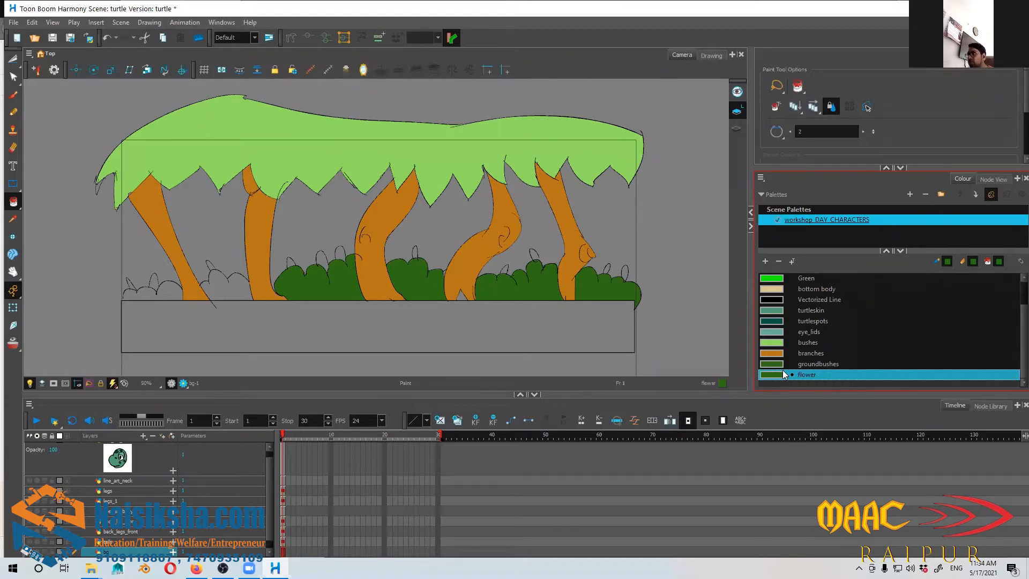
Step: Set the flower swatch to a pinkish red
{"action": "double_click", "coordinate": [772, 375]}
{"action": "left_click", "coordinate": [516, 203]}
{"action": "mouse_move", "coordinate": [518, 287]}
{"action": "left_mouse_down"}
{"action": "mouse_move", "coordinate": [525, 309]}
{"action": "mouse_move", "coordinate": [482, 321]}
{"action": "mouse_move", "coordinate": [479, 309]}
{"action": "mouse_move", "coordinate": [495, 317]}
{"action": "mouse_move", "coordinate": [470, 327]}
{"action": "mouse_move", "coordinate": [457, 301]}
{"action": "mouse_move", "coordinate": [425, 298]}
{"action": "left_mouse_up"}
{"action": "left_click", "coordinate": [631, 186]}
Step: Fill the small flower buds along the tops of the ground bushes with the flower colour
{"action": "left_click", "coordinate": [625, 274]}
{"action": "left_click", "coordinate": [607, 269]}
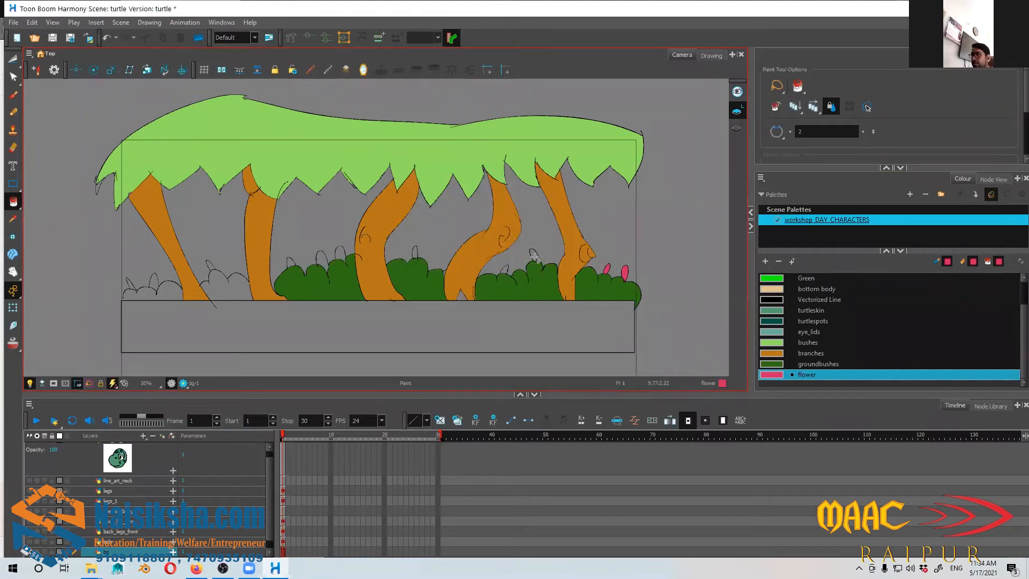
{"action": "left_click", "coordinate": [505, 270]}
{"action": "left_click", "coordinate": [415, 252]}
{"action": "left_click", "coordinate": [341, 253]}
{"action": "left_click", "coordinate": [322, 260]}
{"action": "left_click", "coordinate": [289, 264]}
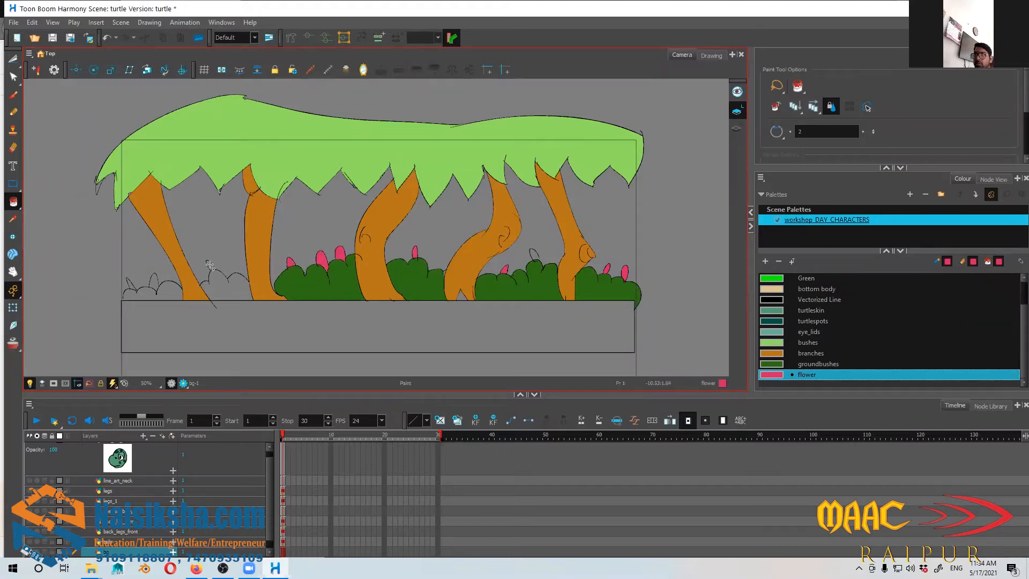
{"action": "left_click", "coordinate": [130, 283]}
{"action": "left_click", "coordinate": [154, 281]}
{"action": "left_click", "coordinate": [209, 266]}
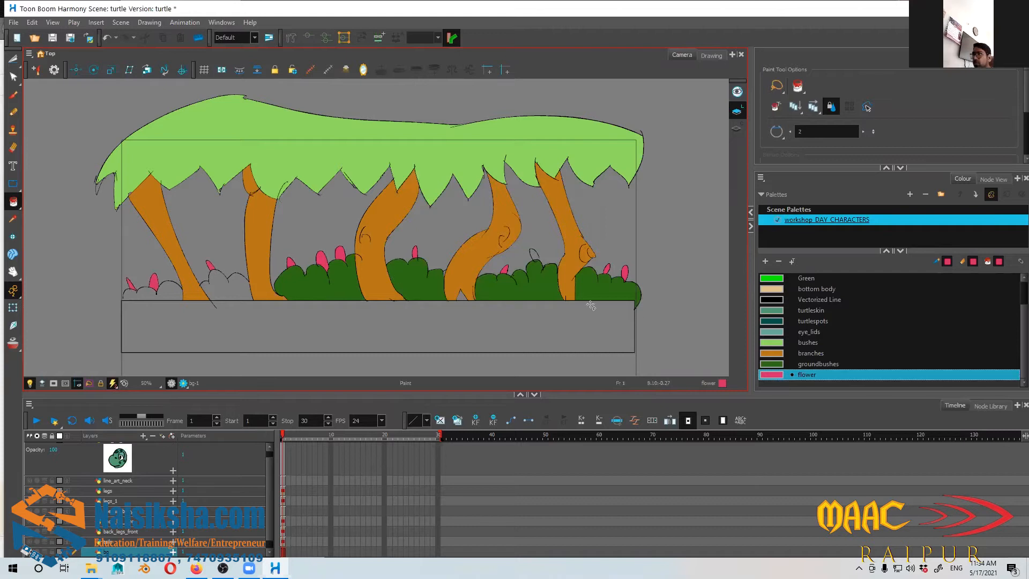
Step: Fill the two unpainted bushes beside the leftmost trunk with the groundbushes colour
{"action": "left_click", "coordinate": [783, 364]}
{"action": "left_click", "coordinate": [212, 295]}
{"action": "left_click", "coordinate": [158, 292]}
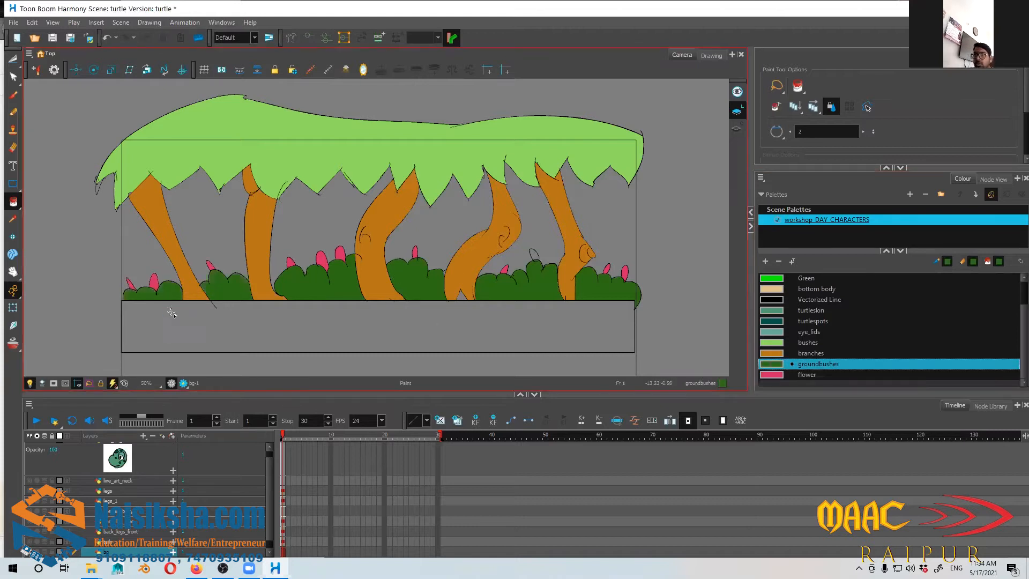
Step: Add a swatch named "ground" to the palette, based on the bottom body colour
{"action": "left_click_drag", "start_coordinate": [425, 313], "coordinate": [462, 287]}
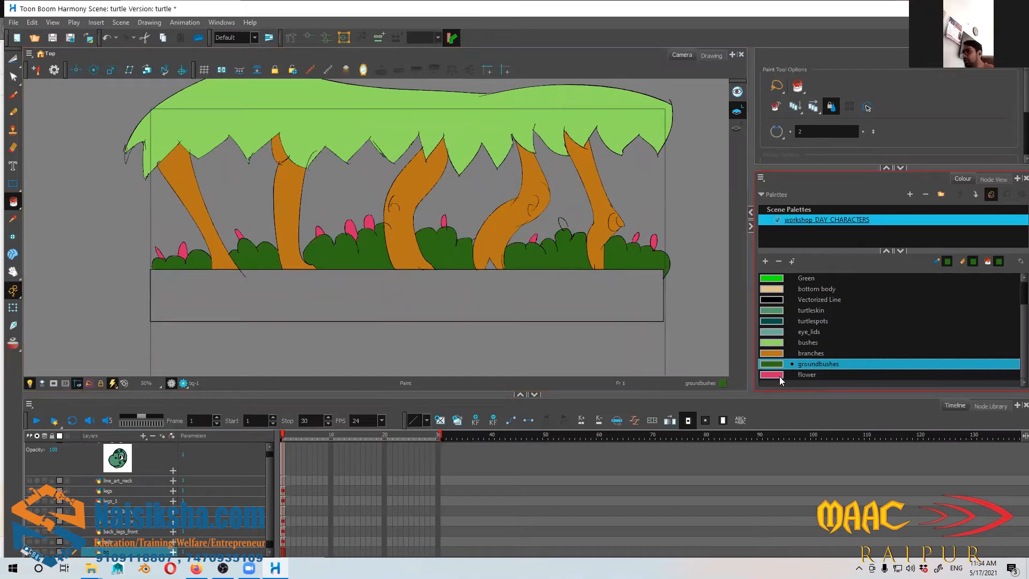
{"action": "left_click", "coordinate": [782, 288]}
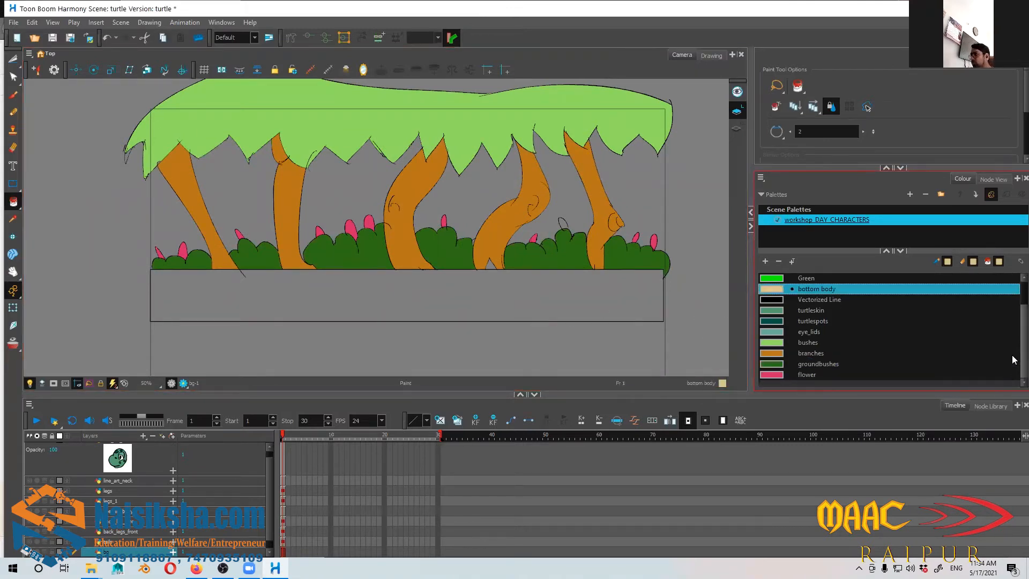
{"action": "left_click", "coordinate": [765, 261]}
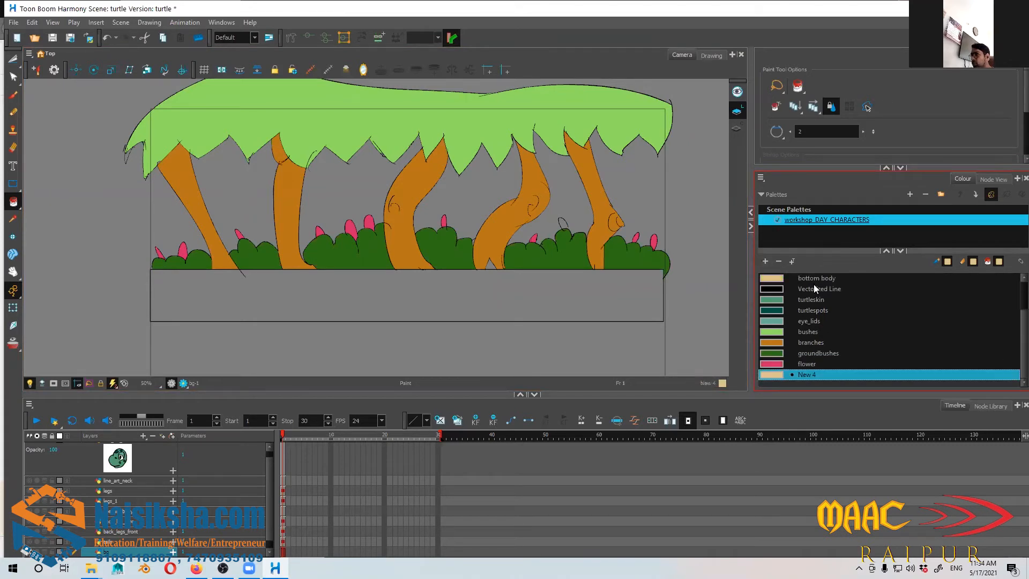
{"action": "double_click", "coordinate": [805, 376]}
{"action": "key", "text": "BackSpace"}
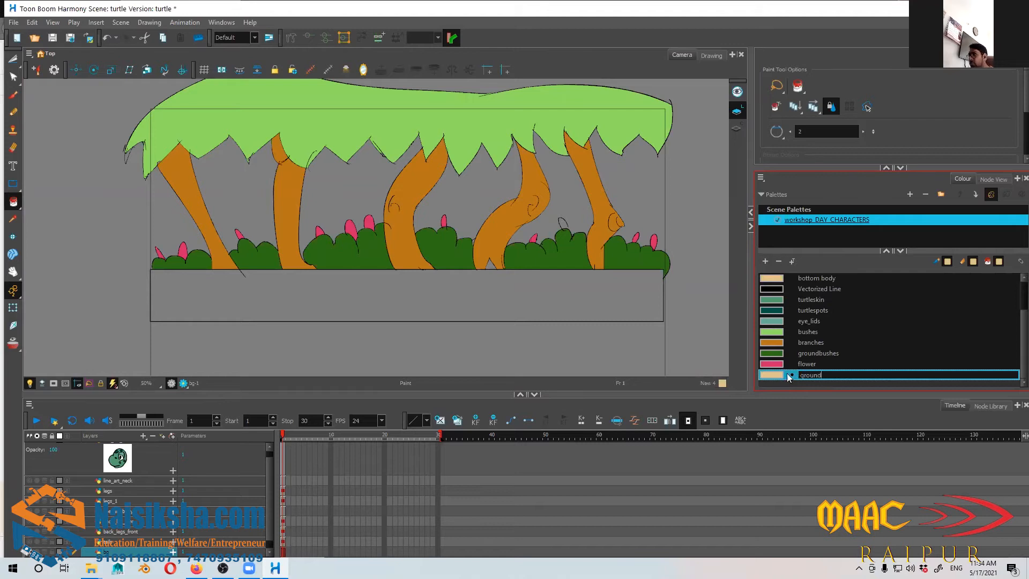
{"action": "type", "text": "ground"}
{"action": "key", "text": "Return"}
Step: Set the ground swatch to orange-brown and fill the rectangular ground strip beneath the trees with it
{"action": "double_click", "coordinate": [775, 375]}
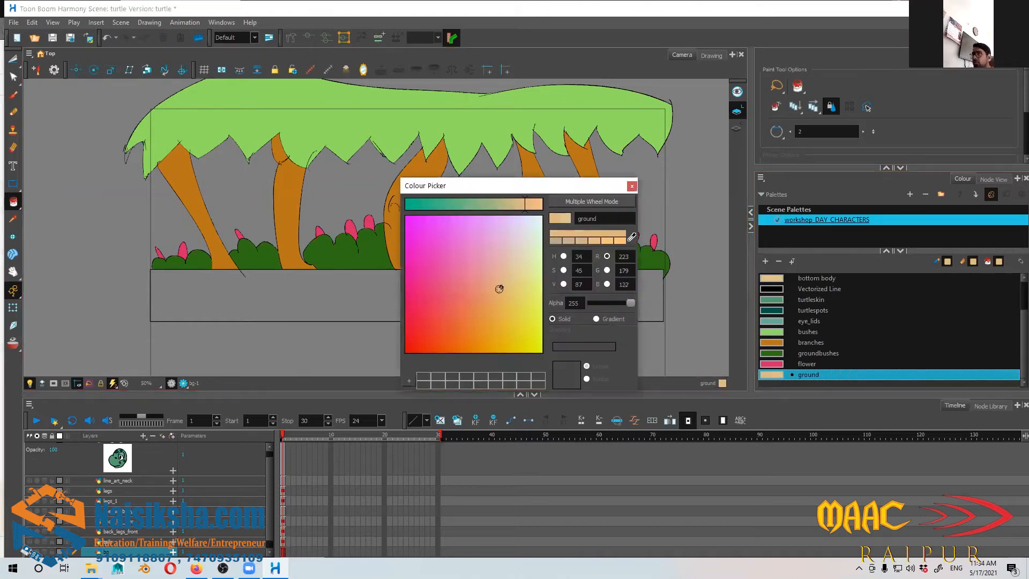
{"action": "left_click_drag", "start_coordinate": [492, 291], "coordinate": [478, 328]}
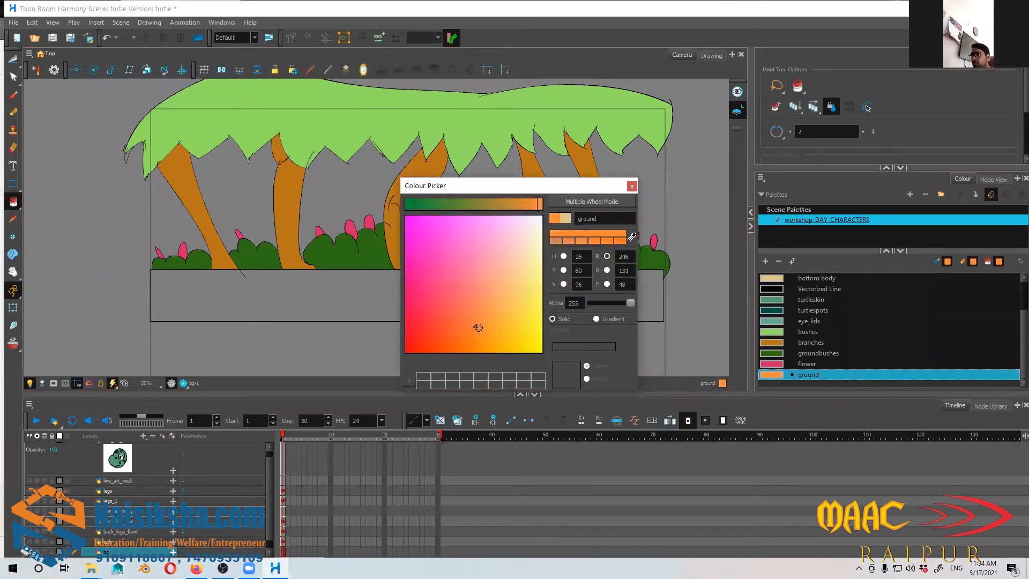
{"action": "left_click_drag", "start_coordinate": [538, 203], "coordinate": [508, 204]}
{"action": "left_click_drag", "start_coordinate": [500, 318], "coordinate": [469, 339]}
{"action": "left_click", "coordinate": [520, 207]}
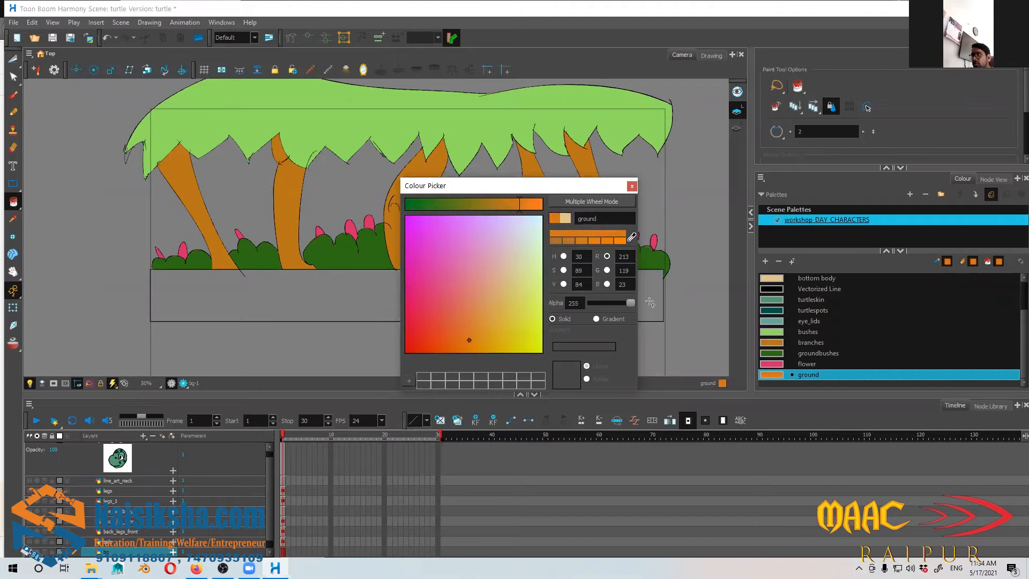
{"action": "left_click_drag", "start_coordinate": [521, 205], "coordinate": [504, 206]}
{"action": "left_click", "coordinate": [632, 185]}
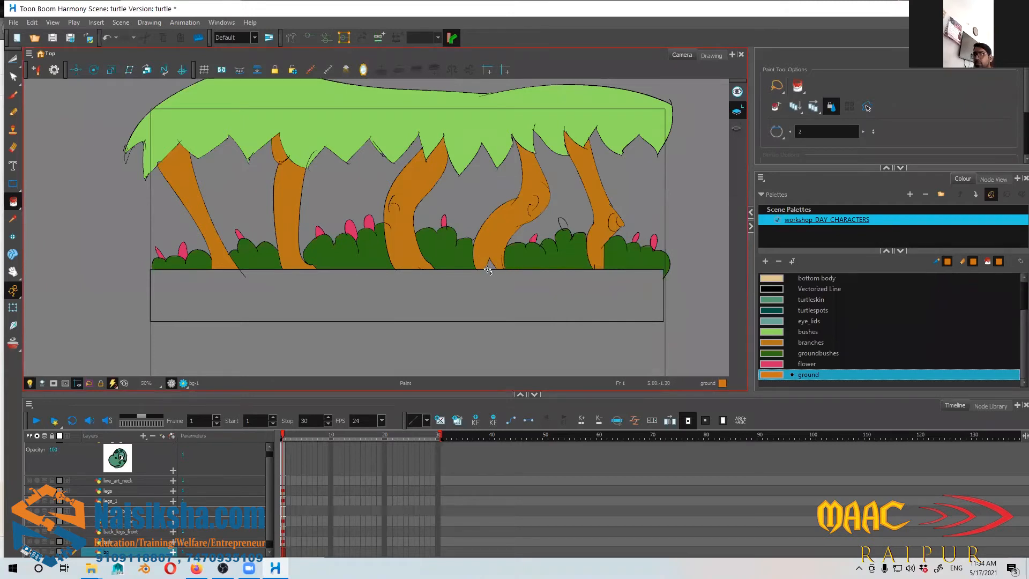
{"action": "left_click", "coordinate": [387, 293]}
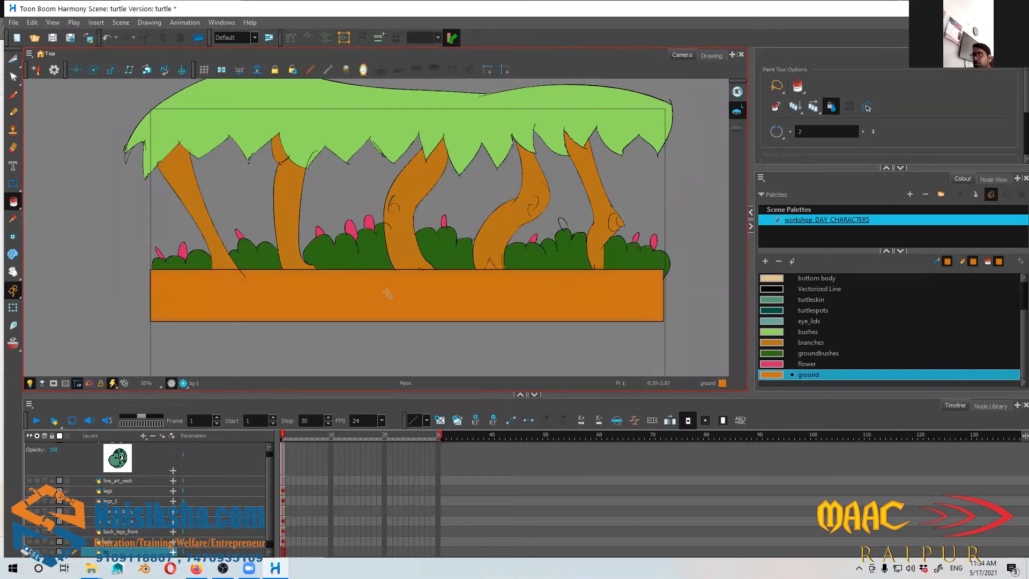
Step: Change the ground swatch to a darker, yellowish brown with RGB 149, 109, 10
{"action": "double_click", "coordinate": [767, 375]}
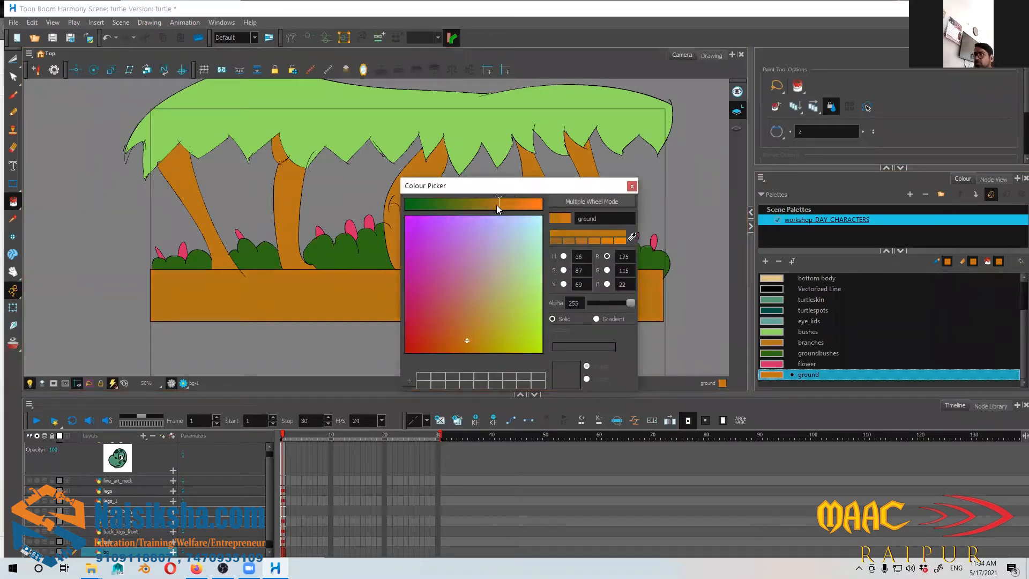
{"action": "left_click_drag", "start_coordinate": [498, 206], "coordinate": [490, 206]}
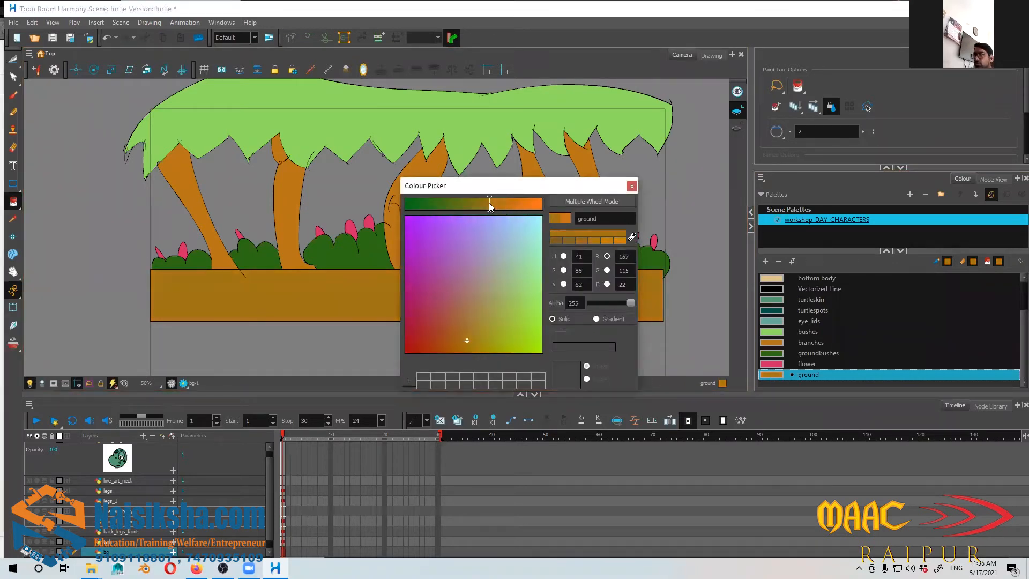
{"action": "left_click_drag", "start_coordinate": [468, 341], "coordinate": [464, 347]}
{"action": "left_click", "coordinate": [632, 186]}
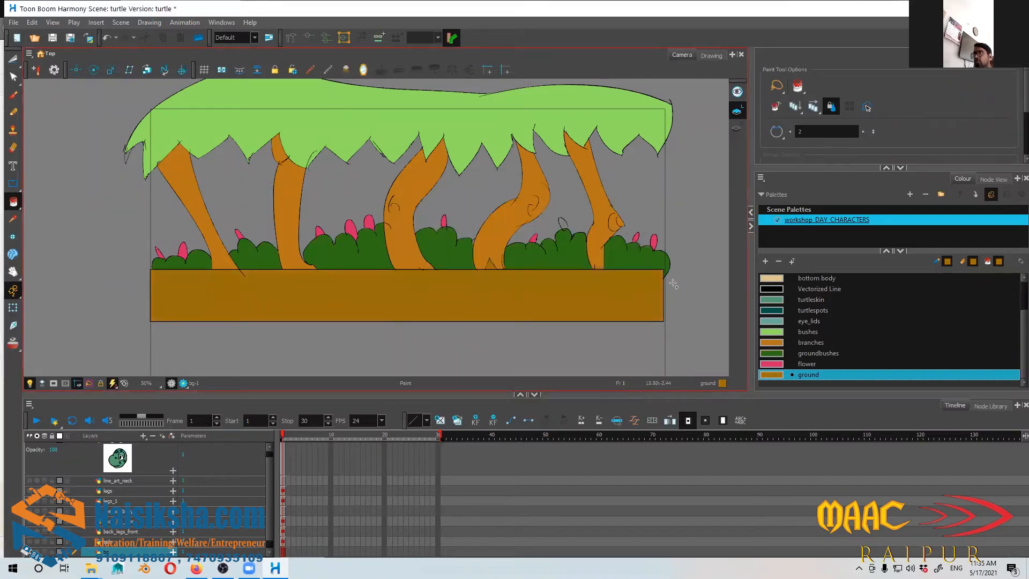
Step: Examine the coloured forest background in render view, and return to the normal drawing view
{"action": "left_click_drag", "start_coordinate": [495, 283], "coordinate": [499, 278]}
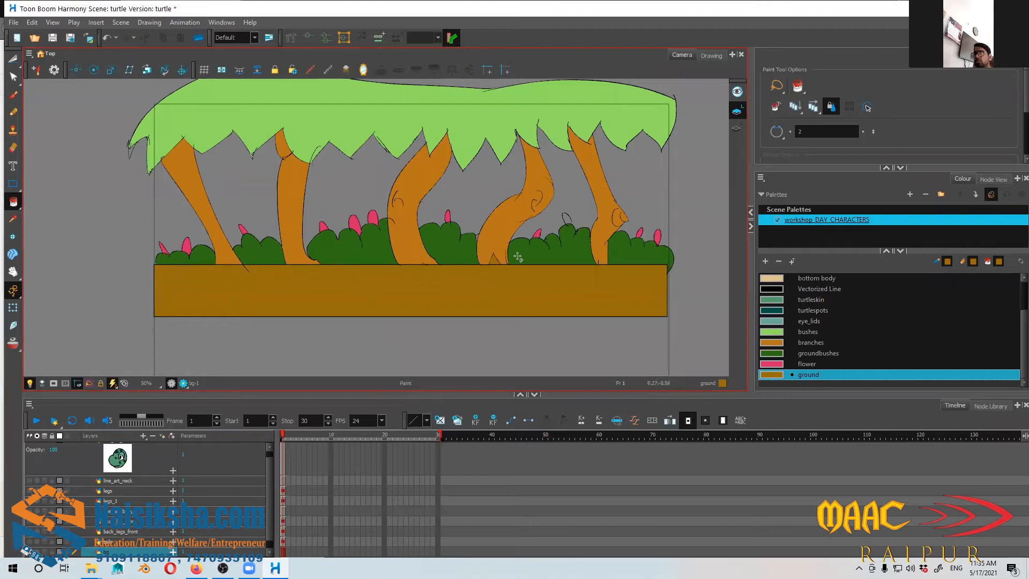
{"action": "mouse_move", "coordinate": [417, 228]}
{"action": "left_mouse_down"}
{"action": "mouse_move", "coordinate": [402, 233]}
{"action": "mouse_move", "coordinate": [415, 226]}
{"action": "mouse_move", "coordinate": [411, 266]}
{"action": "mouse_move", "coordinate": [440, 303]}
{"action": "left_mouse_up"}
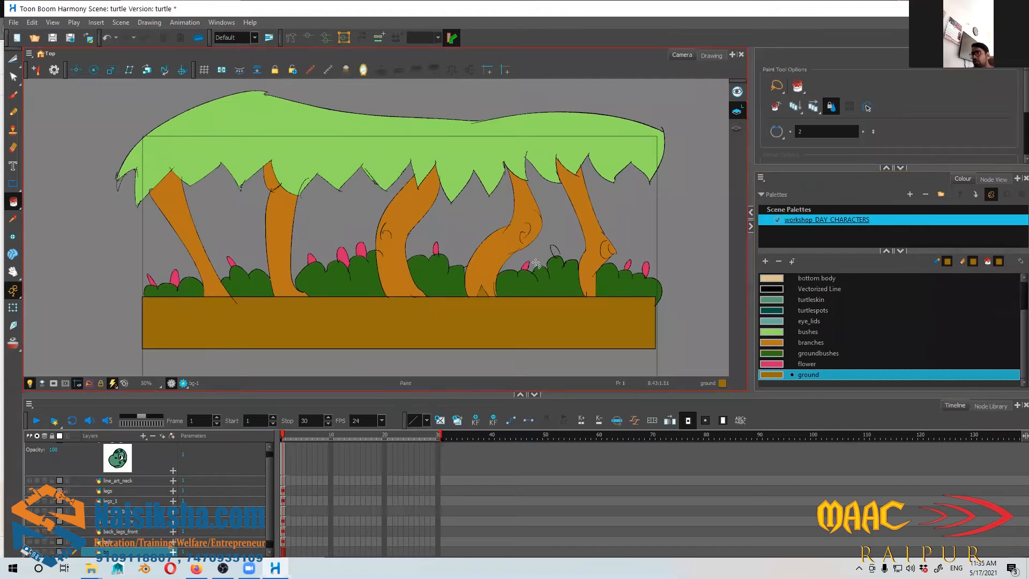
{"action": "mouse_move", "coordinate": [571, 283]}
{"action": "left_mouse_down"}
{"action": "mouse_move", "coordinate": [565, 269]}
{"action": "mouse_move", "coordinate": [545, 298]}
{"action": "mouse_move", "coordinate": [588, 297]}
{"action": "left_mouse_up"}
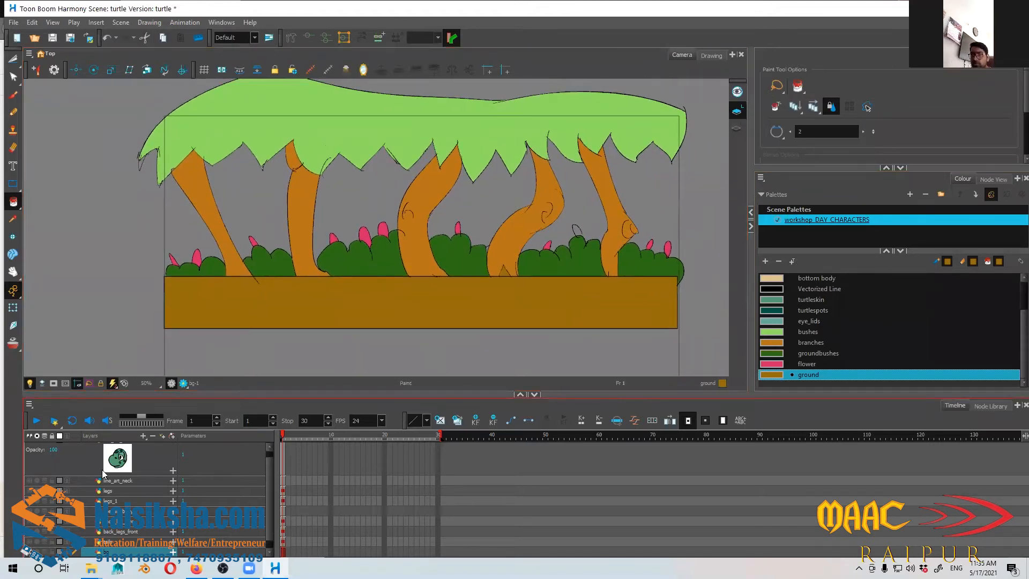
{"action": "scroll", "coordinate": [269, 481], "scroll_direction": "up", "scroll_amount": 1}
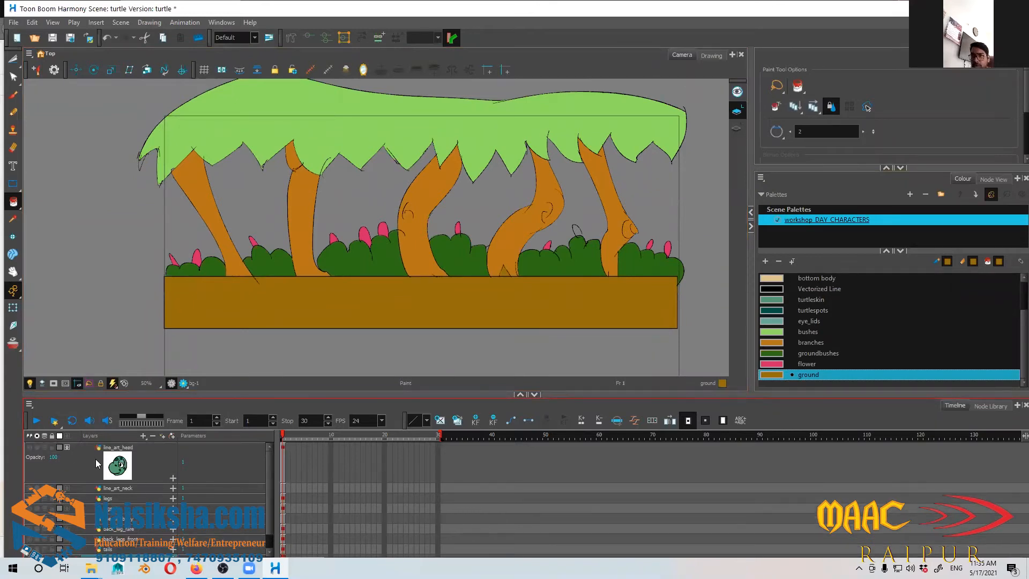
{"action": "left_click_drag", "start_coordinate": [270, 473], "coordinate": [270, 474]}
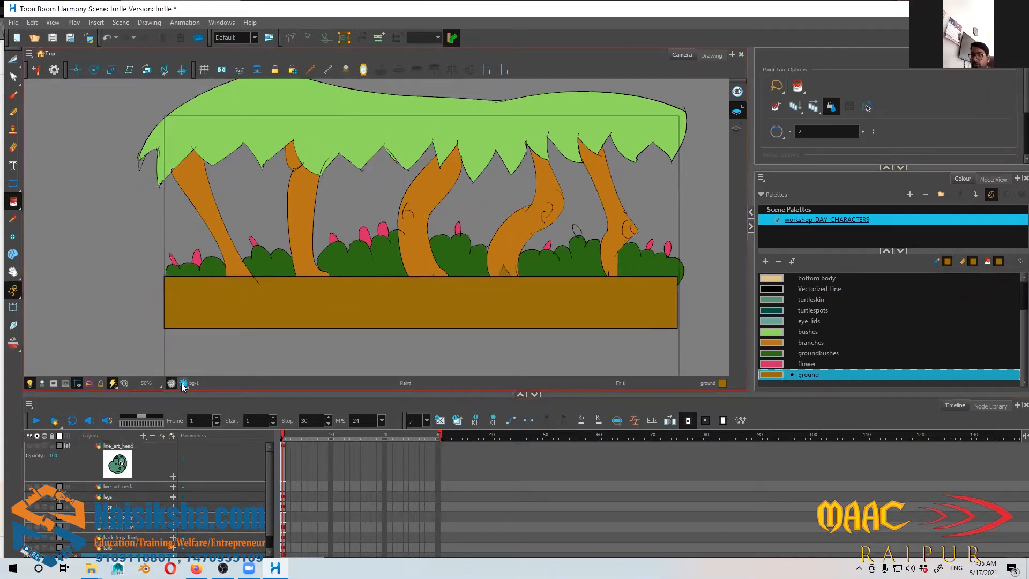
{"action": "left_click", "coordinate": [184, 383]}
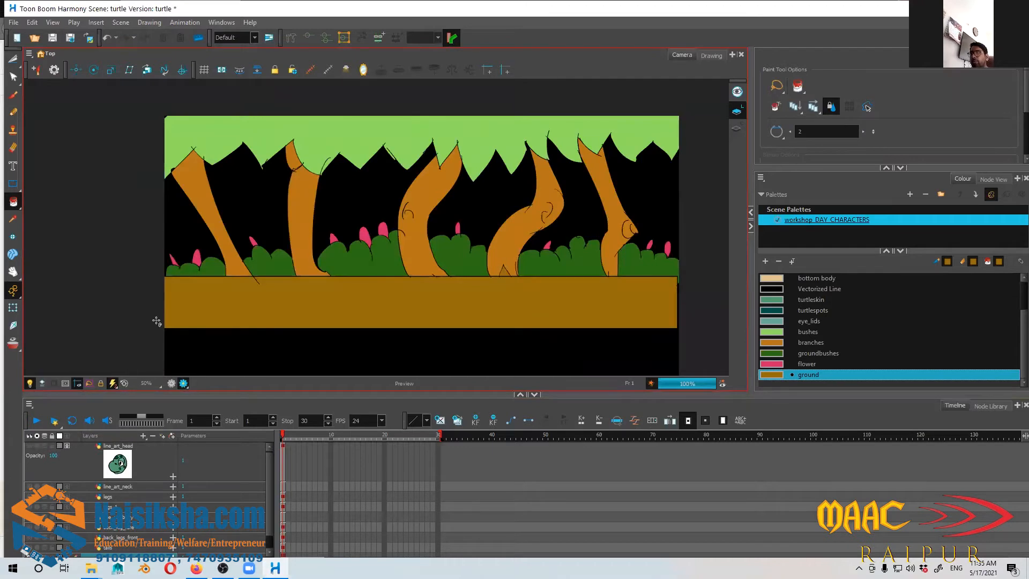
{"action": "left_click_drag", "start_coordinate": [432, 305], "coordinate": [349, 187]}
{"action": "left_click_drag", "start_coordinate": [376, 292], "coordinate": [386, 326]}
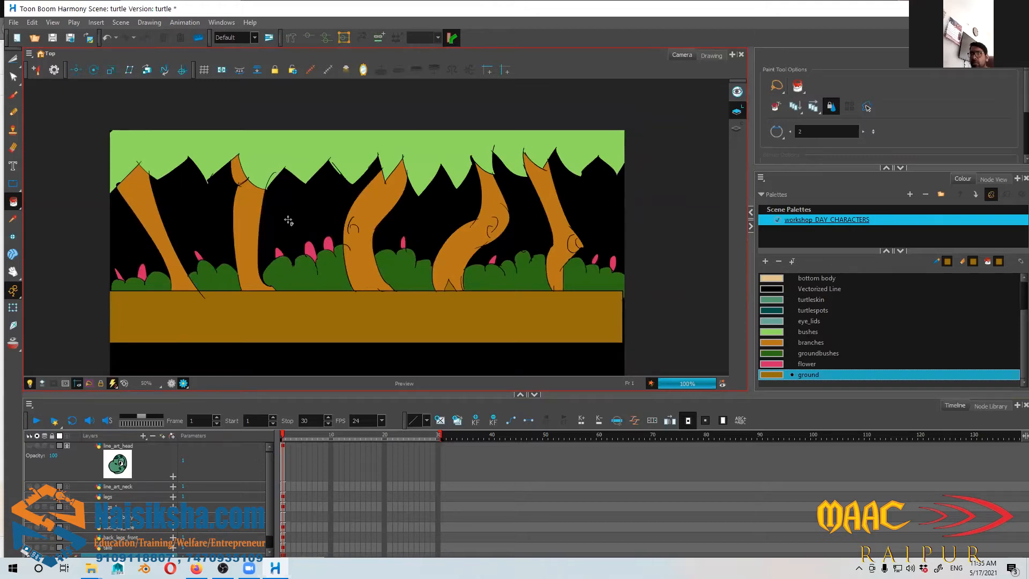
{"action": "mouse_move", "coordinate": [315, 308]}
{"action": "left_mouse_down"}
{"action": "mouse_move", "coordinate": [320, 211]}
{"action": "mouse_move", "coordinate": [379, 287]}
{"action": "mouse_move", "coordinate": [403, 262]}
{"action": "mouse_move", "coordinate": [392, 302]}
{"action": "left_mouse_up"}
{"action": "left_click_drag", "start_coordinate": [341, 239], "coordinate": [318, 247]}
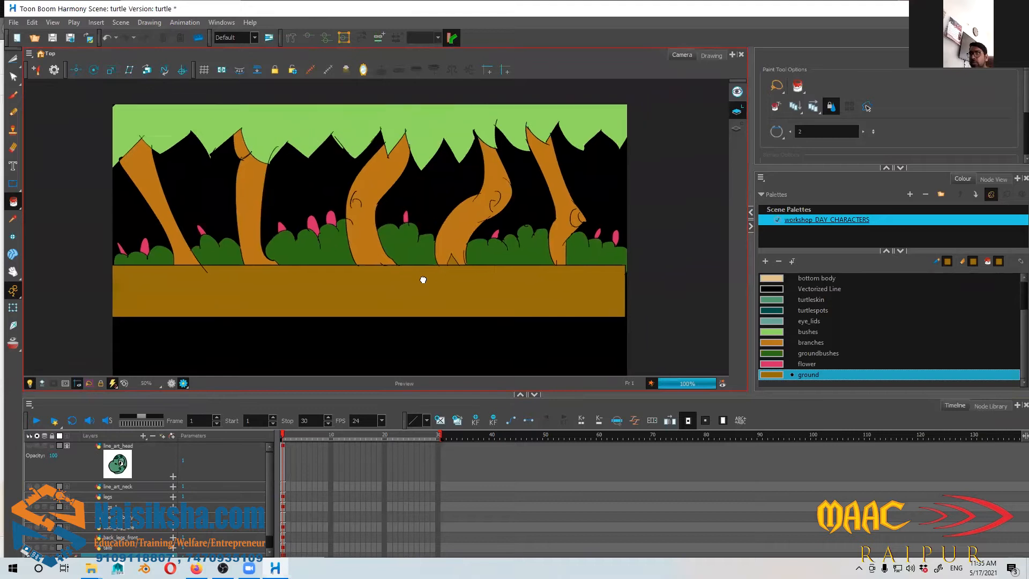
{"action": "left_click", "coordinate": [183, 383]}
Step: Enlarge the timeline area and insert a Colour-Card layer into the scene
{"action": "scroll", "coordinate": [263, 482], "scroll_direction": "down", "scroll_amount": 1}
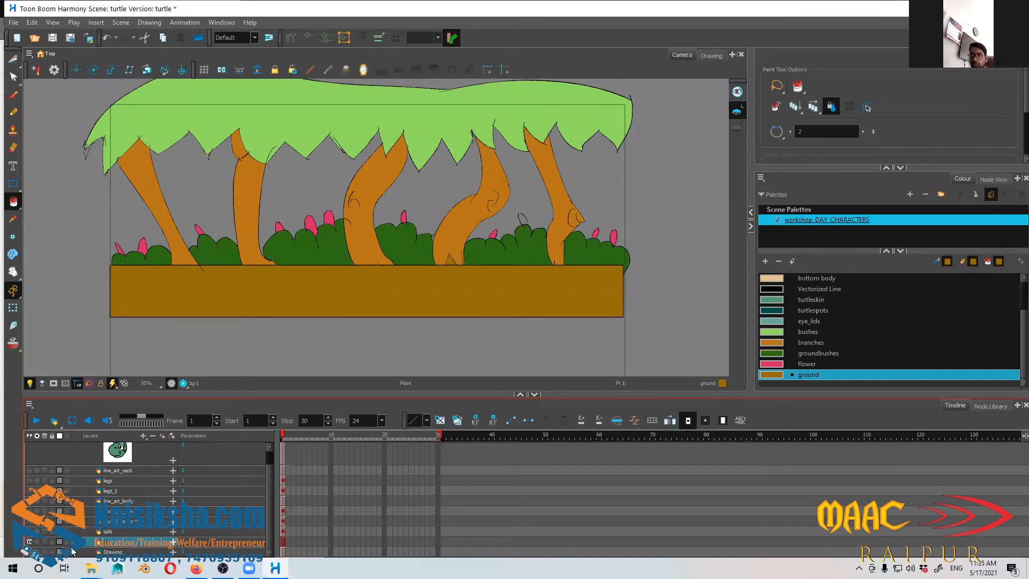
{"action": "left_click_drag", "start_coordinate": [204, 394], "coordinate": [204, 355]}
{"action": "right_click", "coordinate": [120, 538]}
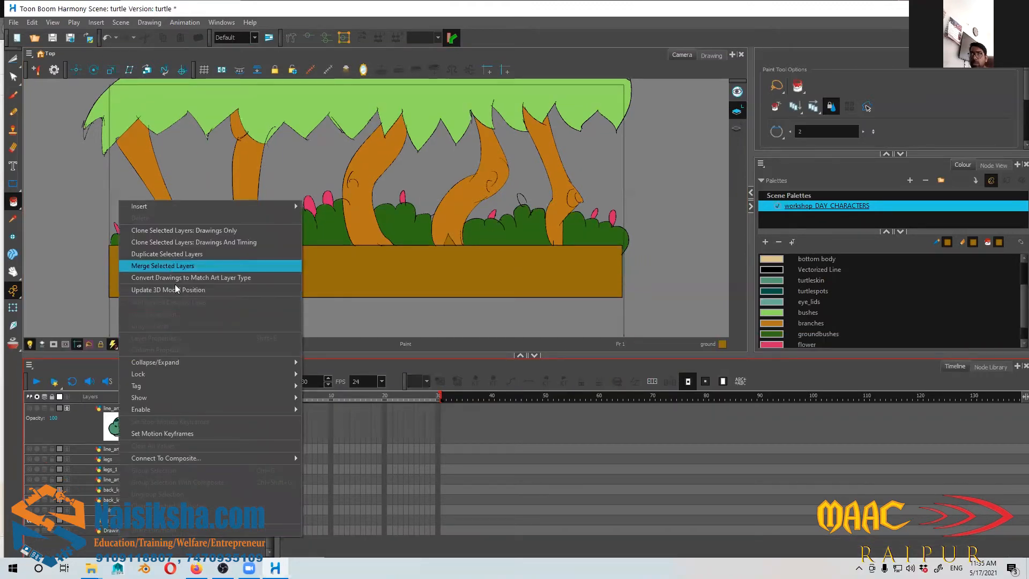
{"action": "mouse_move", "coordinate": [171, 206]}
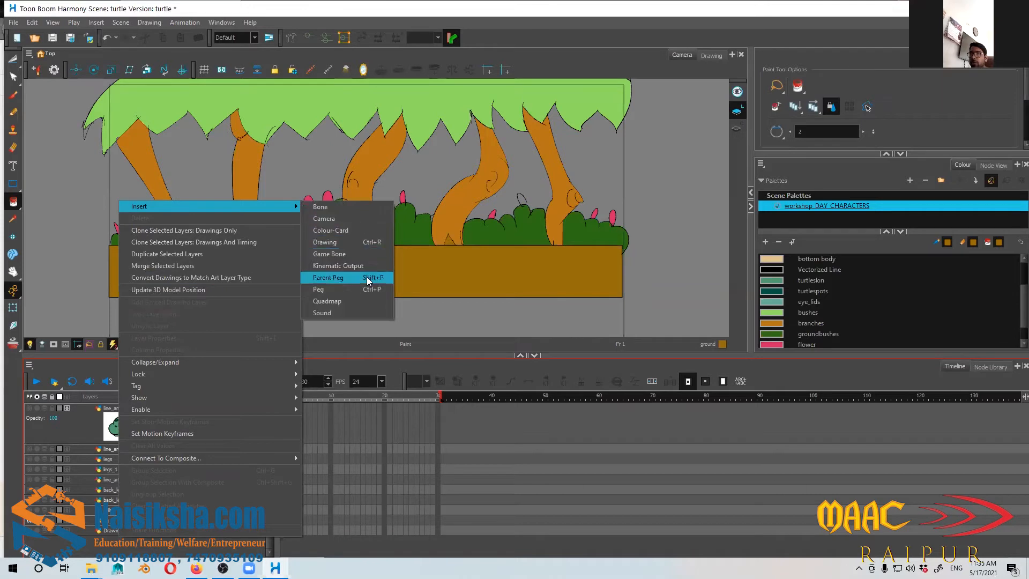
{"action": "left_click", "coordinate": [367, 229]}
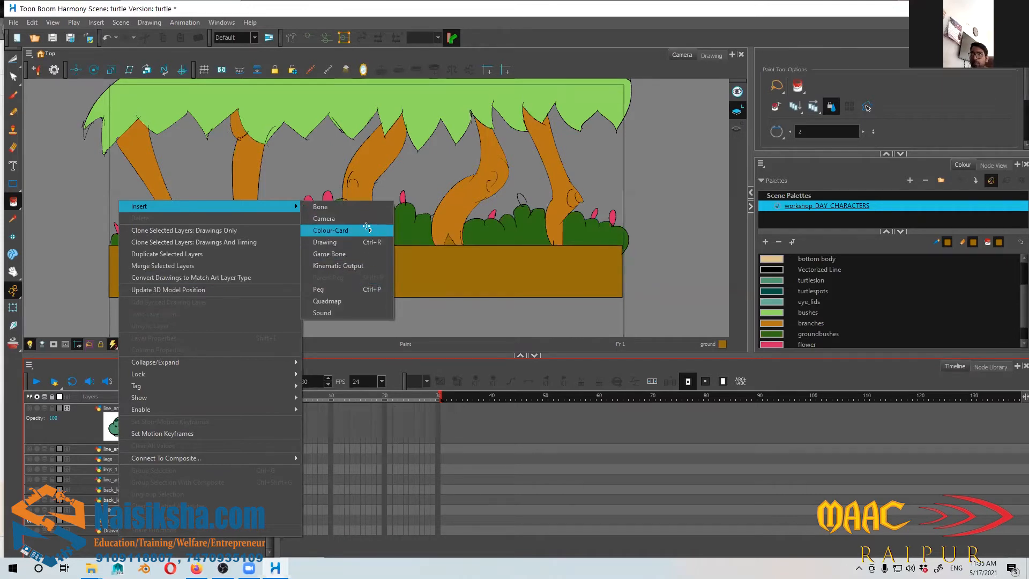
Step: Set the colour-card layer's timeline track colour to a dark teal with RGB 53, 118, 118
{"action": "left_click", "coordinate": [59, 540]}
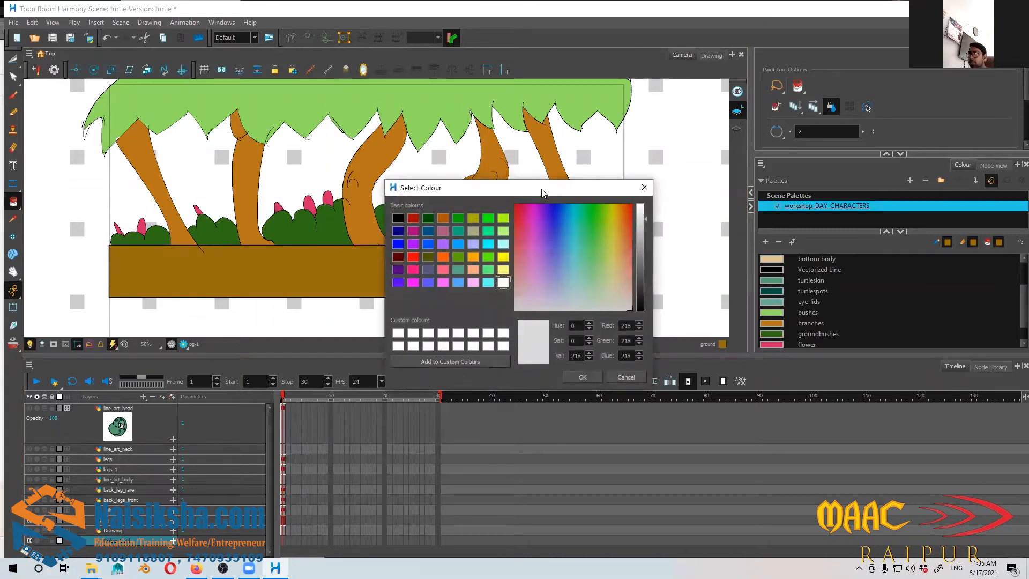
{"action": "left_click_drag", "start_coordinate": [543, 193], "coordinate": [559, 189]}
{"action": "left_click", "coordinate": [625, 247]}
{"action": "left_click", "coordinate": [588, 242]}
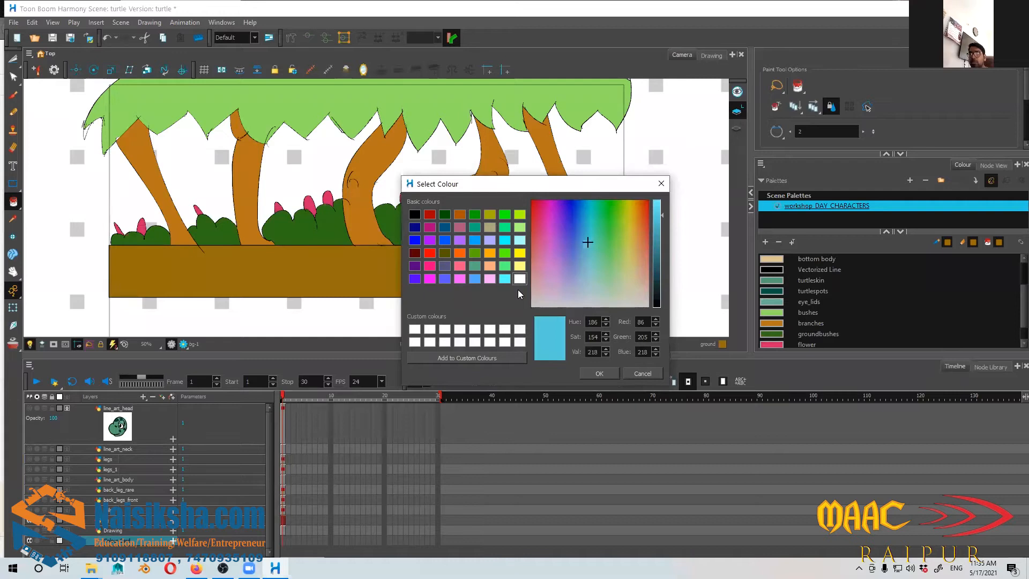
{"action": "left_click", "coordinate": [589, 237]}
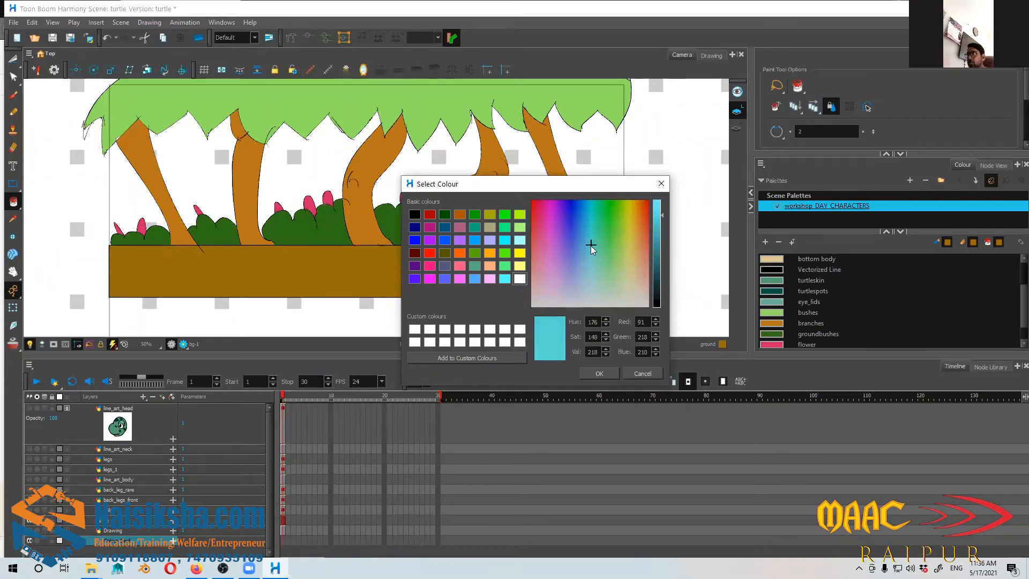
{"action": "left_click_drag", "start_coordinate": [663, 215], "coordinate": [656, 244]}
{"action": "mouse_move", "coordinate": [592, 246]}
{"action": "left_mouse_down"}
{"action": "mouse_move", "coordinate": [588, 224]}
{"action": "mouse_move", "coordinate": [591, 252]}
{"action": "left_mouse_up"}
{"action": "left_click_drag", "start_coordinate": [657, 241], "coordinate": [660, 256]}
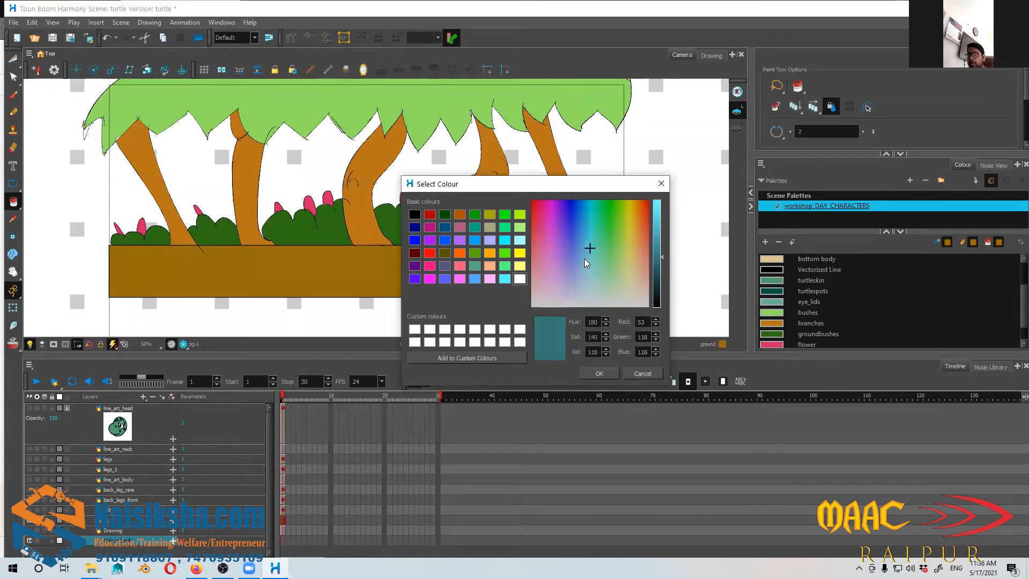
{"action": "left_click", "coordinate": [598, 374]}
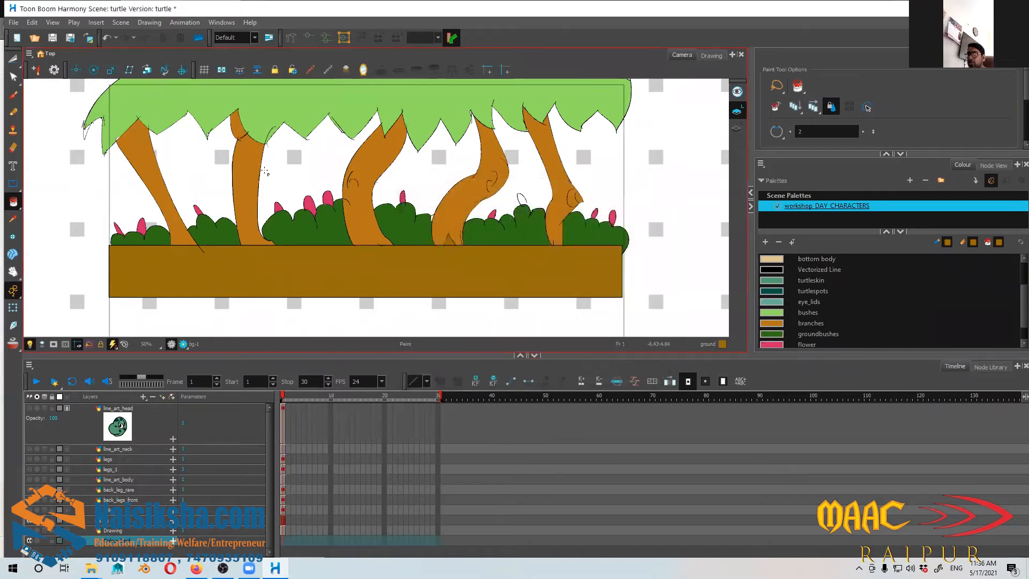
Step: Preview the scene with the colour card in render view and select the colour-card layer
{"action": "left_click", "coordinate": [184, 344]}
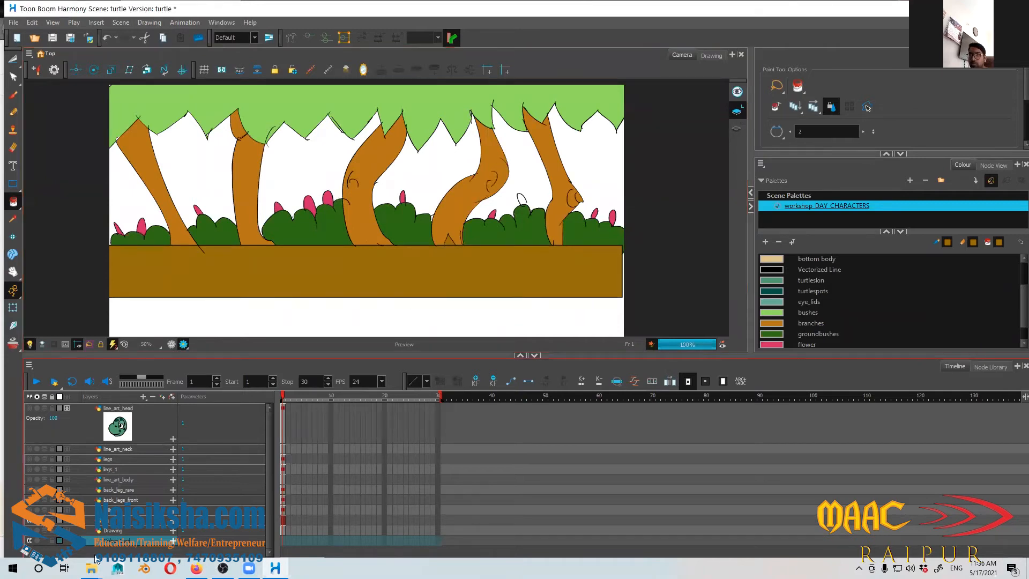
{"action": "left_click", "coordinate": [145, 542]}
{"action": "left_click", "coordinate": [90, 549]}
{"action": "left_click", "coordinate": [91, 541]}
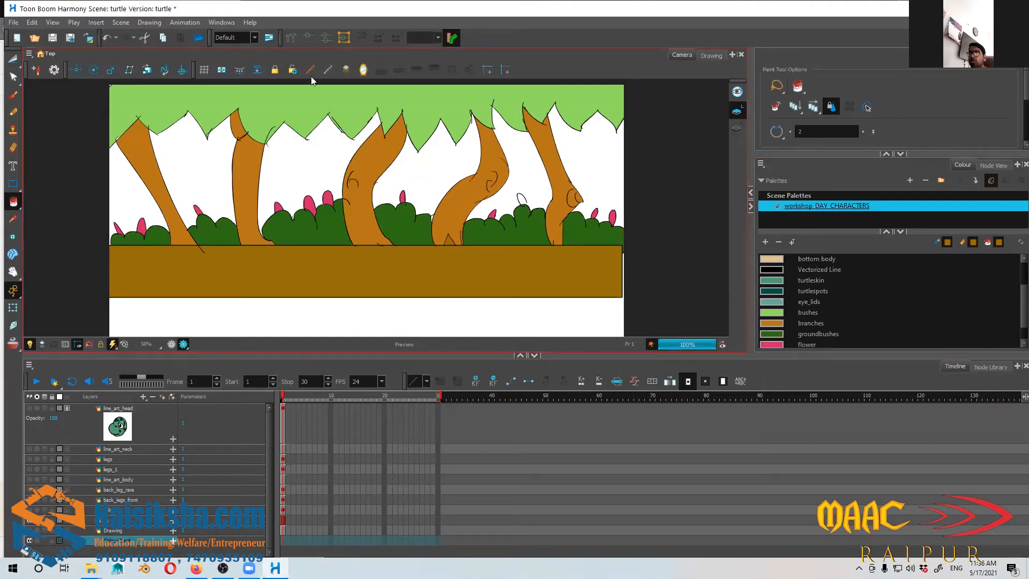
Step: Draw a rectangle outline along the camera frame on the bg layer with the Rectangle tool
{"action": "left_click", "coordinate": [159, 527]}
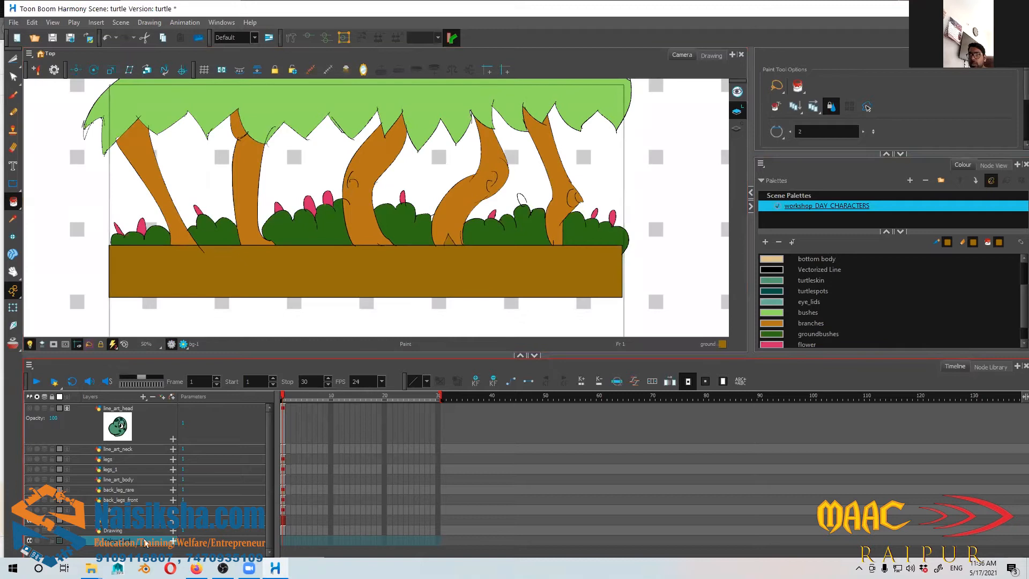
{"action": "left_click", "coordinate": [13, 184]}
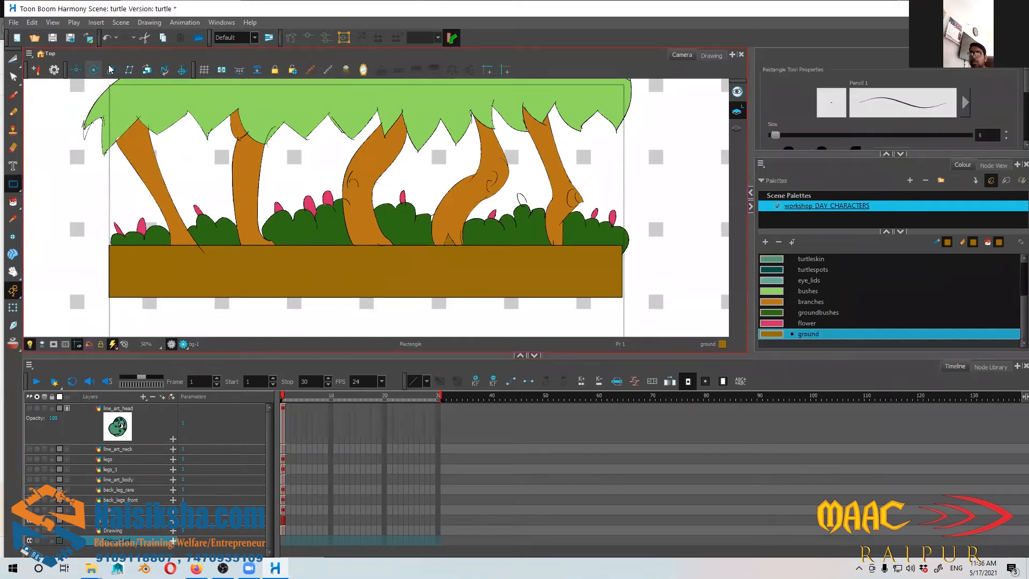
{"action": "left_click_drag", "start_coordinate": [215, 184], "coordinate": [625, 351]}
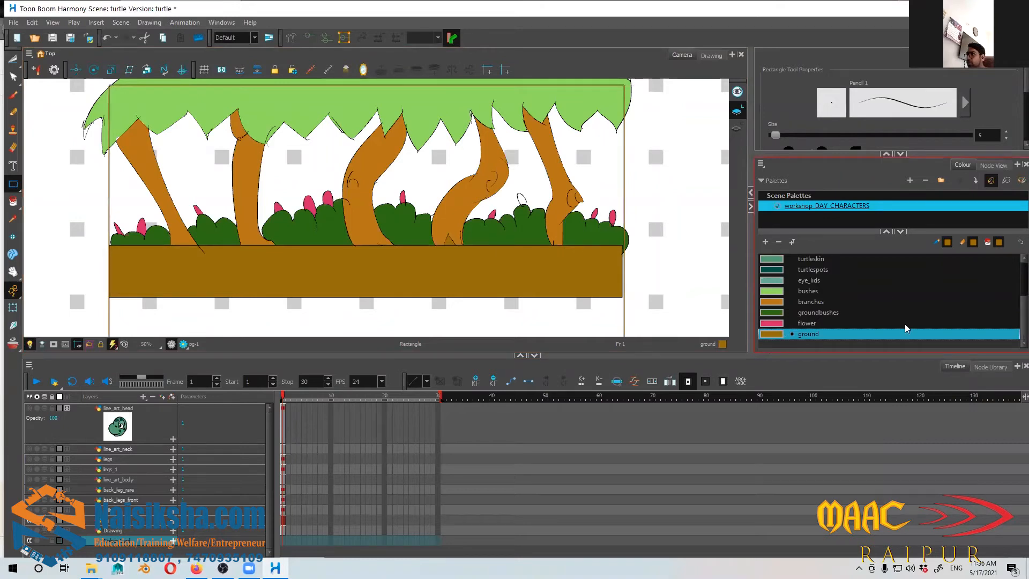
Step: Add a swatch named "bg" to the palette and set it to a bright blue with RGB 34, 122, 227
{"action": "left_click", "coordinate": [766, 242]}
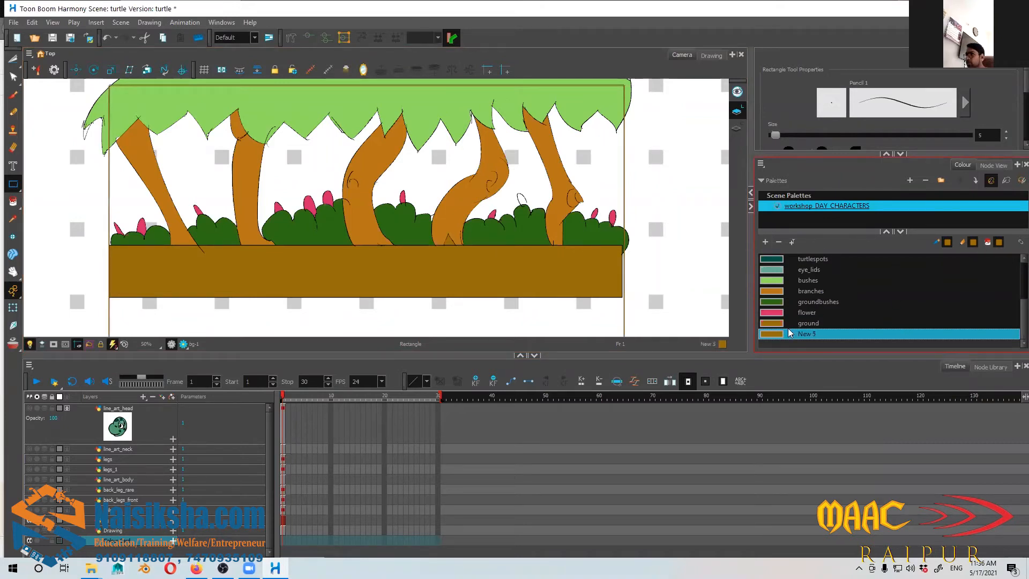
{"action": "double_click", "coordinate": [811, 334]}
{"action": "type", "text": "bg"}
{"action": "double_click", "coordinate": [782, 335]}
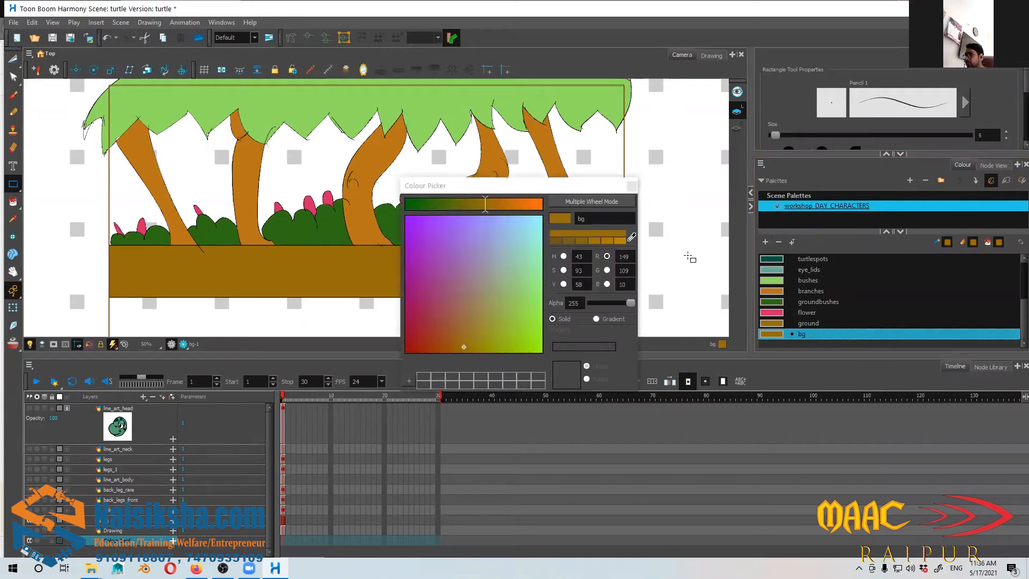
{"action": "left_click_drag", "start_coordinate": [534, 290], "coordinate": [508, 240]}
{"action": "mouse_move", "coordinate": [485, 204]}
{"action": "left_mouse_down"}
{"action": "mouse_move", "coordinate": [411, 204]}
{"action": "mouse_move", "coordinate": [423, 203]}
{"action": "left_mouse_up"}
{"action": "left_click_drag", "start_coordinate": [498, 230], "coordinate": [471, 231]}
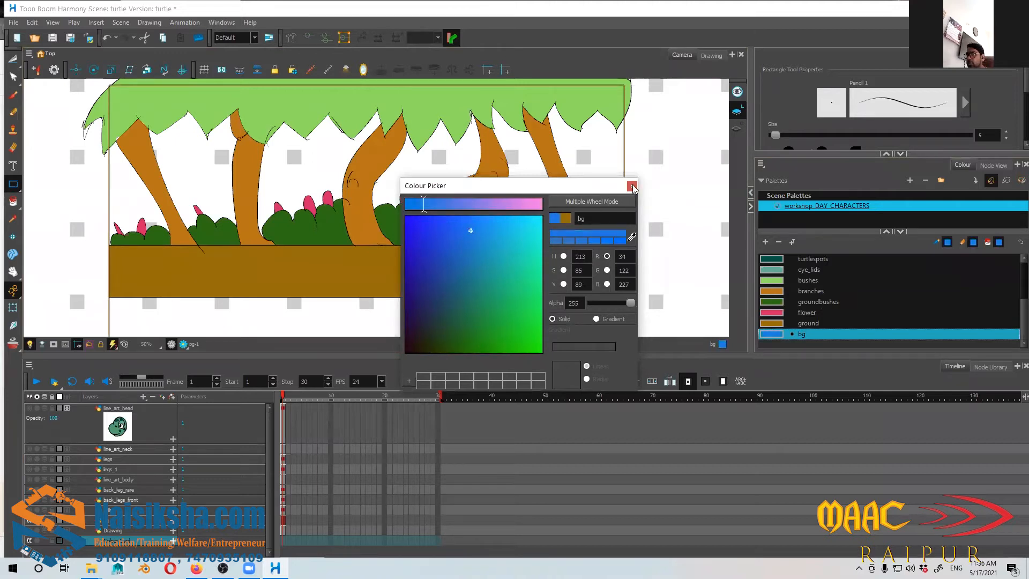
Step: Paint the sky gap beside the leftmost trunk and the frame area below the ground with the bg blue on the bg layer
{"action": "left_click", "coordinate": [13, 201]}
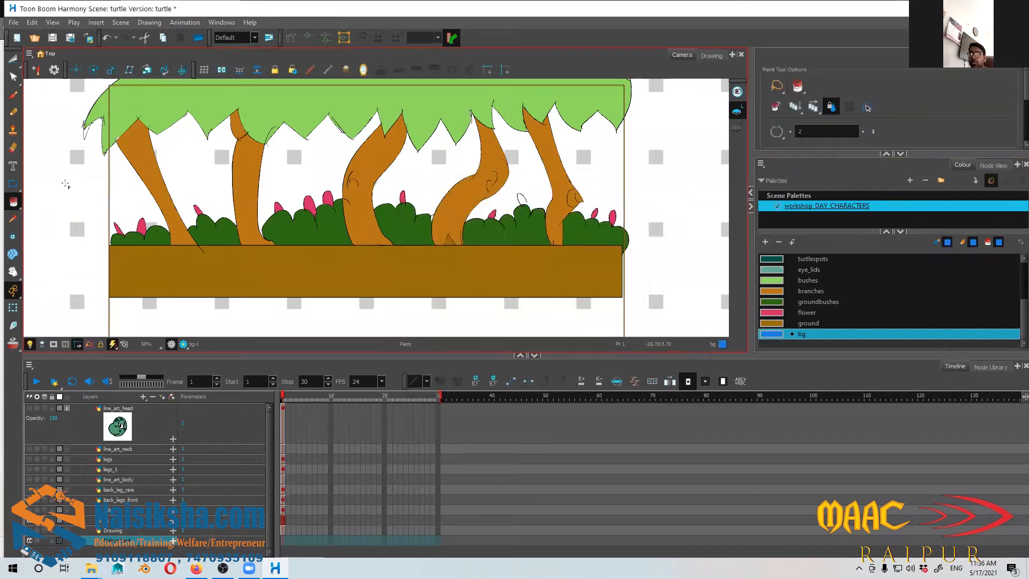
{"action": "left_click", "coordinate": [128, 172]}
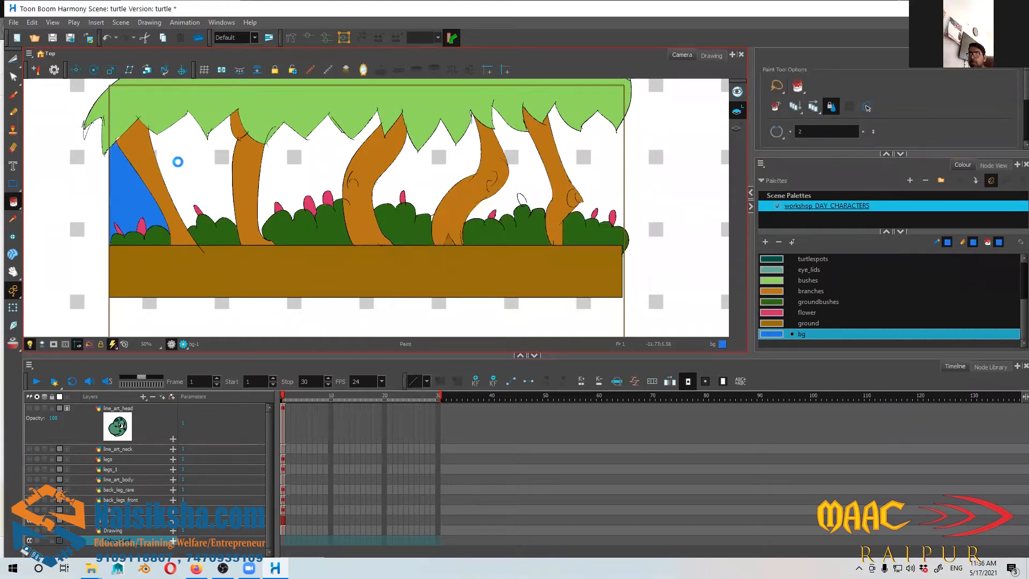
{"action": "left_click", "coordinate": [212, 196]}
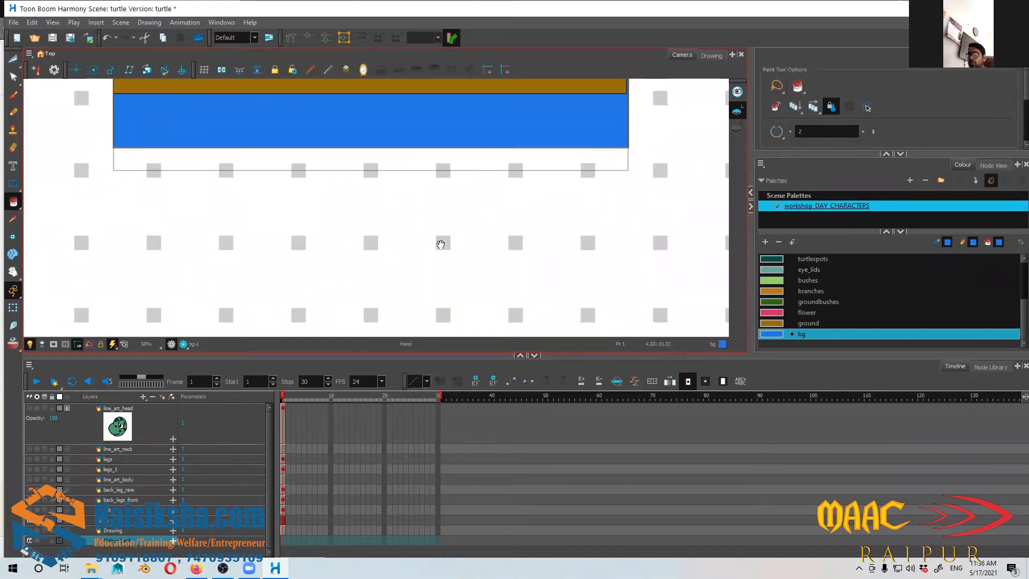
{"action": "left_click_drag", "start_coordinate": [443, 156], "coordinate": [440, 349]}
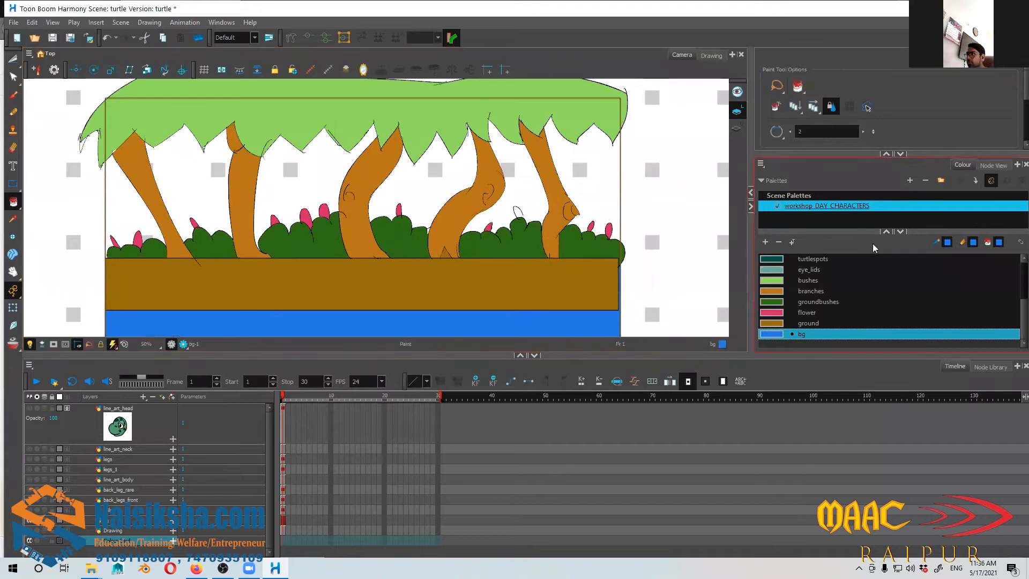
Step: Hide and show the bg layer to check its artwork, and add a new vector drawing layer for the sky
{"action": "left_click", "coordinate": [30, 521]}
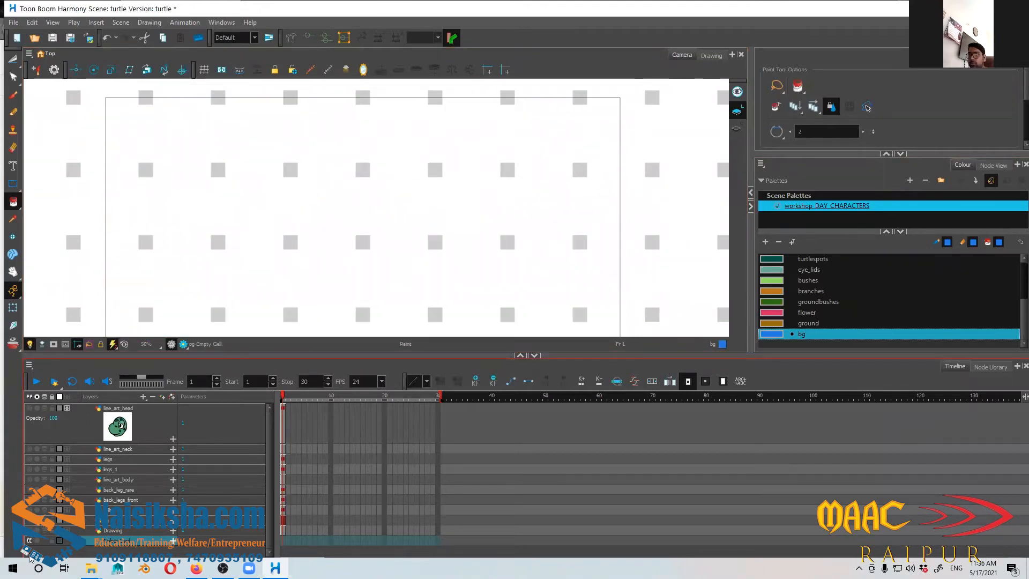
{"action": "left_click", "coordinate": [30, 521]}
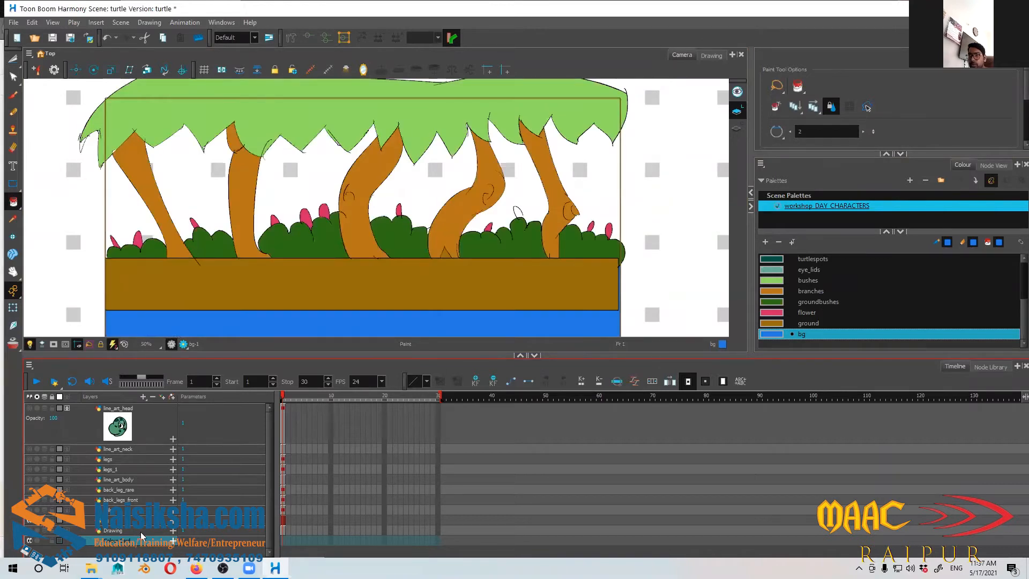
{"action": "key", "text": "ctrl+r"}
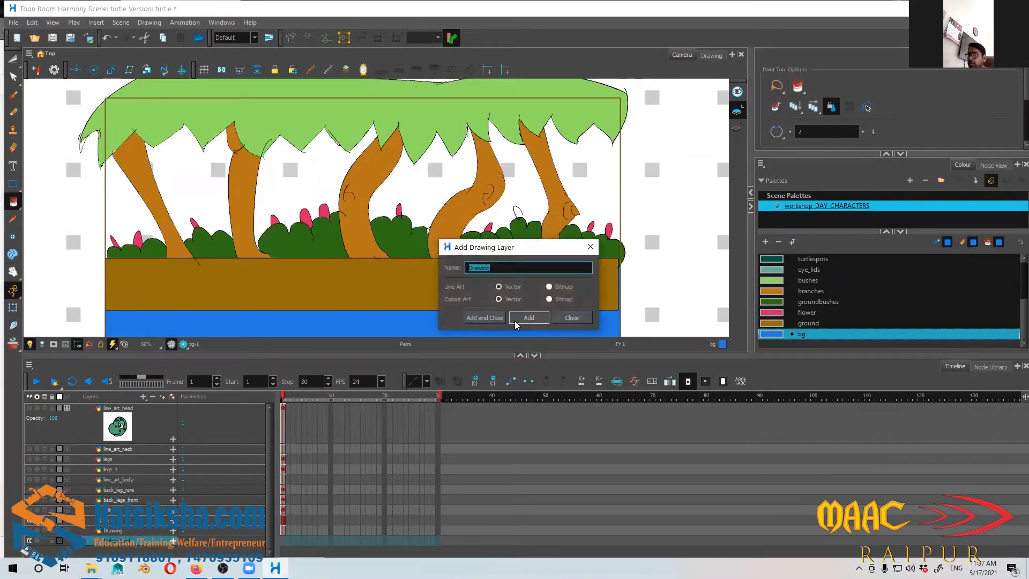
{"action": "left_click", "coordinate": [486, 321]}
Step: Draw a rectangle outline along the camera frame on the new drawing layer with the Rectangle tool
{"action": "left_click_drag", "start_coordinate": [167, 184], "coordinate": [211, 118]}
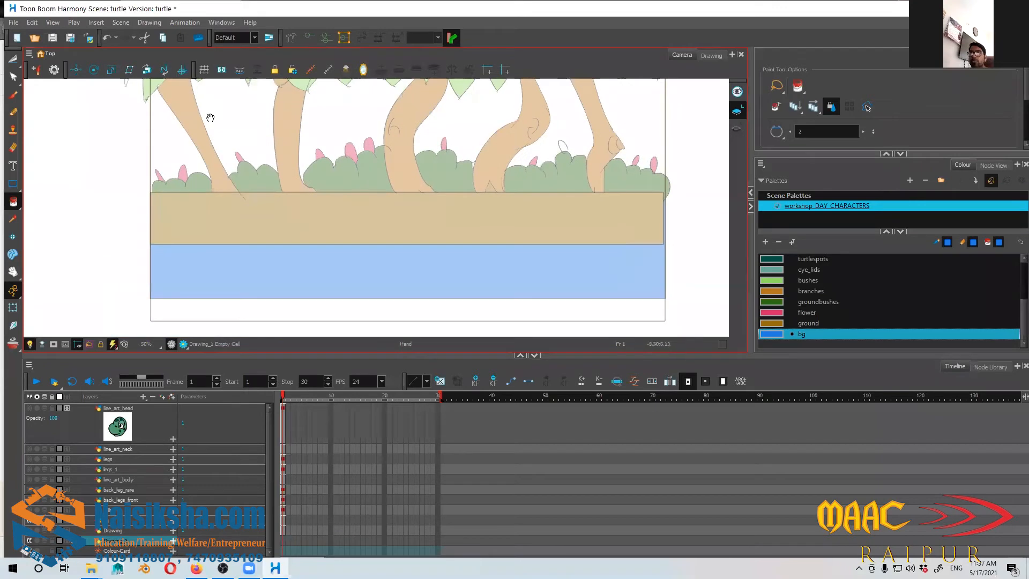
{"action": "left_click_drag", "start_coordinate": [212, 164], "coordinate": [218, 217]}
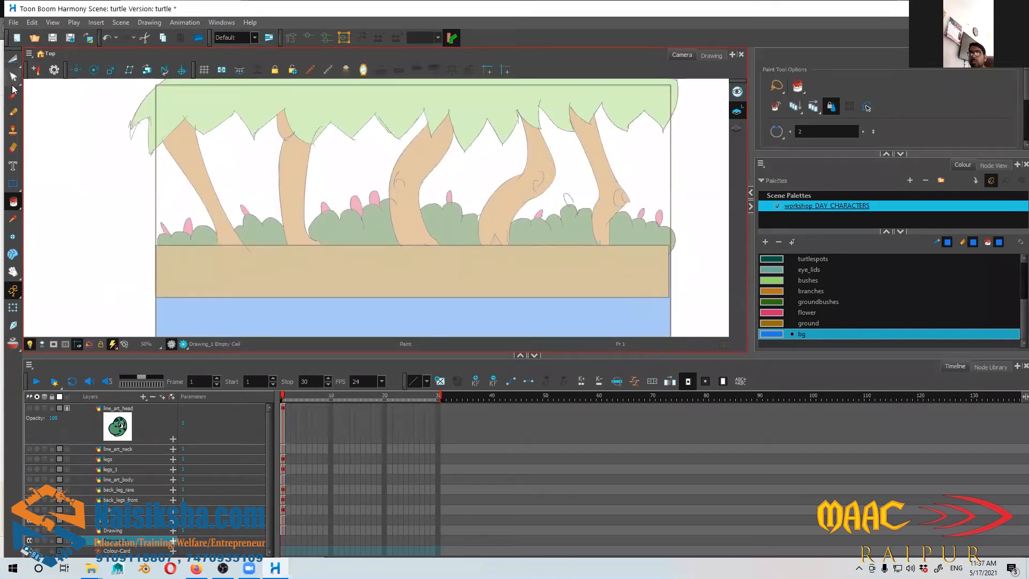
{"action": "left_click", "coordinate": [17, 181]}
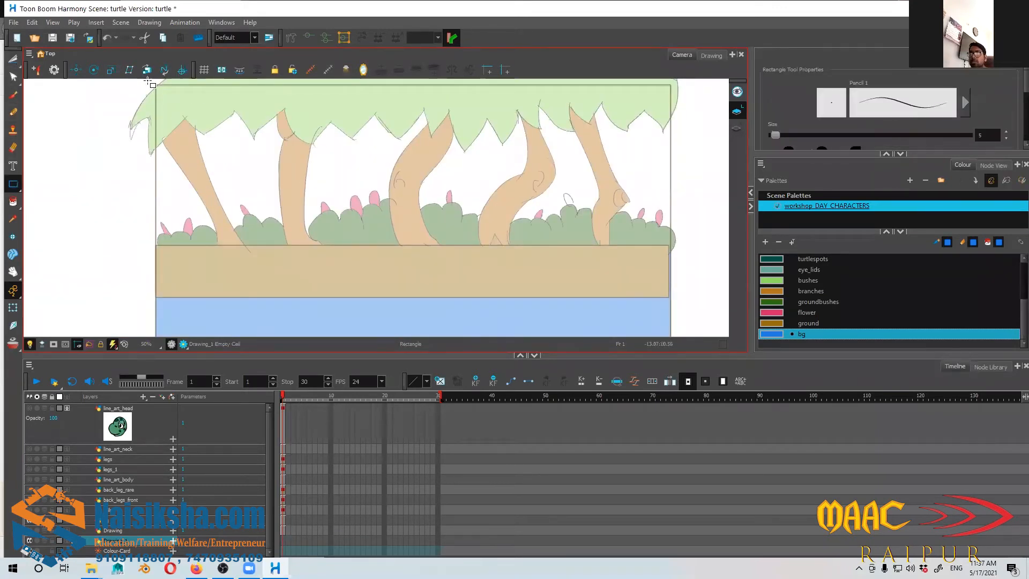
{"action": "left_click_drag", "start_coordinate": [155, 85], "coordinate": [278, 208]}
{"action": "mouse_move", "coordinate": [359, 259]}
{"action": "left_mouse_down"}
{"action": "mouse_move", "coordinate": [625, 363]}
{"action": "mouse_move", "coordinate": [670, 356]}
{"action": "left_mouse_up"}
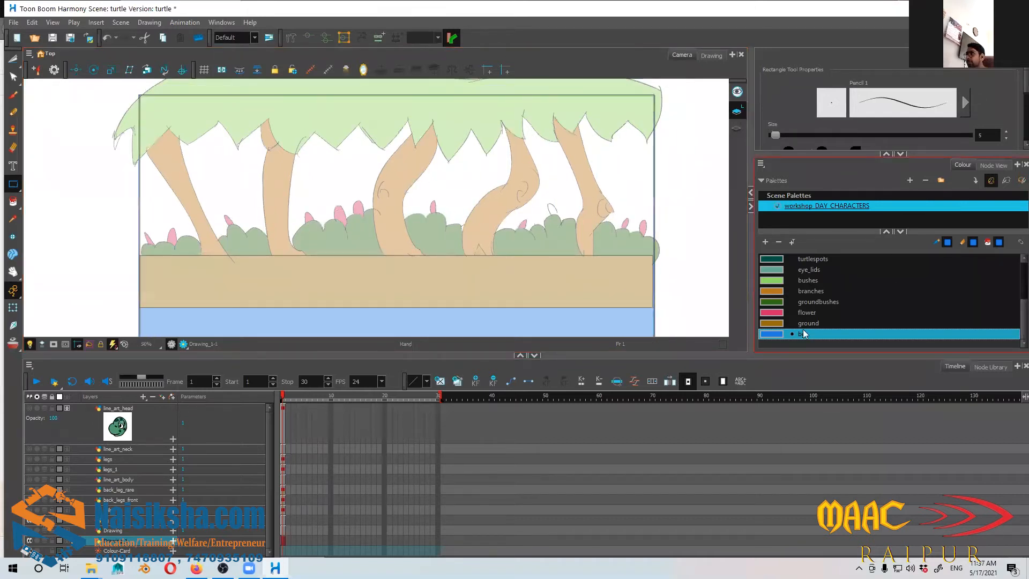
Step: Set the bg swatch to a darker blue with RGB 34, 79, 173
{"action": "double_click", "coordinate": [772, 333]}
{"action": "left_click", "coordinate": [446, 263]}
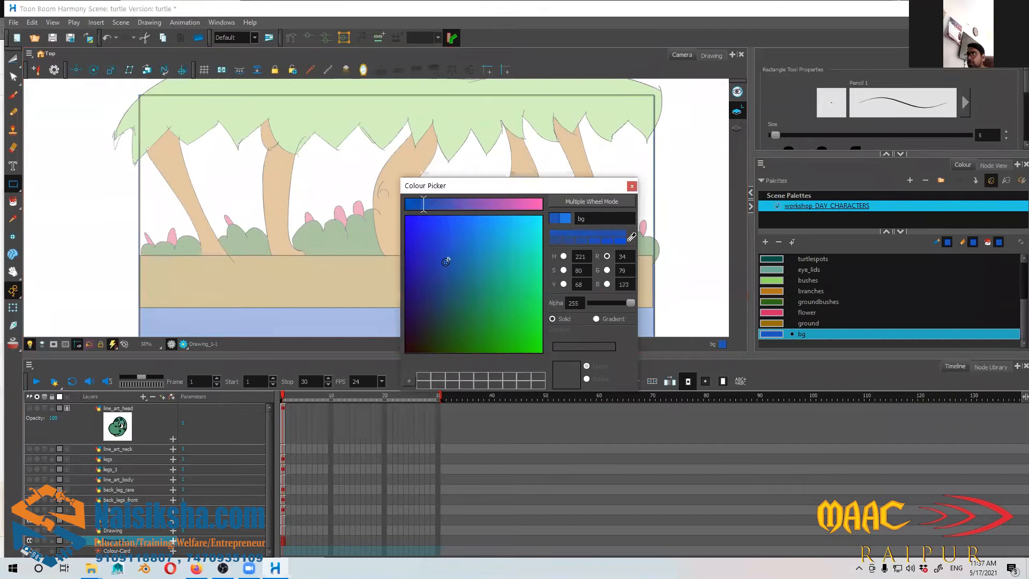
{"action": "left_click", "coordinate": [631, 186]}
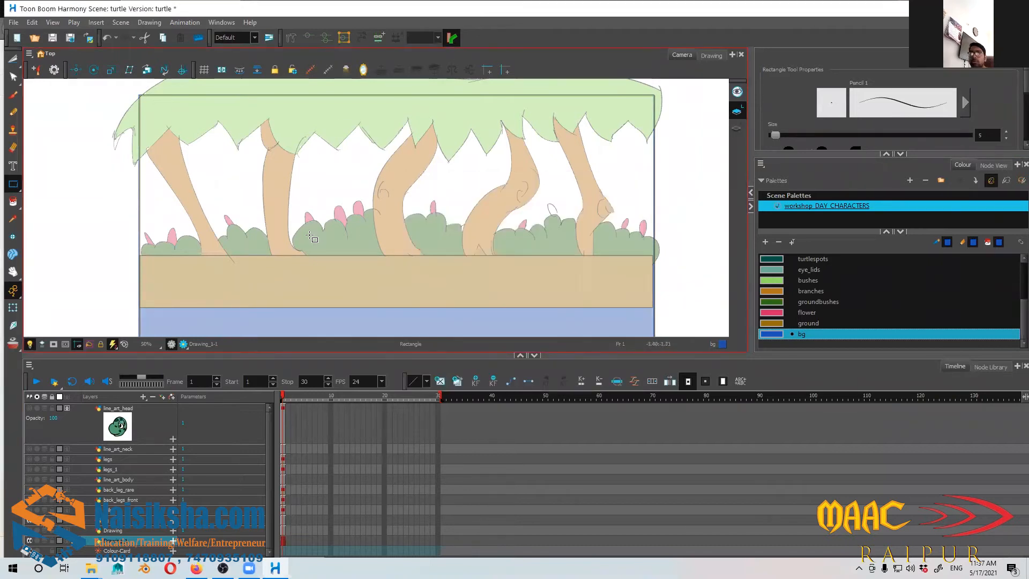
Step: Fill the frame rectangle on the new layer with the bg blue and check the scene in render view
{"action": "left_click", "coordinate": [12, 202]}
{"action": "left_click", "coordinate": [438, 315]}
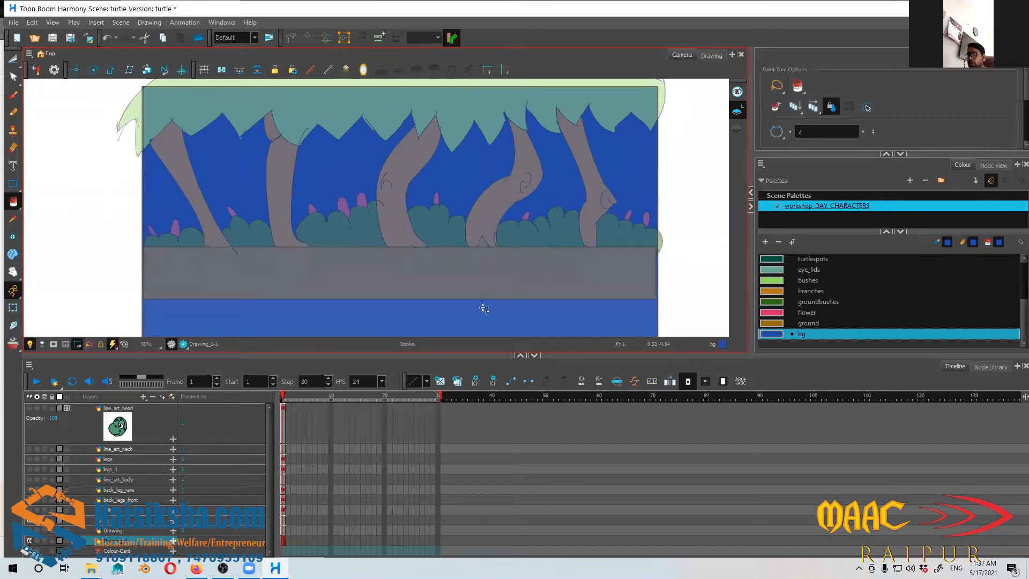
{"action": "left_click", "coordinate": [210, 420]}
{"action": "left_click", "coordinate": [183, 344]}
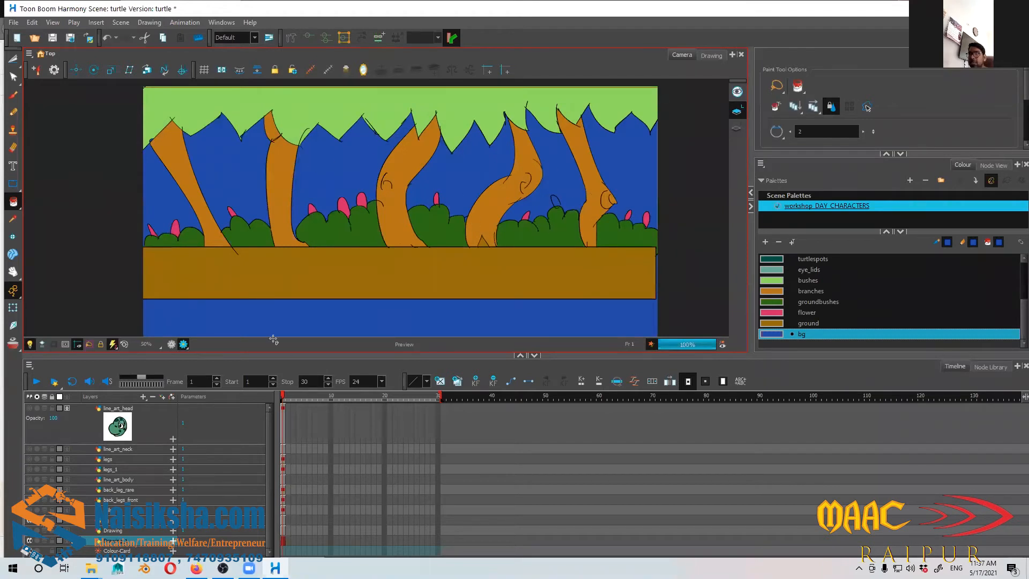
{"action": "left_click", "coordinate": [184, 344]}
Step: Make the turtle's neck, leg and body layers visible in front of the forest background
{"action": "left_click", "coordinate": [89, 434]}
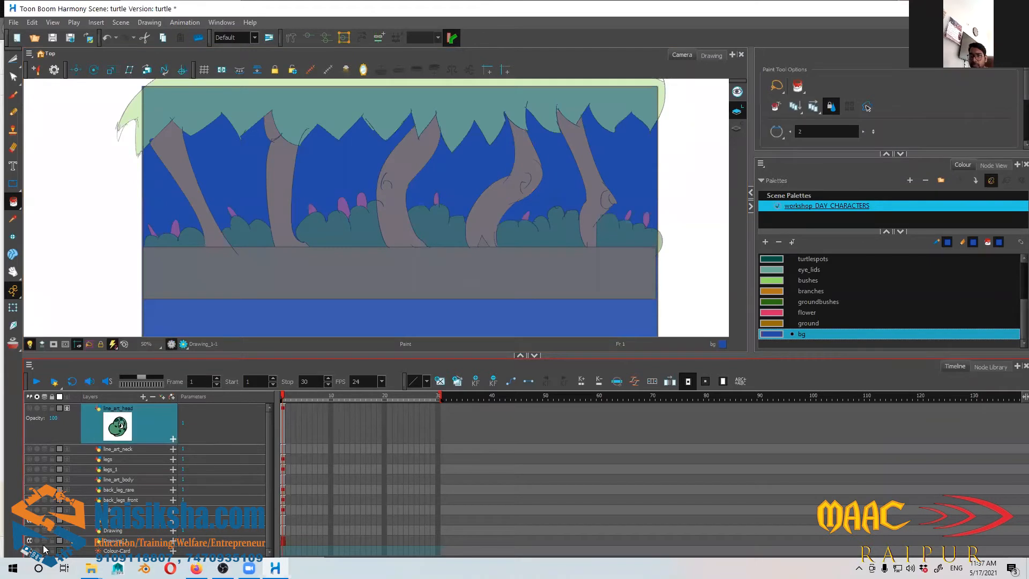
{"action": "left_click_drag", "start_coordinate": [30, 507], "coordinate": [29, 419]}
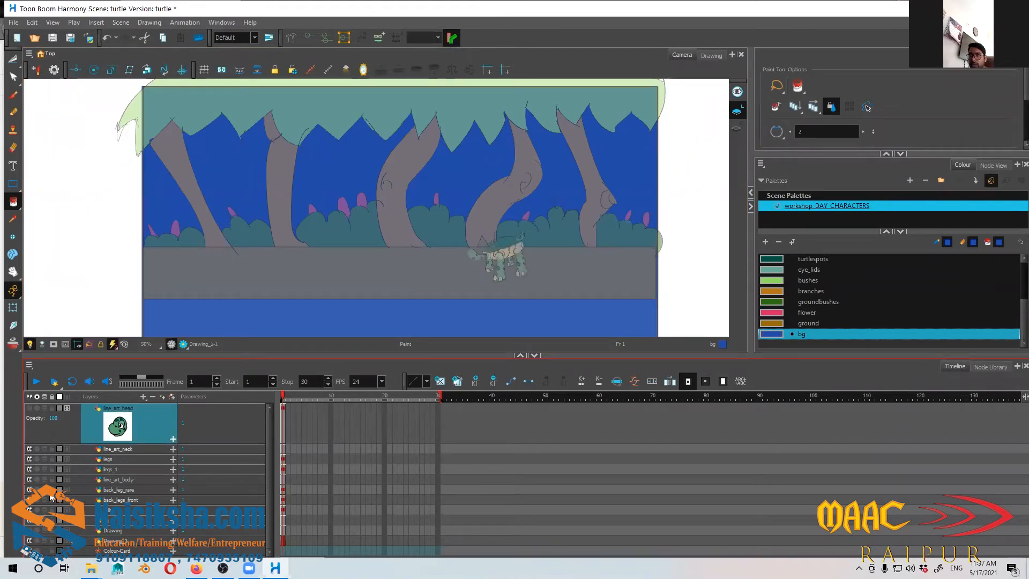
{"action": "left_click", "coordinate": [117, 538]}
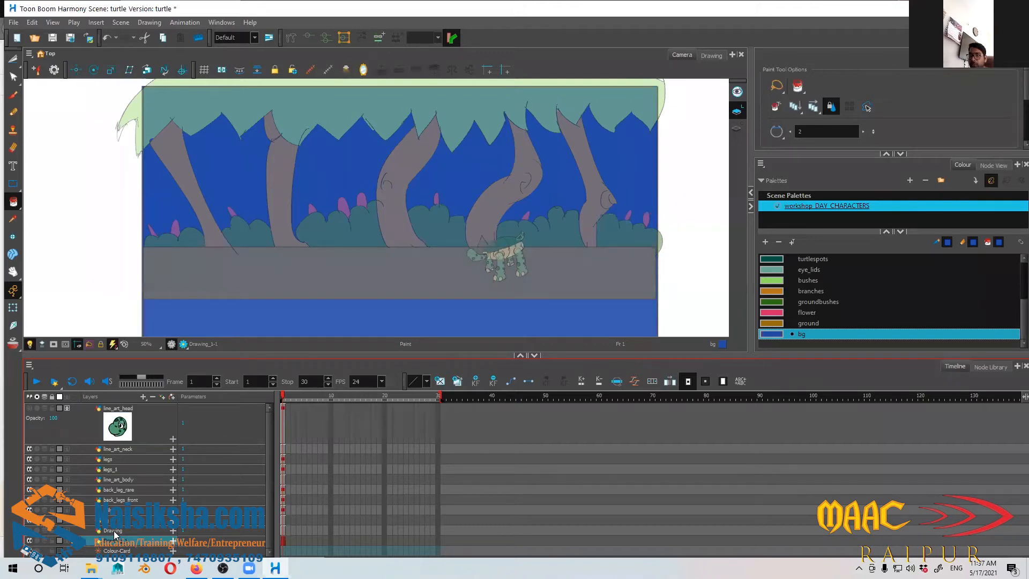
{"action": "scroll", "coordinate": [557, 161], "scroll_direction": "down", "scroll_amount": 2}
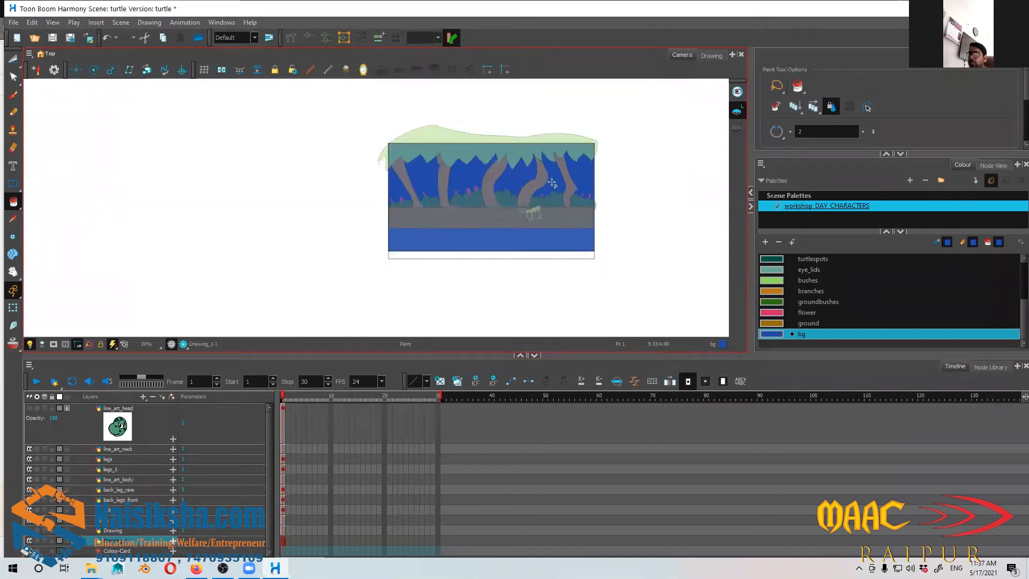
{"action": "scroll", "coordinate": [482, 145], "scroll_direction": "up", "scroll_amount": 1}
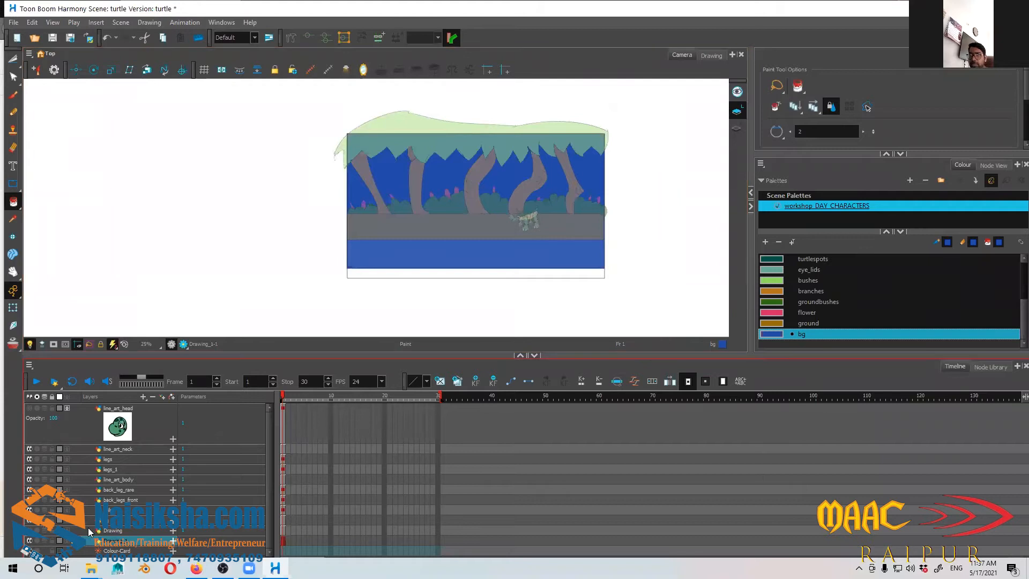
Step: Lock the bg layer and the Drawing_1 layer that holds the blue sky
{"action": "left_click", "coordinate": [52, 522]}
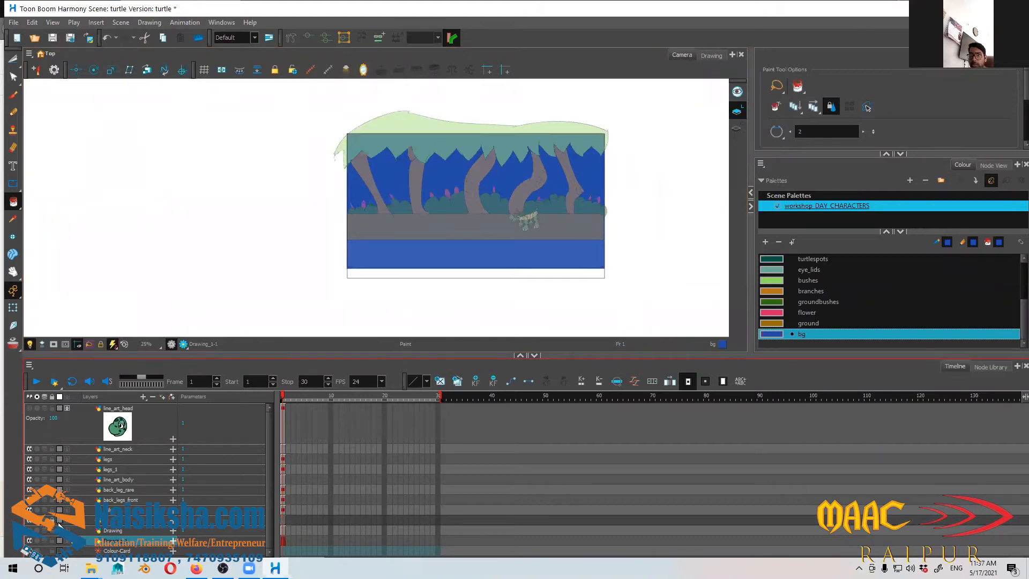
{"action": "left_click", "coordinate": [99, 528]}
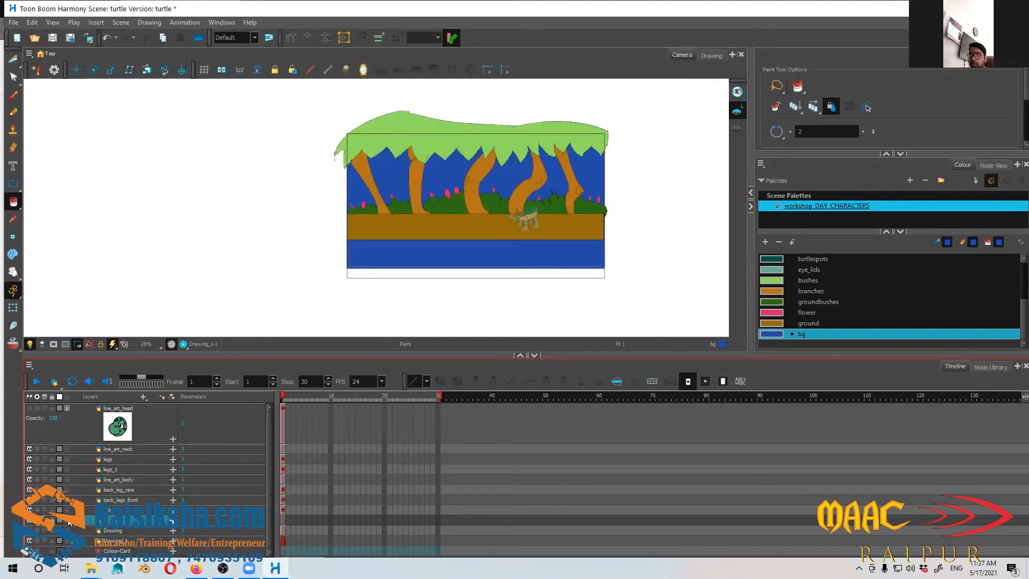
{"action": "left_click", "coordinate": [100, 540]}
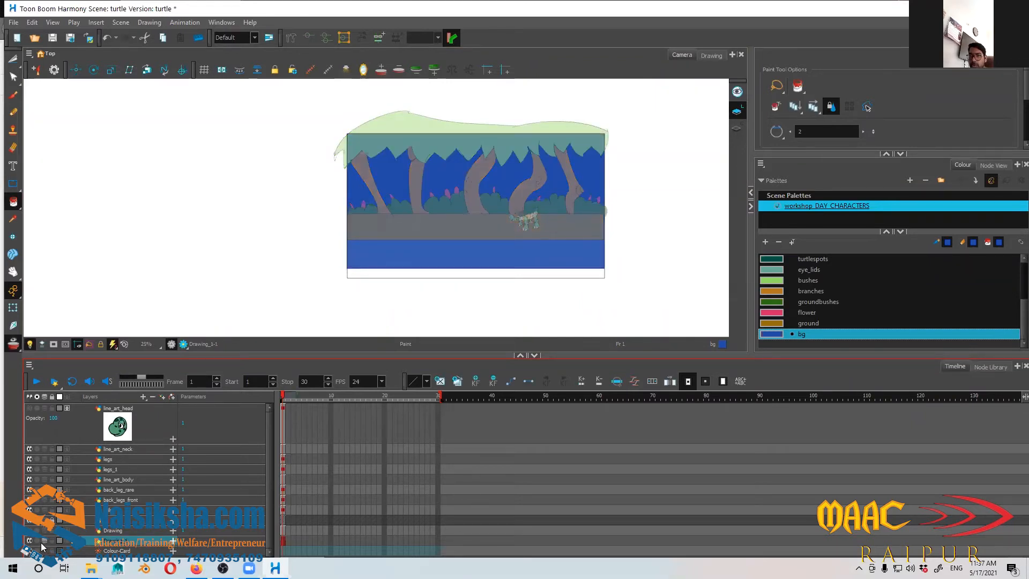
{"action": "left_click", "coordinate": [52, 540]}
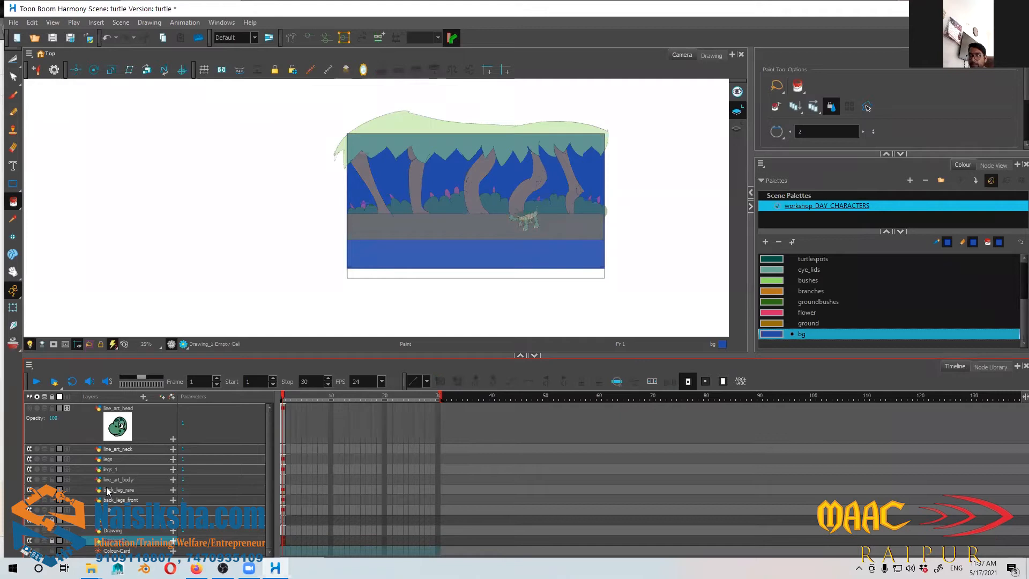
Step: Switch to the Select tool, select the line_art_head layer and make it visible
{"action": "key", "text": "alt+q"}
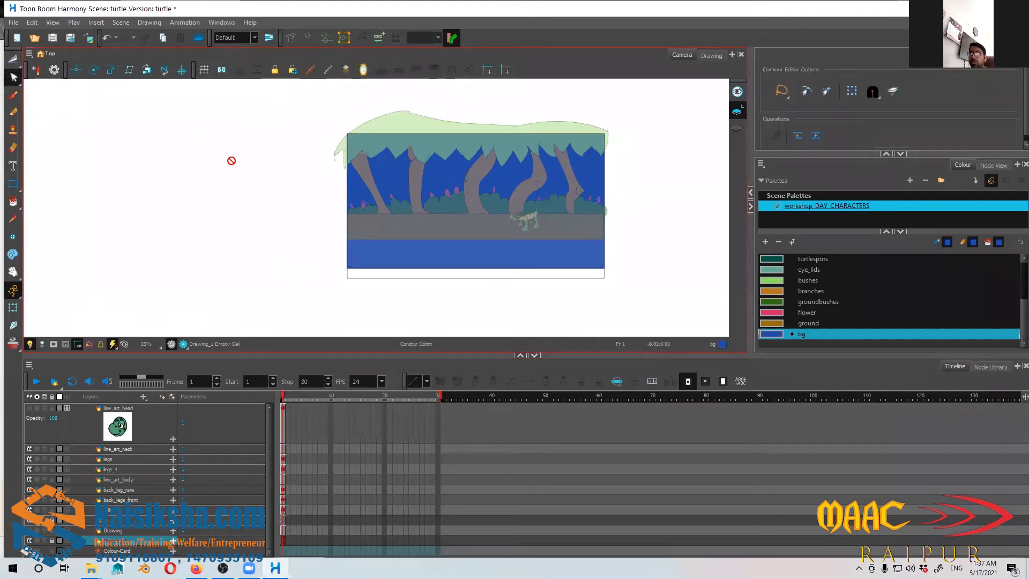
{"action": "left_click", "coordinate": [24, 62]}
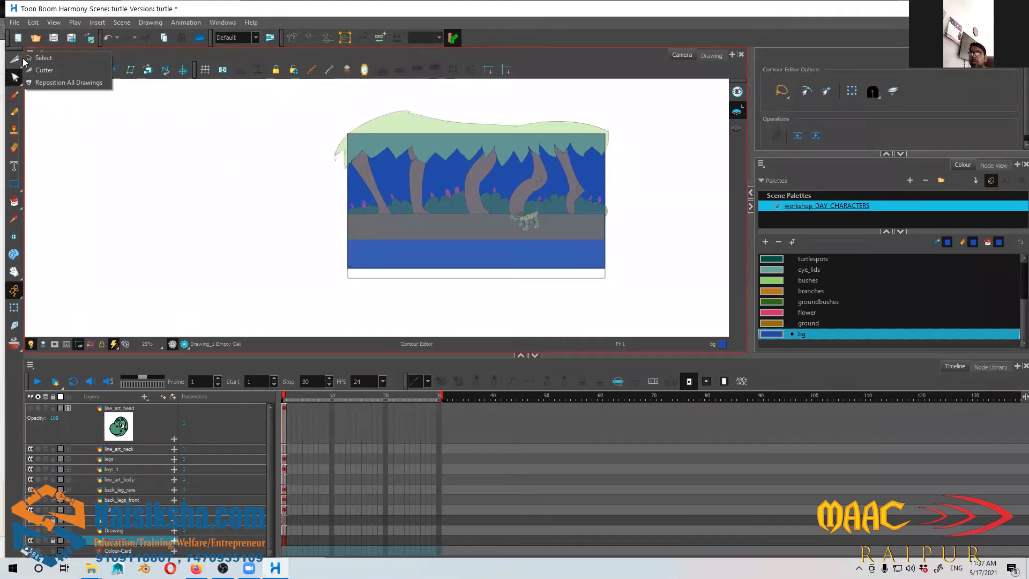
{"action": "left_click", "coordinate": [37, 58]}
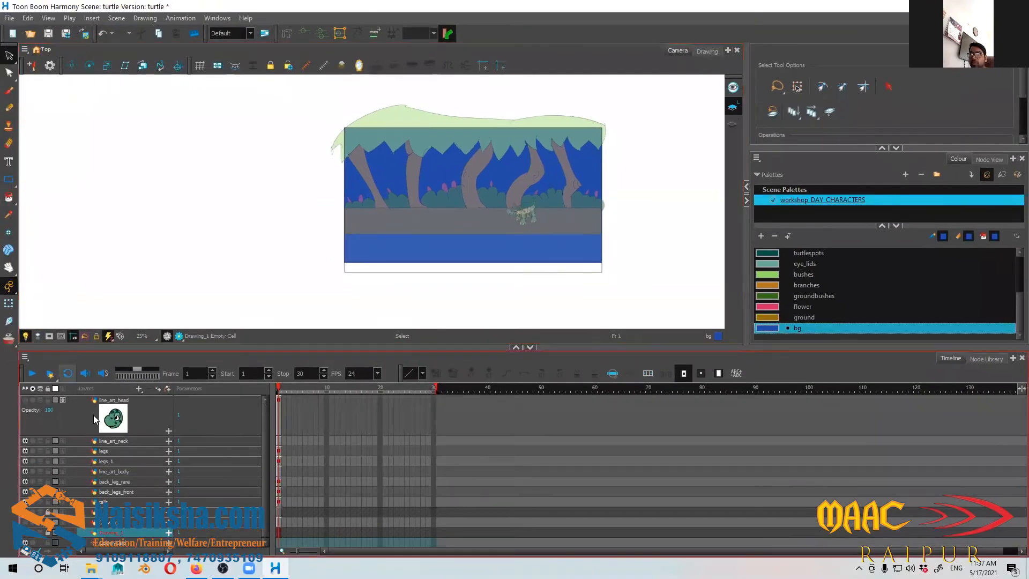
{"action": "left_click", "coordinate": [95, 420]}
{"action": "left_click", "coordinate": [25, 399]}
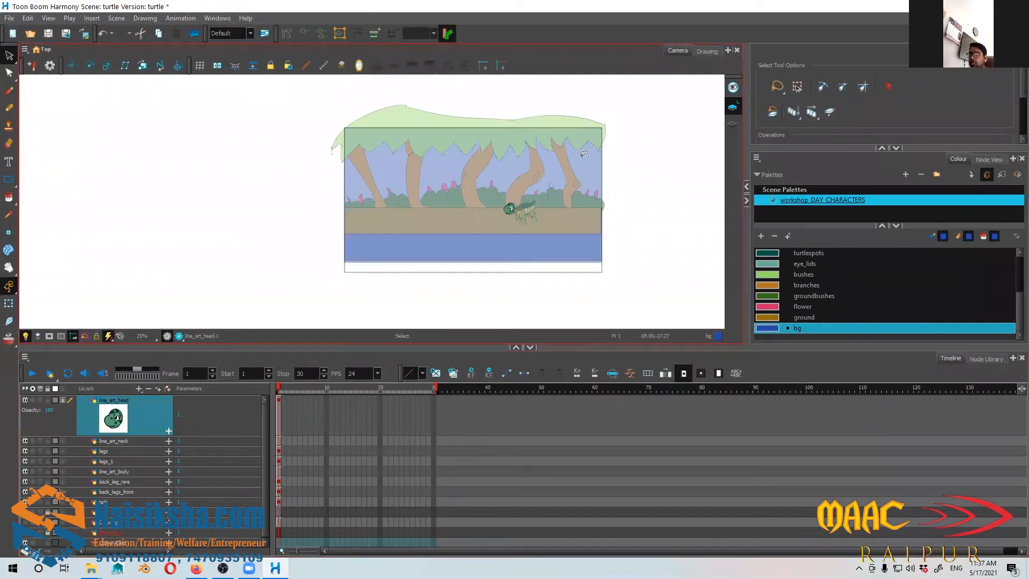
Step: Add a vector drawing layer named "dummy" above the line_art_head layer
{"action": "scroll", "coordinate": [583, 154], "scroll_direction": "up", "scroll_amount": 5}
{"action": "left_click_drag", "start_coordinate": [349, 276], "coordinate": [369, 273]}
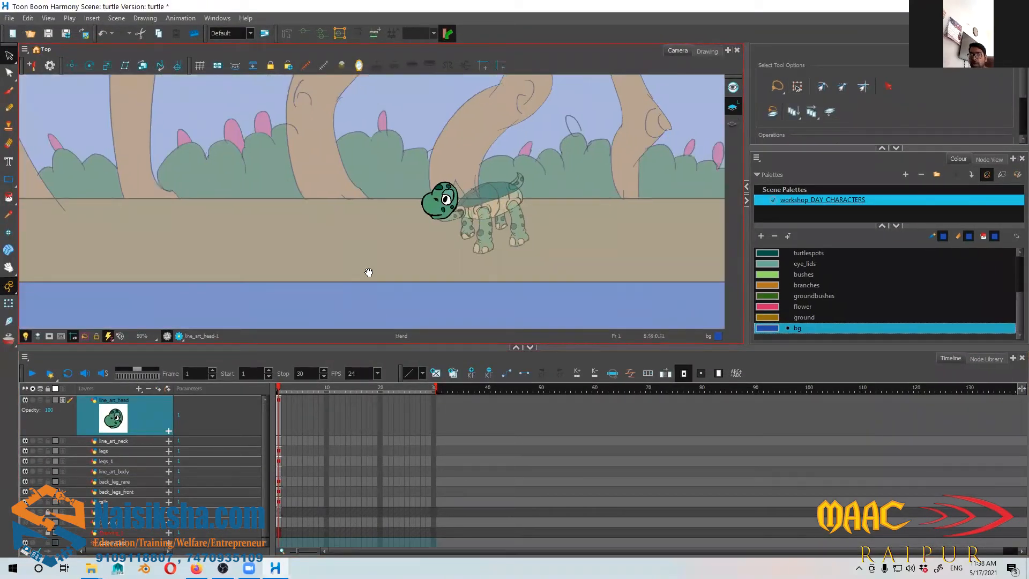
{"action": "left_click_drag", "start_coordinate": [459, 297], "coordinate": [463, 276]}
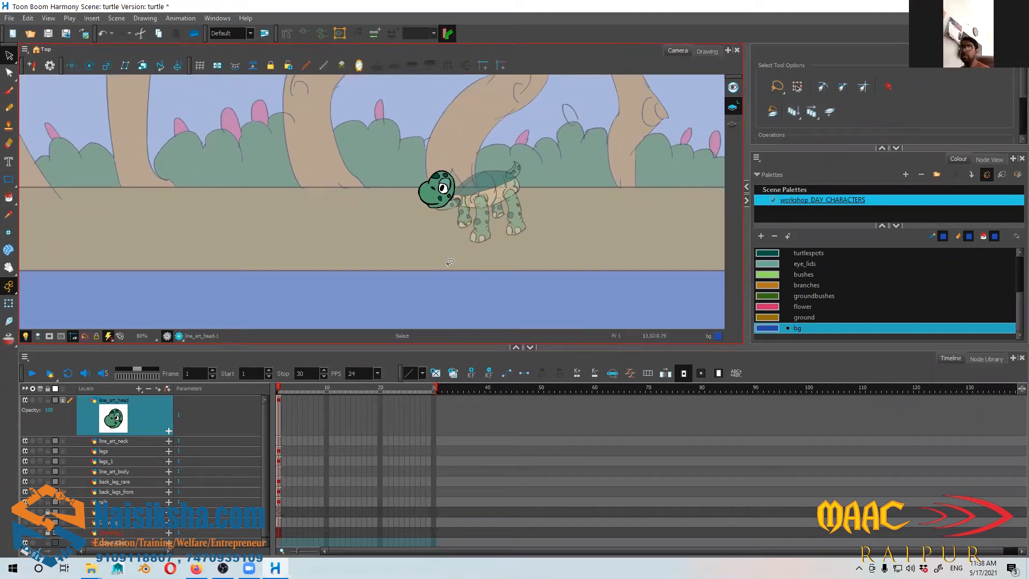
{"action": "scroll", "coordinate": [451, 258], "scroll_direction": "up", "scroll_amount": 4}
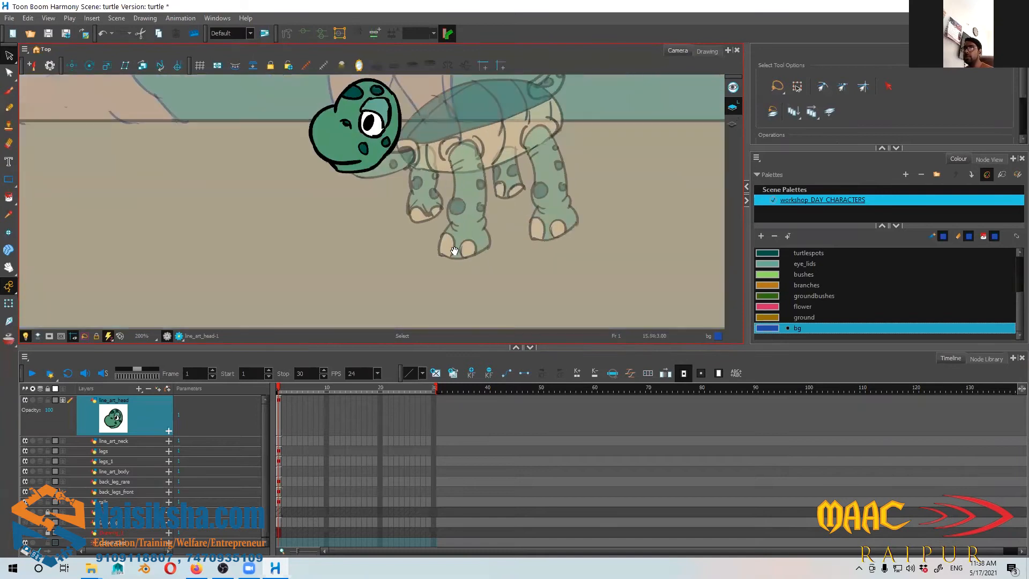
{"action": "left_click_drag", "start_coordinate": [414, 195], "coordinate": [440, 258]}
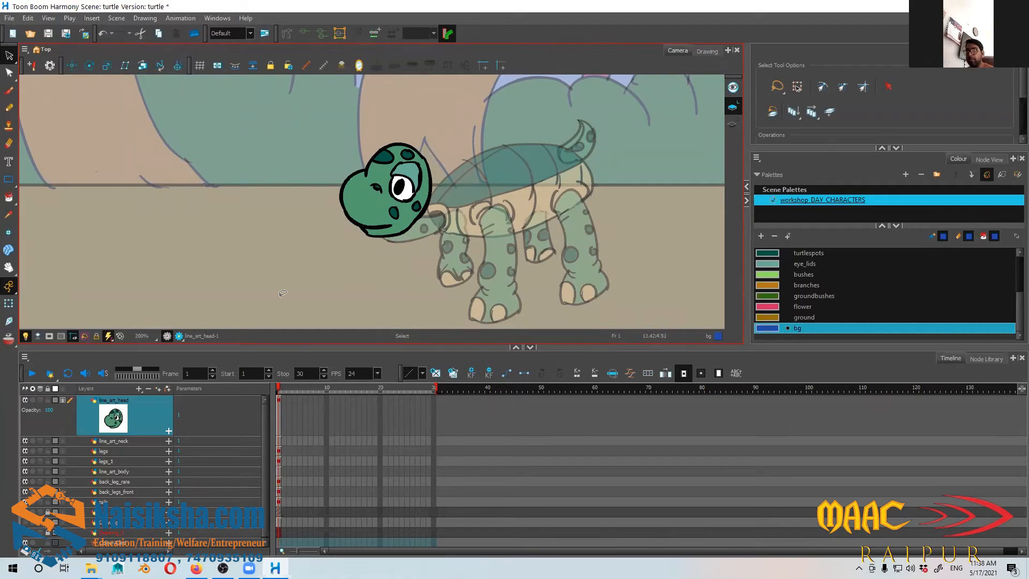
{"action": "key", "text": "ctrl+r"}
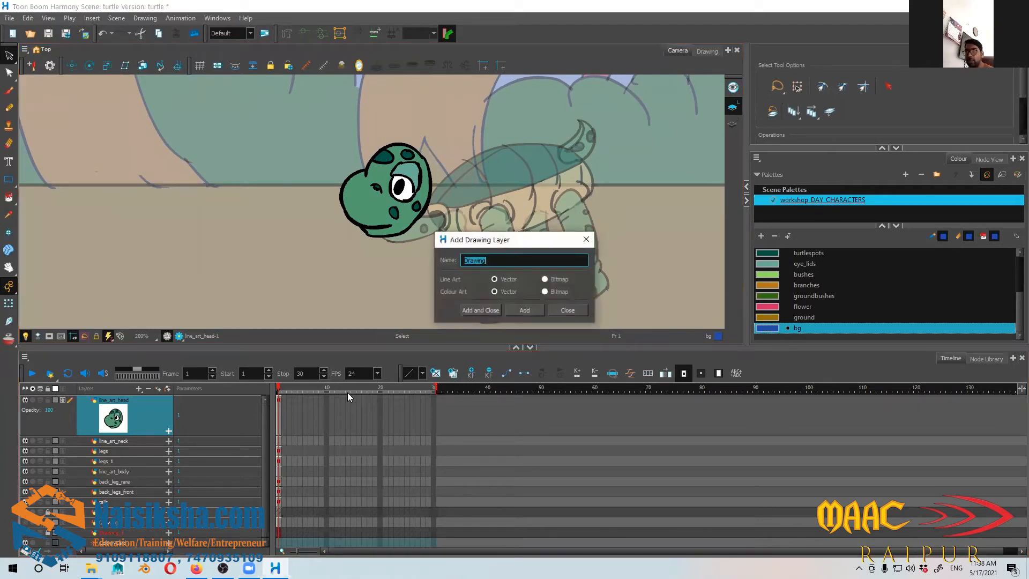
{"action": "type", "text": "dummy"}
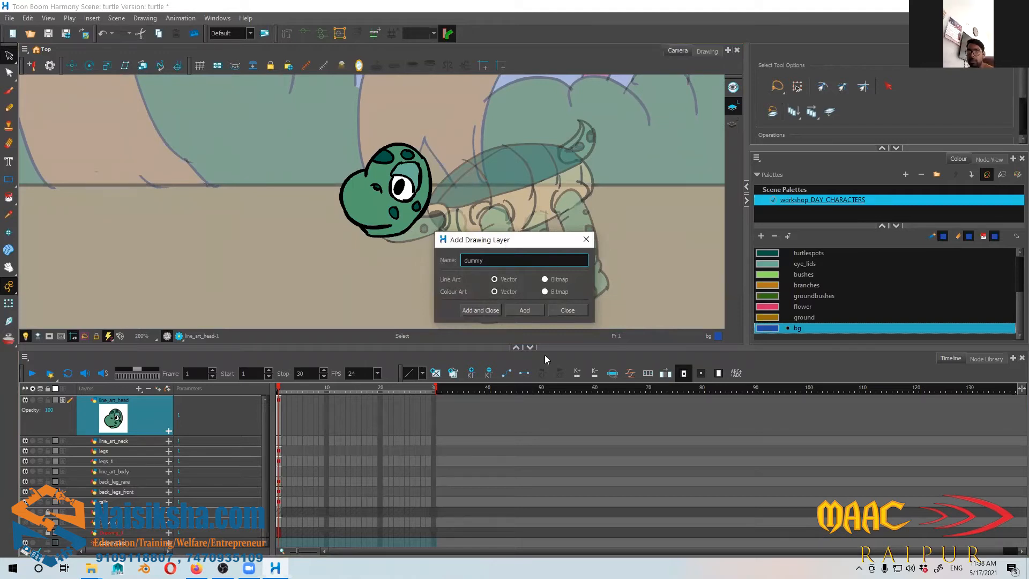
{"action": "key", "text": "Return"}
{"action": "left_click", "coordinate": [169, 444]}
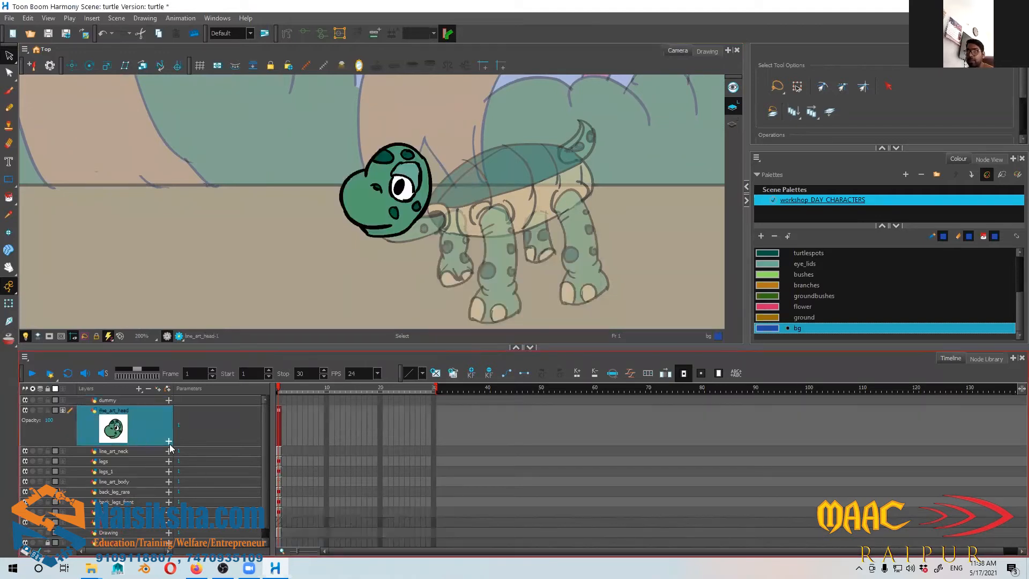
Step: Parent all turtle layers, from line_art_head down through the tail layer, under the dummy layer
{"action": "left_click", "coordinate": [122, 514], "text": "shift"}
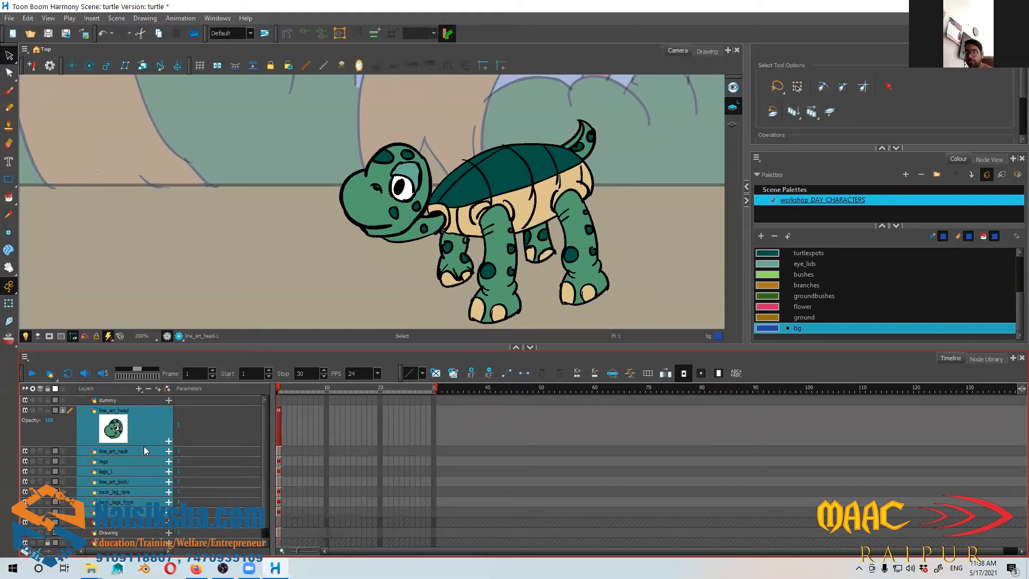
{"action": "left_click_drag", "start_coordinate": [138, 423], "coordinate": [130, 401]}
{"action": "left_click_drag", "start_coordinate": [130, 399], "coordinate": [129, 399]}
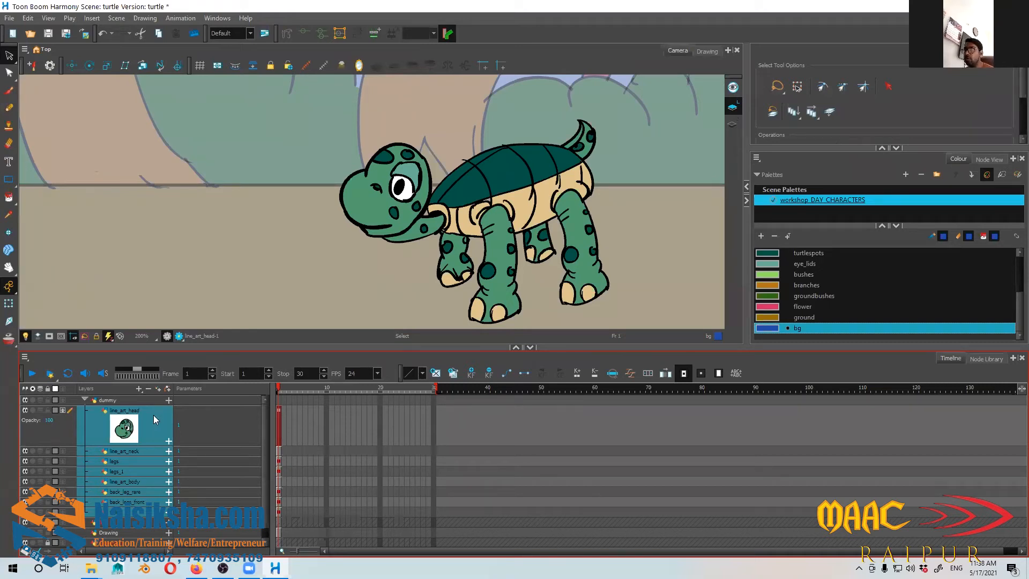
Step: Collapse and expand the dummy layer to check the turtle layers nested under it
{"action": "left_click", "coordinate": [84, 401]}
{"action": "left_click", "coordinate": [84, 400]}
{"action": "left_click", "coordinate": [84, 401]}
{"action": "left_click", "coordinate": [84, 401]}
{"action": "left_click", "coordinate": [84, 400]}
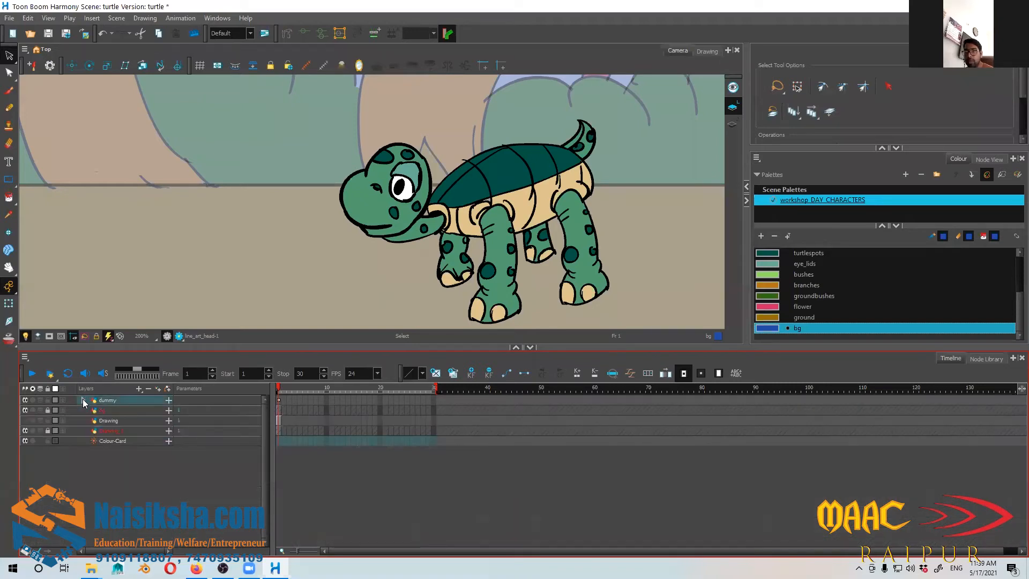
{"action": "left_click", "coordinate": [84, 401]}
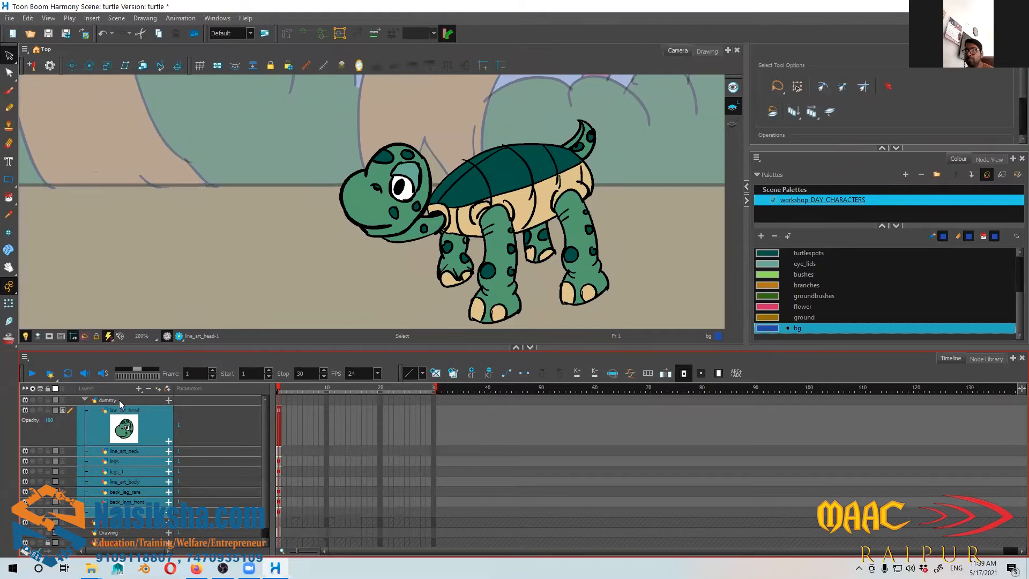
Step: Select the dummy layer and move the whole turtle slightly left with the Translate tool
{"action": "left_click", "coordinate": [118, 401]}
{"action": "scroll", "coordinate": [437, 245], "scroll_direction": "down", "scroll_amount": 2}
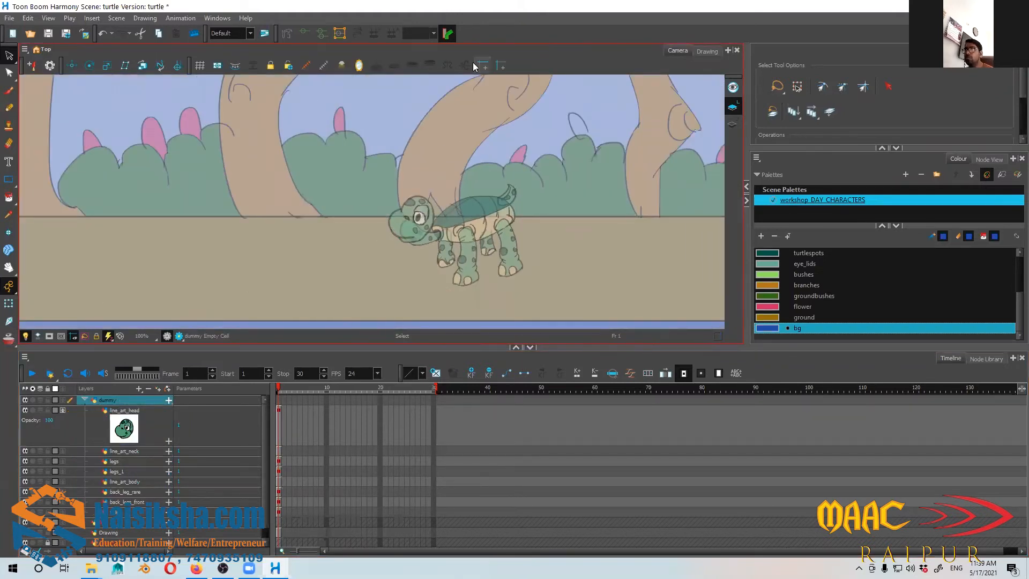
{"action": "left_click", "coordinate": [74, 67]}
{"action": "left_click_drag", "start_coordinate": [269, 186], "coordinate": [169, 175]}
{"action": "left_click_drag", "start_coordinate": [499, 205], "coordinate": [457, 215]}
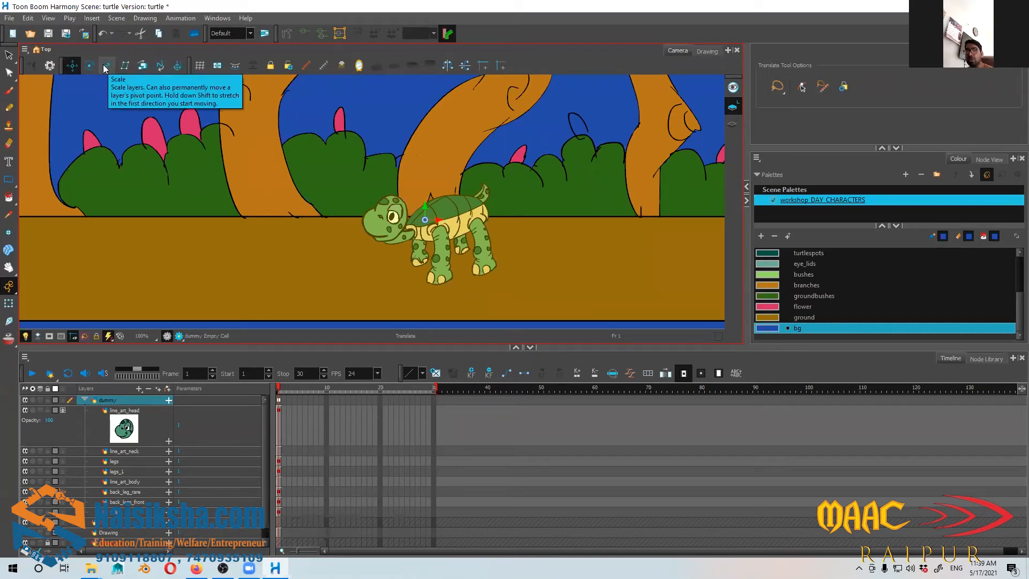
Step: Shift the dummy layer's pivot slightly up and to the right on the turtle's shell
{"action": "right_click", "coordinate": [554, 53]}
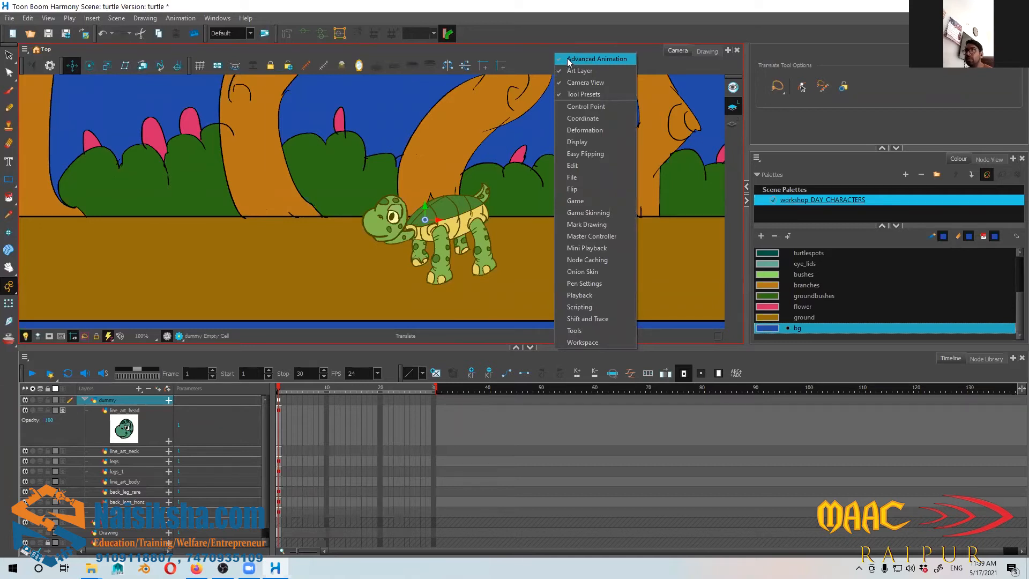
{"action": "left_click", "coordinate": [404, 53]}
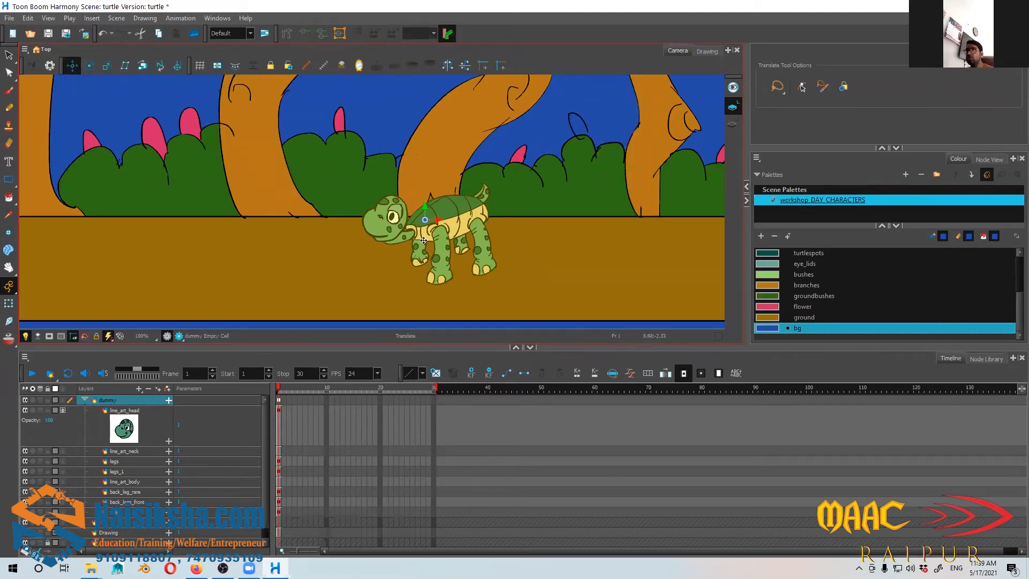
{"action": "mouse_move", "coordinate": [427, 219]}
{"action": "left_mouse_down"}
{"action": "mouse_move", "coordinate": [508, 157]}
{"action": "mouse_move", "coordinate": [434, 215]}
{"action": "left_mouse_up"}
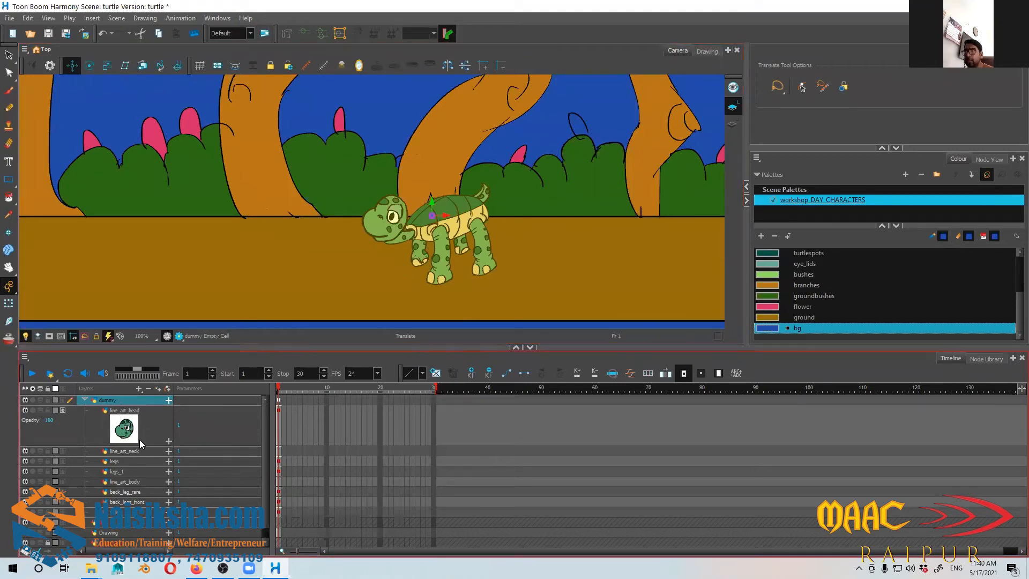
Step: Move the whole turtle to the right end of the forest ground
{"action": "left_click_drag", "start_coordinate": [462, 207], "coordinate": [634, 196]}
{"action": "scroll", "coordinate": [634, 197], "scroll_direction": "down", "scroll_amount": 1}
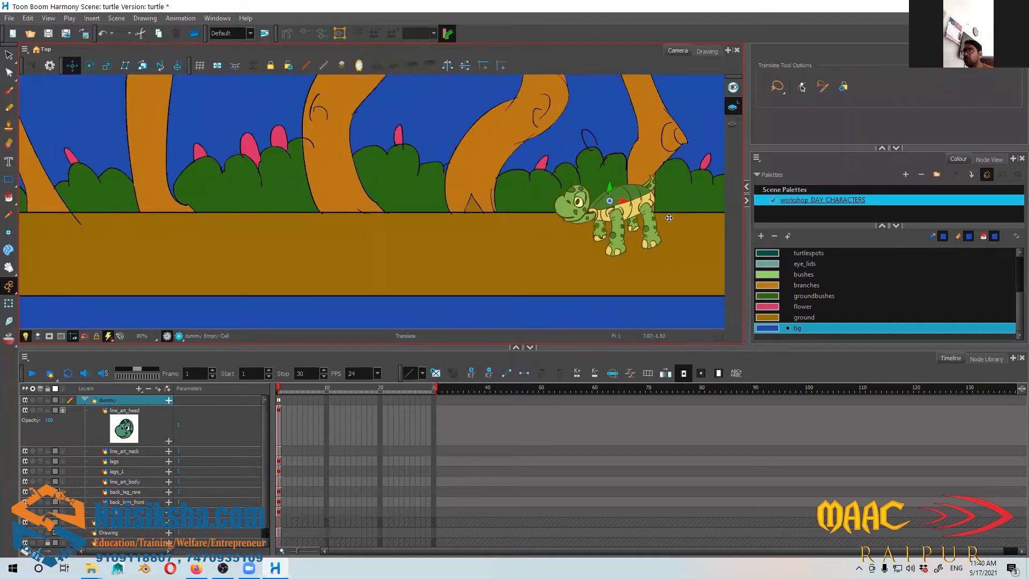
{"action": "scroll", "coordinate": [488, 236], "scroll_direction": "down", "scroll_amount": 1}
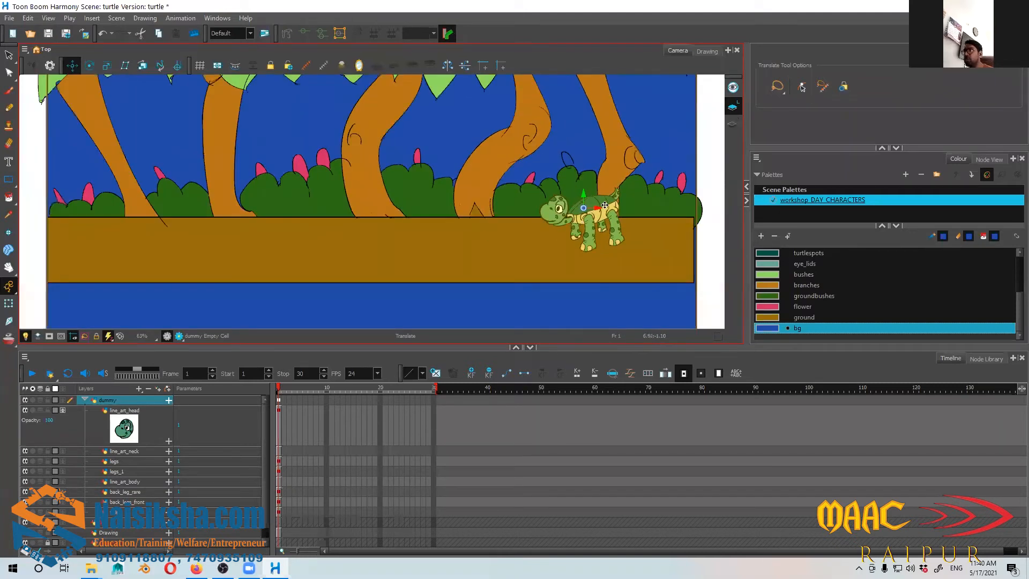
Step: Place the line_art_head layer's rotation pivot at the neck joint and rotate the head slightly counterclockwise
{"action": "scroll", "coordinate": [604, 206], "scroll_direction": "up", "scroll_amount": 3}
{"action": "left_click", "coordinate": [136, 440]}
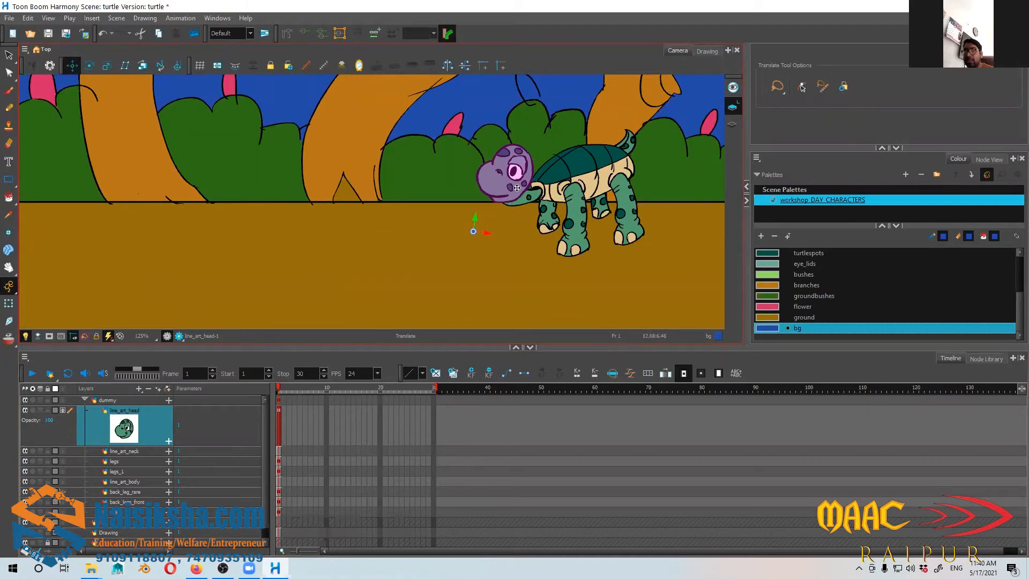
{"action": "left_click", "coordinate": [89, 68]}
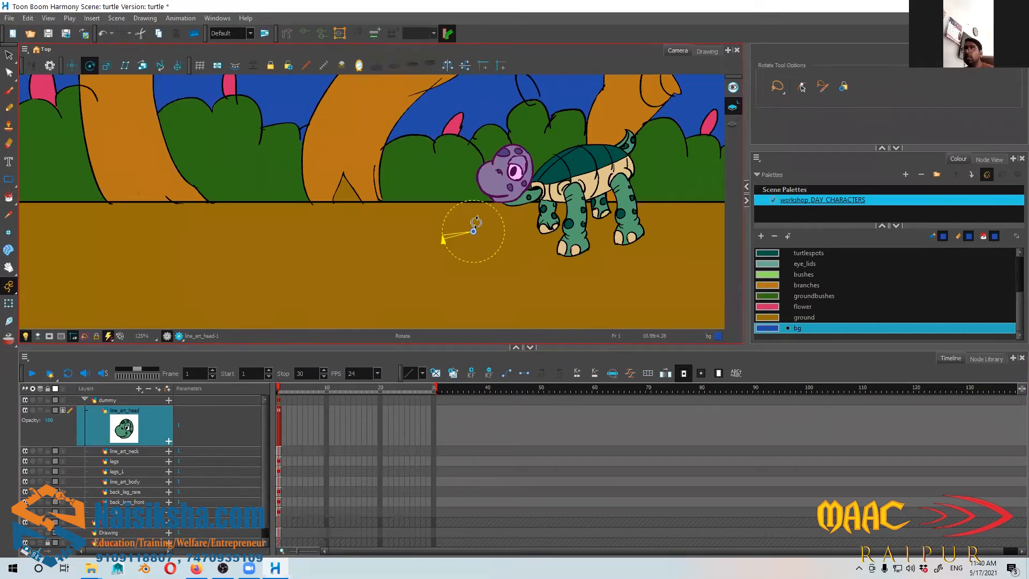
{"action": "mouse_move", "coordinate": [491, 209]}
{"action": "left_mouse_down"}
{"action": "mouse_move", "coordinate": [492, 220]}
{"action": "mouse_move", "coordinate": [486, 197]}
{"action": "mouse_move", "coordinate": [495, 231]}
{"action": "left_mouse_up"}
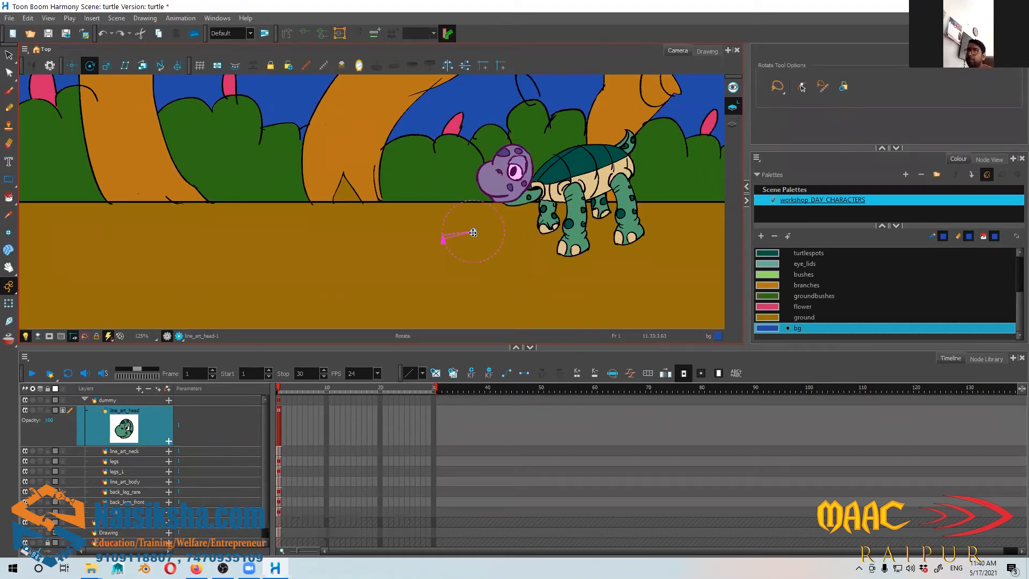
{"action": "left_click_drag", "start_coordinate": [472, 231], "coordinate": [514, 192]}
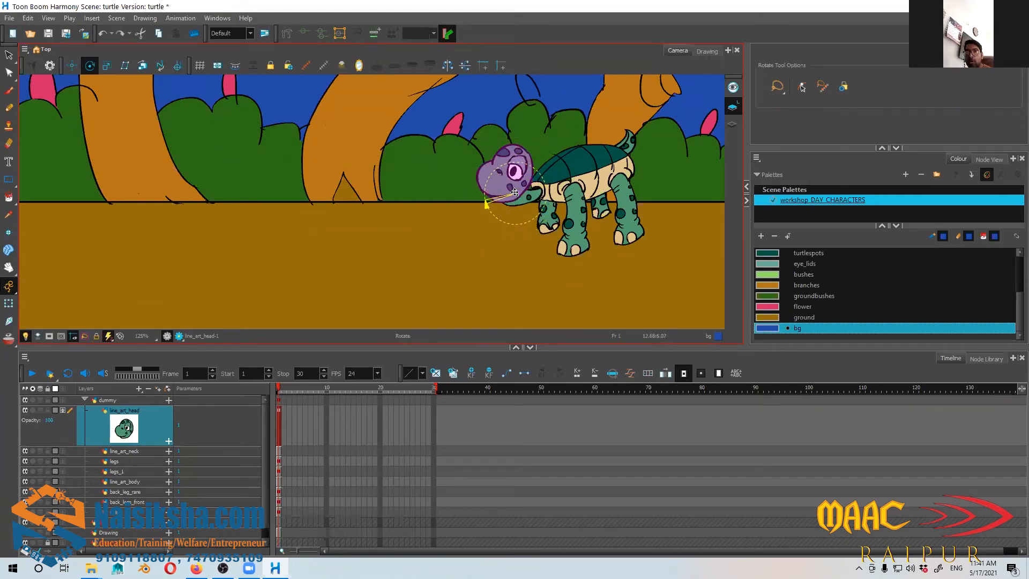
{"action": "mouse_move", "coordinate": [533, 170]}
{"action": "left_mouse_down"}
{"action": "mouse_move", "coordinate": [513, 155]}
{"action": "mouse_move", "coordinate": [507, 162]}
{"action": "mouse_move", "coordinate": [523, 157]}
{"action": "mouse_move", "coordinate": [501, 168]}
{"action": "mouse_move", "coordinate": [526, 155]}
{"action": "mouse_move", "coordinate": [568, 189]}
{"action": "mouse_move", "coordinate": [507, 180]}
{"action": "mouse_move", "coordinate": [563, 176]}
{"action": "mouse_move", "coordinate": [512, 161]}
{"action": "mouse_move", "coordinate": [531, 172]}
{"action": "mouse_move", "coordinate": [509, 163]}
{"action": "mouse_move", "coordinate": [528, 174]}
{"action": "mouse_move", "coordinate": [520, 184]}
{"action": "left_mouse_up"}
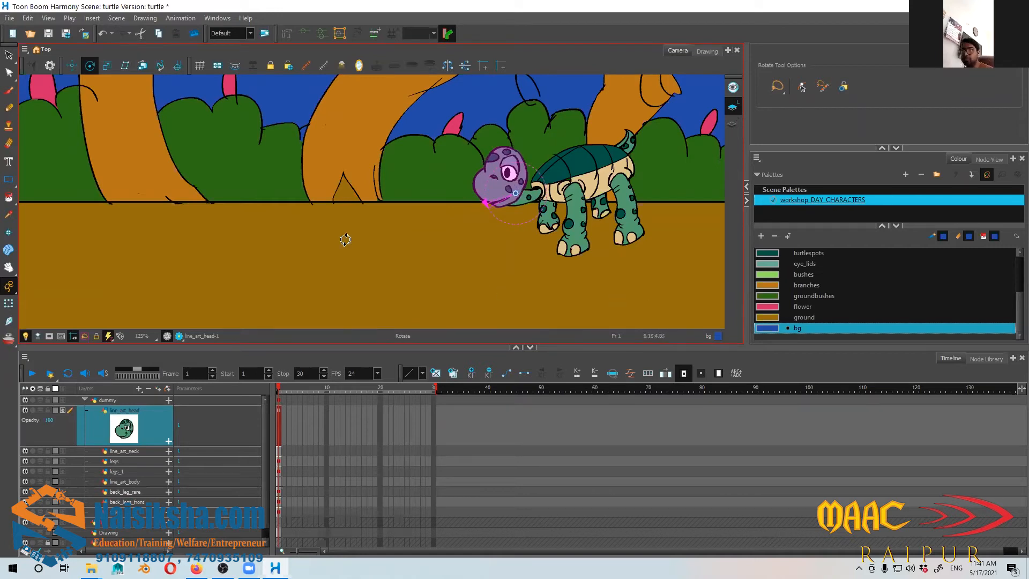
Step: Move the line_art_neck layer's rotation pivot to the base of the neck, where it meets the body
{"action": "left_click", "coordinate": [134, 453]}
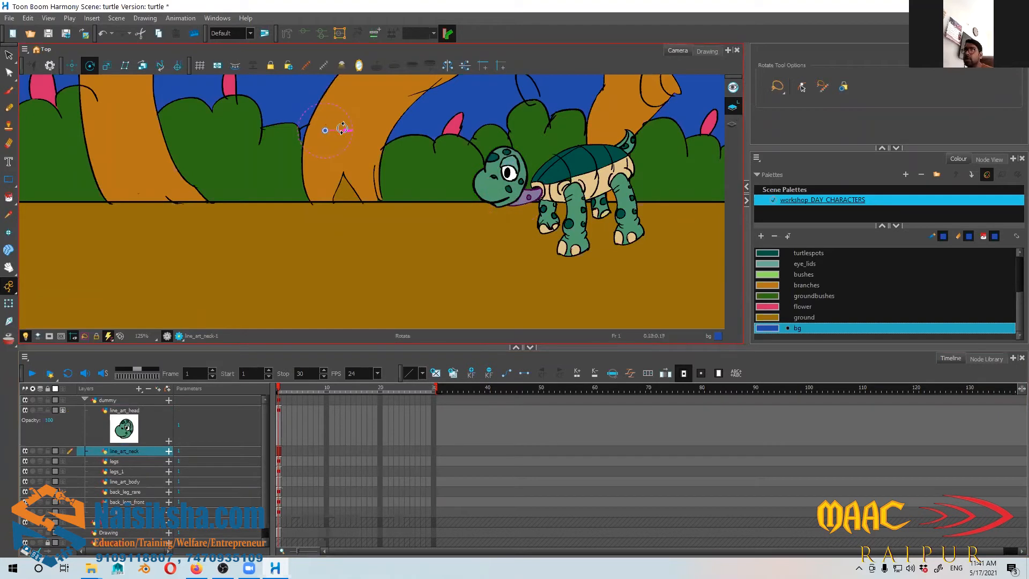
{"action": "left_click_drag", "start_coordinate": [325, 130], "coordinate": [388, 32]}
{"action": "left_click_drag", "start_coordinate": [325, 130], "coordinate": [472, 215]}
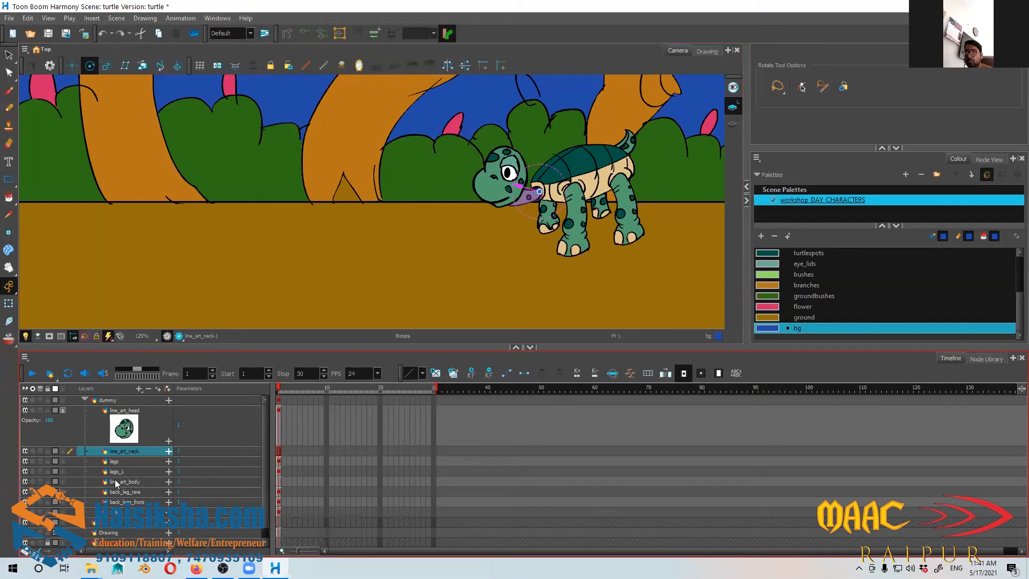
Step: Move the legs layer's rotation pivot to the top of the turtle's near front leg
{"action": "left_click", "coordinate": [115, 461]}
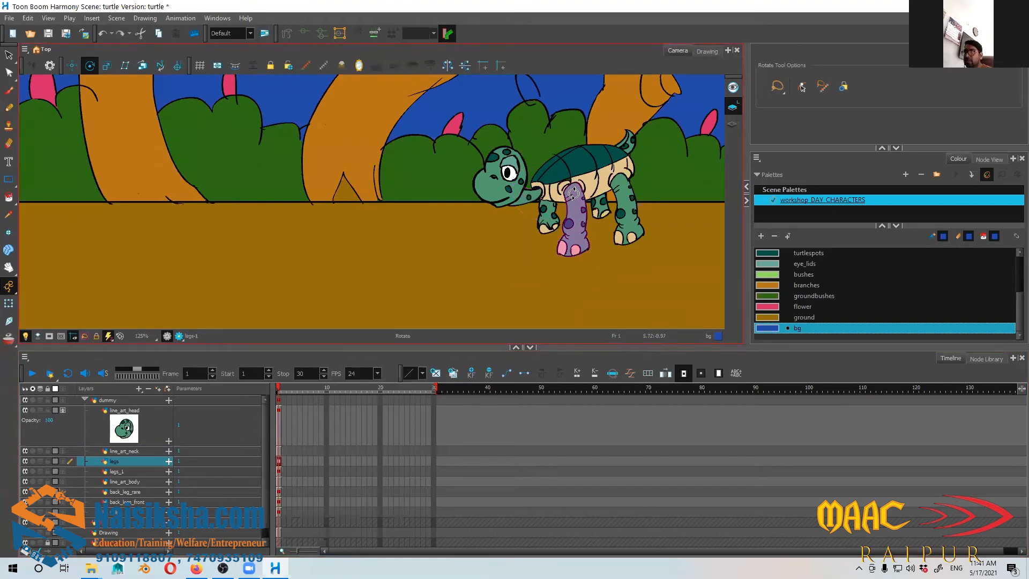
{"action": "scroll", "coordinate": [466, 258], "scroll_direction": "down", "scroll_amount": 4}
{"action": "scroll", "coordinate": [466, 257], "scroll_direction": "up", "scroll_amount": 2}
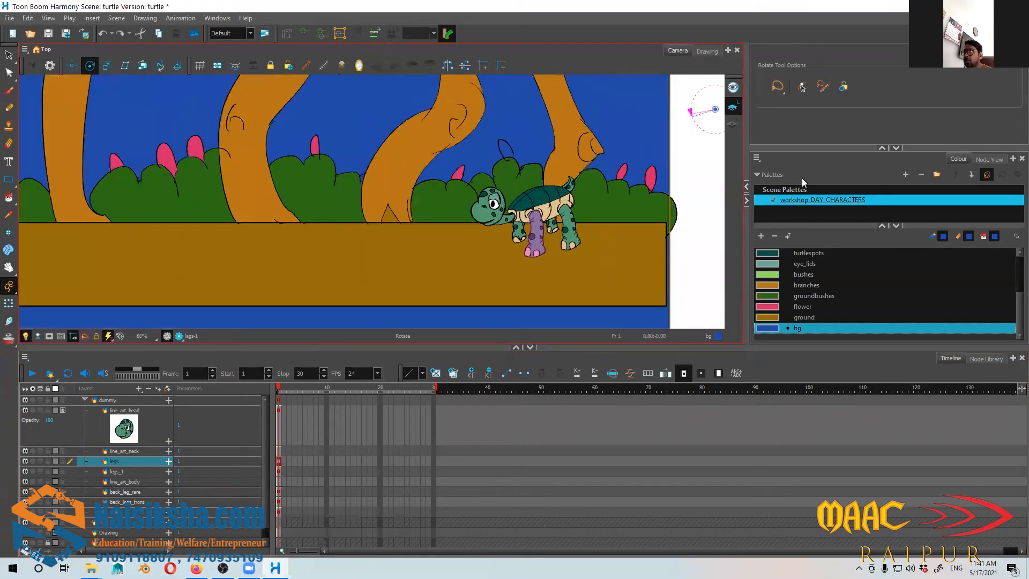
{"action": "scroll", "coordinate": [528, 228], "scroll_direction": "down", "scroll_amount": 2}
{"action": "scroll", "coordinate": [528, 227], "scroll_direction": "up", "scroll_amount": 2}
{"action": "scroll", "coordinate": [545, 232], "scroll_direction": "down", "scroll_amount": 4}
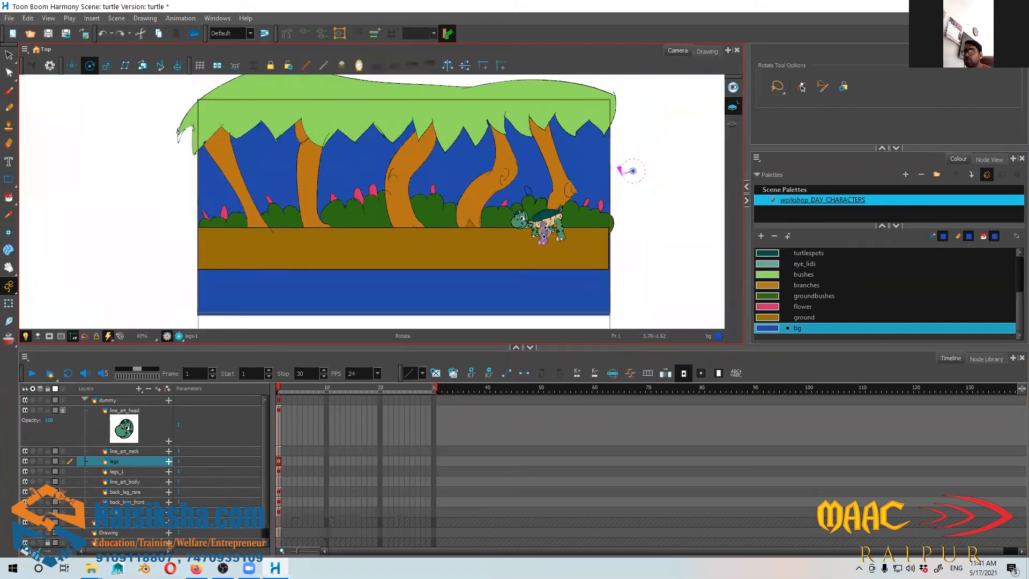
{"action": "scroll", "coordinate": [545, 231], "scroll_direction": "up", "scroll_amount": 2}
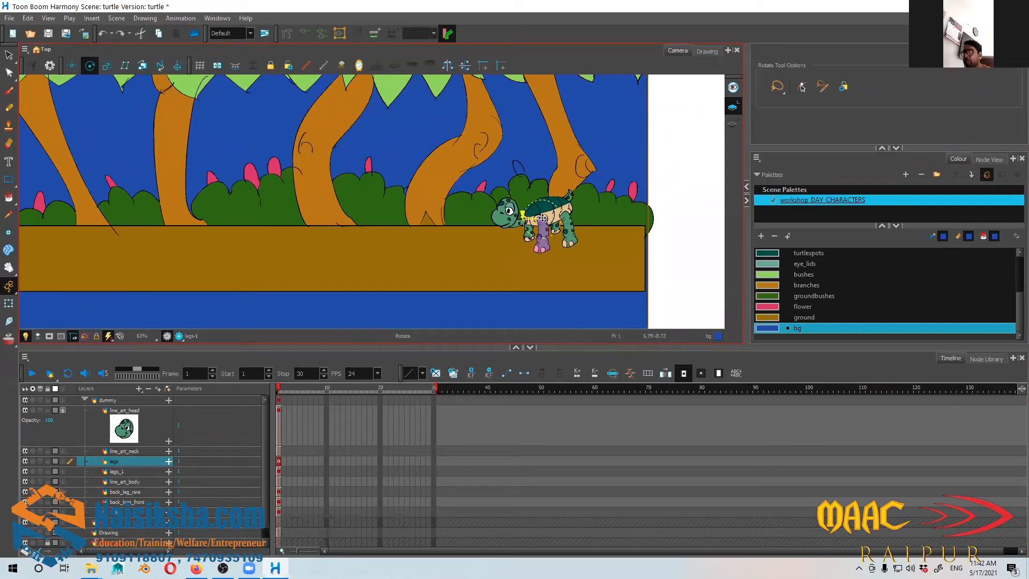
{"action": "scroll", "coordinate": [543, 218], "scroll_direction": "up", "scroll_amount": 4}
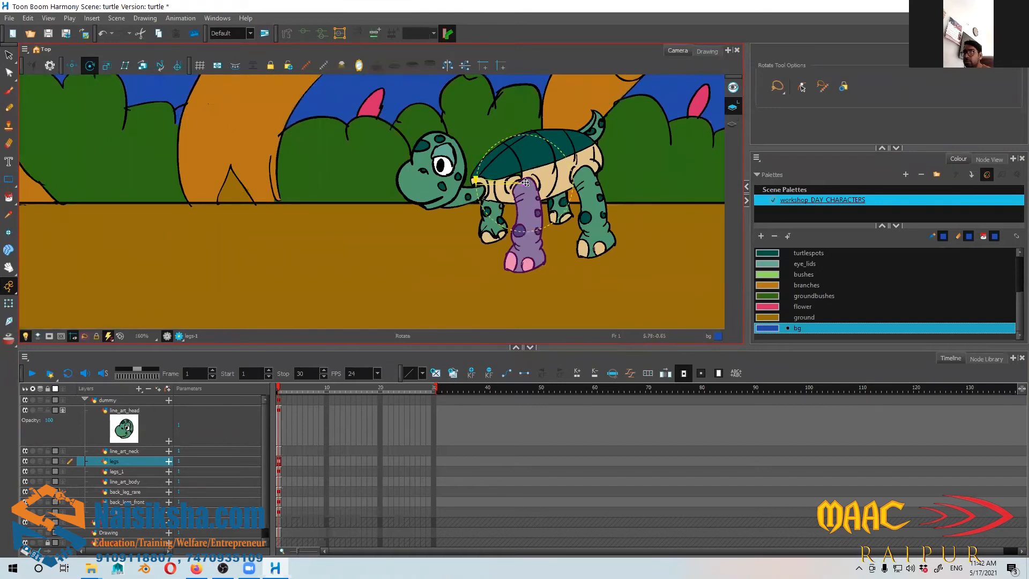
{"action": "left_click_drag", "start_coordinate": [525, 183], "coordinate": [597, 171]}
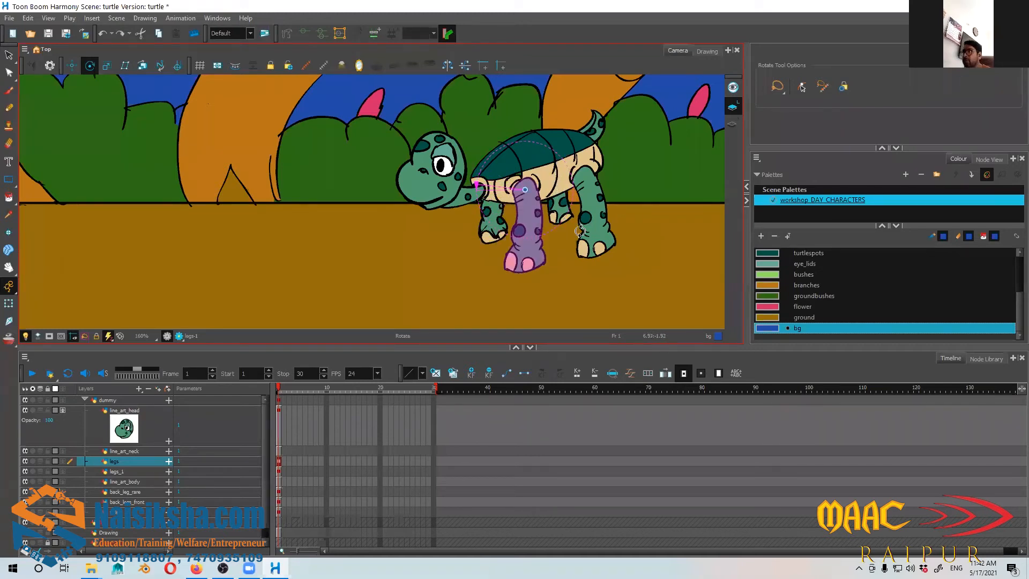
Step: Place the legs_1 layer's pivot at the top of the near hind leg and rotate the leg slightly forward
{"action": "scroll", "coordinate": [595, 220], "scroll_direction": "down", "scroll_amount": 1}
{"action": "left_click", "coordinate": [573, 188]}
{"action": "scroll", "coordinate": [572, 185], "scroll_direction": "down", "scroll_amount": 4}
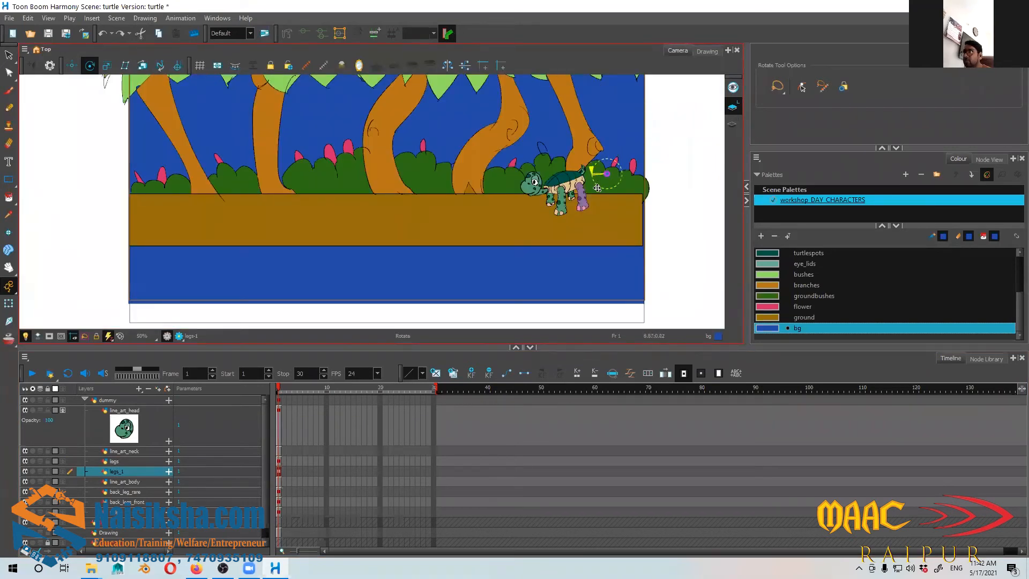
{"action": "scroll", "coordinate": [616, 202], "scroll_direction": "up", "scroll_amount": 4}
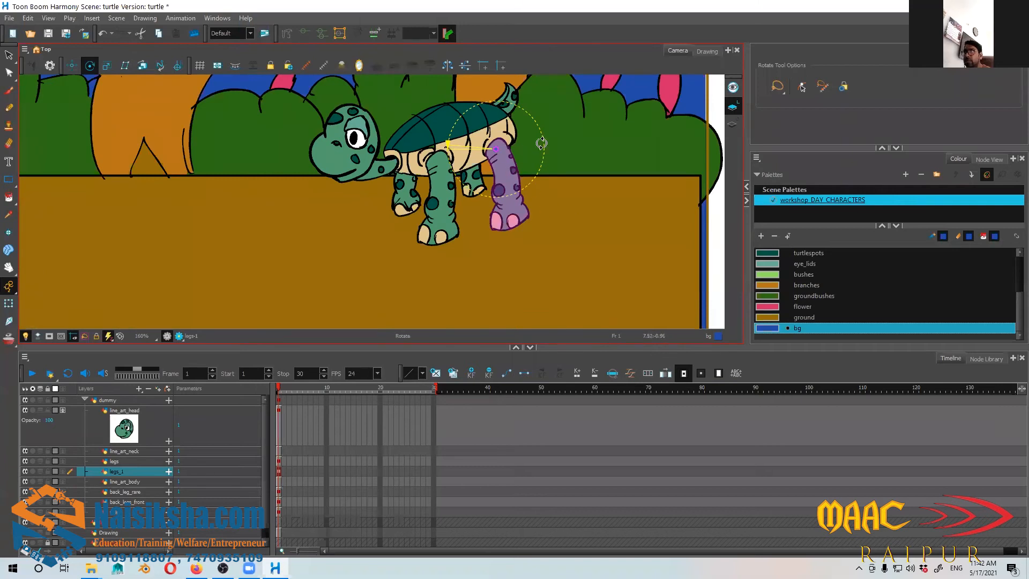
{"action": "mouse_move", "coordinate": [542, 143]}
{"action": "left_mouse_down"}
{"action": "mouse_move", "coordinate": [542, 176]}
{"action": "mouse_move", "coordinate": [536, 138]}
{"action": "mouse_move", "coordinate": [545, 138]}
{"action": "mouse_move", "coordinate": [540, 160]}
{"action": "left_mouse_up"}
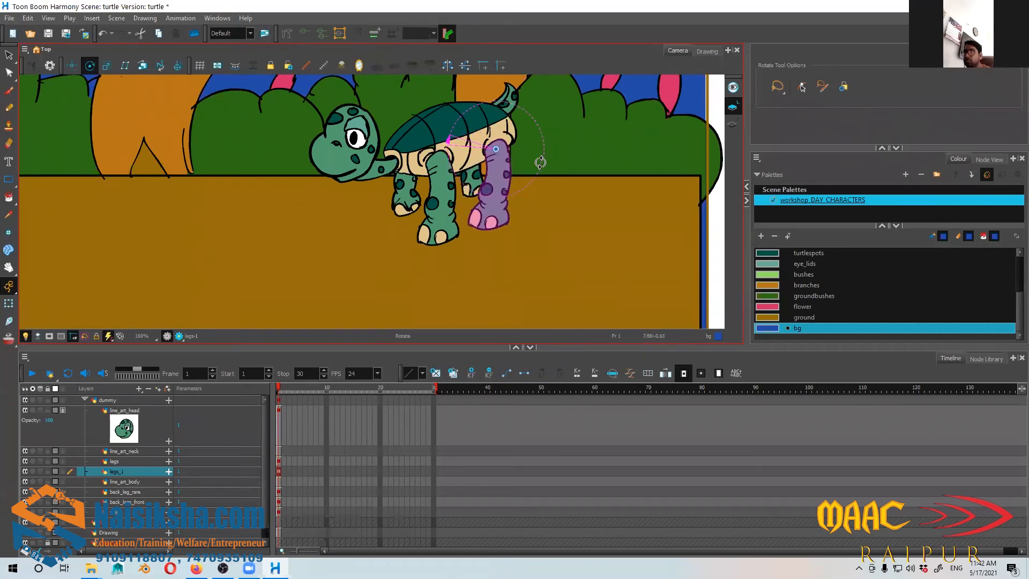
Step: Position the line_art_body layer's rotation pivot near the middle of the turtle's shell
{"action": "left_click", "coordinate": [138, 490]}
{"action": "left_click", "coordinate": [138, 482]}
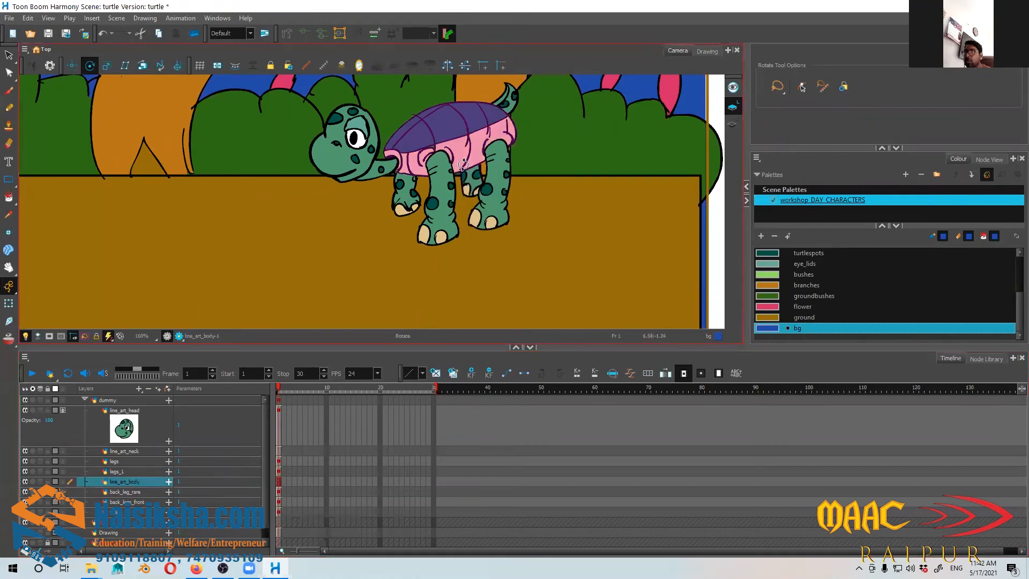
{"action": "scroll", "coordinate": [482, 202], "scroll_direction": "down", "scroll_amount": 3}
{"action": "scroll", "coordinate": [633, 152], "scroll_direction": "down", "scroll_amount": 2}
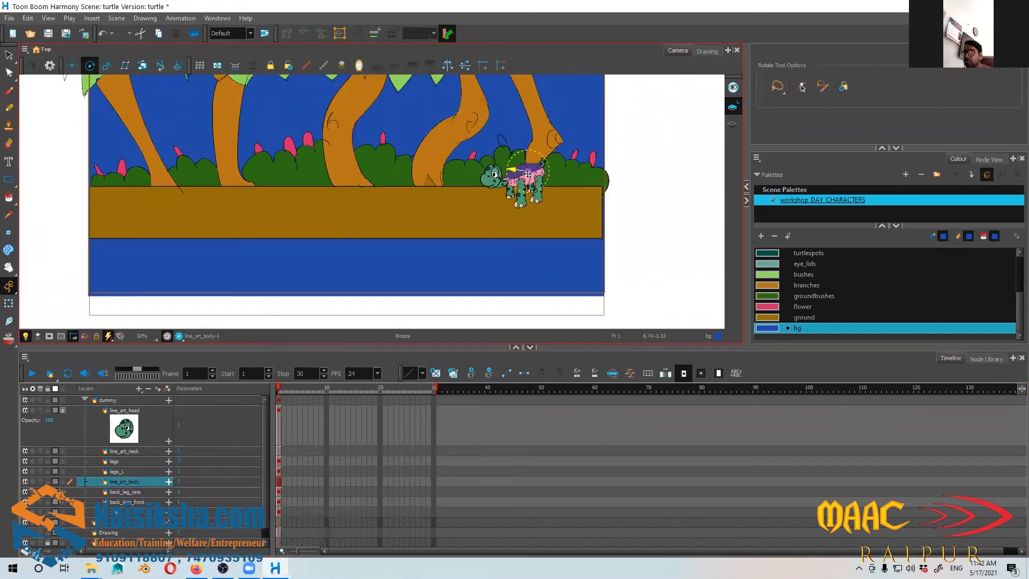
{"action": "scroll", "coordinate": [528, 174], "scroll_direction": "up", "scroll_amount": 5}
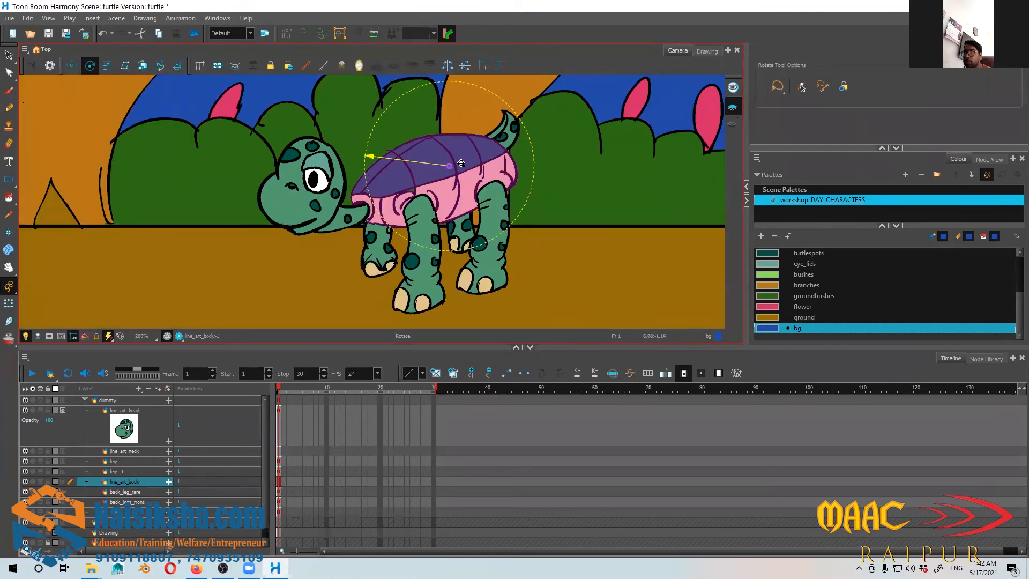
{"action": "left_click_drag", "start_coordinate": [461, 163], "coordinate": [465, 163]}
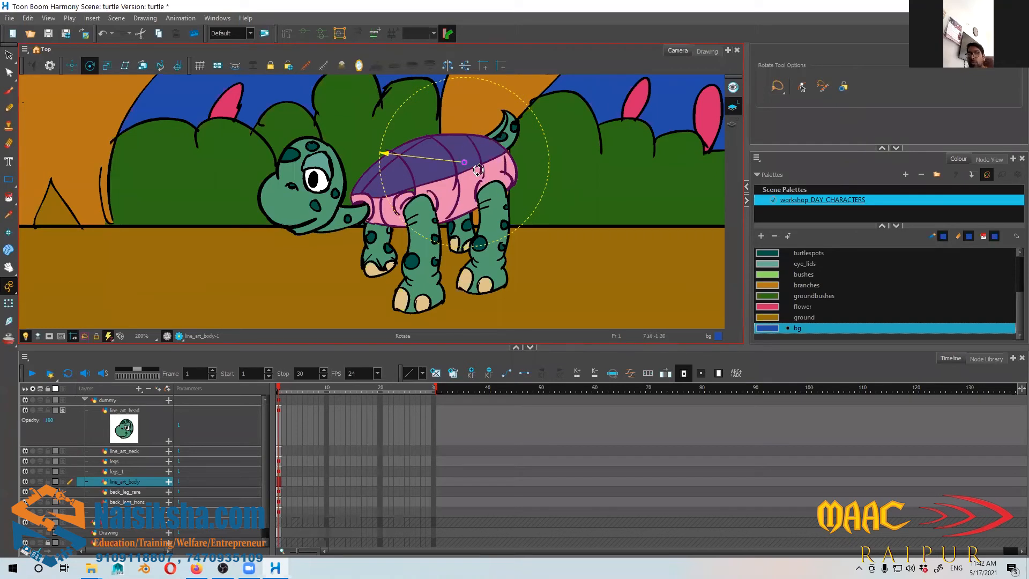
{"action": "mouse_move", "coordinate": [533, 114]}
{"action": "left_mouse_down"}
{"action": "mouse_move", "coordinate": [549, 191]}
{"action": "mouse_move", "coordinate": [526, 109]}
{"action": "mouse_move", "coordinate": [532, 196]}
{"action": "mouse_move", "coordinate": [533, 176]}
{"action": "left_mouse_up"}
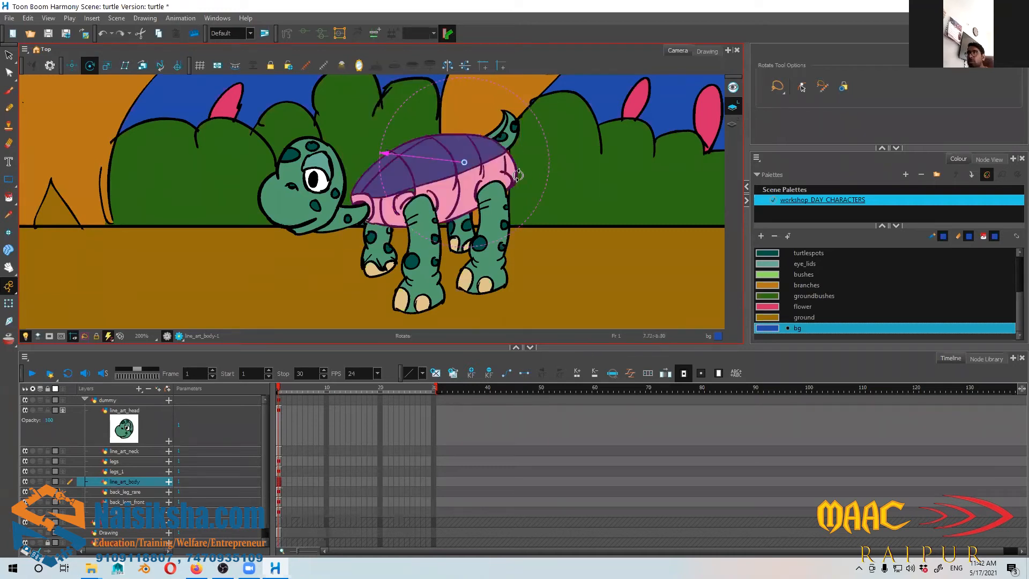
Step: Move the back_leg_rare layer's rotation pivot to the top of the turtle's far hind leg
{"action": "scroll", "coordinate": [145, 506], "scroll_direction": "down", "scroll_amount": 1}
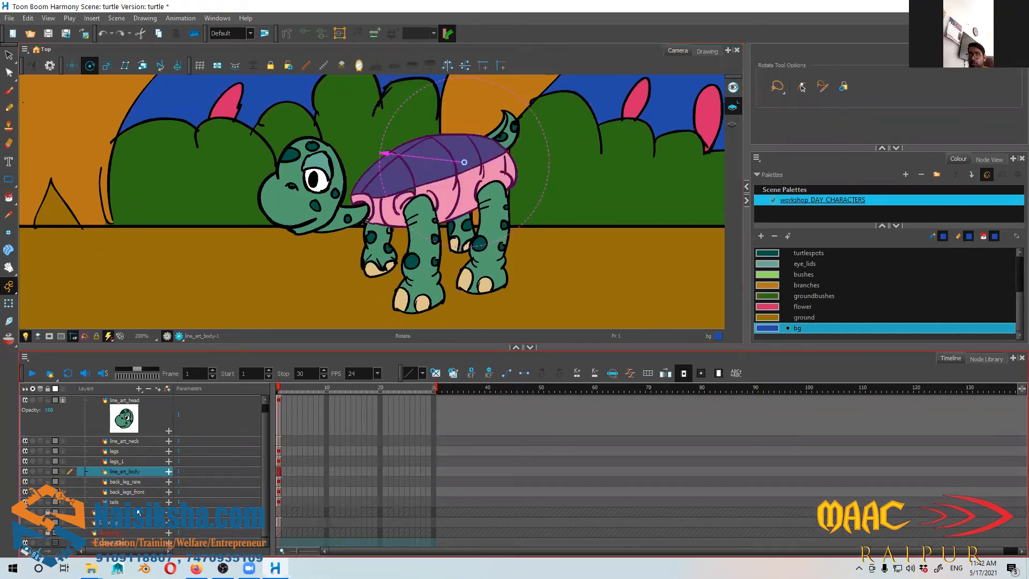
{"action": "left_click", "coordinate": [146, 504]}
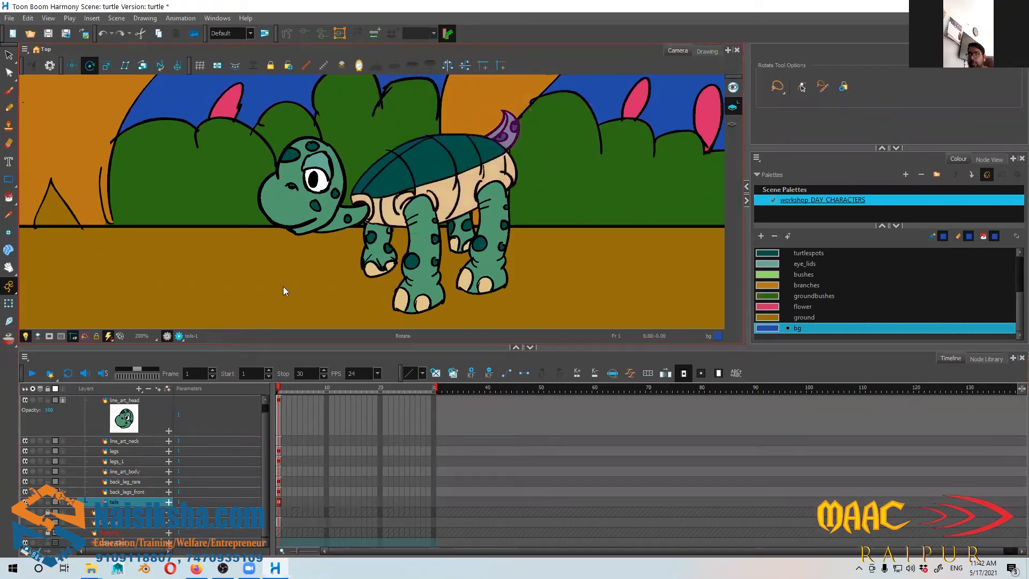
{"action": "left_click", "coordinate": [160, 481]}
{"action": "scroll", "coordinate": [556, 214], "scroll_direction": "down", "scroll_amount": 5}
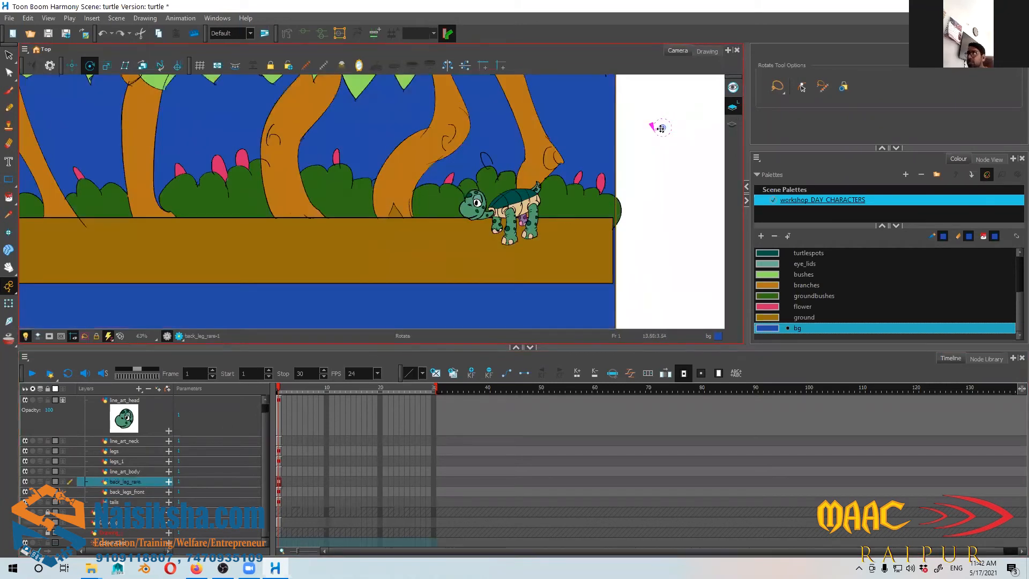
{"action": "left_click_drag", "start_coordinate": [569, 186], "coordinate": [522, 210]}
{"action": "scroll", "coordinate": [544, 205], "scroll_direction": "up", "scroll_amount": 6}
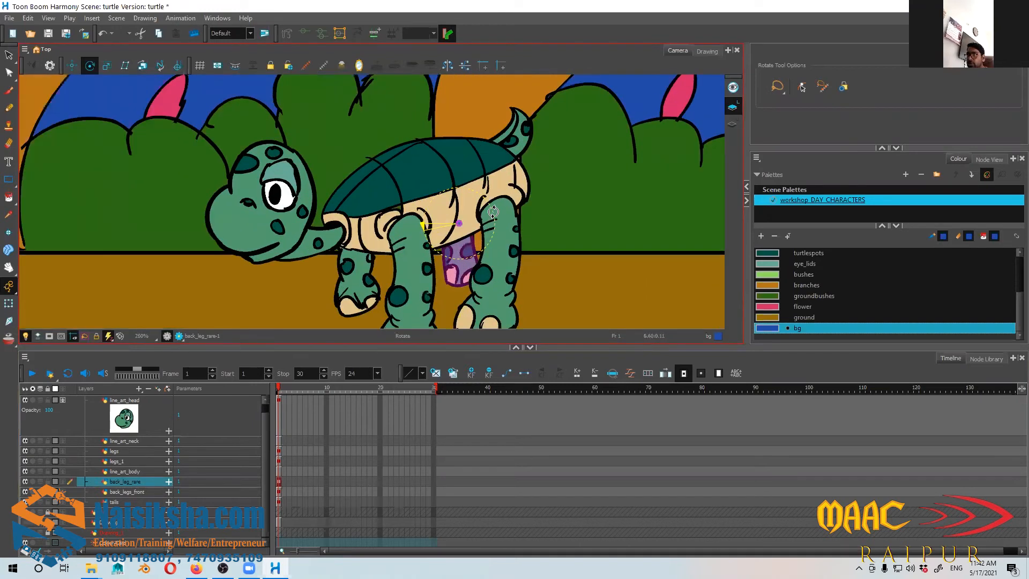
{"action": "left_click_drag", "start_coordinate": [493, 211], "coordinate": [492, 246]}
Step: Move the back_legs_front layer's rotation pivot to the top of the turtle's far front leg
{"action": "left_click", "coordinate": [134, 489]}
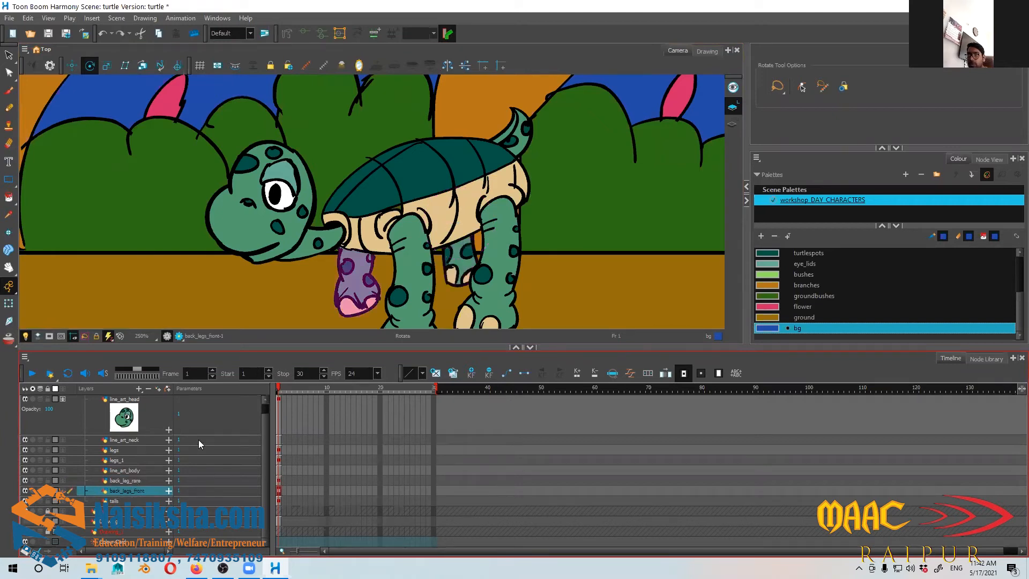
{"action": "scroll", "coordinate": [471, 213], "scroll_direction": "down", "scroll_amount": 5}
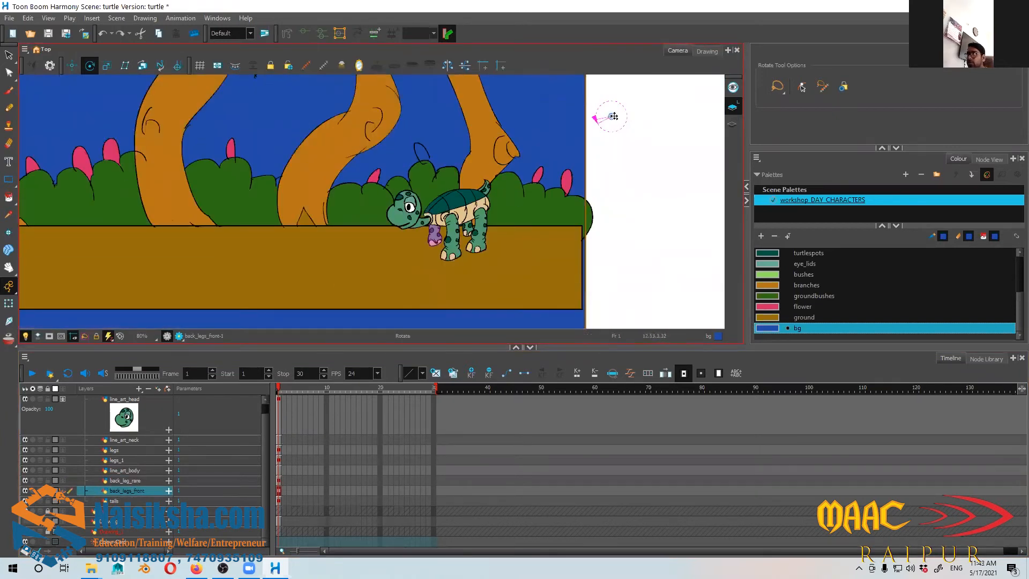
{"action": "scroll", "coordinate": [466, 268], "scroll_direction": "up", "scroll_amount": 5}
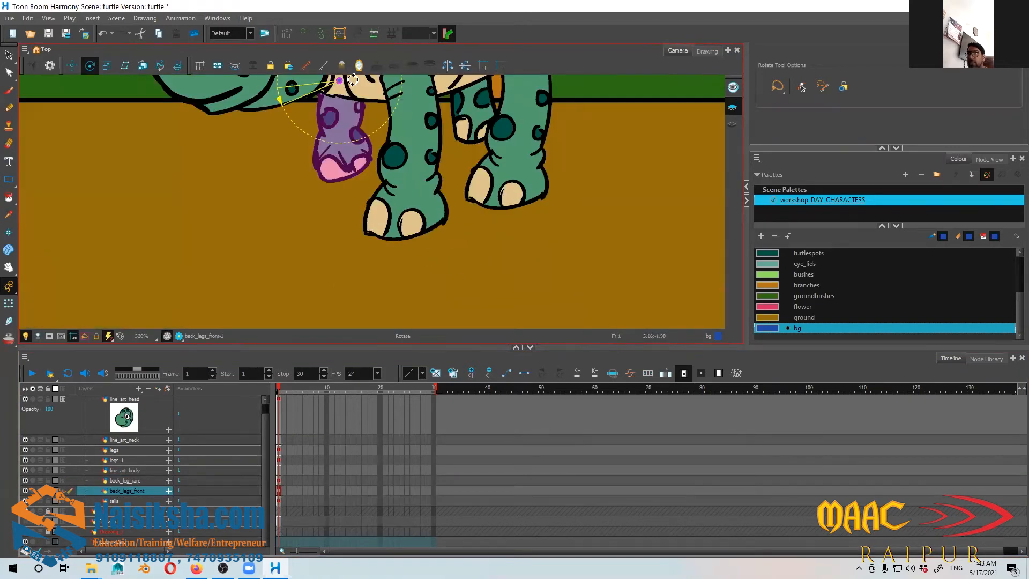
{"action": "left_click_drag", "start_coordinate": [373, 134], "coordinate": [370, 177]}
{"action": "scroll", "coordinate": [500, 213], "scroll_direction": "down", "scroll_amount": 1}
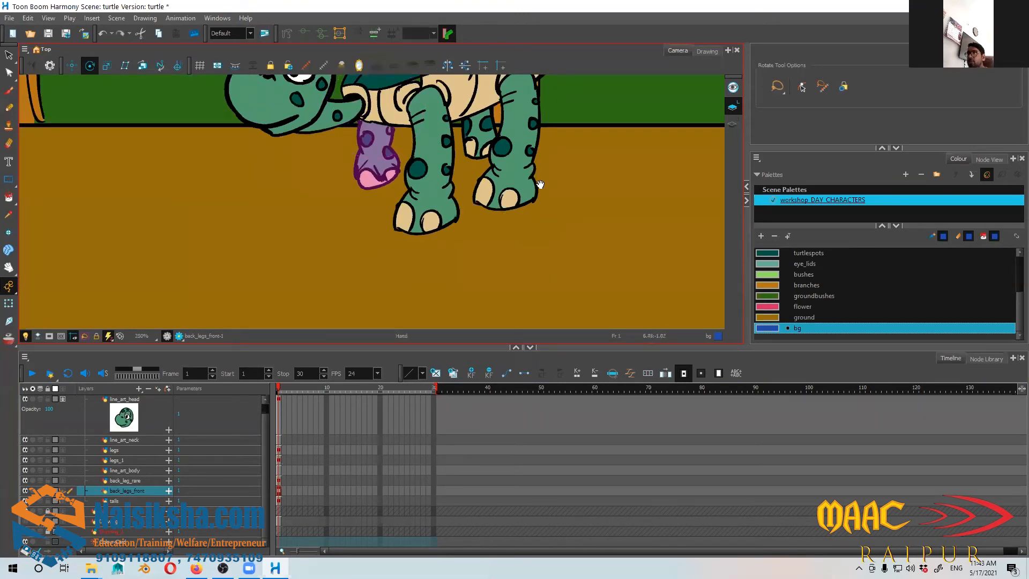
{"action": "left_click_drag", "start_coordinate": [540, 185], "coordinate": [558, 215]}
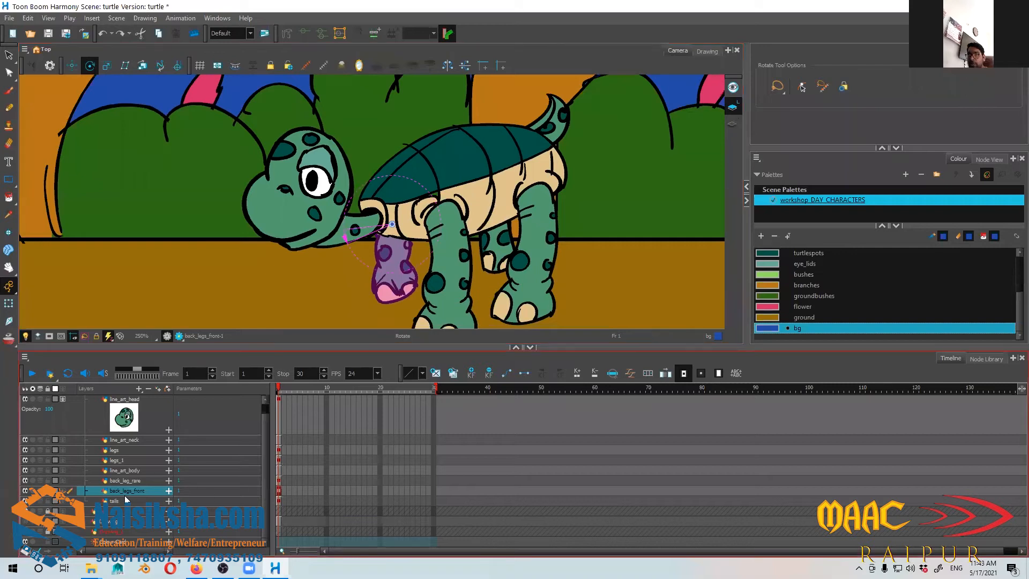
Step: Place the tails layer's rotation pivot where the tail meets the shell and rotate the tail slightly toward the shell
{"action": "left_click", "coordinate": [127, 500]}
{"action": "scroll", "coordinate": [509, 275], "scroll_direction": "down", "scroll_amount": 2}
{"action": "left_click_drag", "start_coordinate": [617, 158], "coordinate": [577, 192]}
{"action": "scroll", "coordinate": [552, 198], "scroll_direction": "down", "scroll_amount": 5}
{"action": "scroll", "coordinate": [577, 198], "scroll_direction": "up", "scroll_amount": 3}
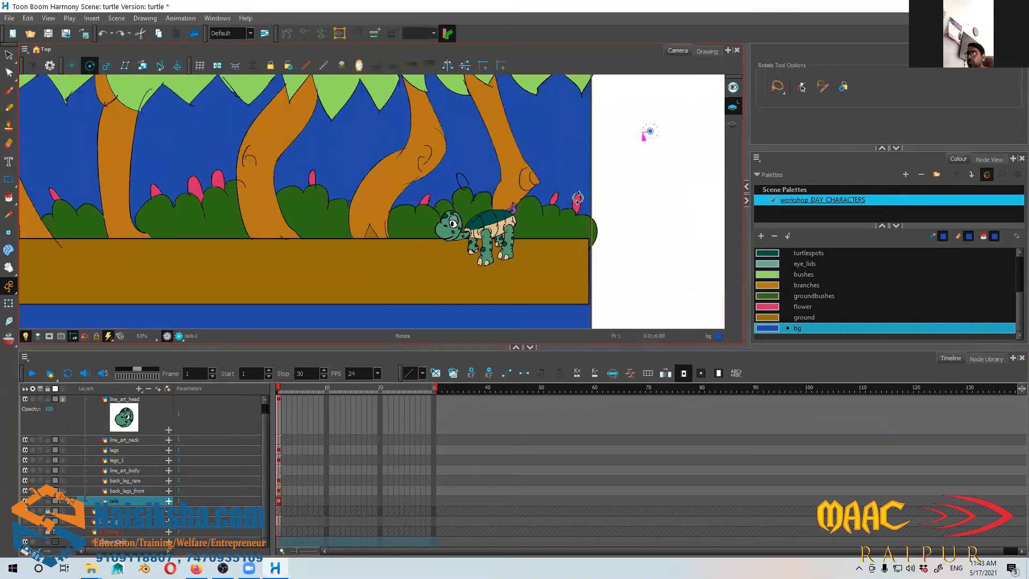
{"action": "left_click_drag", "start_coordinate": [648, 133], "coordinate": [521, 223]}
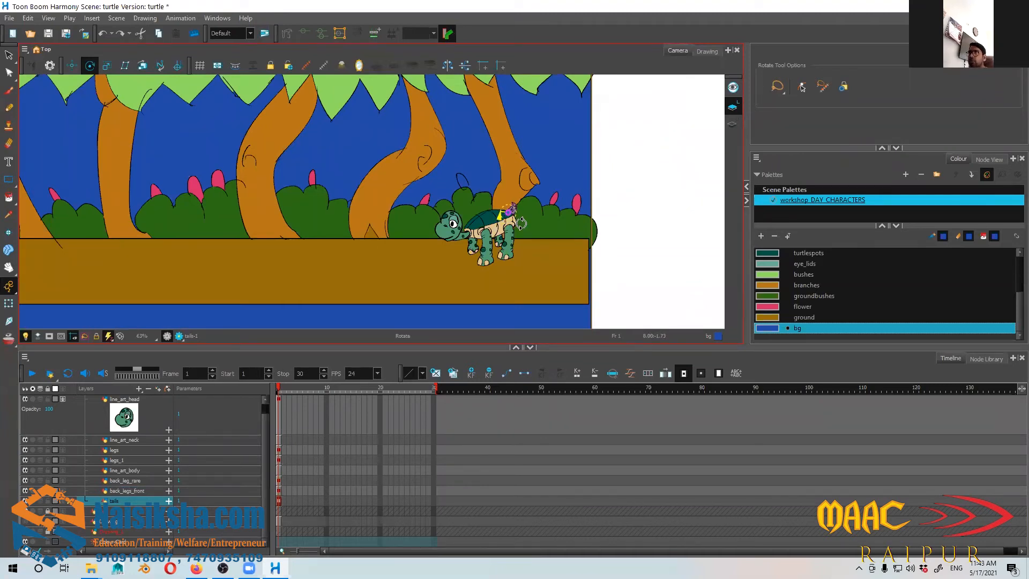
{"action": "scroll", "coordinate": [521, 224], "scroll_direction": "up", "scroll_amount": 8}
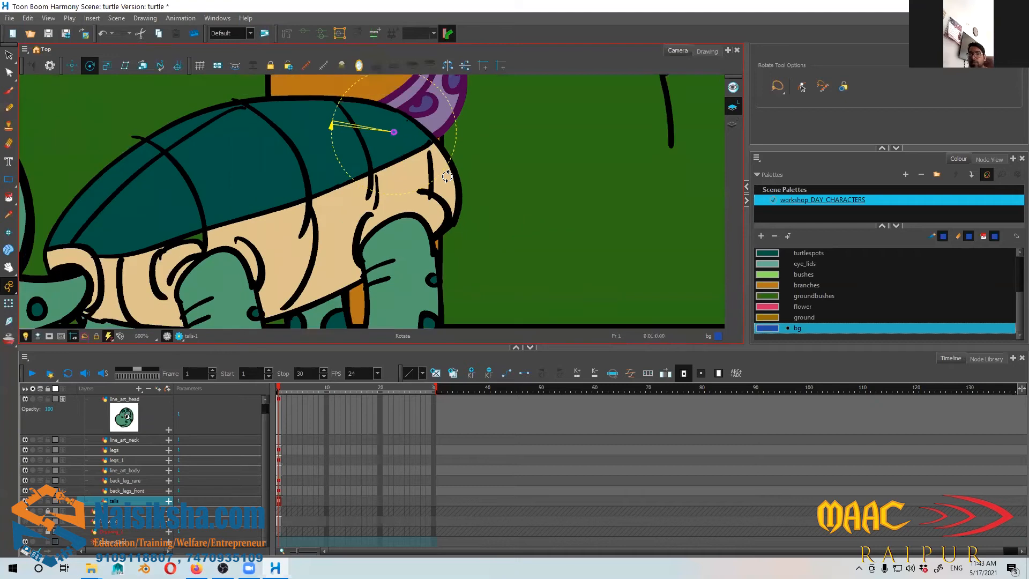
{"action": "scroll", "coordinate": [447, 176], "scroll_direction": "down", "scroll_amount": 2}
{"action": "left_click_drag", "start_coordinate": [449, 122], "coordinate": [493, 194]}
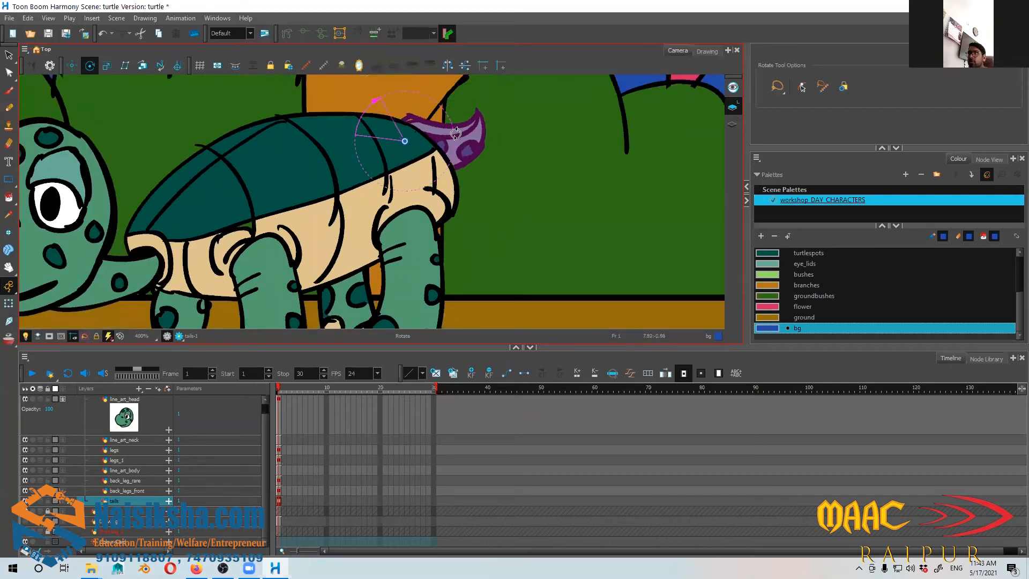
{"action": "scroll", "coordinate": [429, 138], "scroll_direction": "down", "scroll_amount": 3}
{"action": "scroll", "coordinate": [96, 420], "scroll_direction": "up", "scroll_amount": 1}
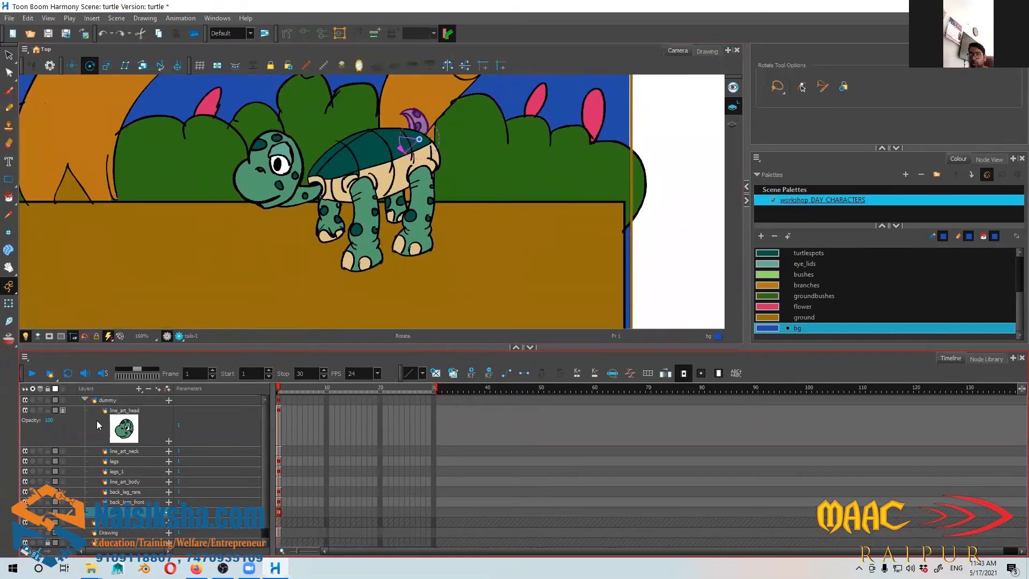
Step: Collapse the dummy layer and rotate the whole turtle slightly so its front and hind feet sit level
{"action": "left_click", "coordinate": [83, 399]}
{"action": "left_click", "coordinate": [112, 401]}
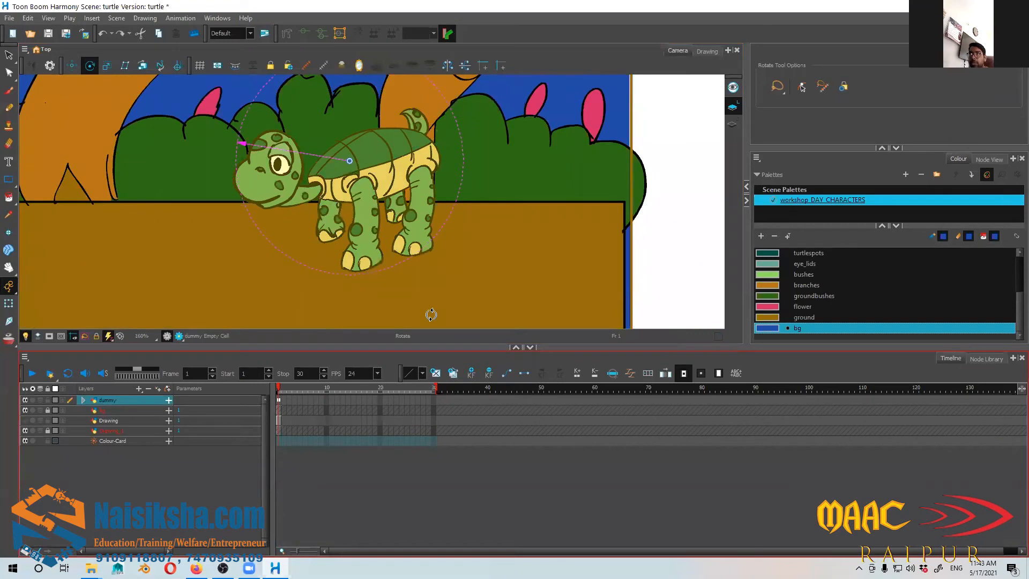
{"action": "scroll", "coordinate": [476, 221], "scroll_direction": "down", "scroll_amount": 1}
{"action": "left_click_drag", "start_coordinate": [457, 194], "coordinate": [454, 213]}
Step: Move the whole turtle down through the dummy layer so that it stands on the brown ground
{"action": "left_click", "coordinate": [72, 65]}
{"action": "left_click_drag", "start_coordinate": [393, 214], "coordinate": [420, 243]}
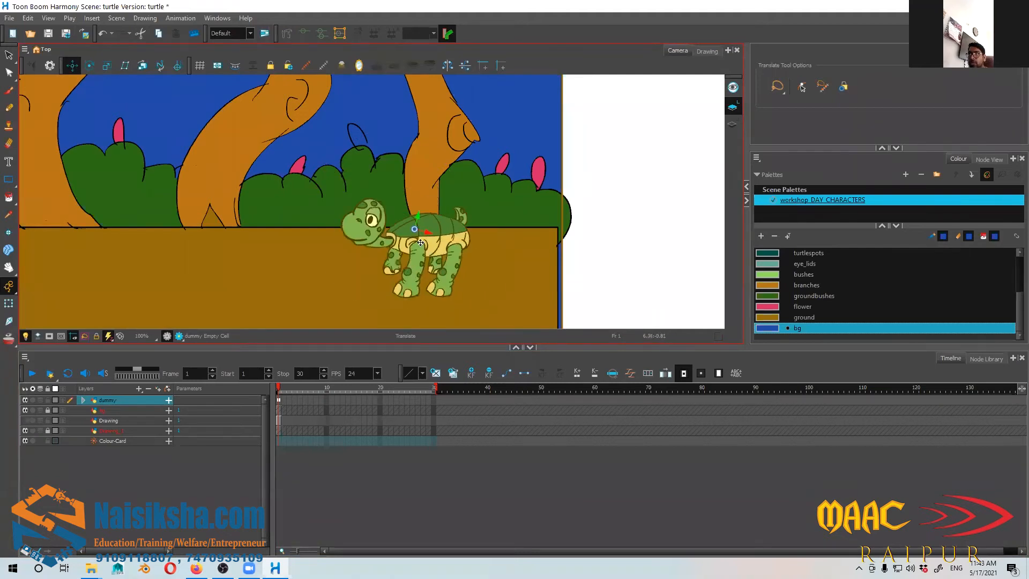
{"action": "scroll", "coordinate": [445, 255], "scroll_direction": "down", "scroll_amount": 2}
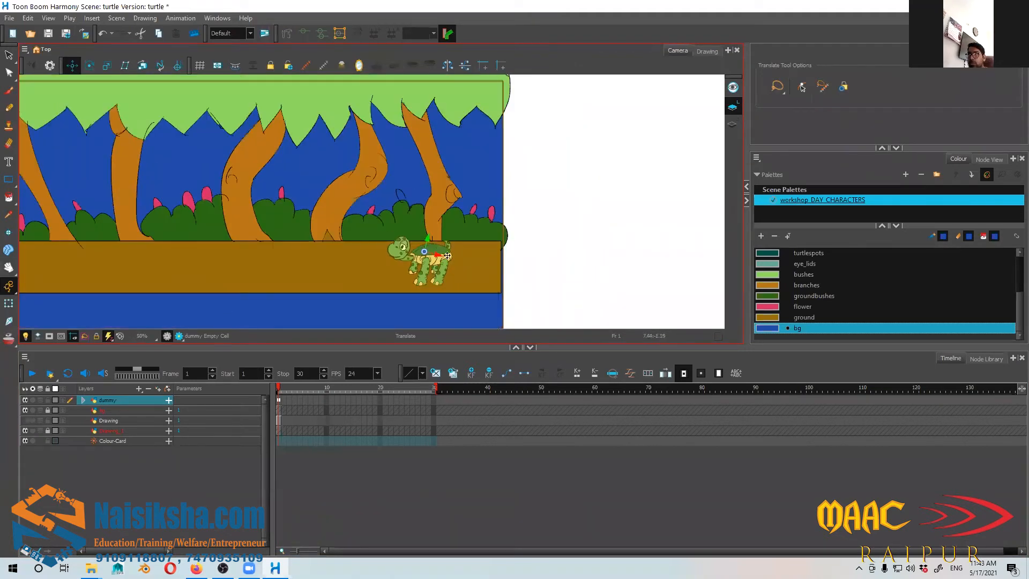
{"action": "scroll", "coordinate": [448, 256], "scroll_direction": "up", "scroll_amount": 4}
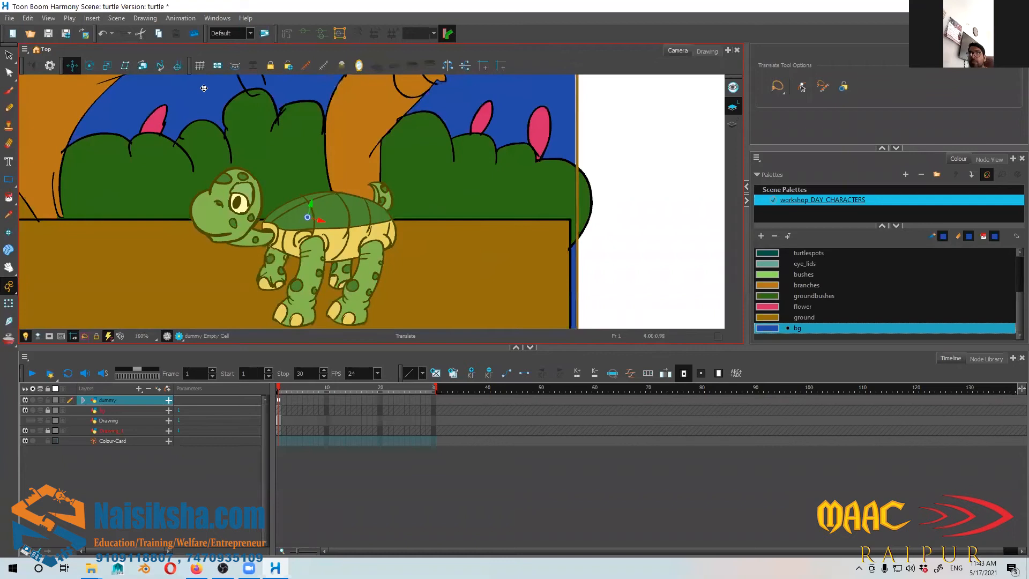
{"action": "left_click", "coordinate": [125, 66]}
{"action": "left_click_drag", "start_coordinate": [402, 173], "coordinate": [375, 185]}
{"action": "key", "text": "ctrl+z"}
Step: Scale the whole turtle down on the dummy layer to make it smaller against the forest background
{"action": "left_click", "coordinate": [108, 67]}
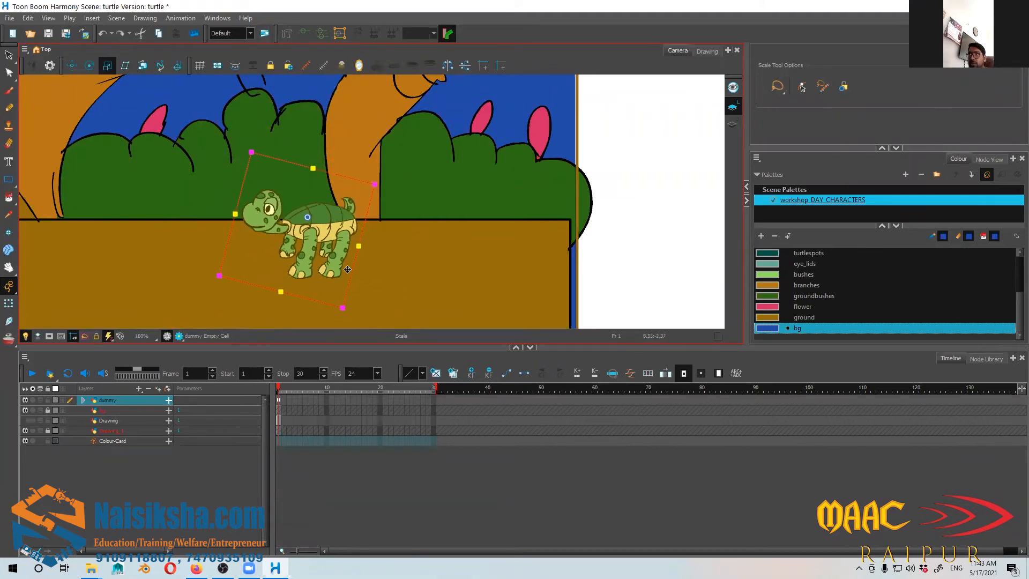
{"action": "mouse_move", "coordinate": [325, 234]}
{"action": "left_mouse_down"}
{"action": "mouse_move", "coordinate": [338, 252]}
{"action": "mouse_move", "coordinate": [322, 239]}
{"action": "left_mouse_up"}
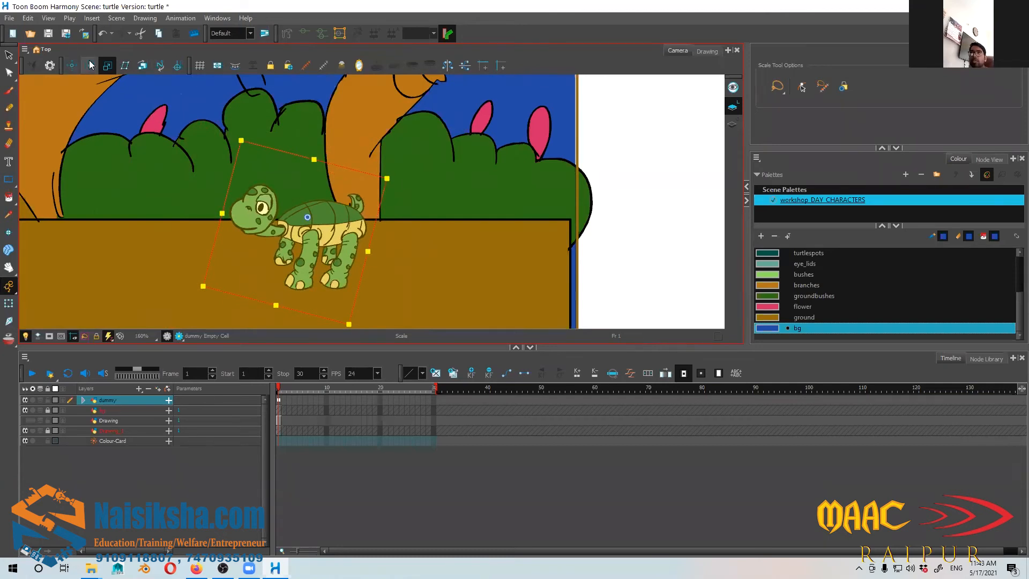
{"action": "left_click", "coordinate": [72, 66]}
{"action": "scroll", "coordinate": [482, 248], "scroll_direction": "down", "scroll_amount": 5}
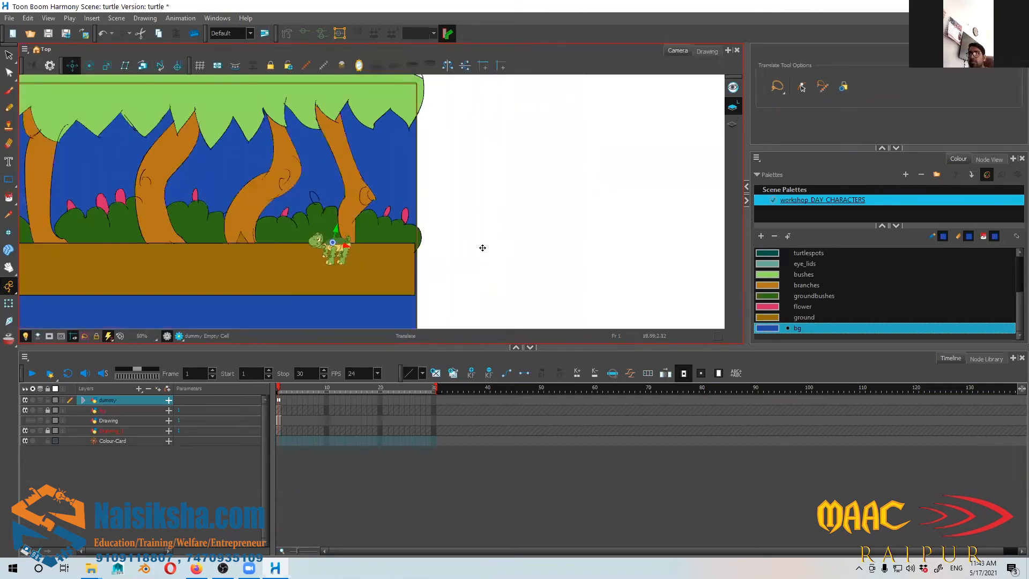
{"action": "scroll", "coordinate": [455, 201], "scroll_direction": "up", "scroll_amount": 4}
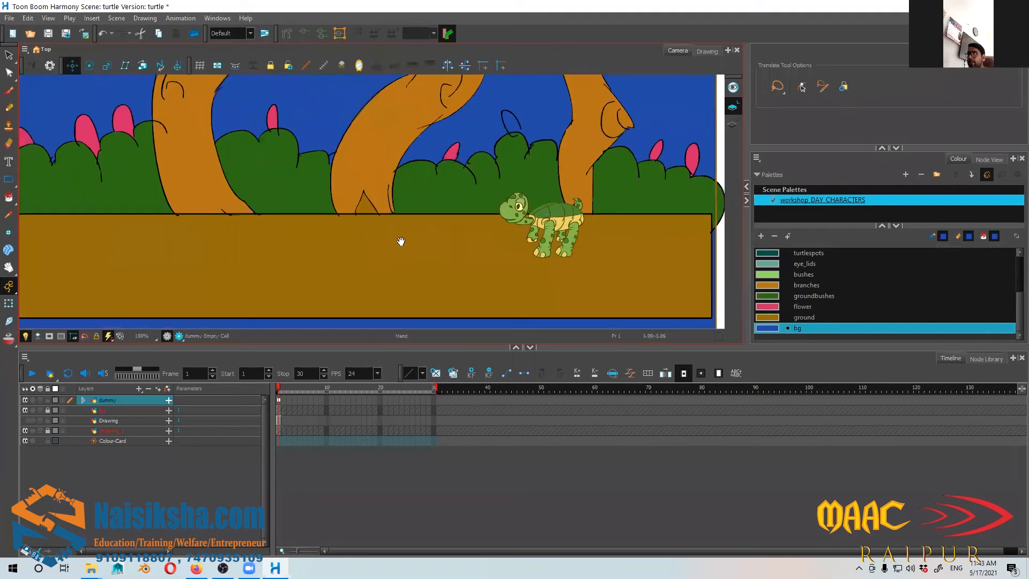
{"action": "mouse_move", "coordinate": [401, 241]}
{"action": "left_mouse_down"}
{"action": "mouse_move", "coordinate": [404, 255]}
{"action": "mouse_move", "coordinate": [413, 247]}
{"action": "left_mouse_up"}
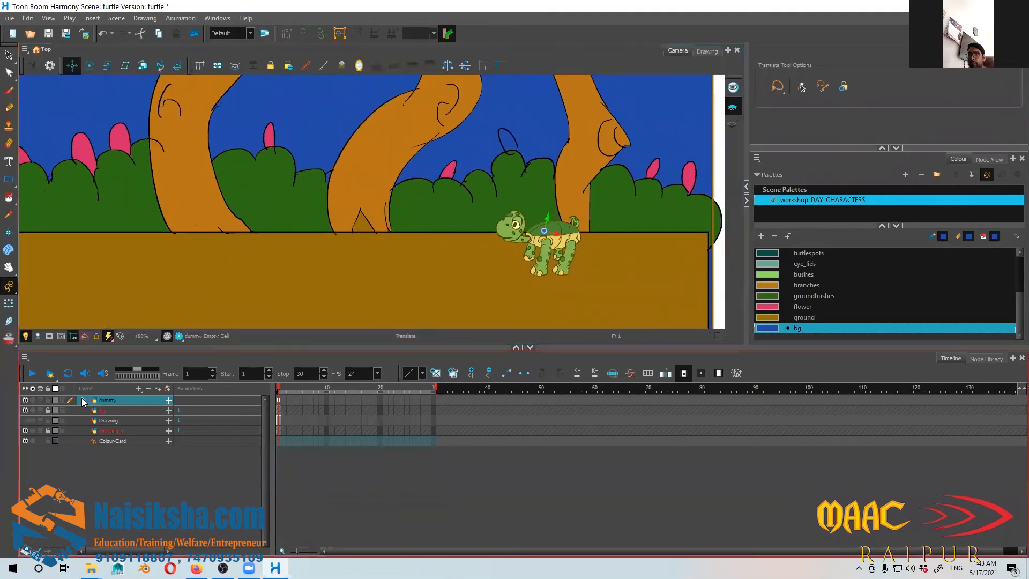
Step: Review the body-part layers under the dummy layer and examine the assembled turtle's legs and shell up close
{"action": "left_click", "coordinate": [83, 399]}
{"action": "left_click", "coordinate": [128, 438]}
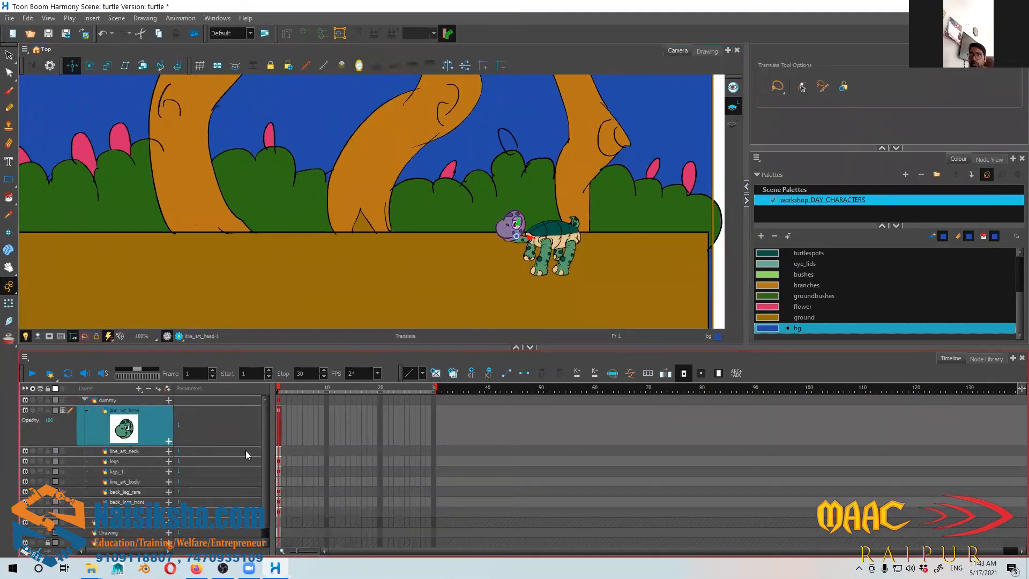
{"action": "left_click", "coordinate": [84, 401]}
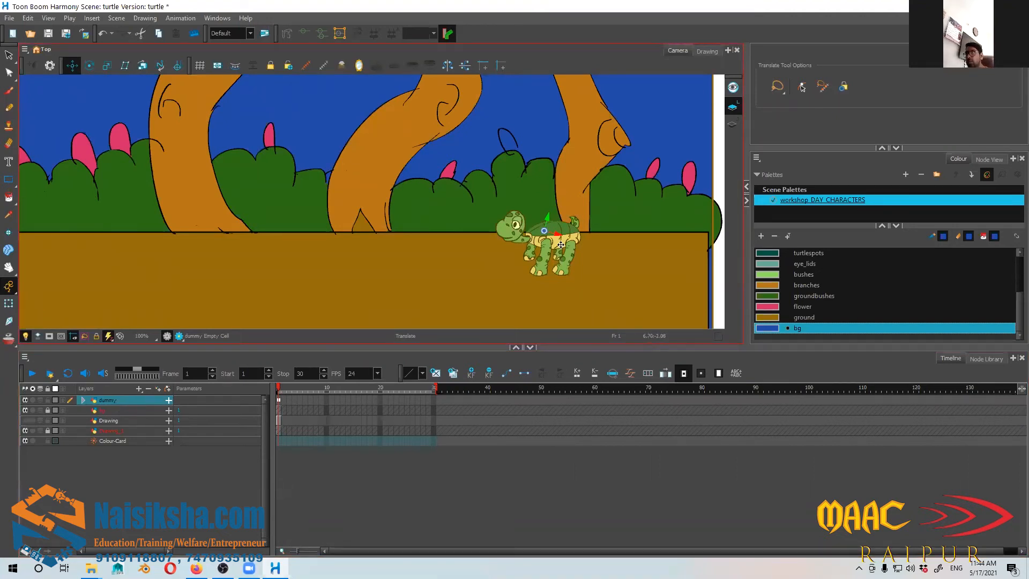
{"action": "scroll", "coordinate": [543, 274], "scroll_direction": "up", "scroll_amount": 10}
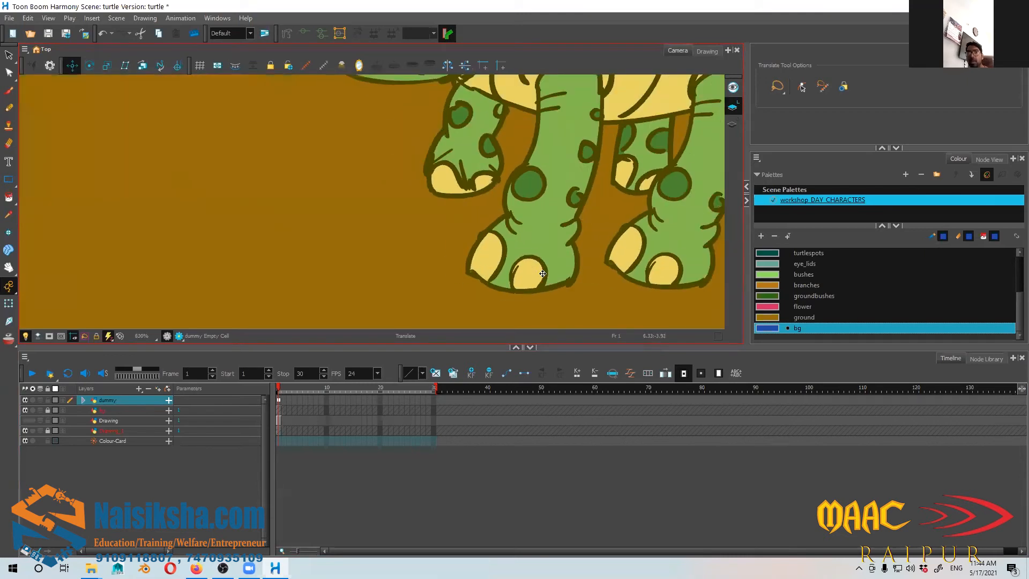
{"action": "scroll", "coordinate": [543, 274], "scroll_direction": "down", "scroll_amount": 2}
{"action": "left_click_drag", "start_coordinate": [542, 181], "coordinate": [461, 162]}
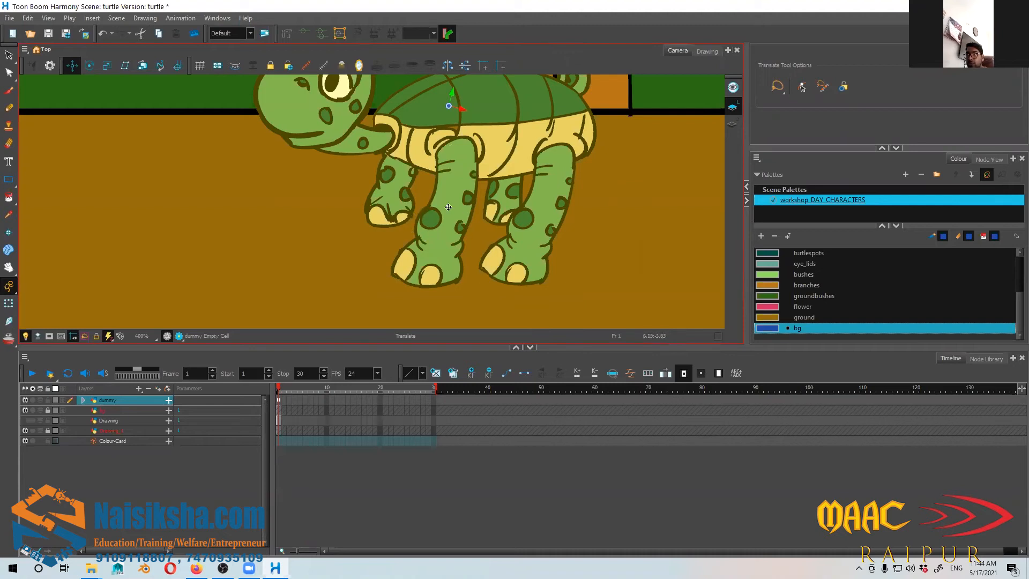
{"action": "key", "text": "space"}
{"action": "left_click_drag", "start_coordinate": [420, 239], "coordinate": [360, 297]}
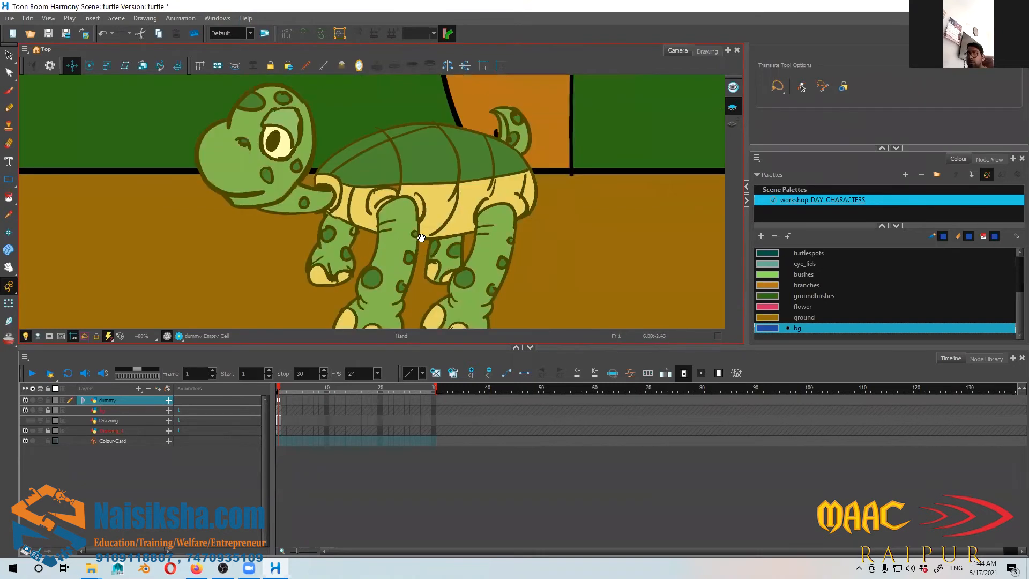
{"action": "left_click_drag", "start_coordinate": [368, 211], "coordinate": [382, 131]}
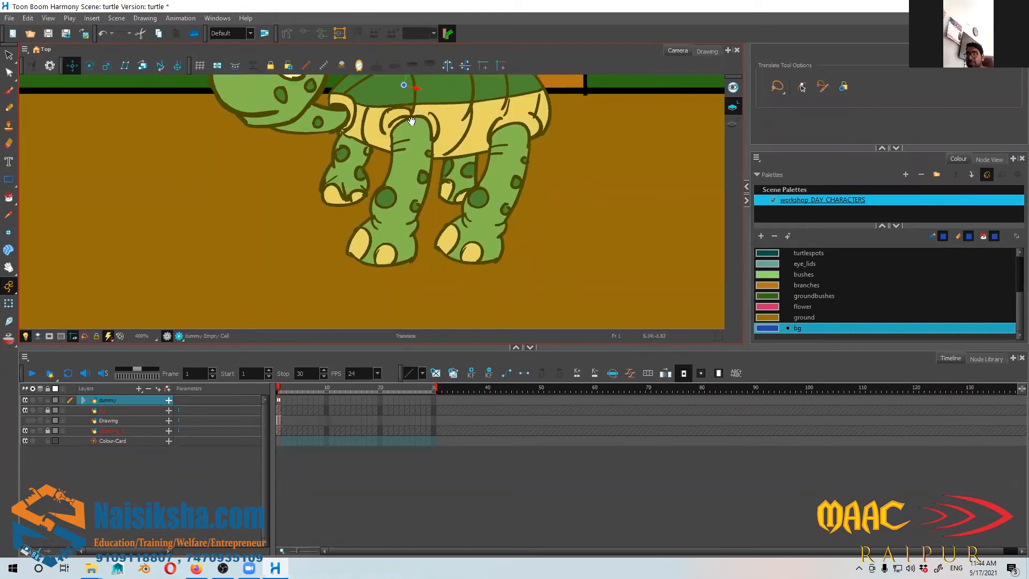
{"action": "key", "text": "space"}
{"action": "left_click_drag", "start_coordinate": [371, 222], "coordinate": [394, 280]}
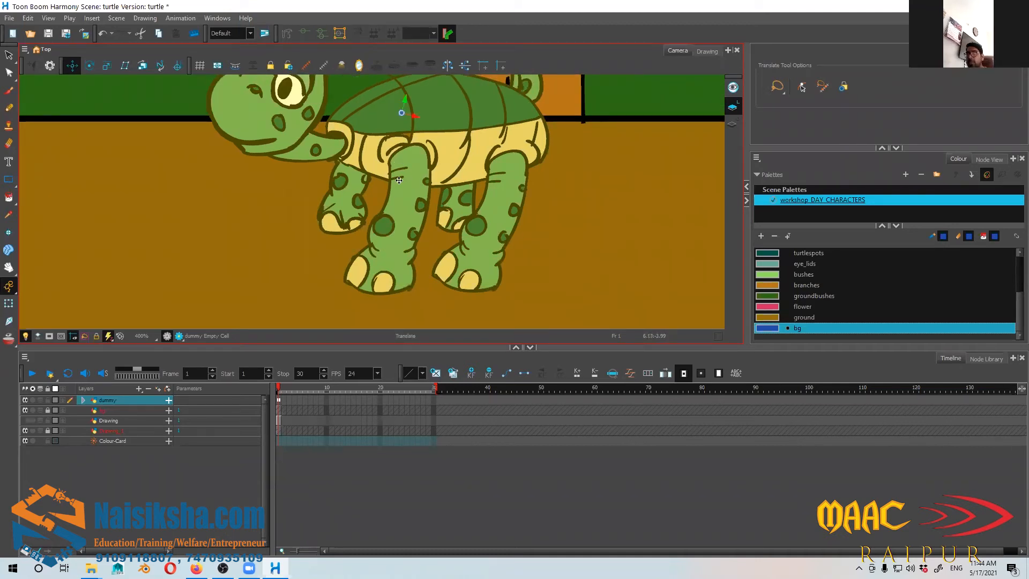
{"action": "key", "text": "space"}
{"action": "left_click_drag", "start_coordinate": [400, 180], "coordinate": [422, 246]}
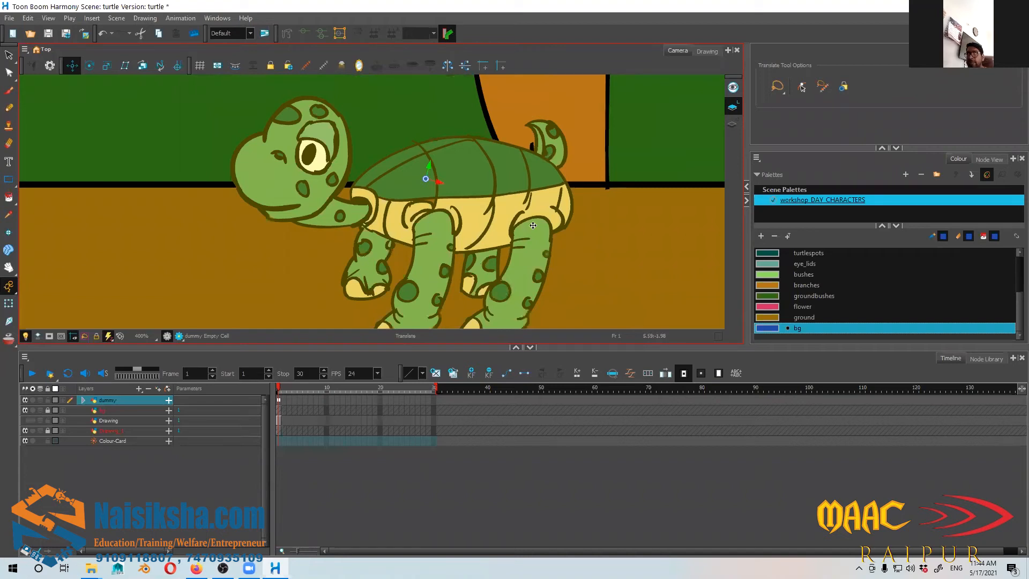
{"action": "left_click_drag", "start_coordinate": [628, 299], "coordinate": [508, 267]}
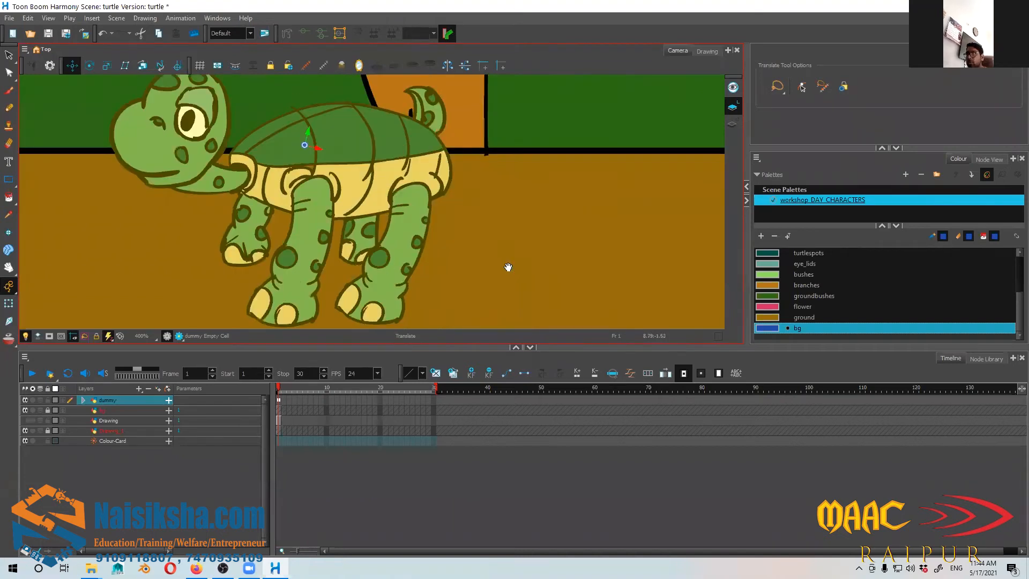
{"action": "scroll", "coordinate": [508, 267], "scroll_direction": "down", "scroll_amount": 1}
{"action": "scroll", "coordinate": [508, 267], "scroll_direction": "down", "scroll_amount": 1}
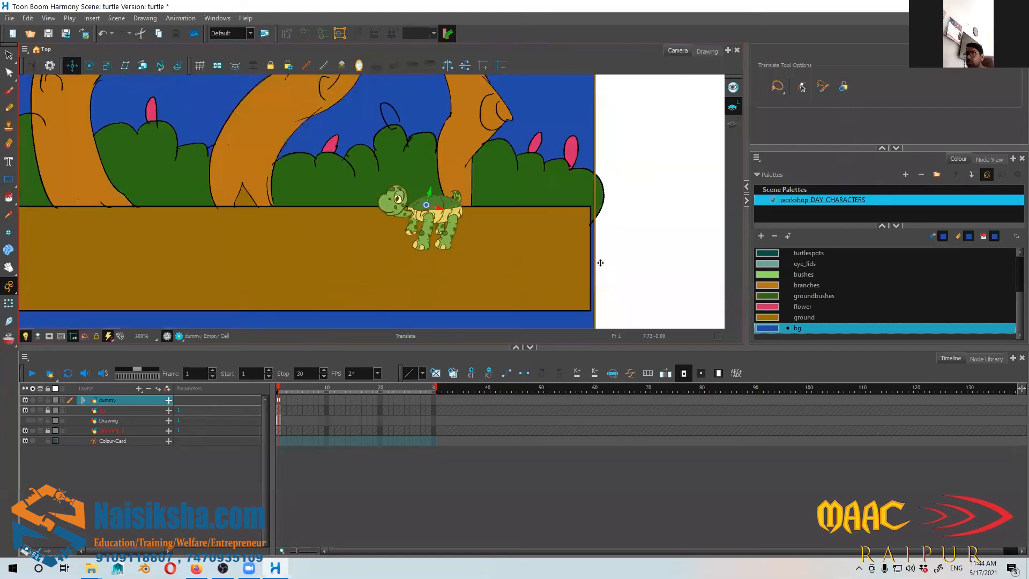
{"action": "key", "text": "shift+n"}
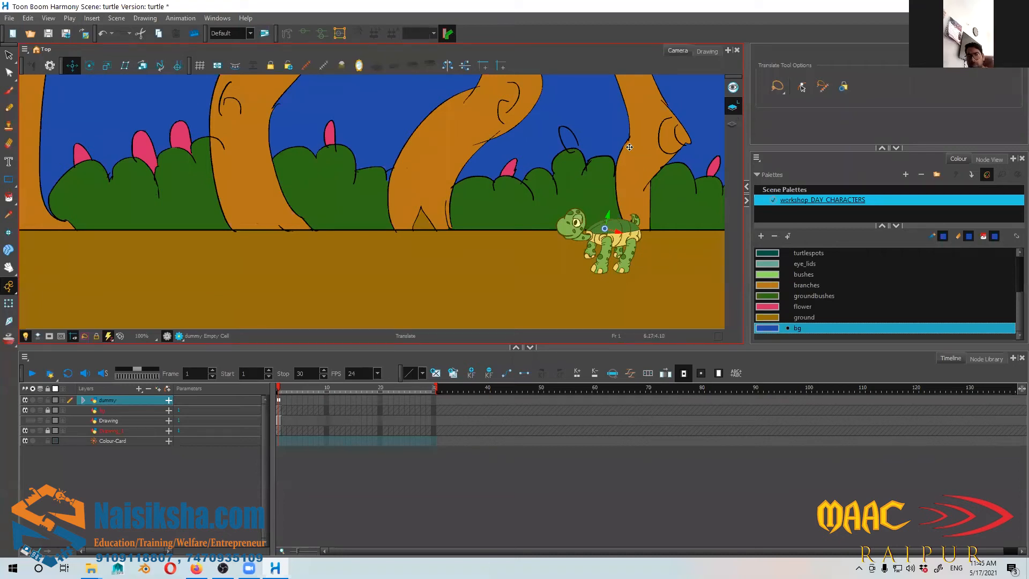
{"action": "key", "text": "space"}
{"action": "left_click_drag", "start_coordinate": [543, 248], "coordinate": [575, 272]}
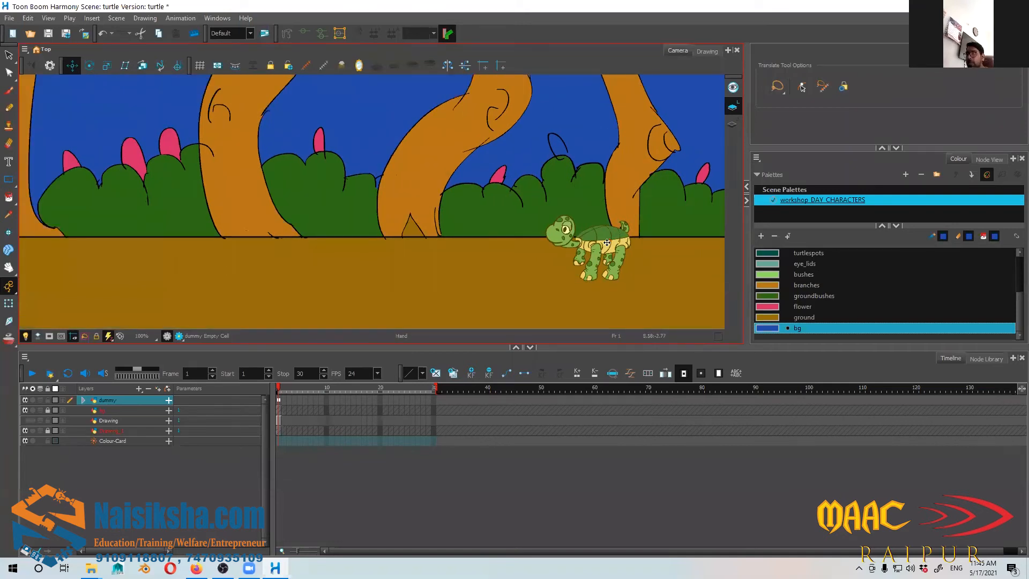
{"action": "left_click_drag", "start_coordinate": [525, 241], "coordinate": [543, 288]}
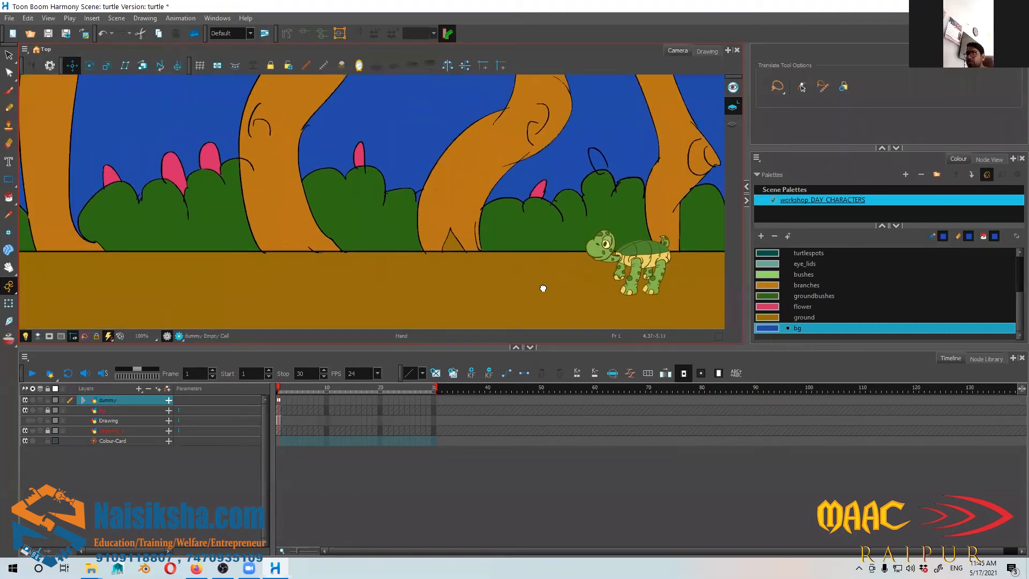
{"action": "left_click_drag", "start_coordinate": [655, 259], "coordinate": [658, 262]}
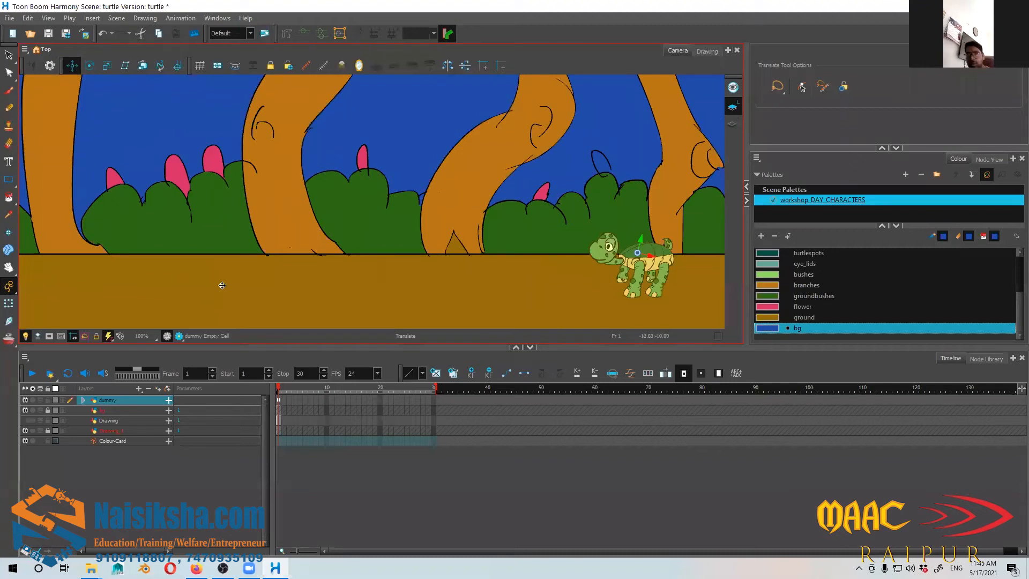
Step: Try moving the whole turtle along the ground past the trees in its facing direction, and undo the move
{"action": "left_click", "coordinate": [332, 490]}
{"action": "left_click", "coordinate": [362, 372]}
{"action": "left_click_drag", "start_coordinate": [600, 228], "coordinate": [165, 231]}
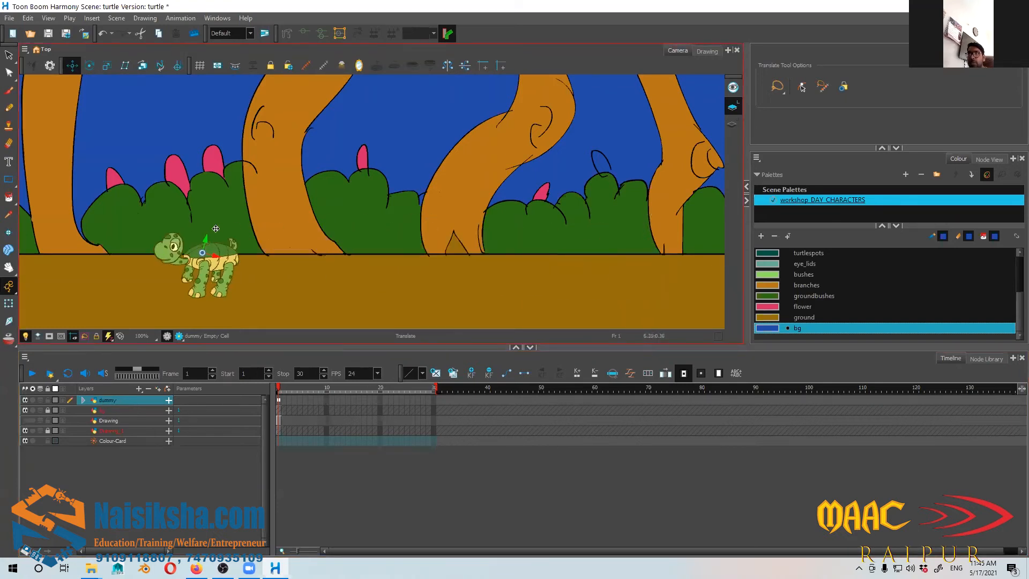
{"action": "key", "text": "ctrl+z"}
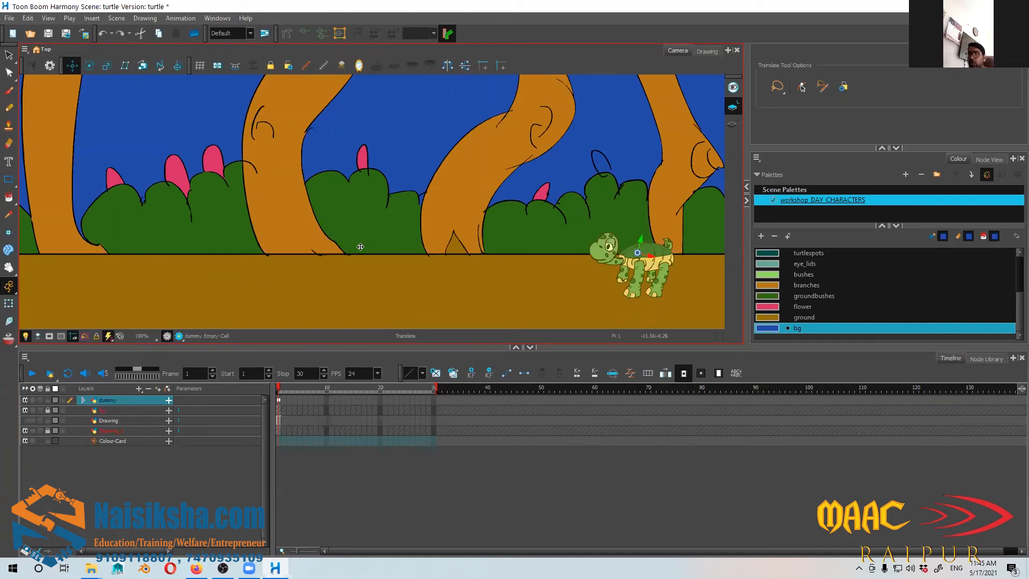
Step: Extend the exposure of the dummy layer to frame 24, overwriting the existing frames
{"action": "left_click_drag", "start_coordinate": [283, 388], "coordinate": [278, 388]}
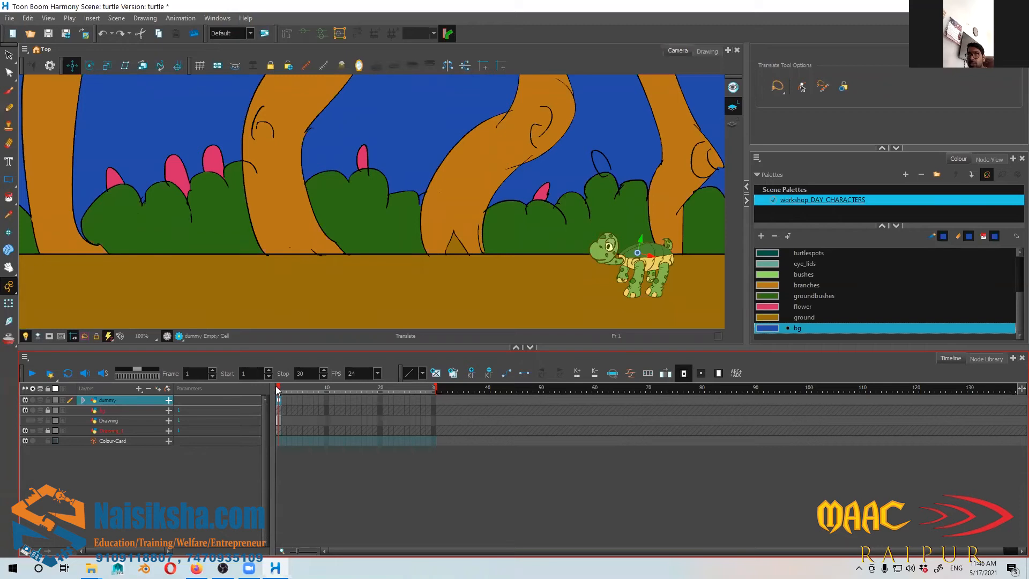
{"action": "left_click", "coordinate": [656, 250]}
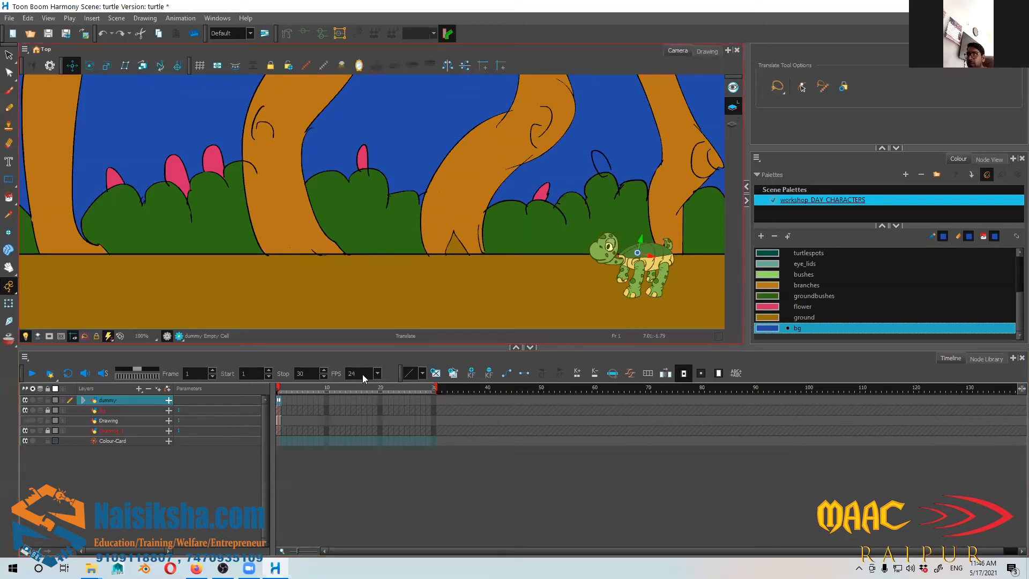
{"action": "left_click", "coordinate": [327, 400]}
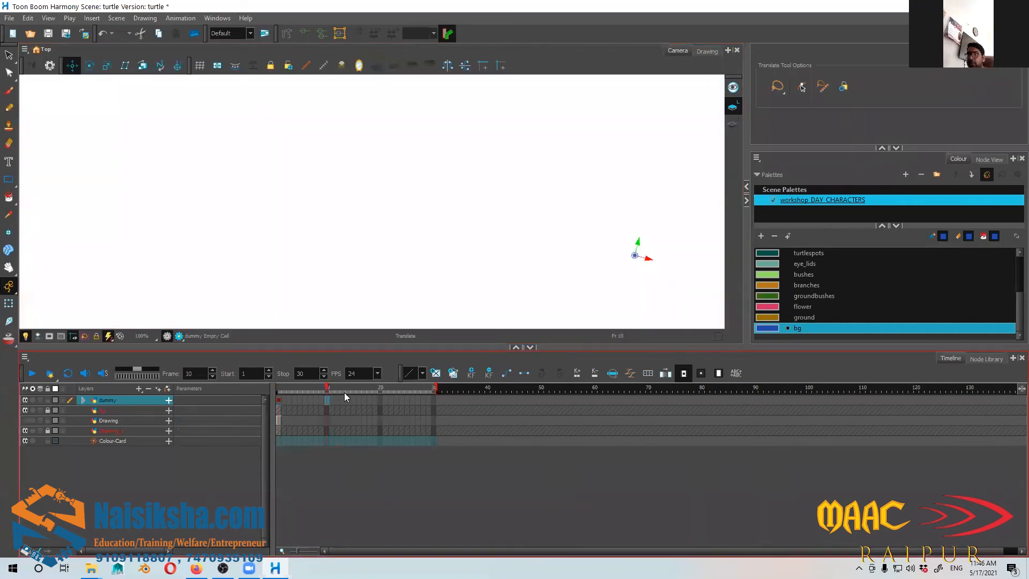
{"action": "left_click_drag", "start_coordinate": [374, 393], "coordinate": [390, 396]}
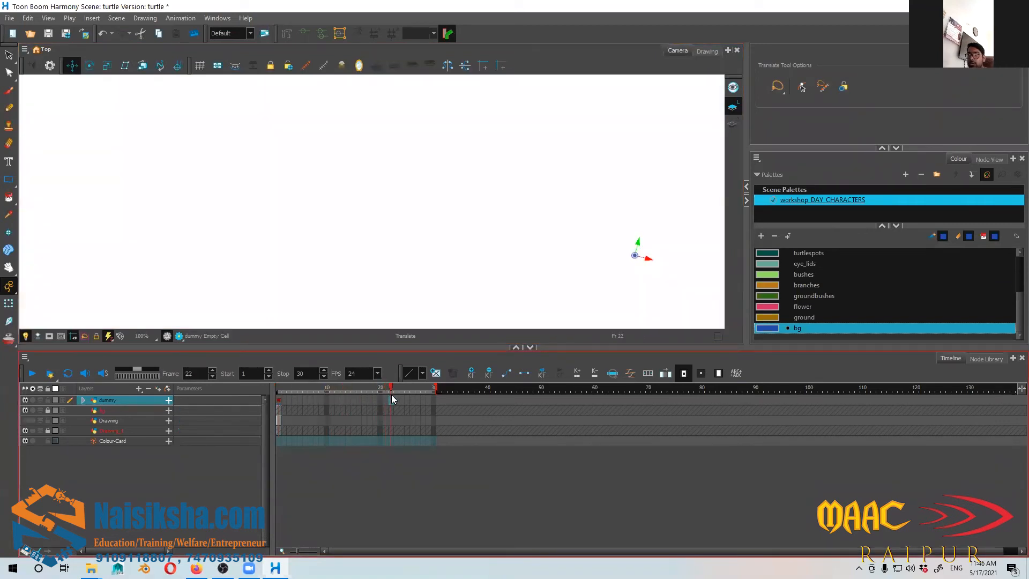
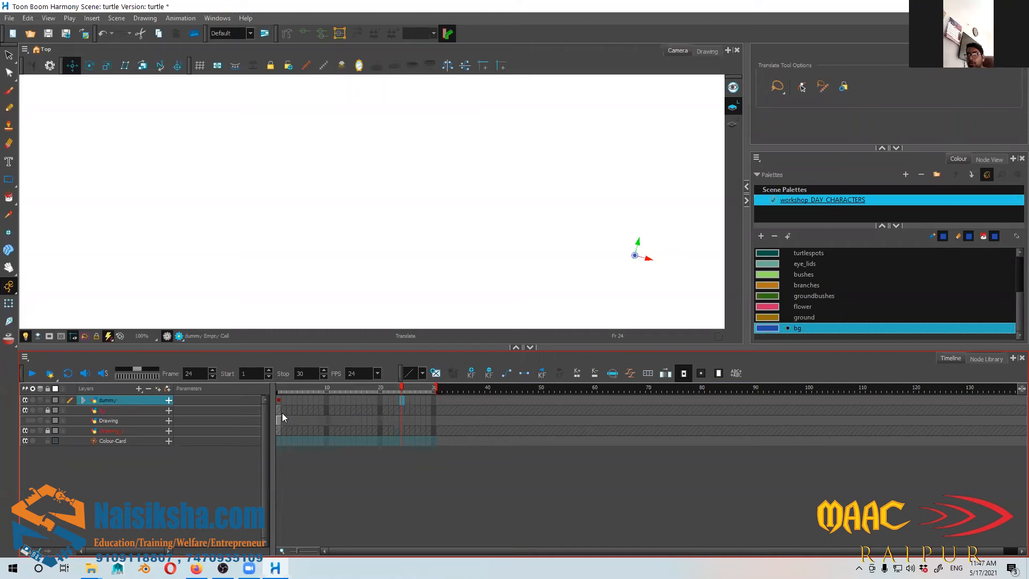
{"action": "left_click", "coordinate": [400, 400]}
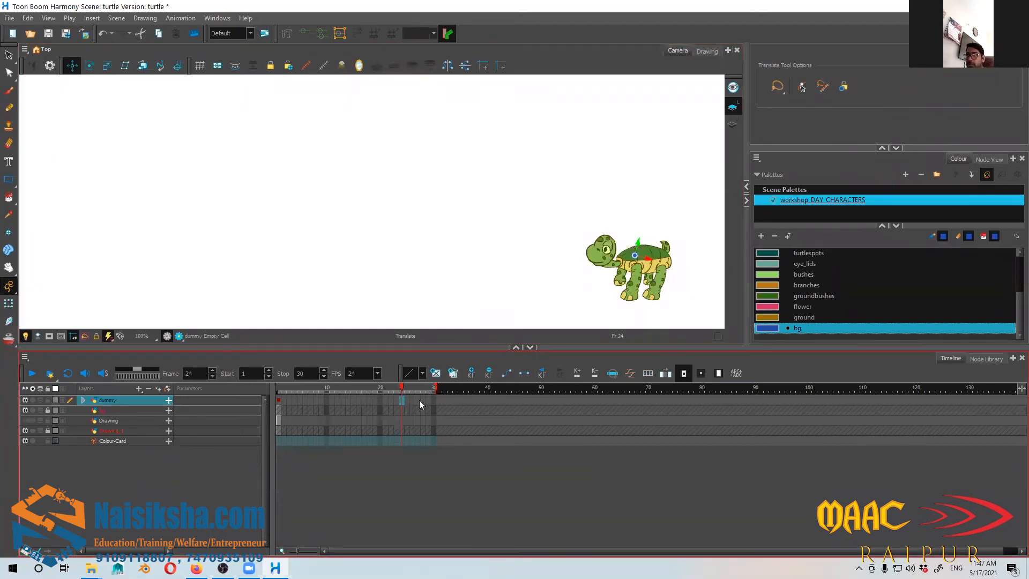
{"action": "mouse_move", "coordinate": [289, 386]}
{"action": "left_mouse_down"}
{"action": "mouse_move", "coordinate": [386, 389]}
{"action": "mouse_move", "coordinate": [287, 387]}
{"action": "mouse_move", "coordinate": [304, 386]}
{"action": "left_mouse_up"}
{"action": "left_click", "coordinate": [401, 399]}
{"action": "key", "text": "F5"}
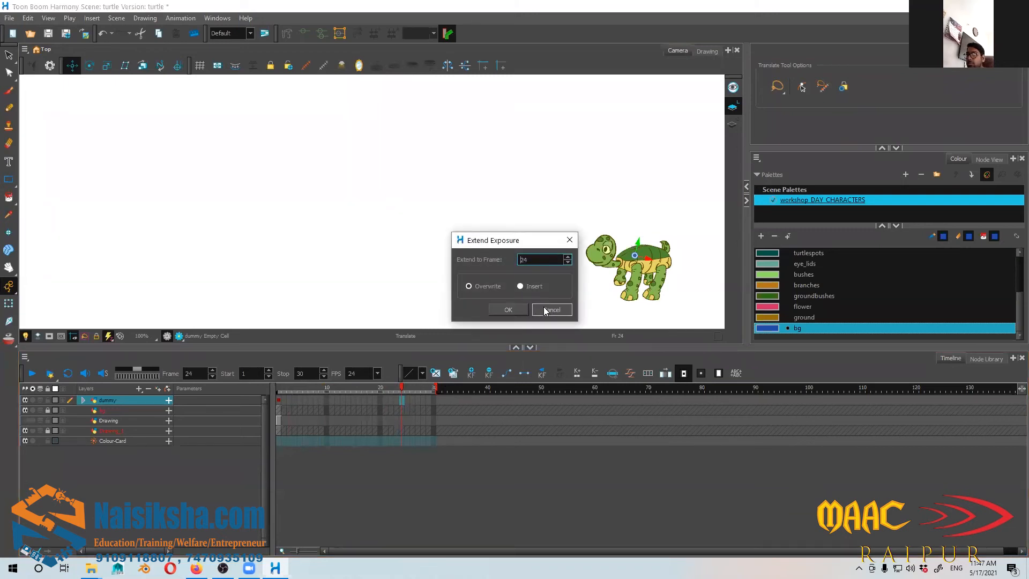
{"action": "left_click", "coordinate": [498, 311]}
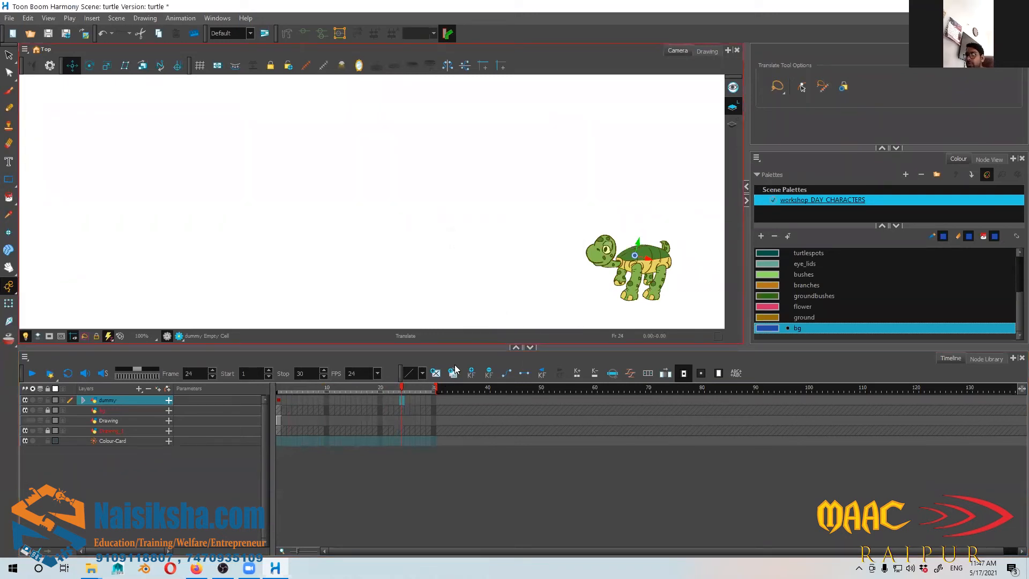
Step: Expand the dummy layer and check the exposure of its body-part layers up to frame 24
{"action": "left_click", "coordinate": [84, 401]}
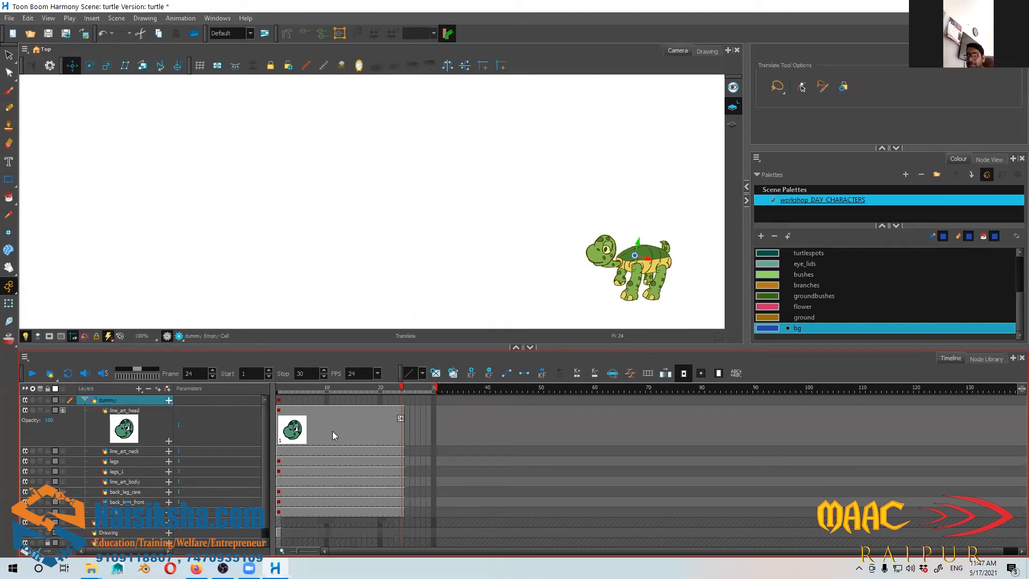
{"action": "left_click", "coordinate": [384, 426]}
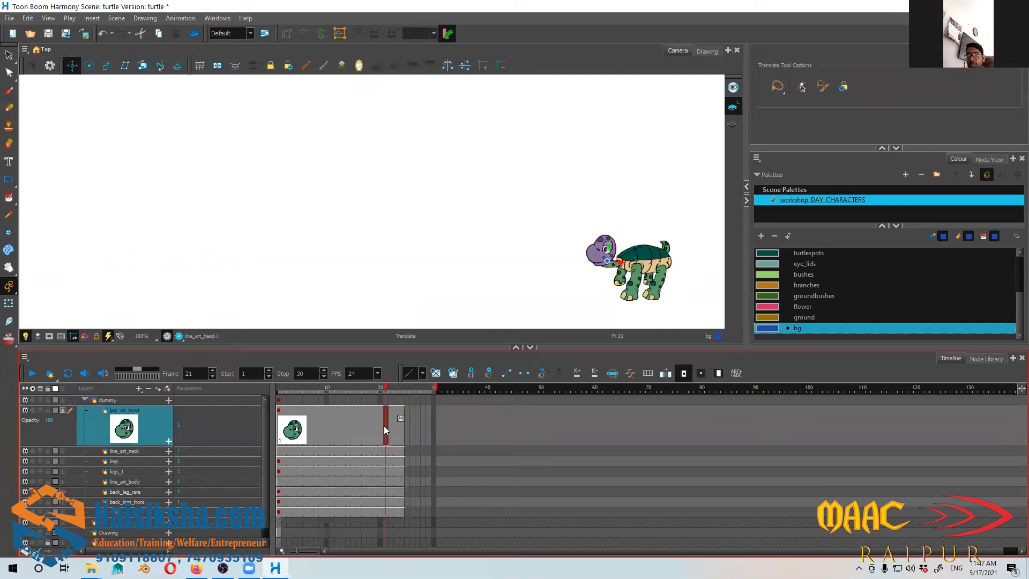
{"action": "left_click", "coordinate": [358, 451]}
{"action": "left_click", "coordinate": [361, 460]}
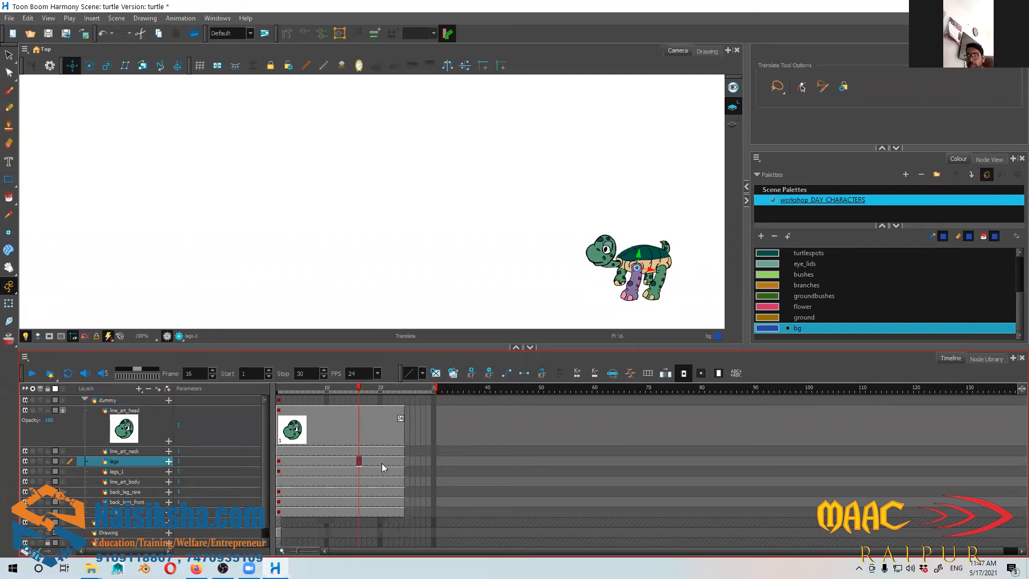
{"action": "left_click", "coordinate": [381, 463]}
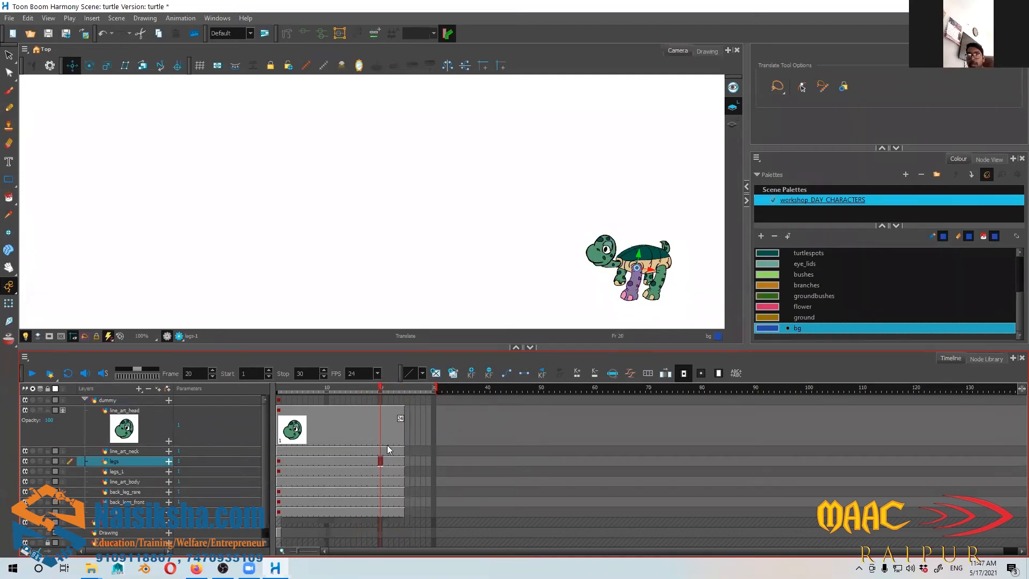
{"action": "left_click_drag", "start_coordinate": [378, 387], "coordinate": [401, 414]}
{"action": "scroll", "coordinate": [354, 441], "scroll_direction": "down", "scroll_amount": 1}
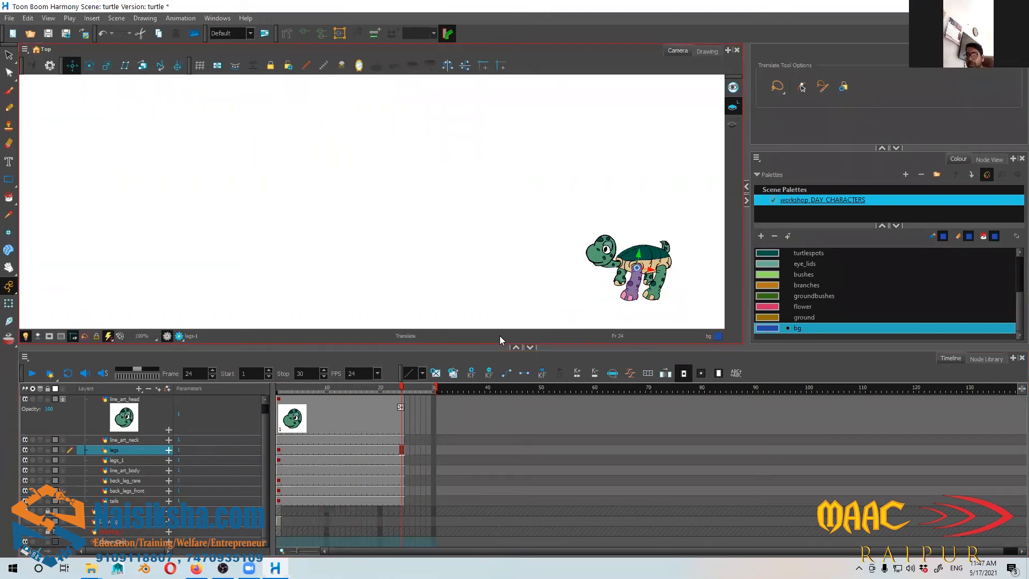
Step: Unlock the bg layer with the trees and bushes and extend its exposure to frame 24
{"action": "left_click", "coordinate": [277, 519]}
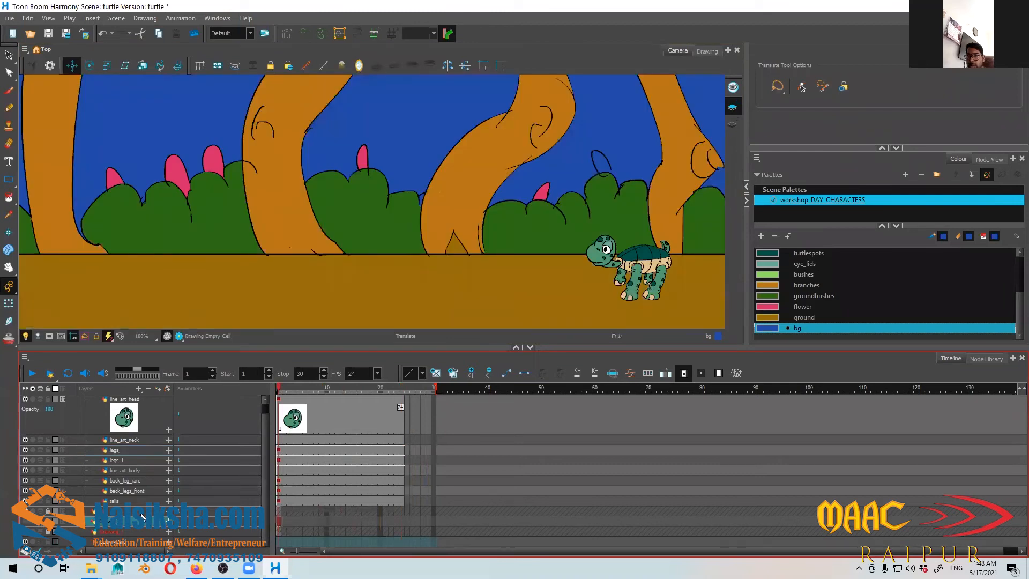
{"action": "left_click", "coordinate": [139, 511]}
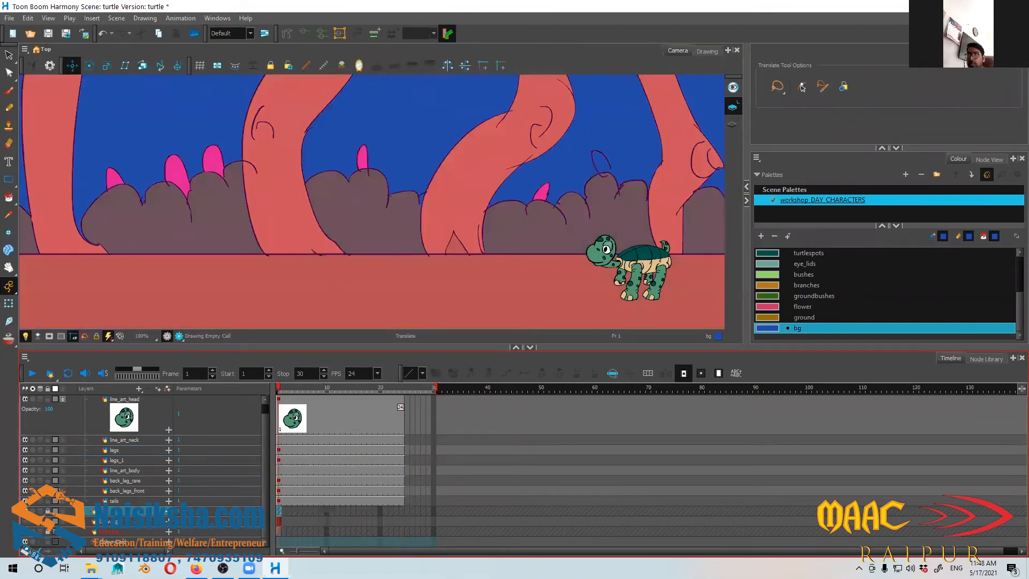
{"action": "left_click_drag", "start_coordinate": [305, 391], "coordinate": [403, 392]}
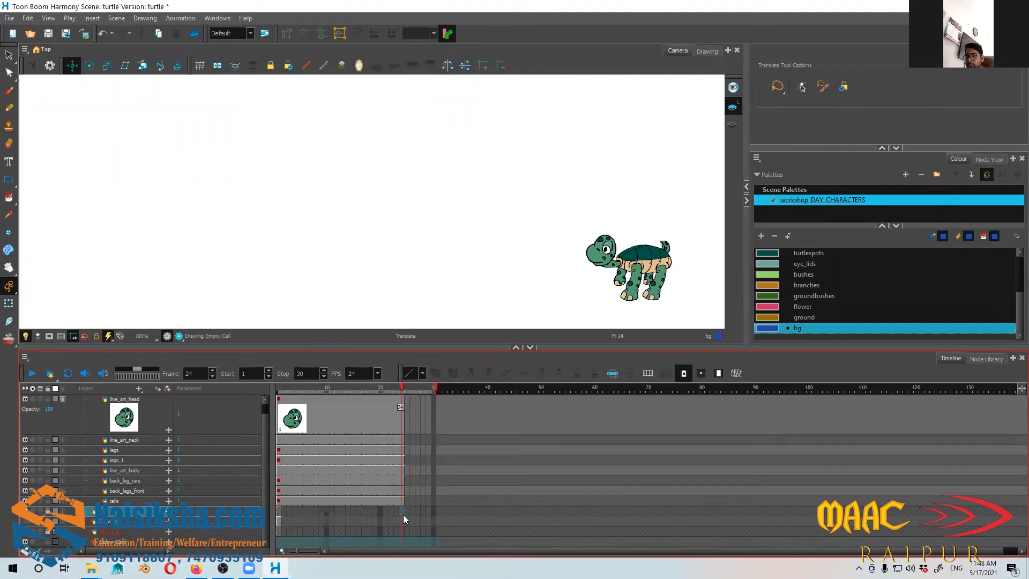
{"action": "left_click", "coordinate": [51, 514]}
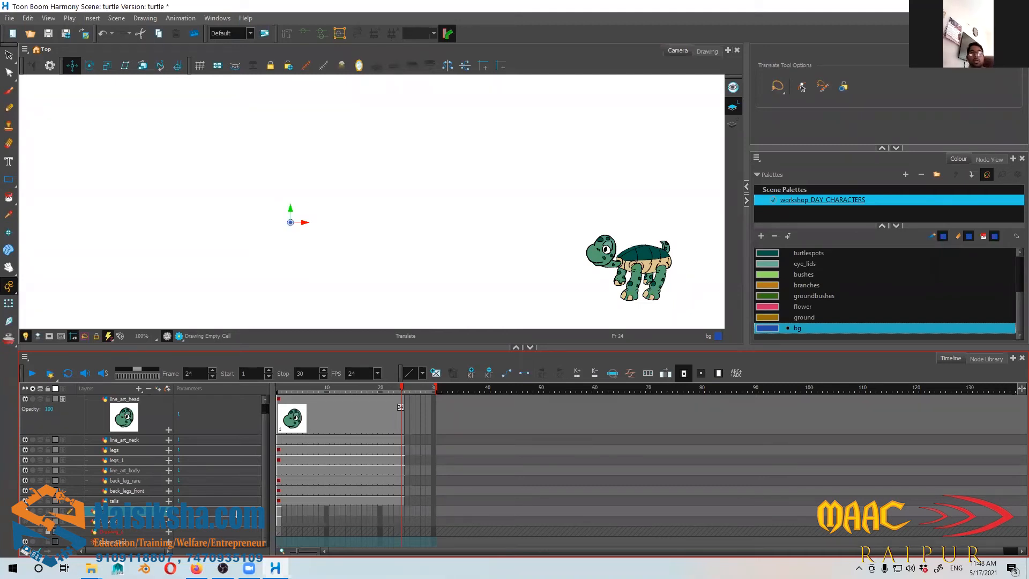
{"action": "left_click", "coordinate": [48, 515]}
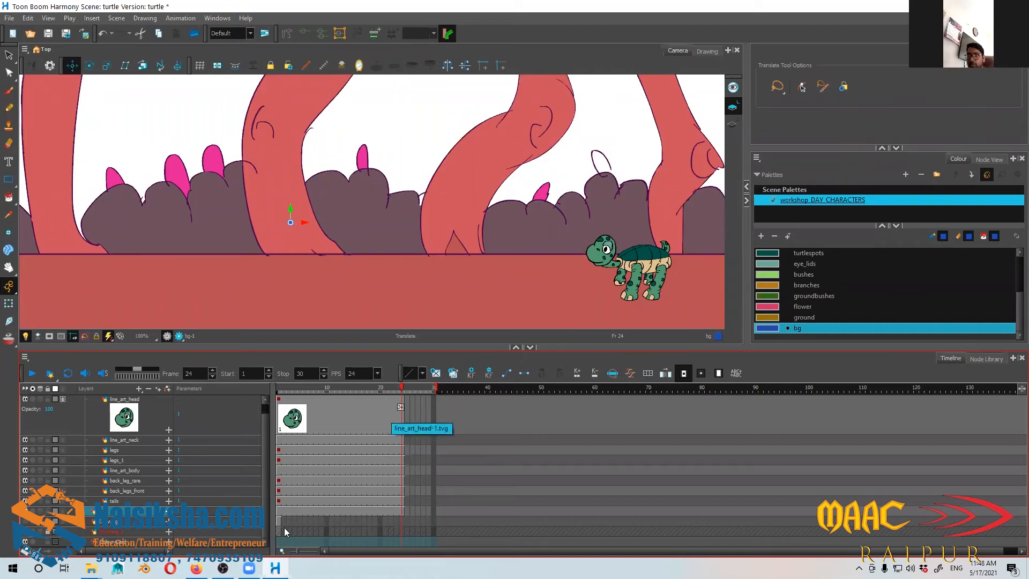
Step: Unlock the Drawing_1 sky layer and extend its exposure to frame 24
{"action": "left_click", "coordinate": [87, 535]}
{"action": "left_click", "coordinate": [49, 532]}
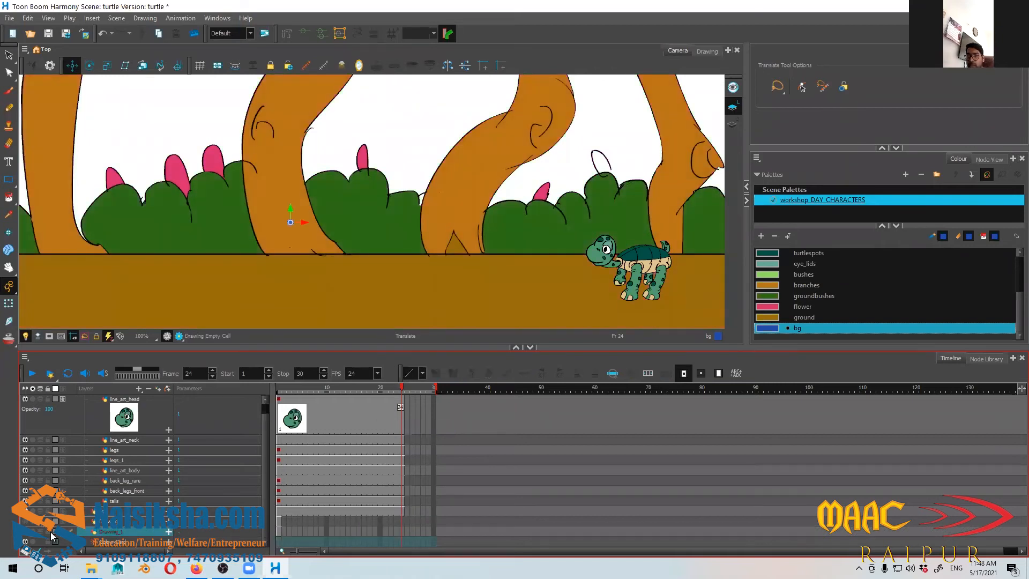
{"action": "key", "text": "F5"}
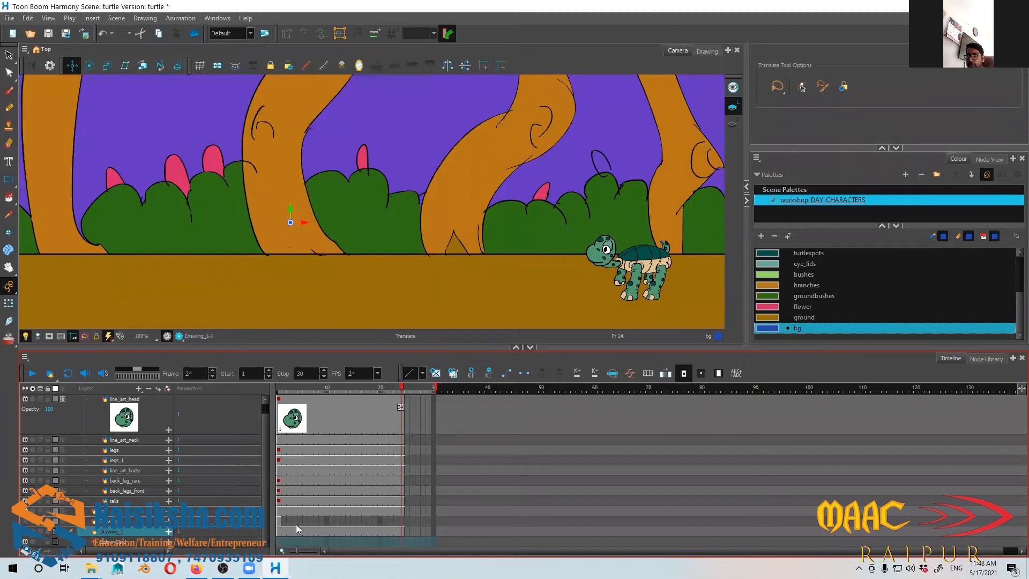
Step: Extend the scene's end to frame 50 and lock the Drawing_1 and bg layers
{"action": "mouse_move", "coordinate": [353, 388]}
{"action": "left_mouse_down"}
{"action": "mouse_move", "coordinate": [272, 396]}
{"action": "mouse_move", "coordinate": [440, 407]}
{"action": "mouse_move", "coordinate": [402, 389]}
{"action": "left_mouse_up"}
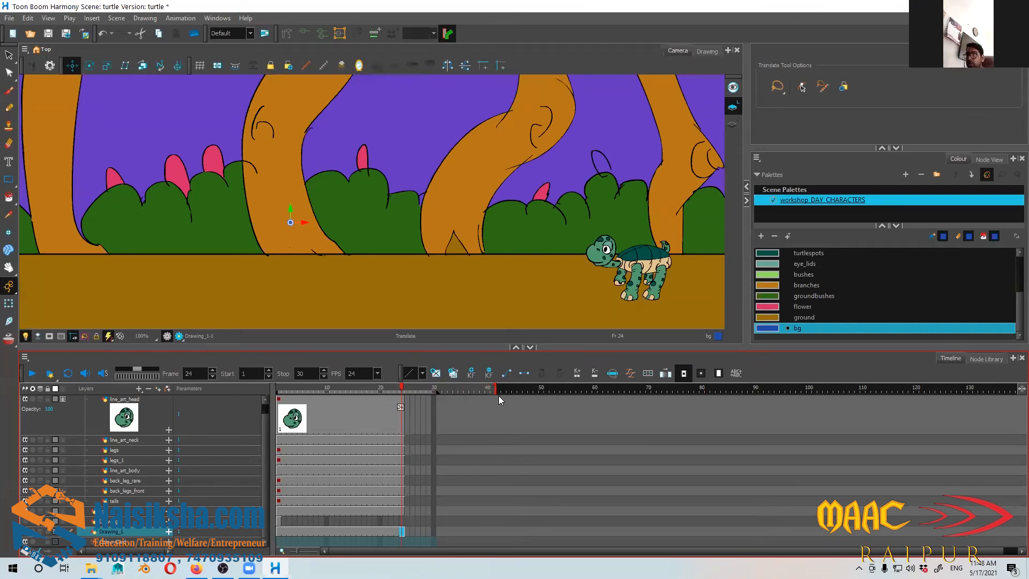
{"action": "left_click", "coordinate": [546, 397]}
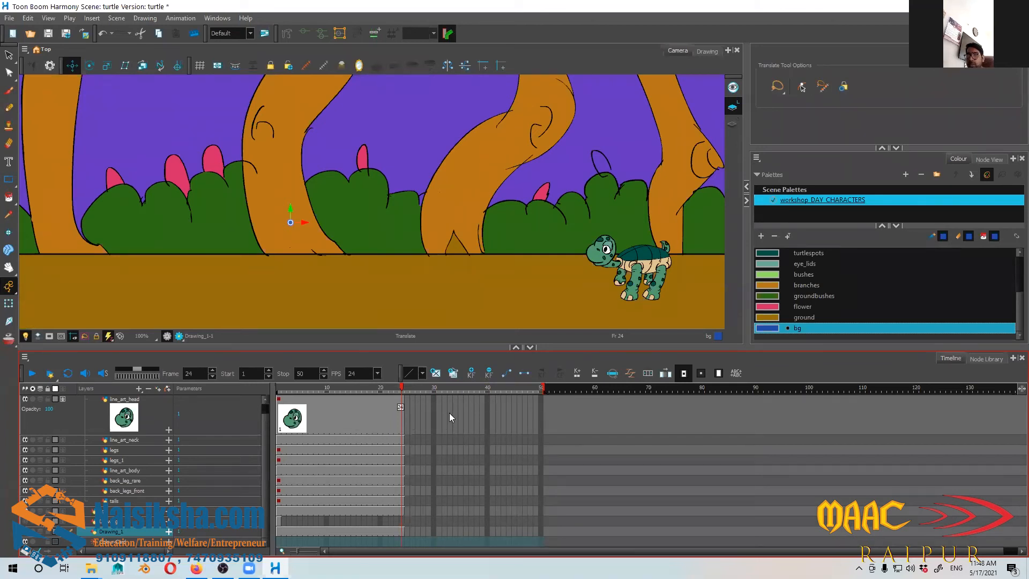
{"action": "left_click_drag", "start_coordinate": [289, 397], "coordinate": [404, 401]}
{"action": "left_click", "coordinate": [48, 531]}
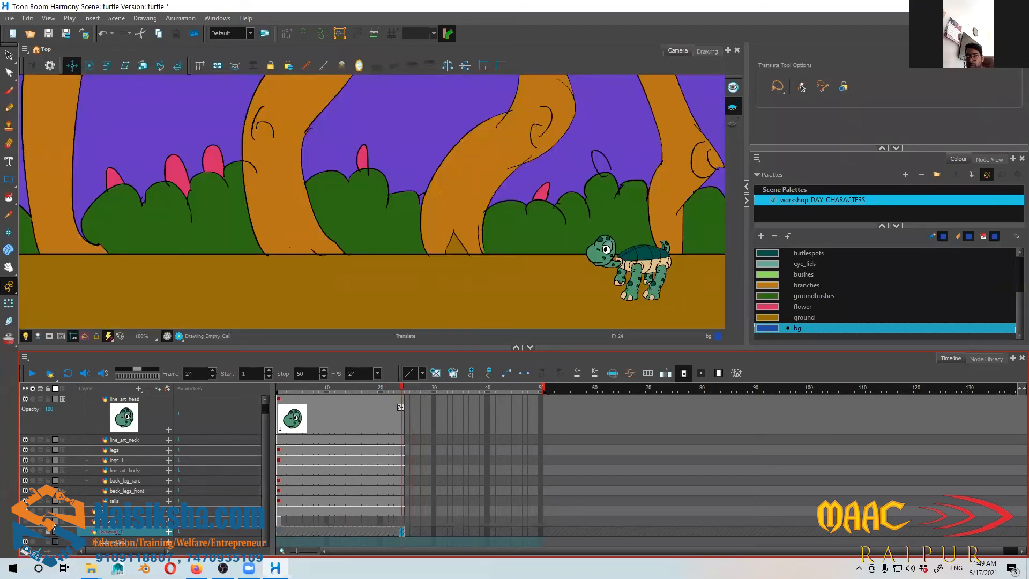
{"action": "left_click", "coordinate": [48, 512]}
Step: Scrub the timeline back to frame 1 and examine the turtle and background in a wider camera view
{"action": "left_click_drag", "start_coordinate": [397, 397], "coordinate": [349, 401]}
{"action": "left_click", "coordinate": [385, 422]}
{"action": "left_click", "coordinate": [297, 435]}
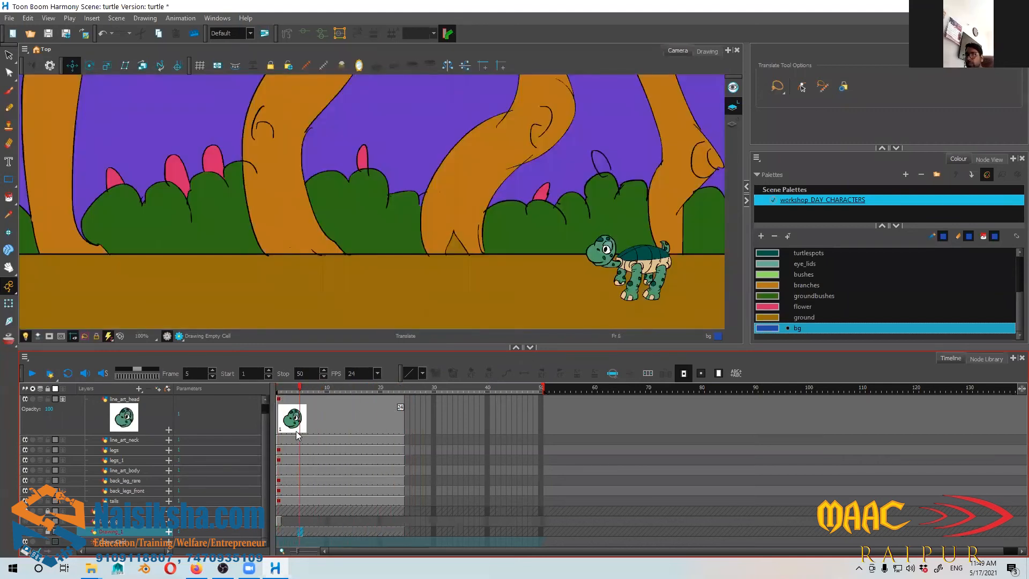
{"action": "left_click_drag", "start_coordinate": [298, 435], "coordinate": [278, 429]}
{"action": "scroll", "coordinate": [499, 247], "scroll_direction": "down", "scroll_amount": 4}
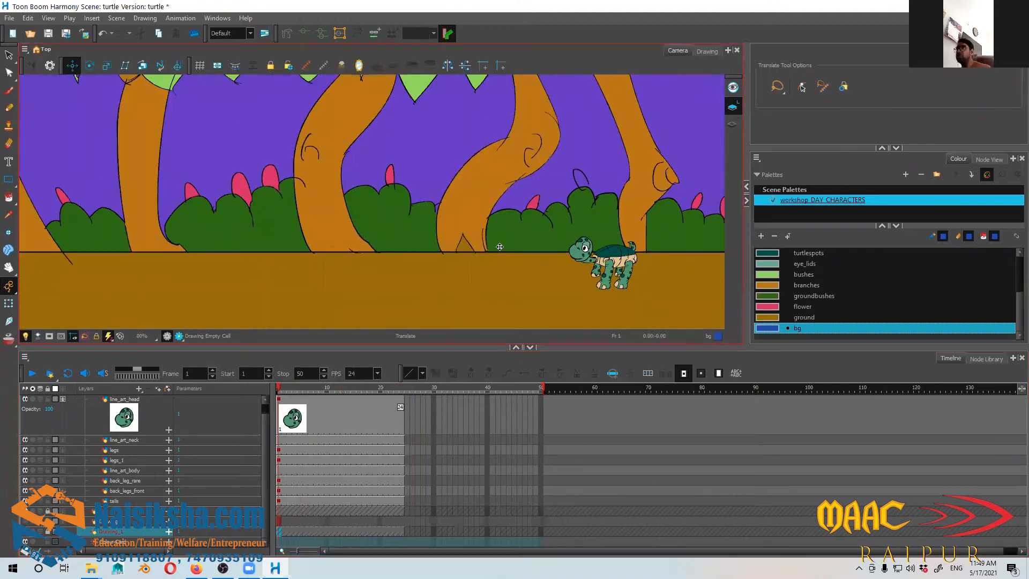
{"action": "scroll", "coordinate": [491, 250], "scroll_direction": "up", "scroll_amount": 2}
{"action": "scroll", "coordinate": [491, 251], "scroll_direction": "up", "scroll_amount": 2}
{"action": "mouse_move", "coordinate": [413, 262]}
{"action": "left_mouse_down"}
{"action": "mouse_move", "coordinate": [407, 272]}
{"action": "mouse_move", "coordinate": [415, 264]}
{"action": "left_mouse_up"}
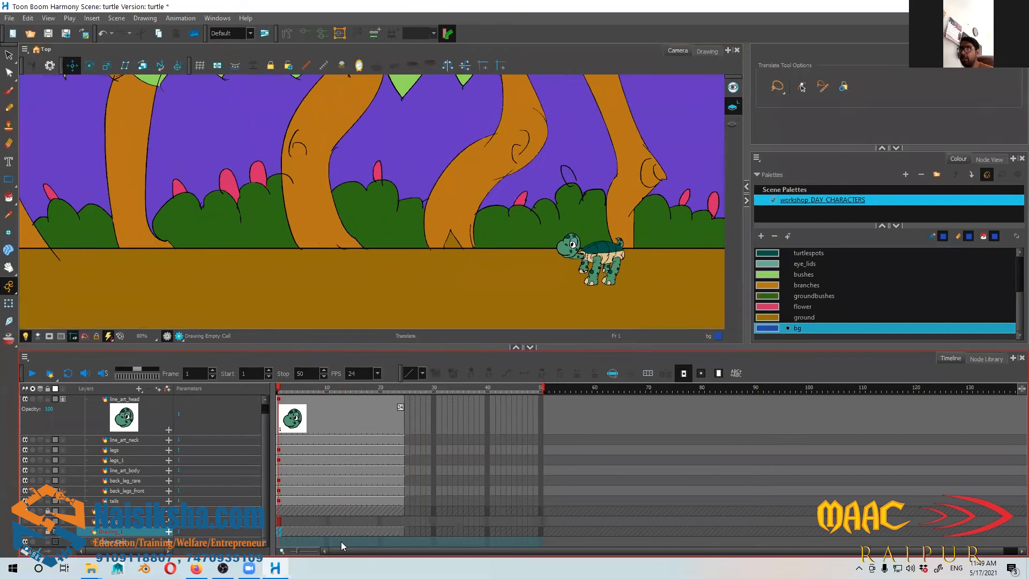
{"action": "scroll", "coordinate": [144, 435], "scroll_direction": "up", "scroll_amount": 1}
Step: At frame 24, move the whole dummy turtle left along the ground to between the two leftmost upright trees
{"action": "left_click", "coordinate": [130, 400]}
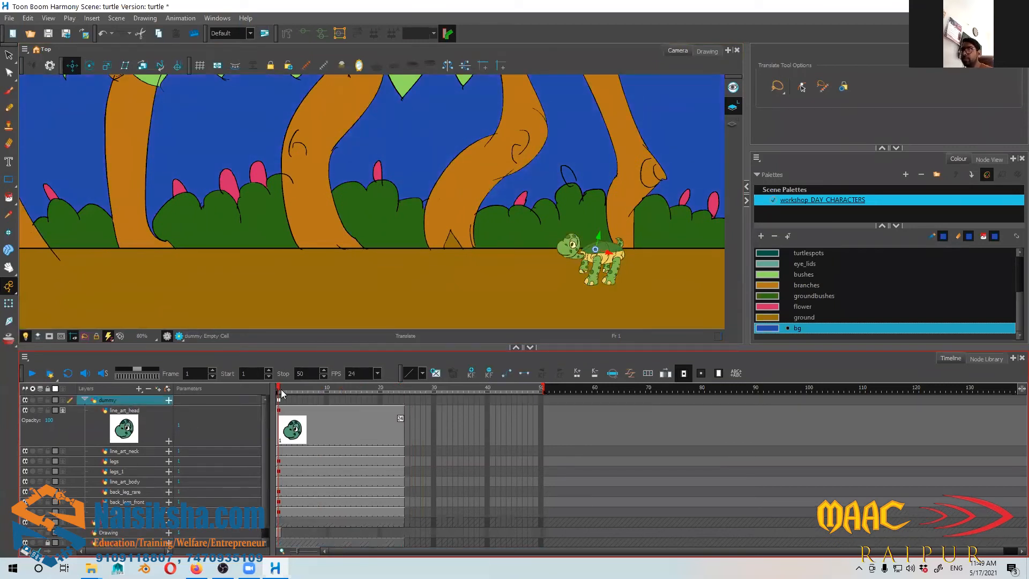
{"action": "left_click_drag", "start_coordinate": [283, 388], "coordinate": [406, 404]}
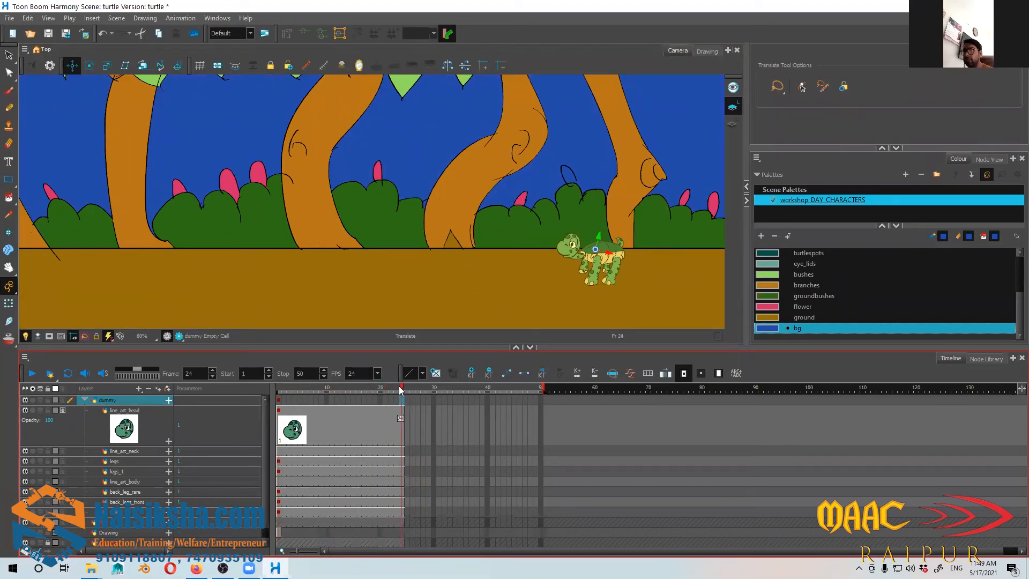
{"action": "mouse_move", "coordinate": [404, 389]}
{"action": "left_mouse_down"}
{"action": "mouse_move", "coordinate": [273, 392]}
{"action": "mouse_move", "coordinate": [402, 389]}
{"action": "left_mouse_up"}
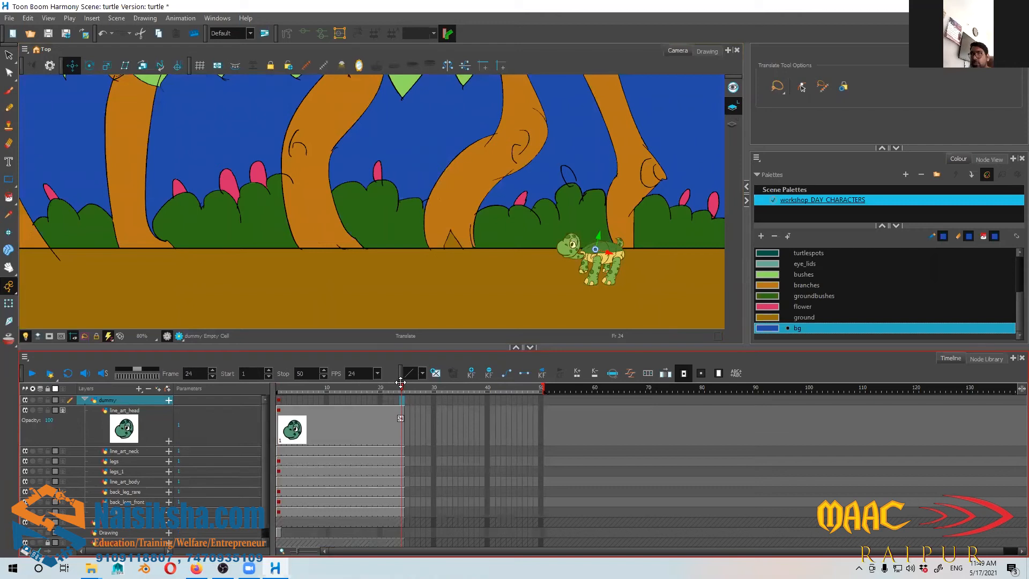
{"action": "left_click", "coordinate": [280, 402]}
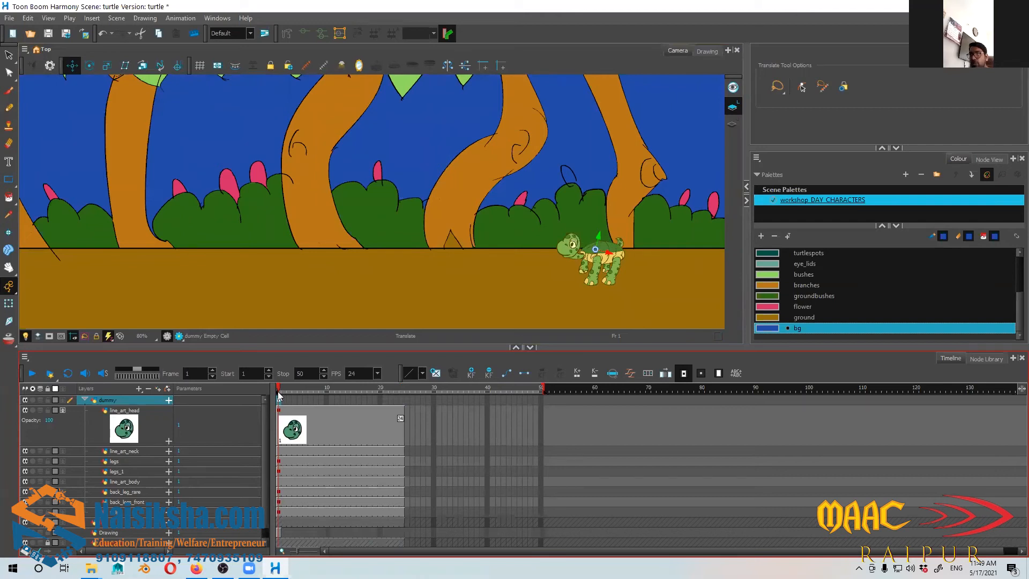
{"action": "left_click_drag", "start_coordinate": [278, 395], "coordinate": [403, 403]}
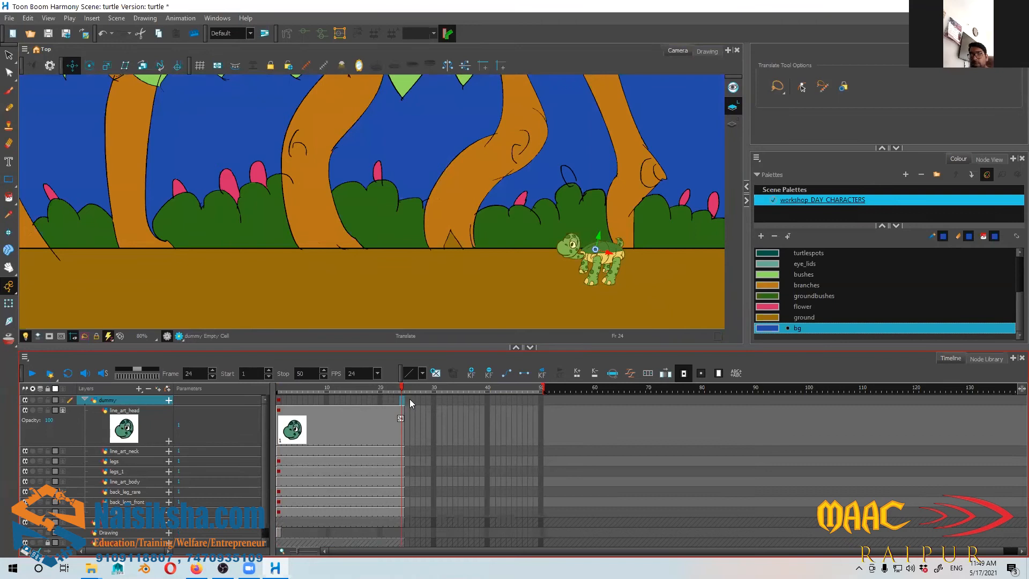
{"action": "left_click_drag", "start_coordinate": [613, 244], "coordinate": [267, 254]}
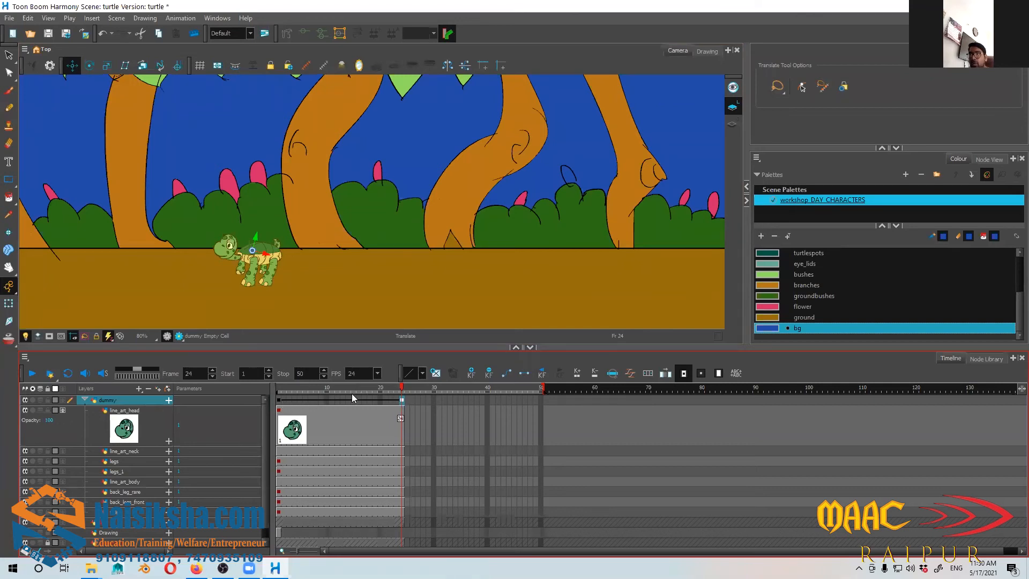
Step: Scrub the turtle's motion from frame 1 and examine the character up close at frame 12
{"action": "mouse_move", "coordinate": [403, 388]}
{"action": "left_mouse_down"}
{"action": "mouse_move", "coordinate": [263, 388]}
{"action": "mouse_move", "coordinate": [402, 399]}
{"action": "left_mouse_up"}
{"action": "mouse_move", "coordinate": [282, 391]}
{"action": "left_mouse_down"}
{"action": "mouse_move", "coordinate": [395, 405]}
{"action": "mouse_move", "coordinate": [342, 413]}
{"action": "mouse_move", "coordinate": [294, 402]}
{"action": "mouse_move", "coordinate": [369, 403]}
{"action": "mouse_move", "coordinate": [275, 397]}
{"action": "left_mouse_up"}
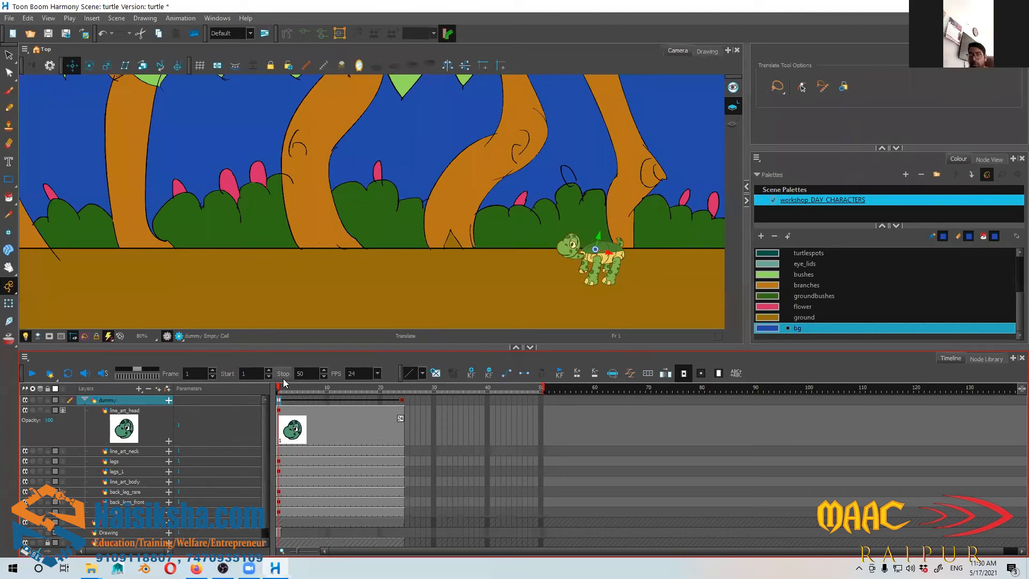
{"action": "left_click_drag", "start_coordinate": [279, 388], "coordinate": [337, 399]}
{"action": "left_click", "coordinate": [337, 400]}
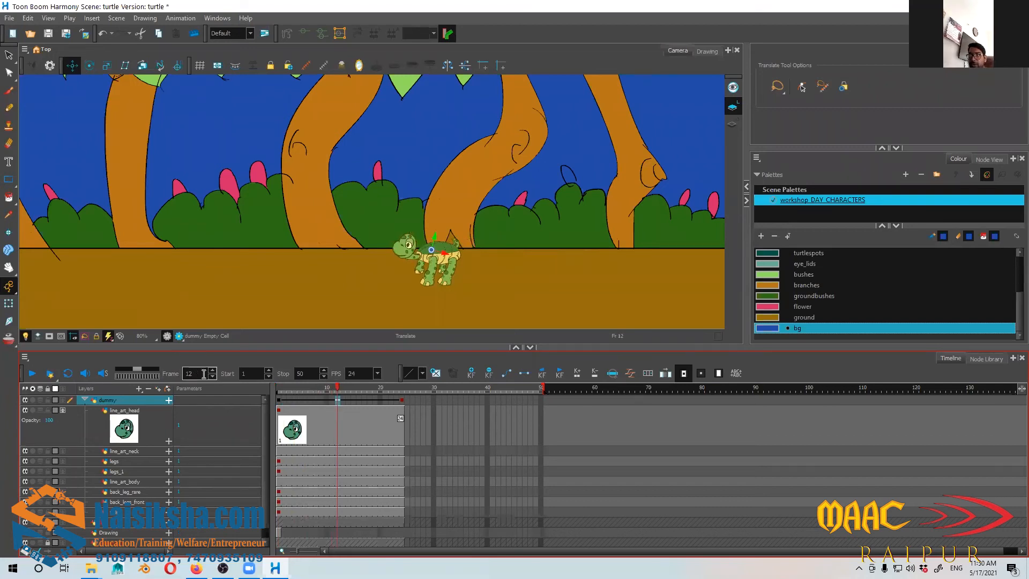
{"action": "left_click", "coordinate": [279, 400]}
{"action": "left_click_drag", "start_coordinate": [275, 393], "coordinate": [339, 401]}
{"action": "scroll", "coordinate": [428, 257], "scroll_direction": "up", "scroll_amount": 4}
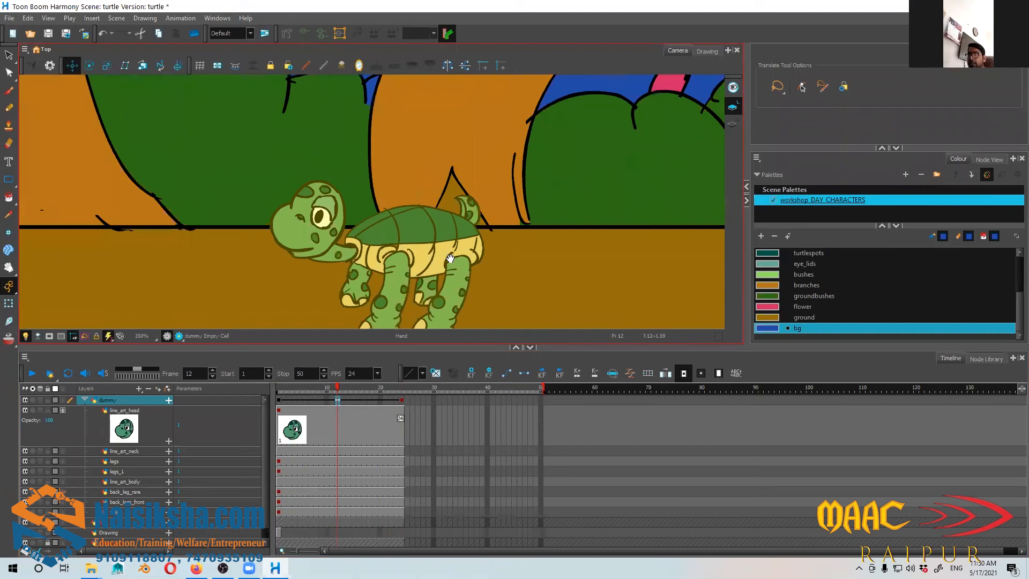
Step: At frame 12, rotate the turtle's head and neck slightly upward with the Rotate tool
{"action": "left_click_drag", "start_coordinate": [451, 258], "coordinate": [480, 214]}
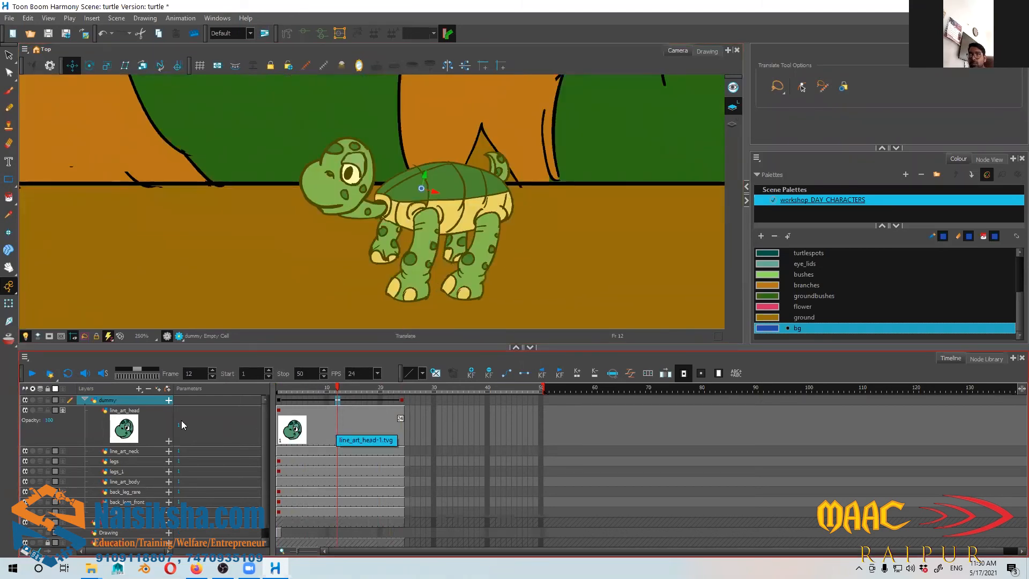
{"action": "left_click", "coordinate": [181, 421]}
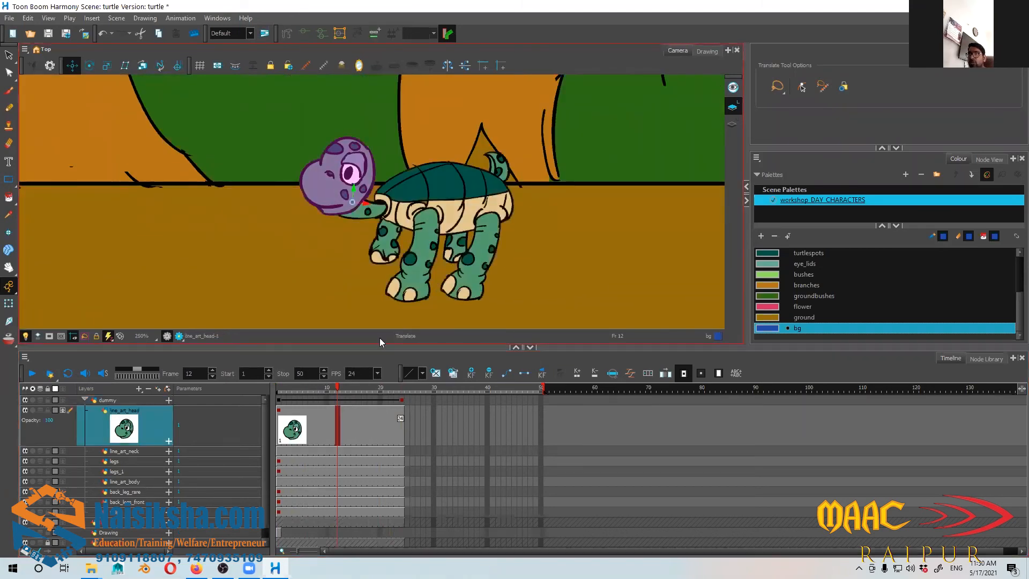
{"action": "left_click", "coordinate": [87, 68]}
{"action": "left_click_drag", "start_coordinate": [369, 180], "coordinate": [372, 180]}
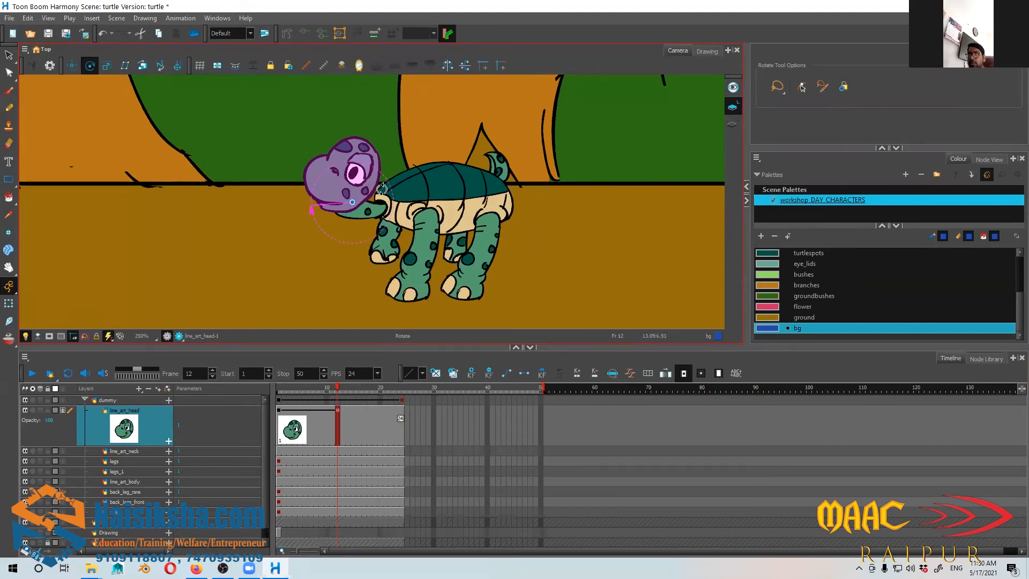
{"action": "left_click", "coordinate": [133, 452]}
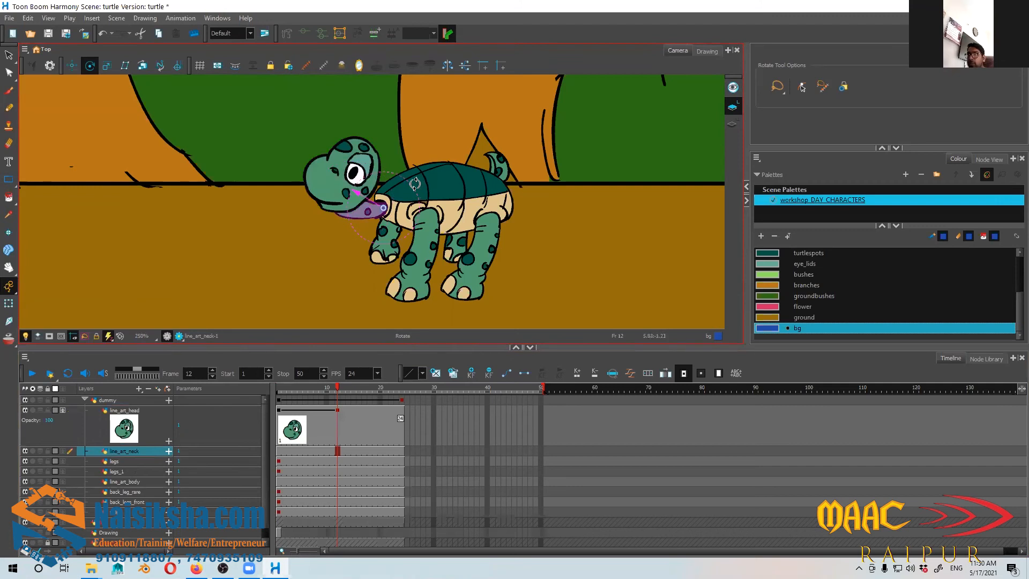
{"action": "left_click_drag", "start_coordinate": [415, 185], "coordinate": [417, 191]}
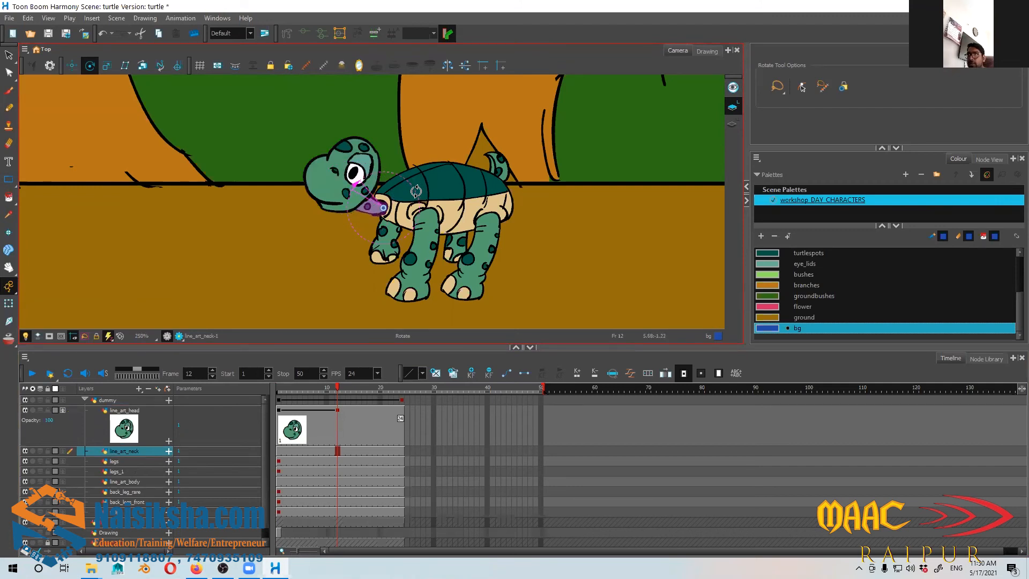
Step: At frame 12, swing the near front leg (legs) backward under the body and slightly rotate the near hind leg (legs_1)
{"action": "left_click", "coordinate": [126, 462]}
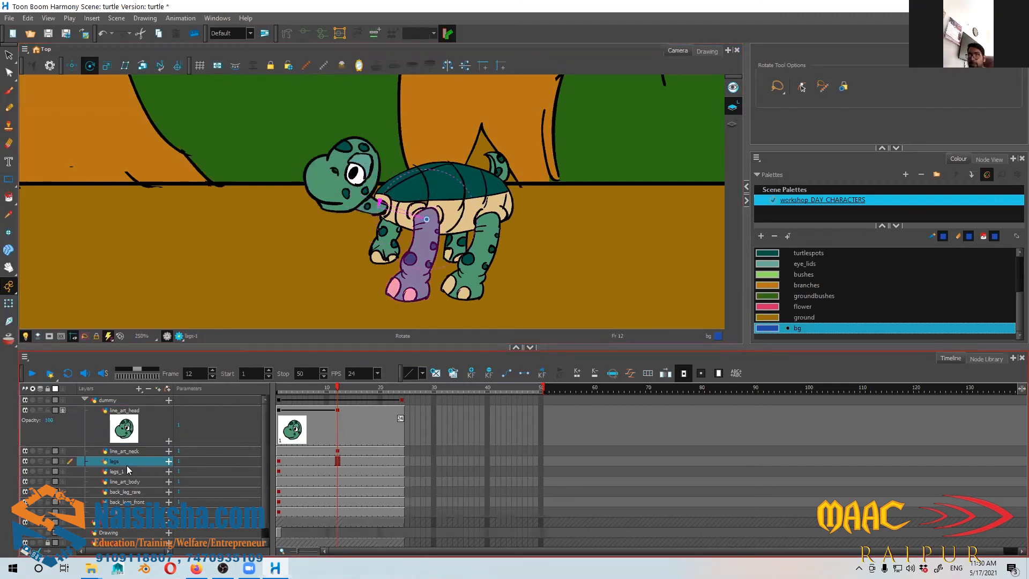
{"action": "left_click_drag", "start_coordinate": [471, 194], "coordinate": [464, 175]}
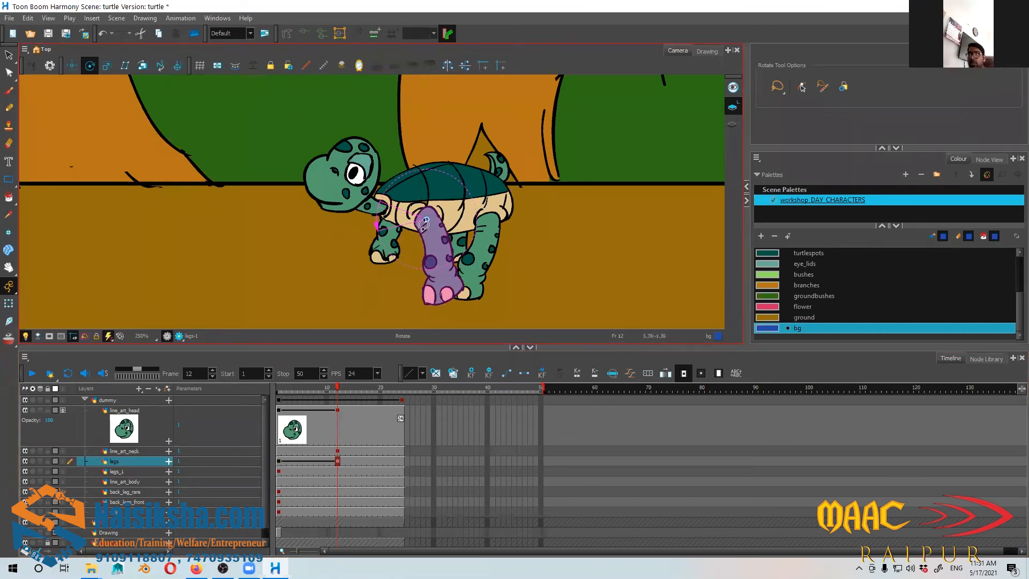
{"action": "left_click_drag", "start_coordinate": [466, 194], "coordinate": [468, 194]}
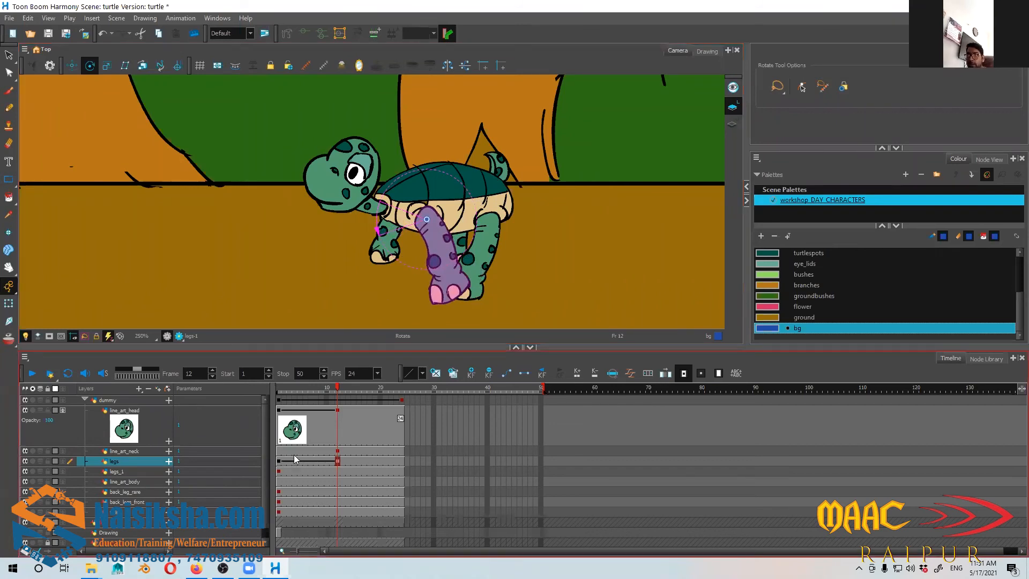
{"action": "left_click", "coordinate": [130, 471]}
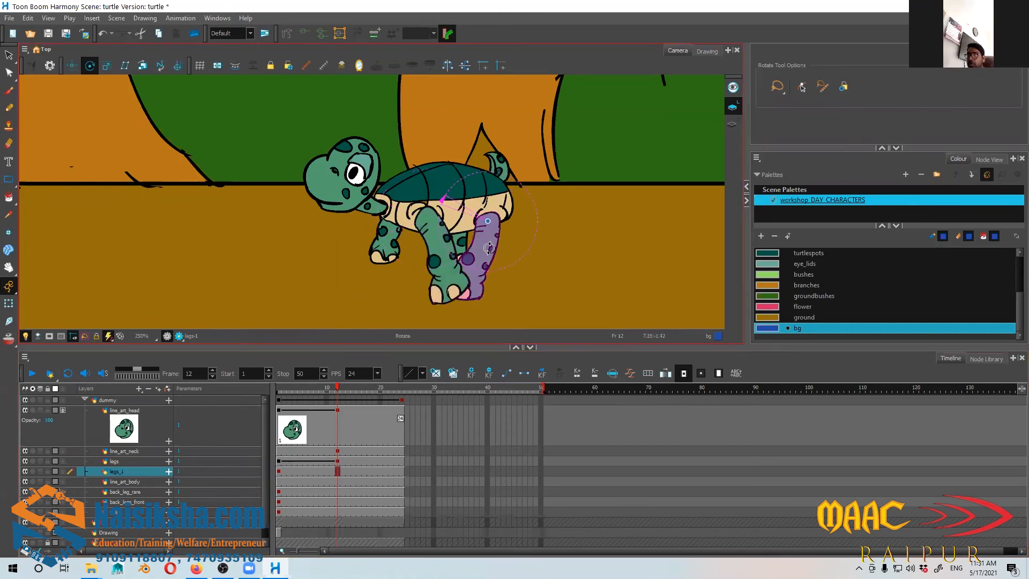
{"action": "mouse_move", "coordinate": [538, 211]}
{"action": "left_mouse_down"}
{"action": "mouse_move", "coordinate": [540, 198]}
{"action": "mouse_move", "coordinate": [544, 223]}
{"action": "left_mouse_up"}
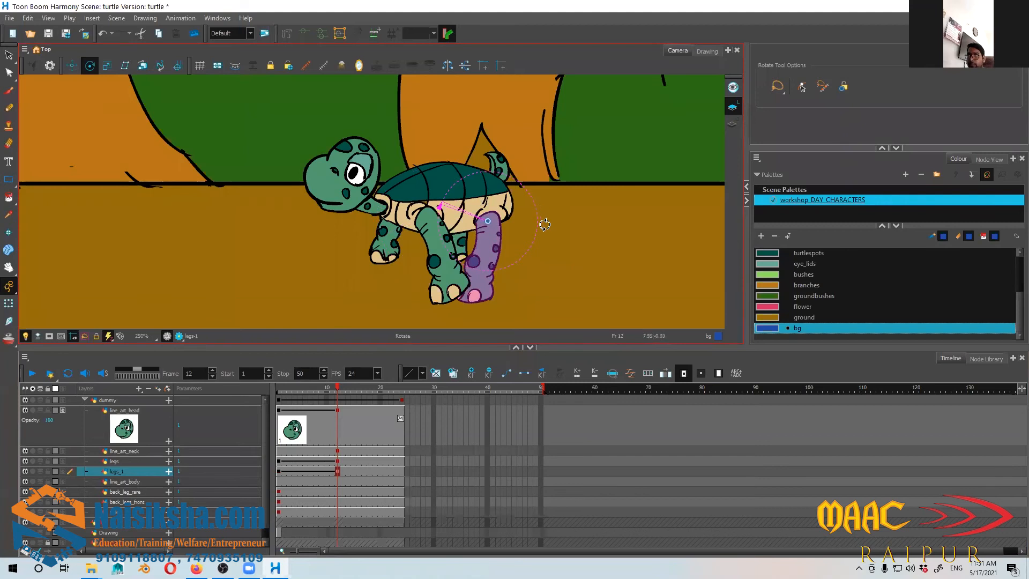
Step: At frame 12, tilt line_art_body very slightly and rotate the far hind leg (back_leg_rare) a little backward
{"action": "left_click", "coordinate": [131, 482]}
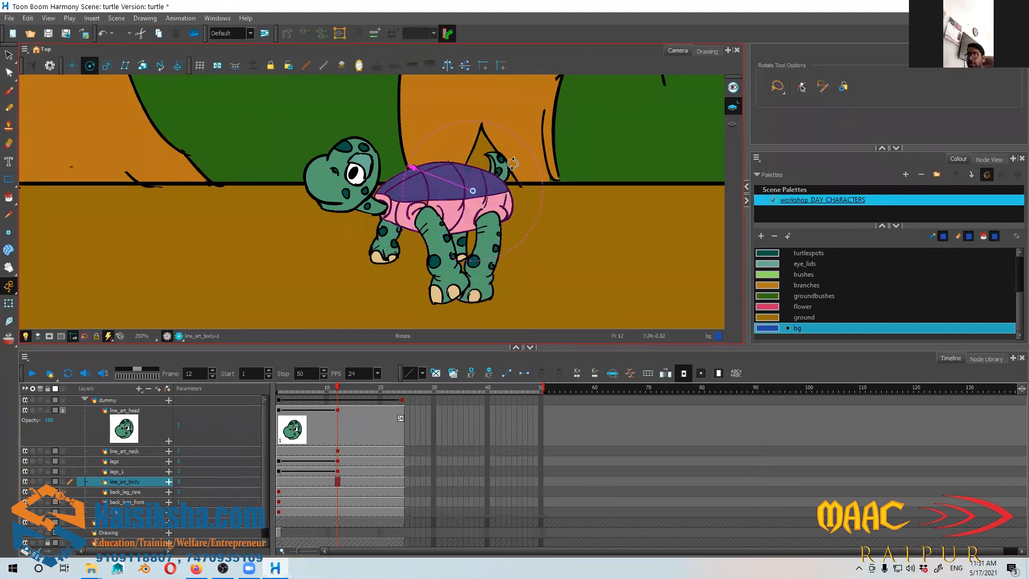
{"action": "left_click_drag", "start_coordinate": [520, 141], "coordinate": [520, 135]}
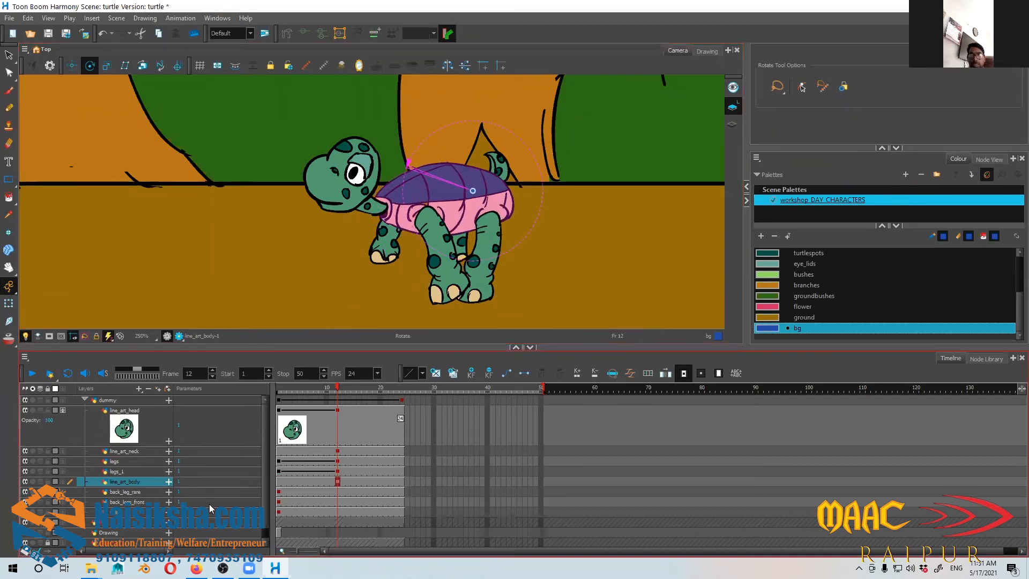
{"action": "left_click", "coordinate": [116, 493]}
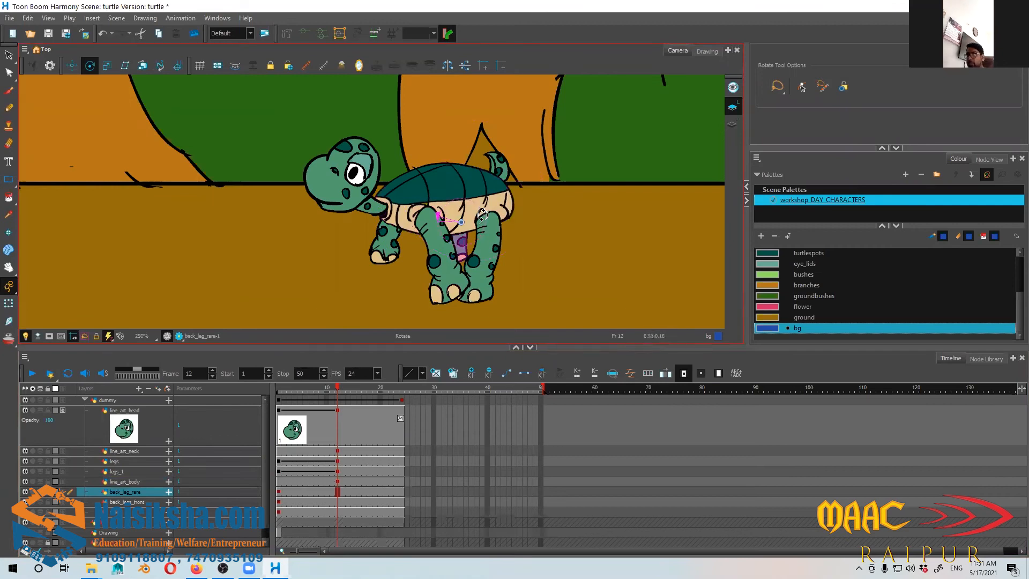
{"action": "left_click_drag", "start_coordinate": [485, 215], "coordinate": [465, 249]}
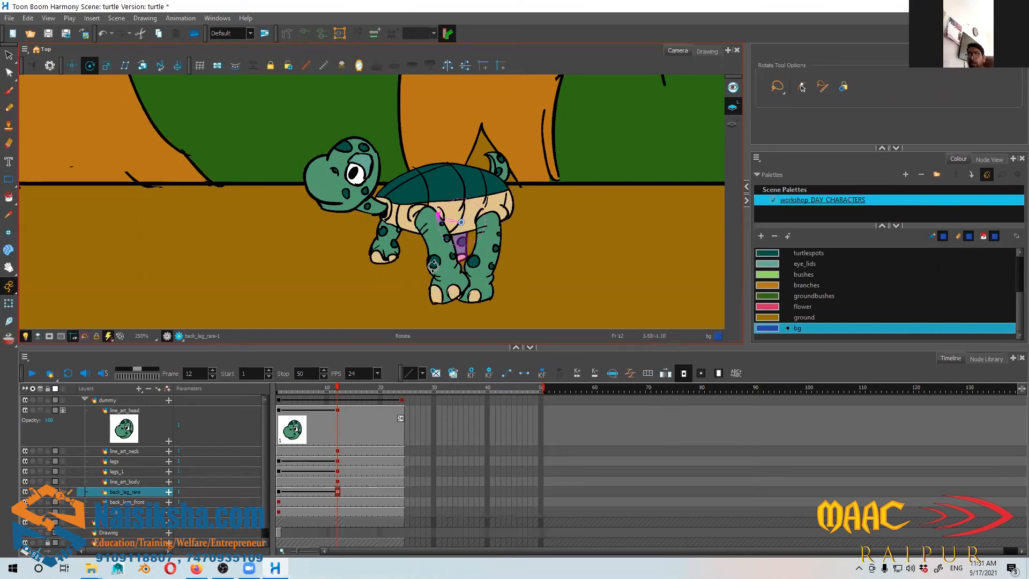
{"action": "left_click_drag", "start_coordinate": [478, 210], "coordinate": [468, 195]}
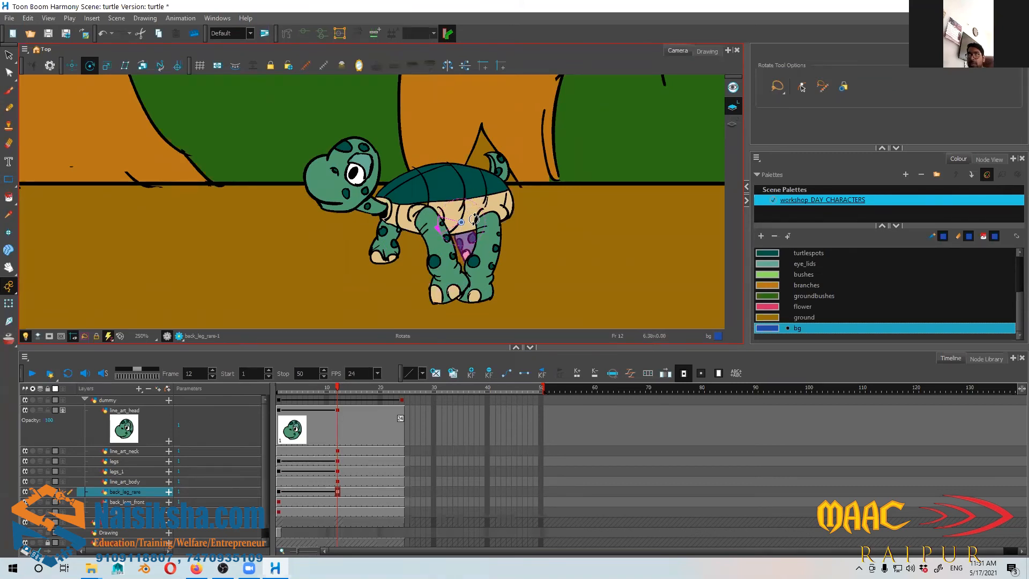
{"action": "left_click", "coordinate": [216, 493]}
Step: At frame 12, swing the far front leg forward and rotate the tail outward, away from the shell
{"action": "left_click", "coordinate": [128, 502]}
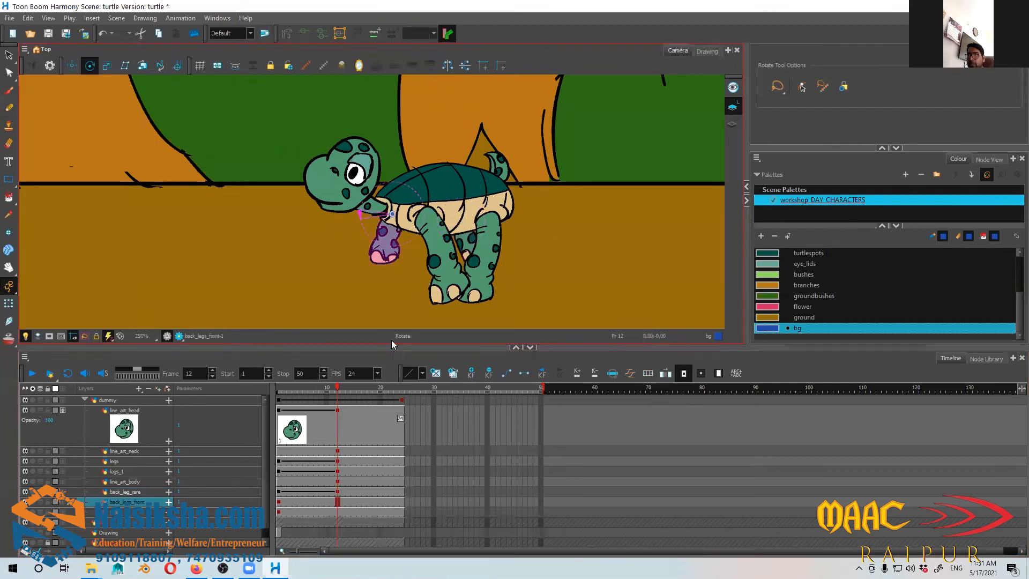
{"action": "left_click_drag", "start_coordinate": [427, 223], "coordinate": [417, 238]}
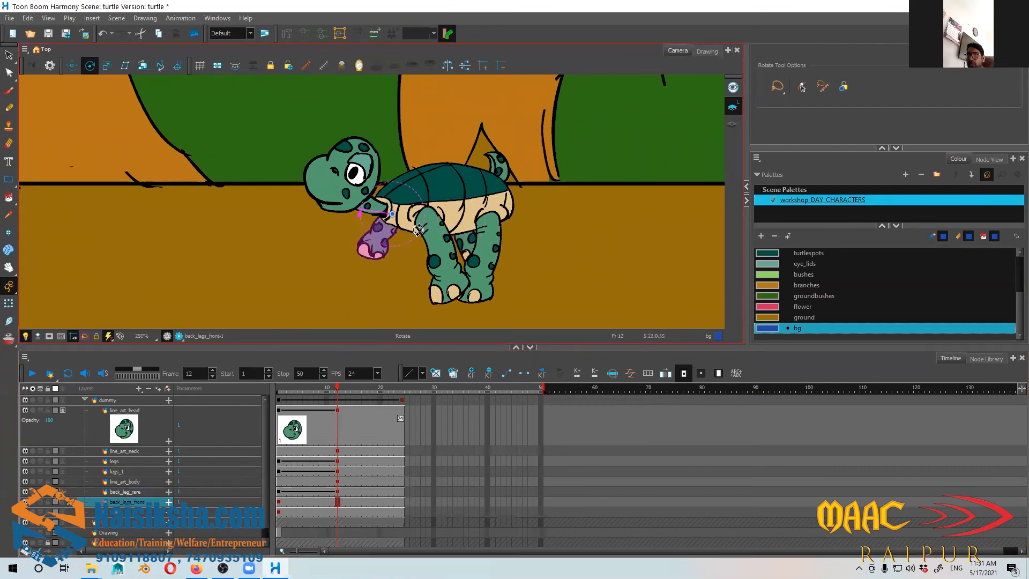
{"action": "left_click", "coordinate": [123, 513]}
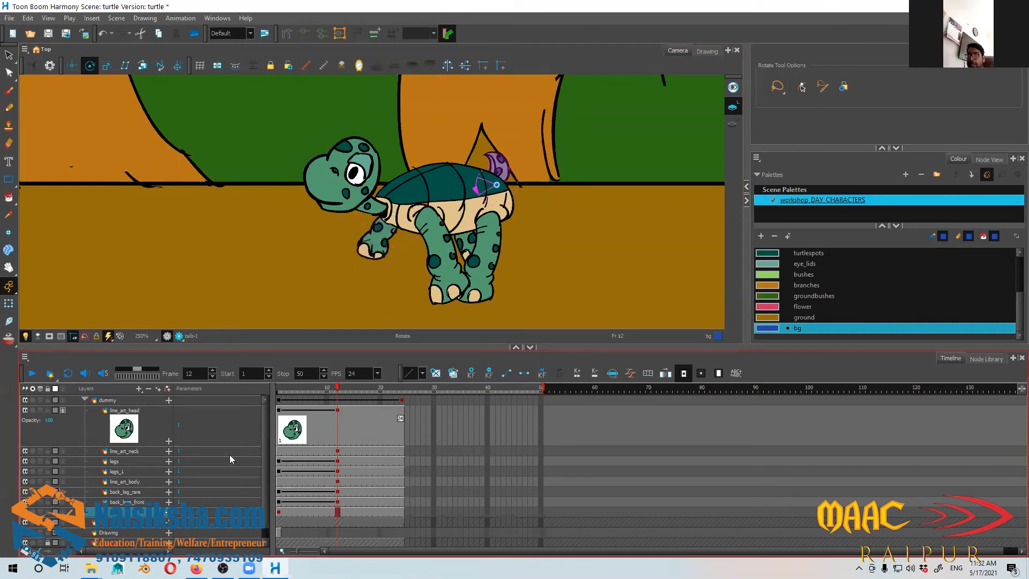
{"action": "left_click_drag", "start_coordinate": [516, 177], "coordinate": [526, 212]}
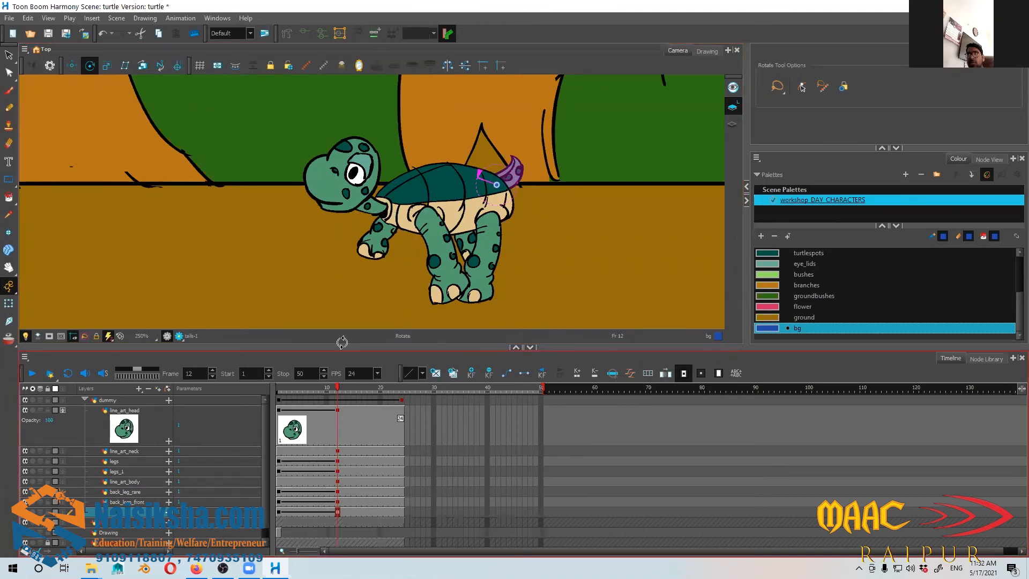
Step: Return to frame 1, tilt the turtle's head slightly down and rotate the neck slightly to key its starting pose
{"action": "key", "text": "2"}
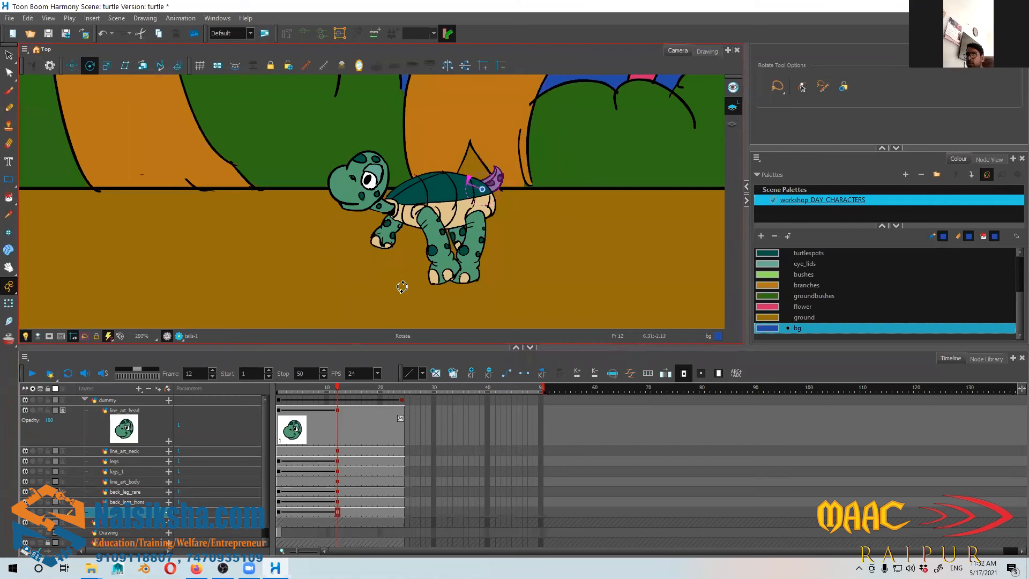
{"action": "scroll", "coordinate": [402, 287], "scroll_direction": "down", "scroll_amount": 2}
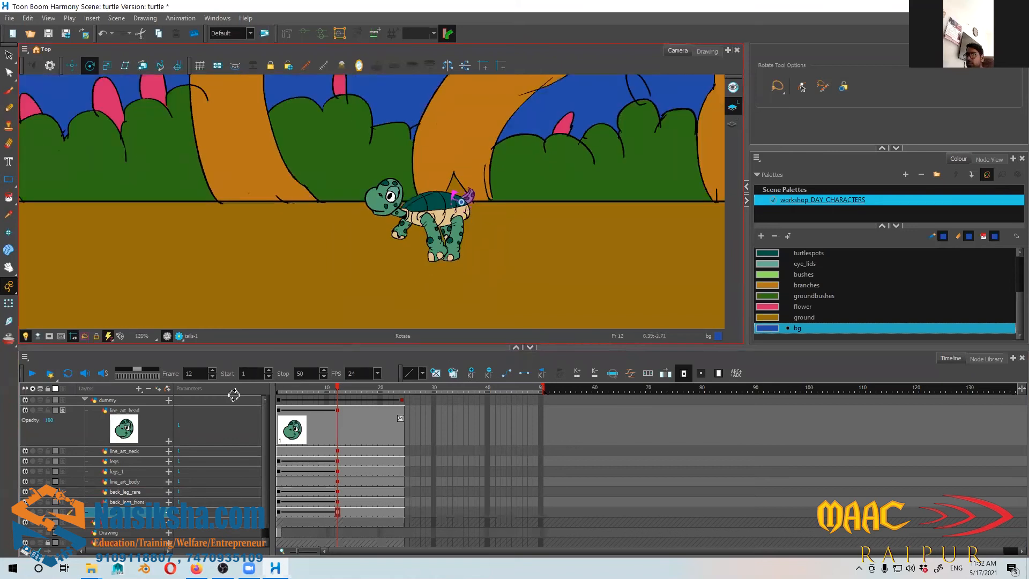
{"action": "scroll", "coordinate": [354, 280], "scroll_direction": "down", "scroll_amount": 3}
{"action": "key", "text": "comma"}
{"action": "key", "text": "comma"}
{"action": "key", "text": "comma"}
{"action": "key", "text": "comma"}
{"action": "key", "text": "comma"}
{"action": "key", "text": "comma"}
{"action": "key", "text": "comma"}
{"action": "key", "text": "comma"}
{"action": "key", "text": "comma"}
{"action": "key", "text": "comma"}
{"action": "key", "text": "comma"}
{"action": "scroll", "coordinate": [472, 217], "scroll_direction": "up", "scroll_amount": 2}
{"action": "left_click_drag", "start_coordinate": [479, 220], "coordinate": [301, 257]}
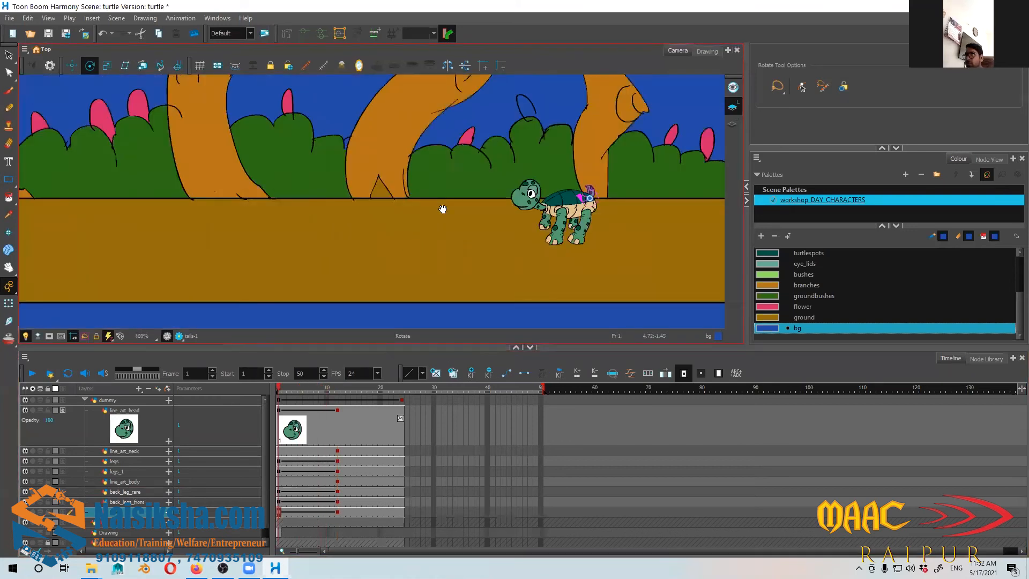
{"action": "scroll", "coordinate": [552, 234], "scroll_direction": "up", "scroll_amount": 5}
{"action": "scroll", "coordinate": [459, 210], "scroll_direction": "up", "scroll_amount": 1}
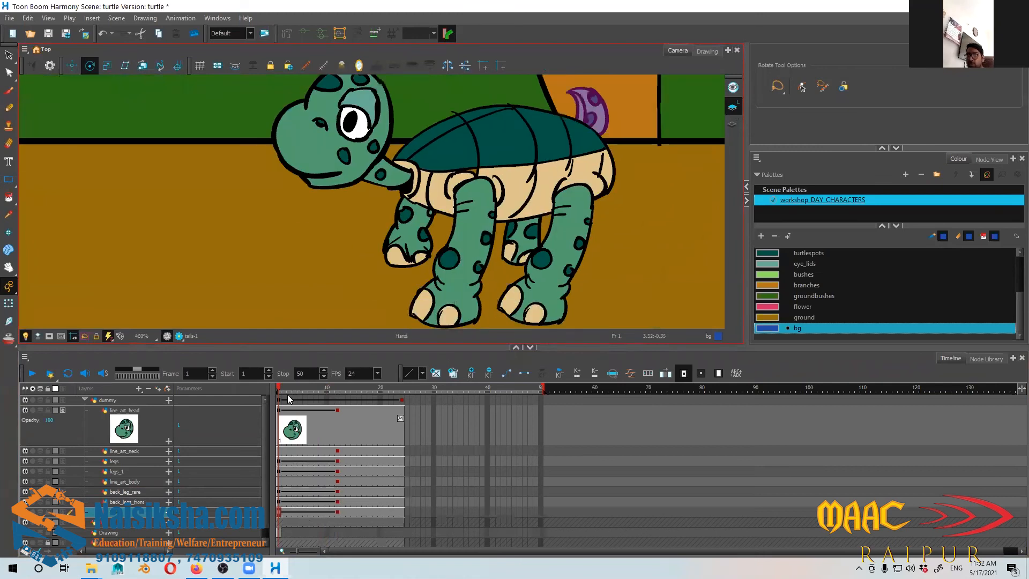
{"action": "left_click", "coordinate": [290, 423]}
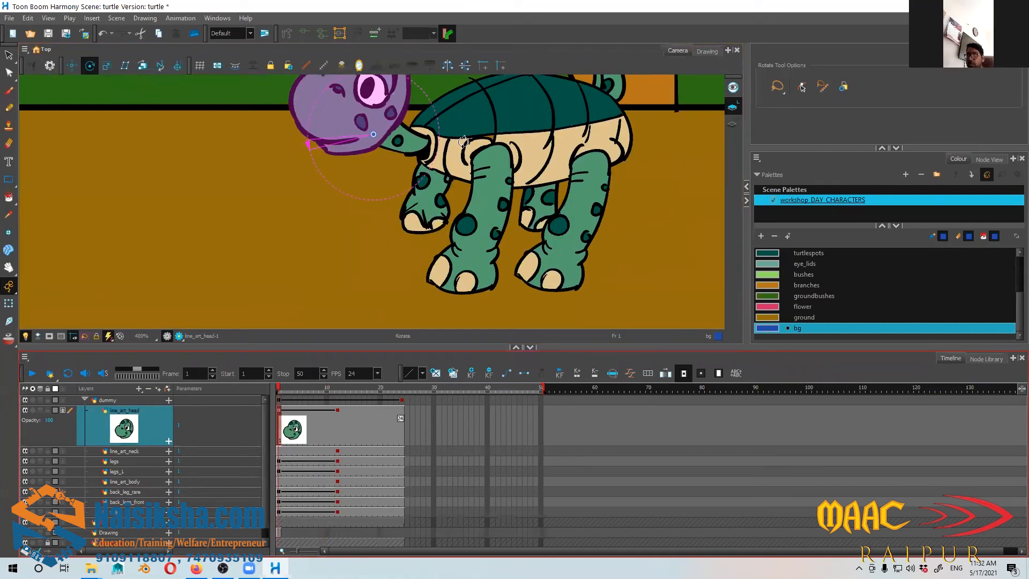
{"action": "left_click_drag", "start_coordinate": [430, 105], "coordinate": [426, 92]}
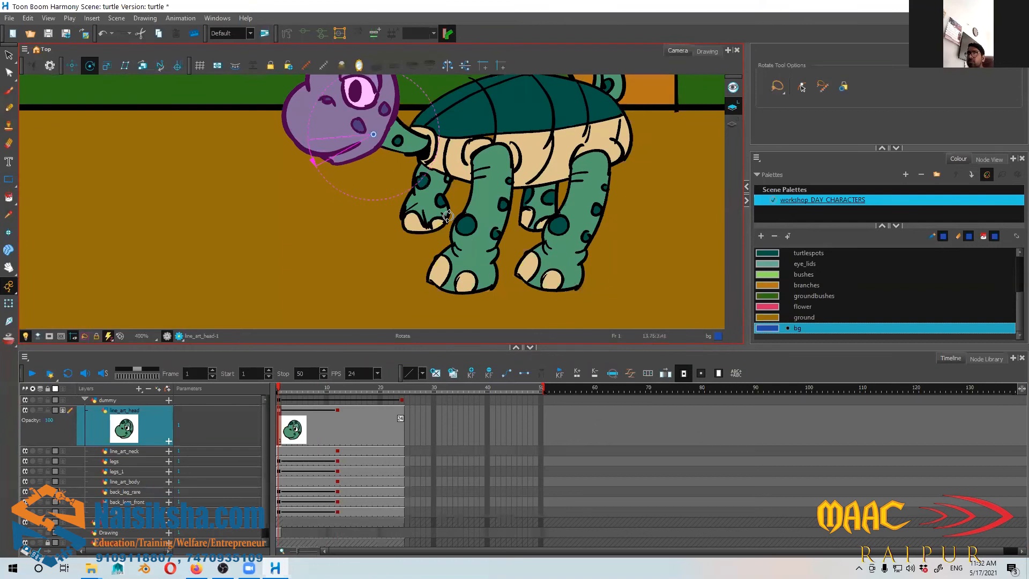
{"action": "left_click", "coordinate": [137, 450]}
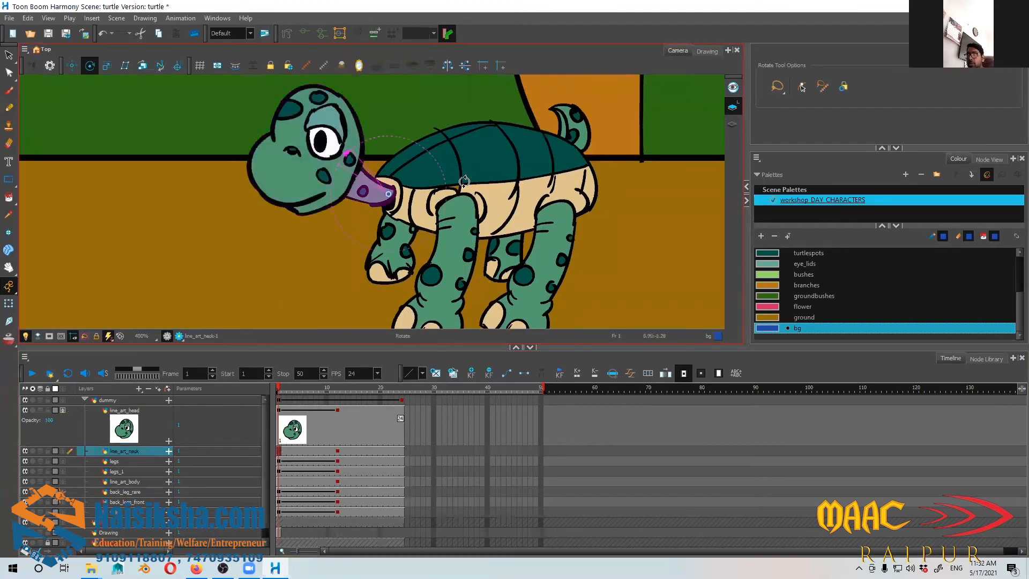
{"action": "key", "text": "Escape"}
{"action": "key", "text": "space"}
{"action": "mouse_move", "coordinate": [427, 268]}
{"action": "left_mouse_down"}
{"action": "mouse_move", "coordinate": [421, 237]}
{"action": "mouse_move", "coordinate": [419, 257]}
{"action": "left_mouse_up"}
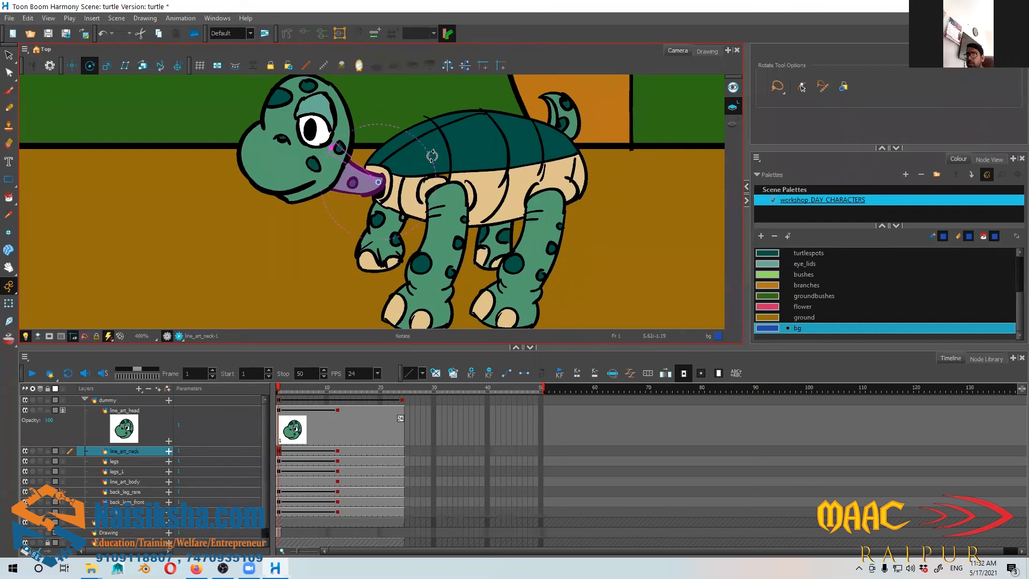
{"action": "left_click_drag", "start_coordinate": [432, 155], "coordinate": [435, 170]}
{"action": "left_click_drag", "start_coordinate": [417, 238], "coordinate": [402, 217]}
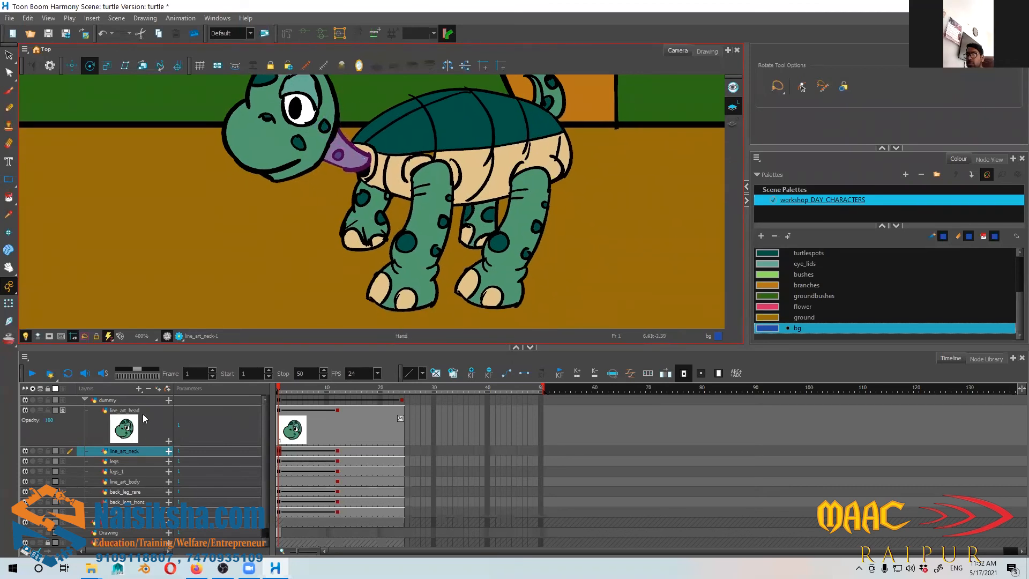
Step: At frame 1, swing the near front leg (legs) forward and the near hind leg (legs_1) backward into a wide stride
{"action": "left_click", "coordinate": [131, 460]}
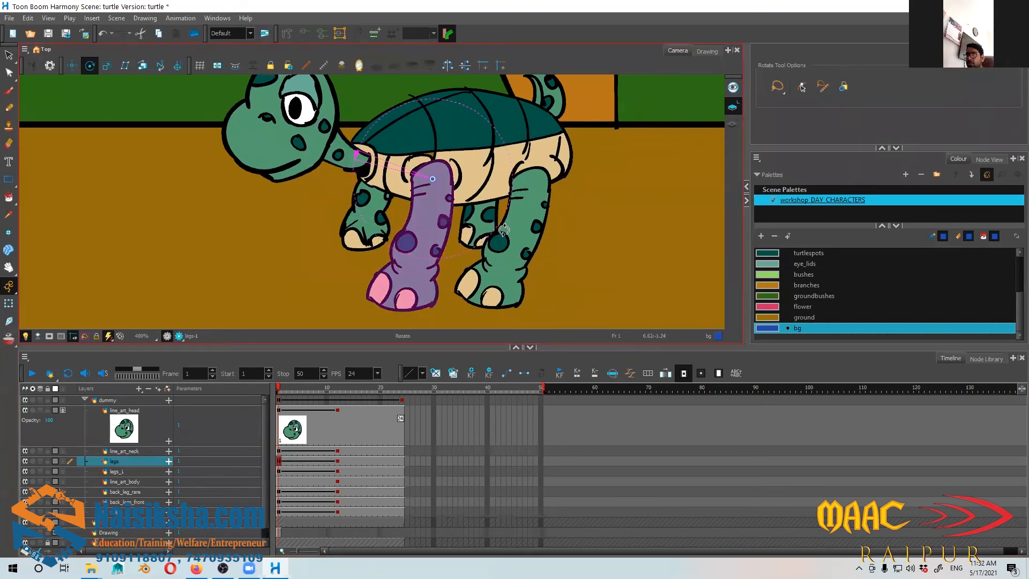
{"action": "left_click_drag", "start_coordinate": [506, 222], "coordinate": [499, 229]}
{"action": "left_click", "coordinate": [118, 471]}
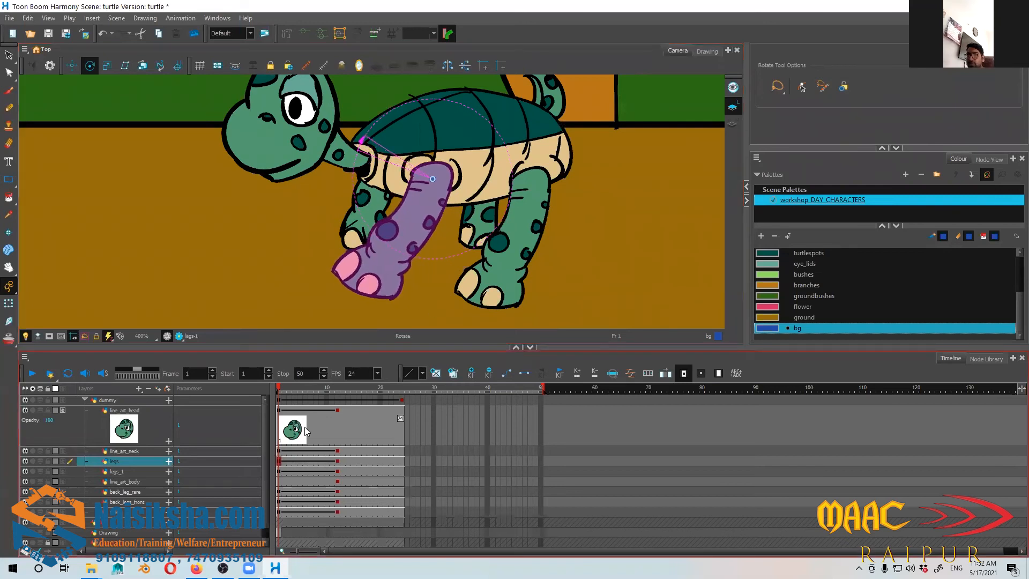
{"action": "left_click_drag", "start_coordinate": [577, 242], "coordinate": [597, 205]}
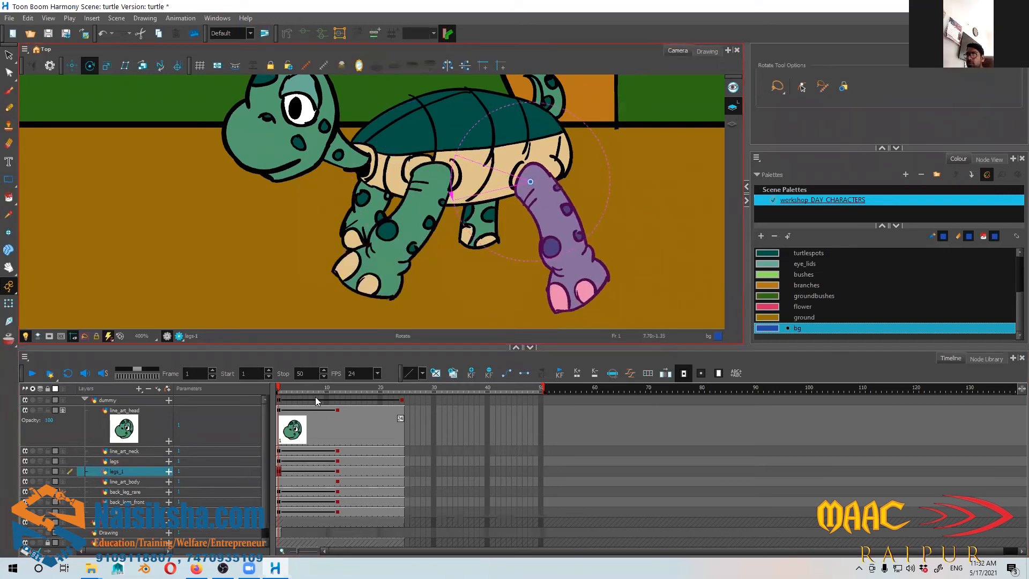
Step: At frame 1, key line_art_body with a very slight rotation and swing the far hind leg (back_leg_rare) forward
{"action": "left_click", "coordinate": [122, 481]}
{"action": "mouse_move", "coordinate": [549, 238]}
{"action": "left_mouse_down"}
{"action": "mouse_move", "coordinate": [522, 247]}
{"action": "mouse_move", "coordinate": [550, 235]}
{"action": "mouse_move", "coordinate": [535, 237]}
{"action": "mouse_move", "coordinate": [546, 243]}
{"action": "left_mouse_up"}
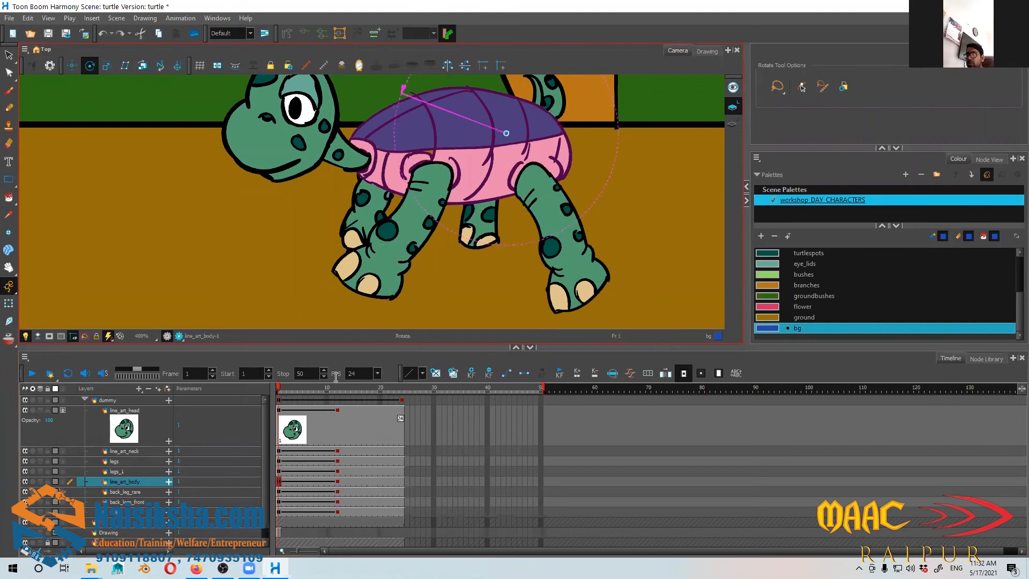
{"action": "left_click", "coordinate": [119, 496]}
{"action": "left_click_drag", "start_coordinate": [519, 210], "coordinate": [485, 212]}
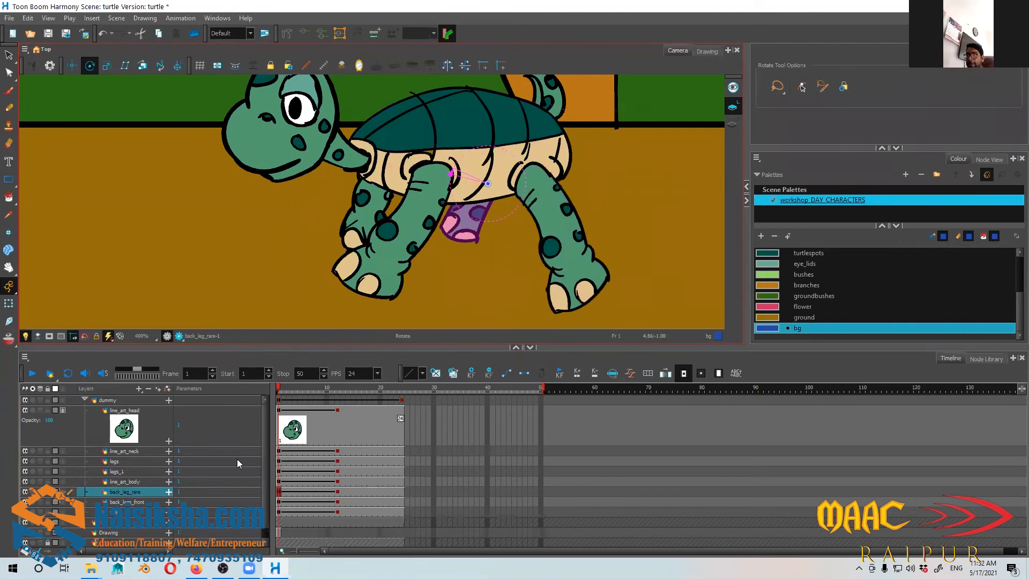
Step: At frame 1, rotate the far front leg backward until it sits behind the near front leg
{"action": "left_click", "coordinate": [126, 501]}
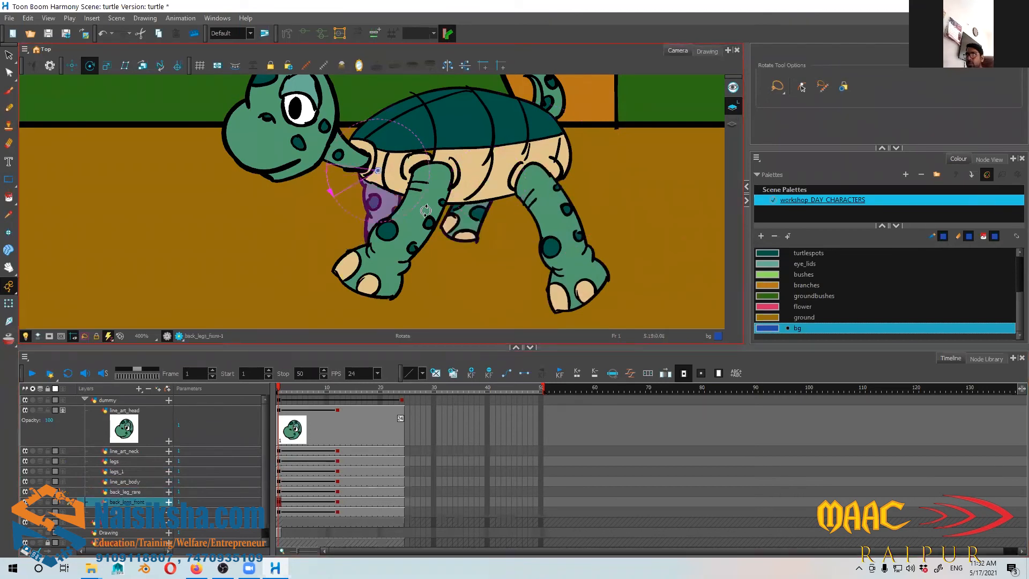
{"action": "left_click_drag", "start_coordinate": [408, 214], "coordinate": [427, 203]}
{"action": "scroll", "coordinate": [453, 186], "scroll_direction": "down", "scroll_amount": 2}
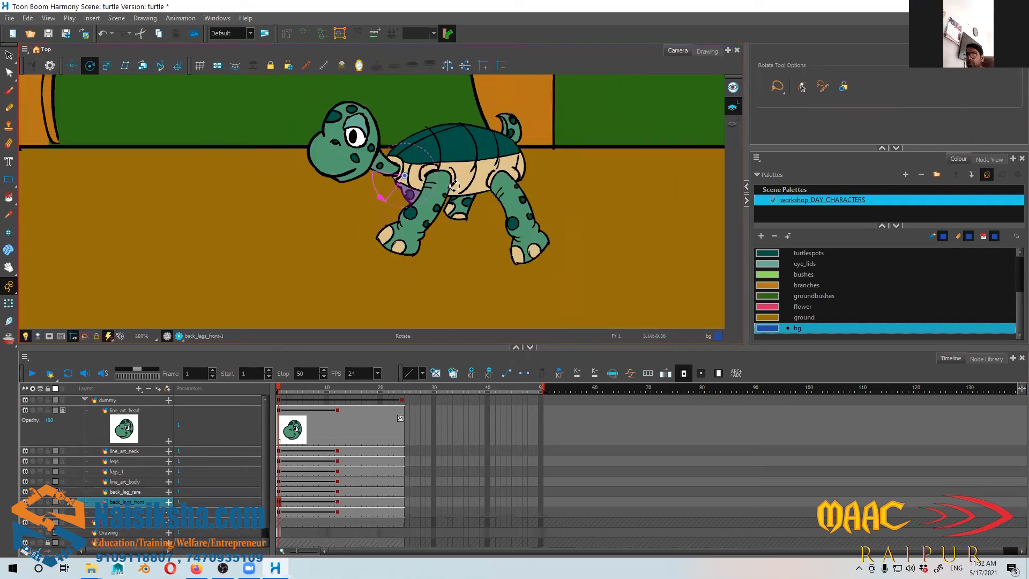
Step: Scrub between frames 1, 12 and 24 to compare the turtle's position and leg poses along the walk
{"action": "scroll", "coordinate": [453, 185], "scroll_direction": "down", "scroll_amount": 1}
{"action": "key", "text": "space"}
{"action": "scroll", "coordinate": [498, 297], "scroll_direction": "down", "scroll_amount": 2}
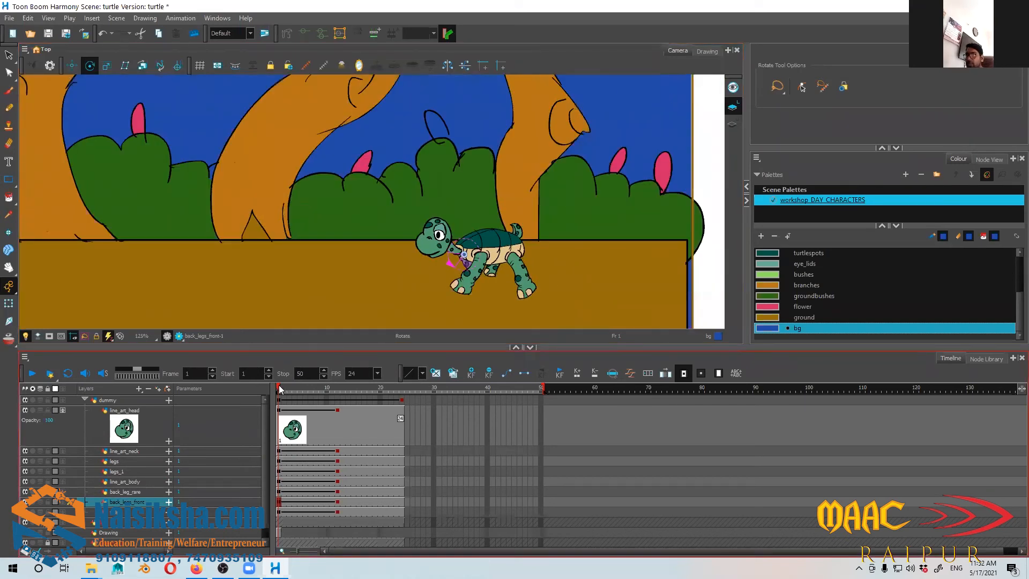
{"action": "left_click_drag", "start_coordinate": [280, 390], "coordinate": [338, 397]}
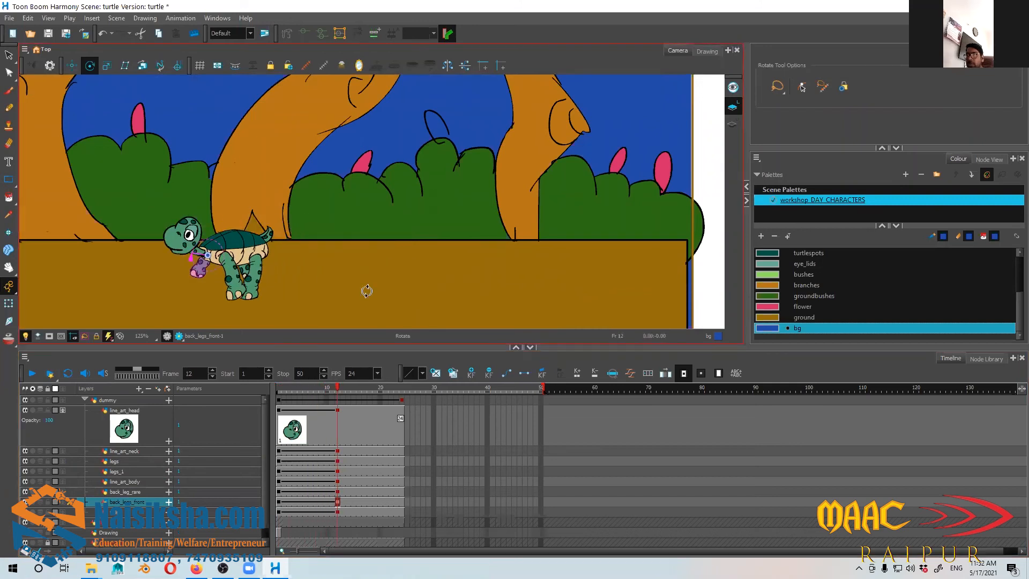
{"action": "left_click_drag", "start_coordinate": [405, 276], "coordinate": [667, 249]}
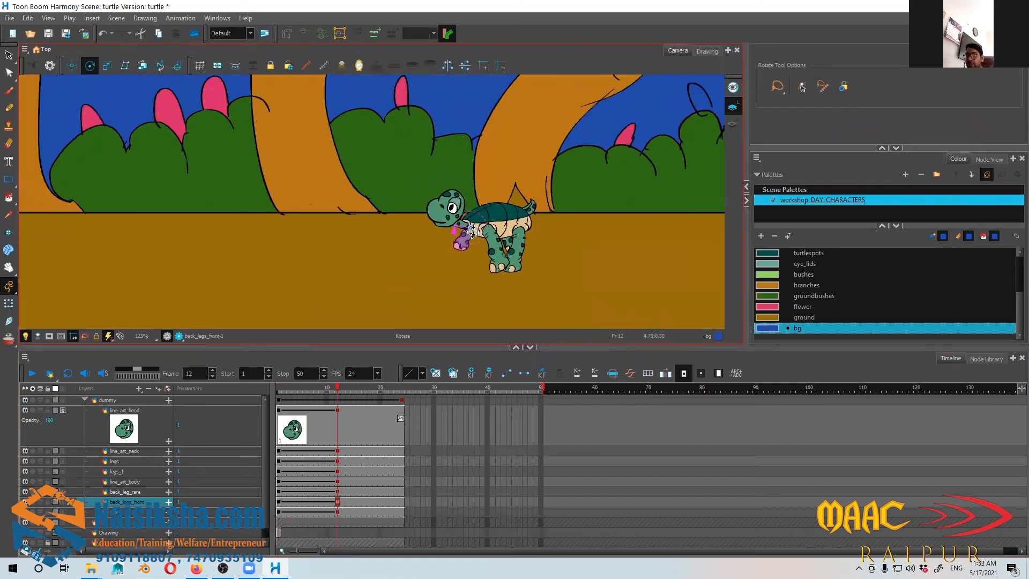
{"action": "scroll", "coordinate": [389, 250], "scroll_direction": "up", "scroll_amount": 3}
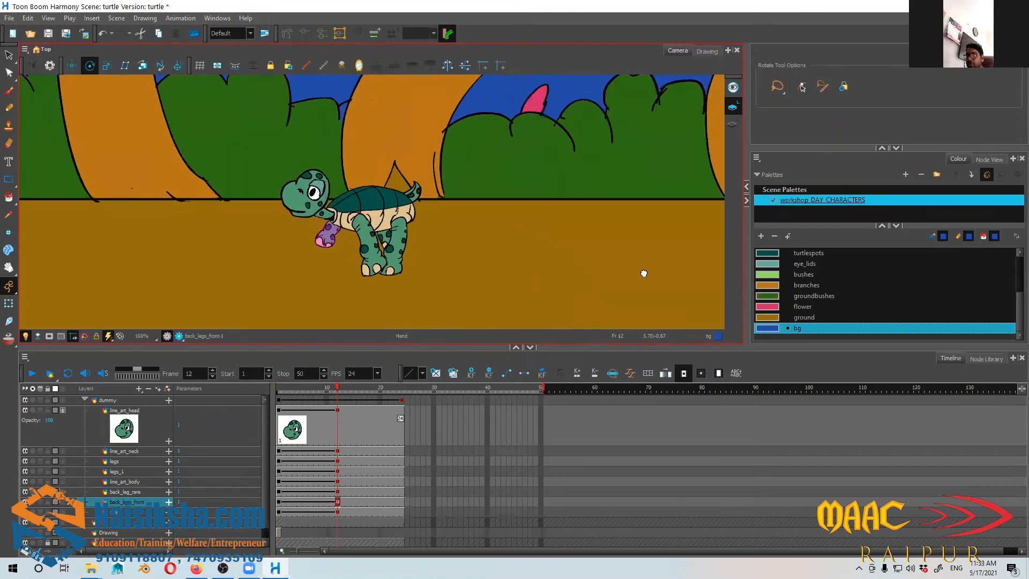
{"action": "scroll", "coordinate": [643, 273], "scroll_direction": "down", "scroll_amount": 3}
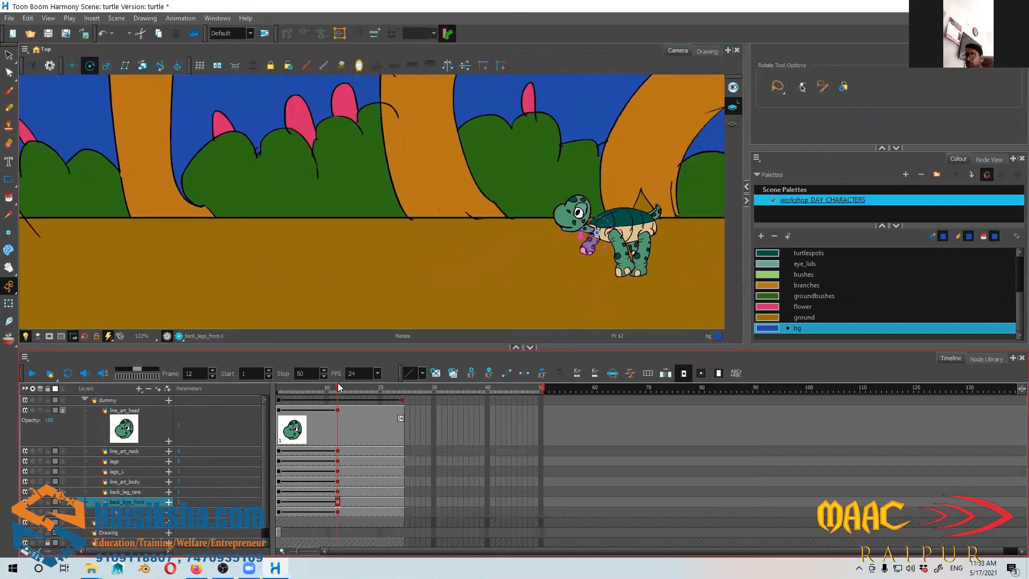
{"action": "left_click_drag", "start_coordinate": [338, 387], "coordinate": [403, 400]}
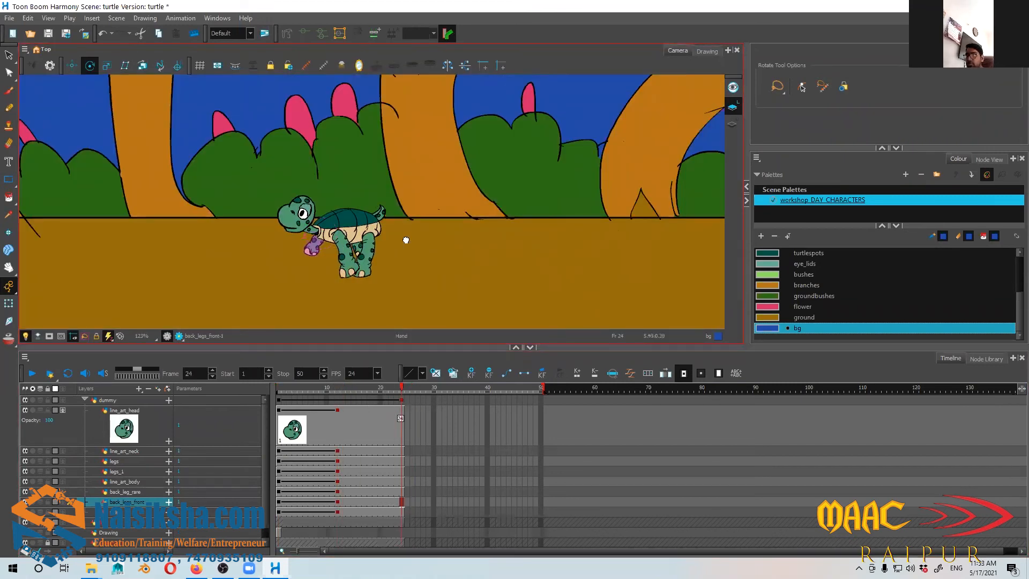
{"action": "scroll", "coordinate": [406, 240], "scroll_direction": "up", "scroll_amount": 5}
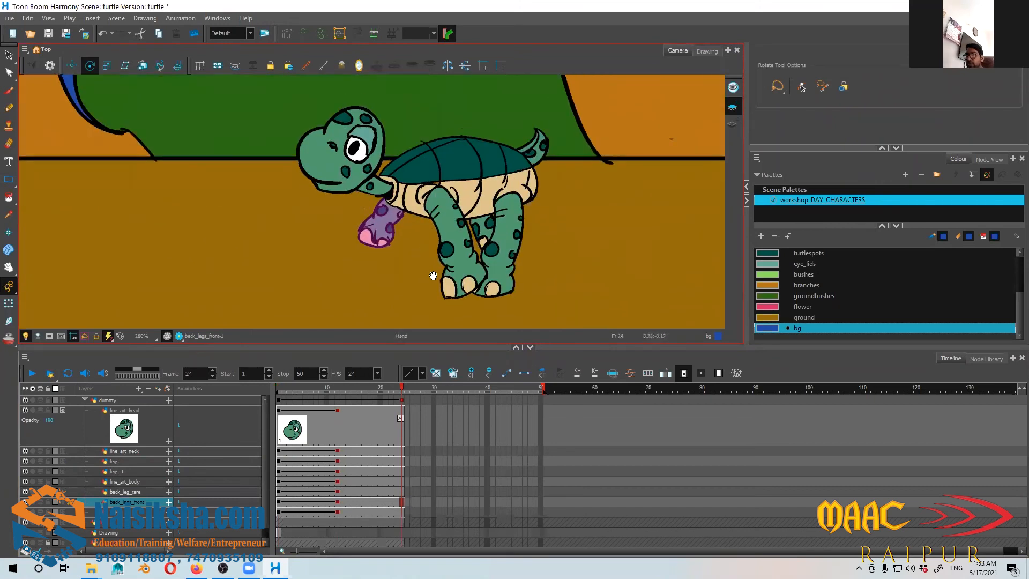
{"action": "left_click_drag", "start_coordinate": [402, 388], "coordinate": [335, 392]}
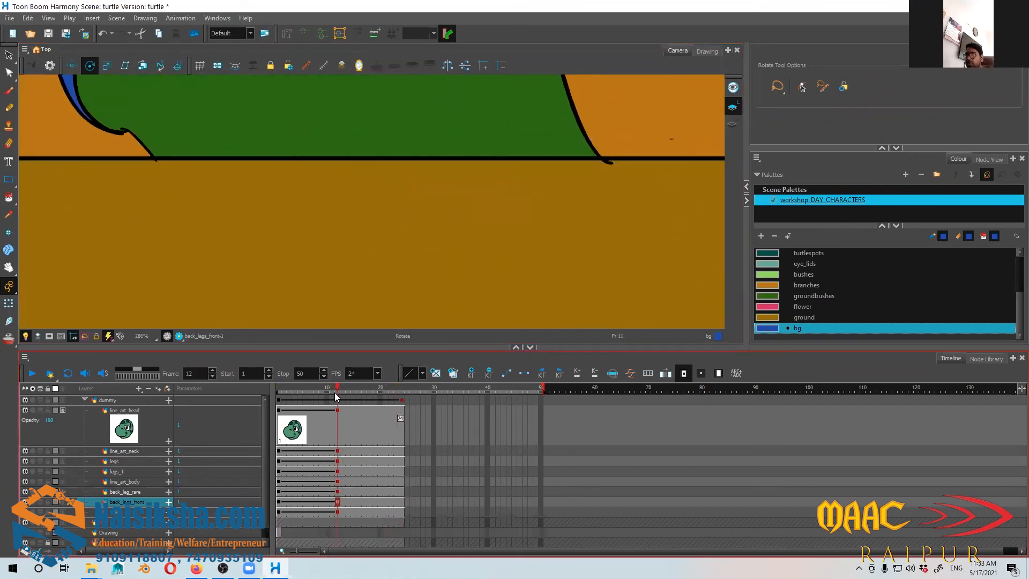
{"action": "scroll", "coordinate": [448, 280], "scroll_direction": "down", "scroll_amount": 5}
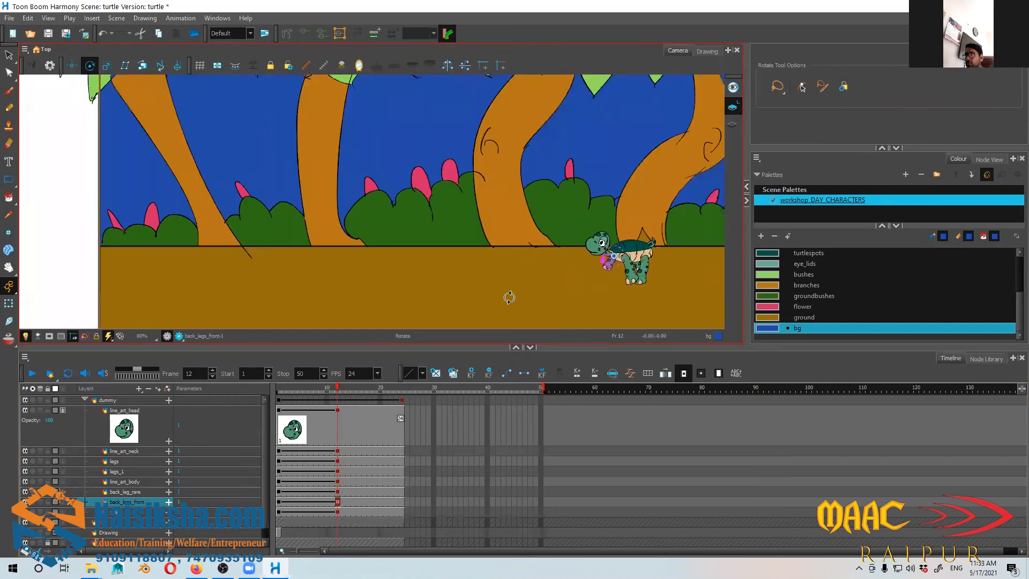
{"action": "scroll", "coordinate": [589, 280], "scroll_direction": "up", "scroll_amount": 2}
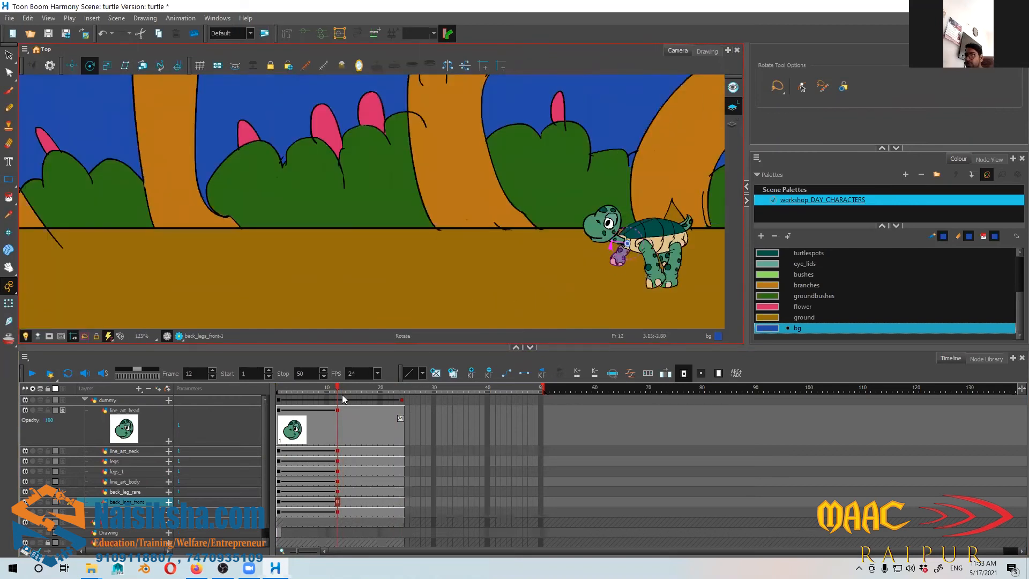
Step: At frame 24, rotate the far front leg (back_legs_front) backward and swing the far hind leg (back_leg_rare) forward
{"action": "left_click_drag", "start_coordinate": [342, 399], "coordinate": [402, 399]}
{"action": "scroll", "coordinate": [351, 186], "scroll_direction": "up", "scroll_amount": 6}
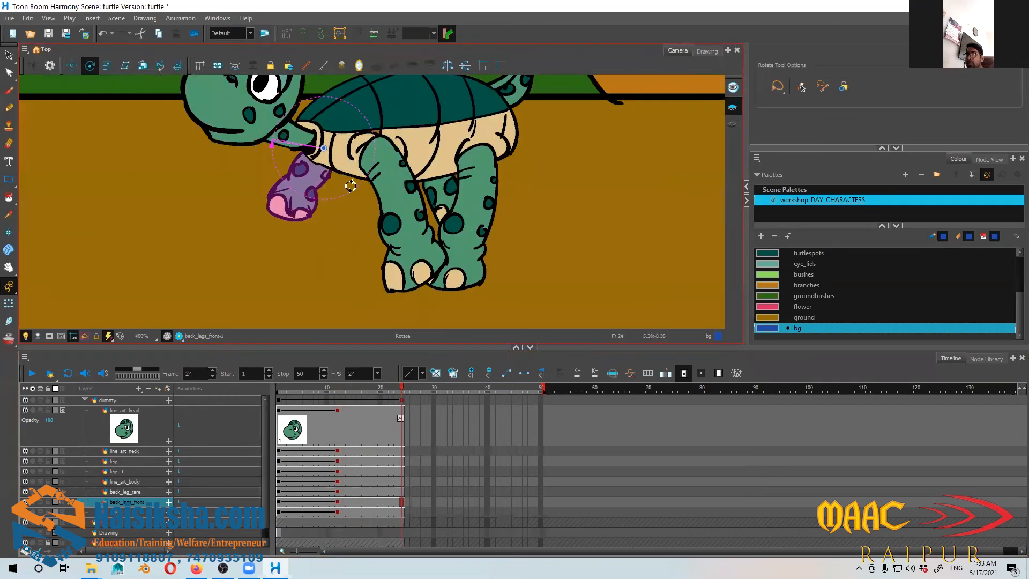
{"action": "left_click_drag", "start_coordinate": [351, 187], "coordinate": [392, 168]}
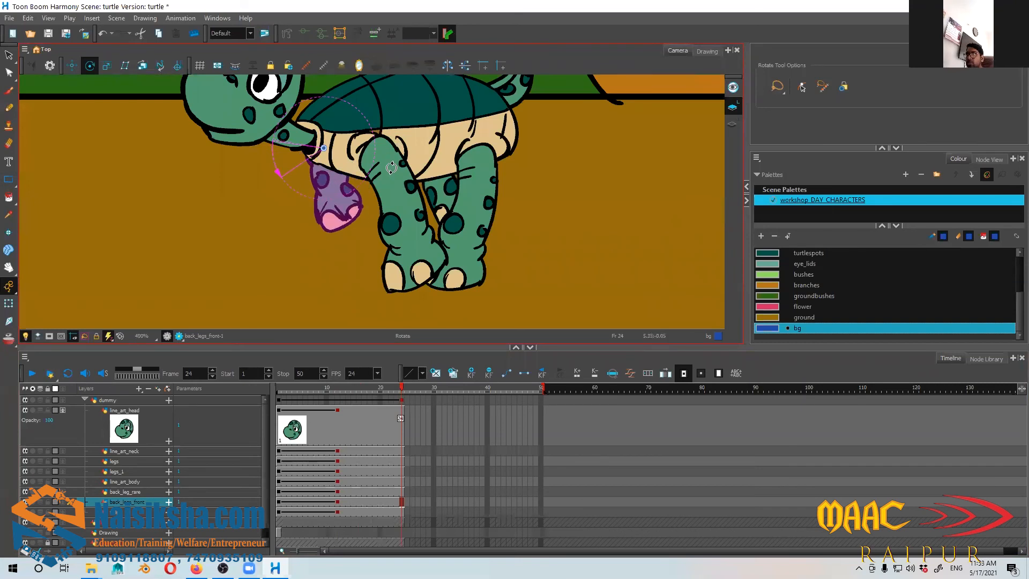
{"action": "left_click", "coordinate": [125, 491]}
{"action": "left_click_drag", "start_coordinate": [450, 193], "coordinate": [424, 199]}
Step: At frame 24, key line_art_body with a very slight rotation and adjust the far hind leg a little further forward
{"action": "left_click", "coordinate": [145, 482]}
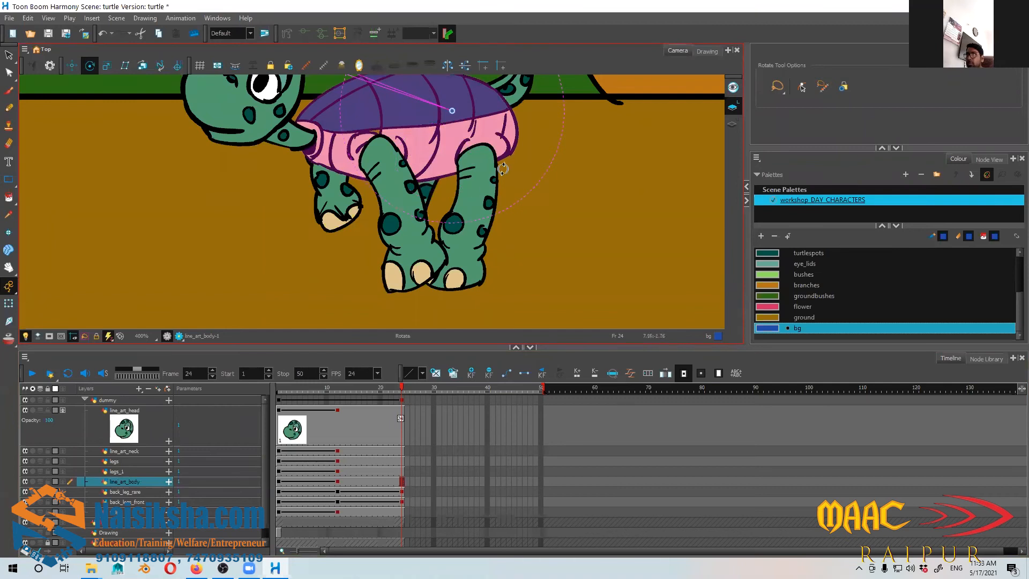
{"action": "left_click_drag", "start_coordinate": [528, 194], "coordinate": [524, 217]}
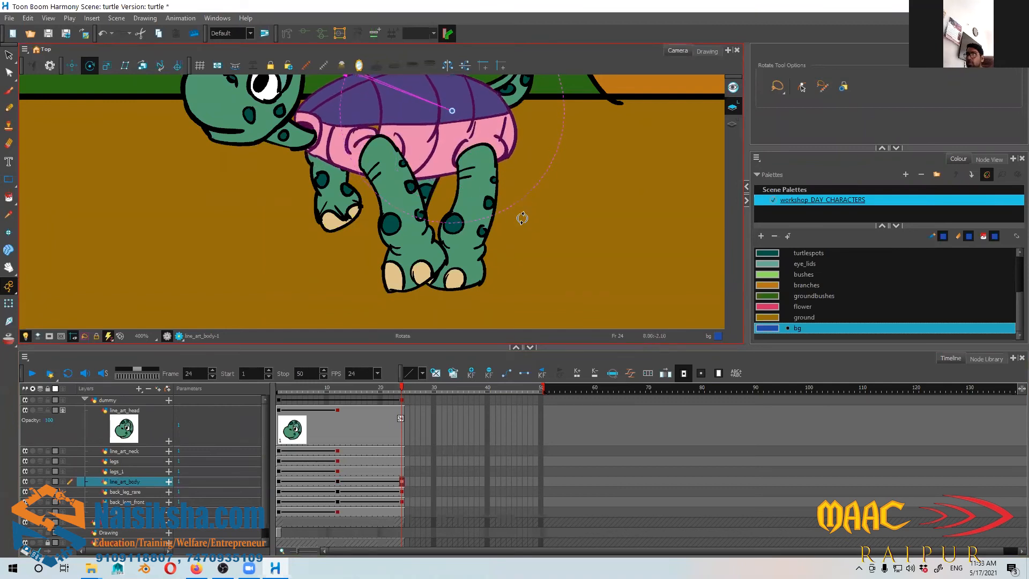
{"action": "left_click", "coordinate": [128, 492]}
{"action": "left_click_drag", "start_coordinate": [451, 196], "coordinate": [441, 228]}
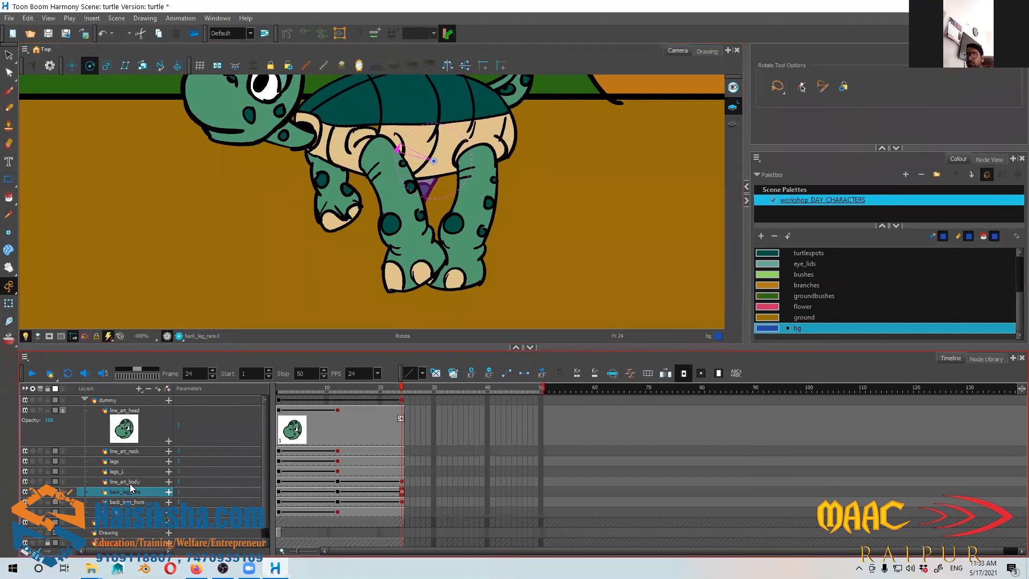
Step: At frame 24, swing the near hind leg (legs_1) backward and the near front leg (legs) forward into a wide stride
{"action": "left_click", "coordinate": [131, 482]}
{"action": "left_click", "coordinate": [138, 462]}
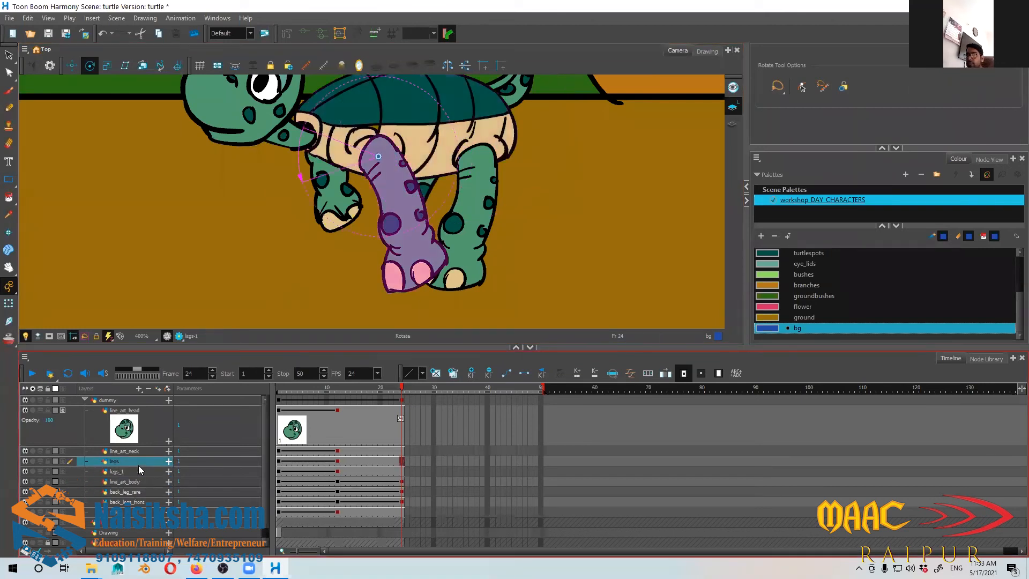
{"action": "left_click", "coordinate": [134, 472]}
{"action": "left_click_drag", "start_coordinate": [517, 227], "coordinate": [552, 189]}
{"action": "left_click", "coordinate": [136, 462]}
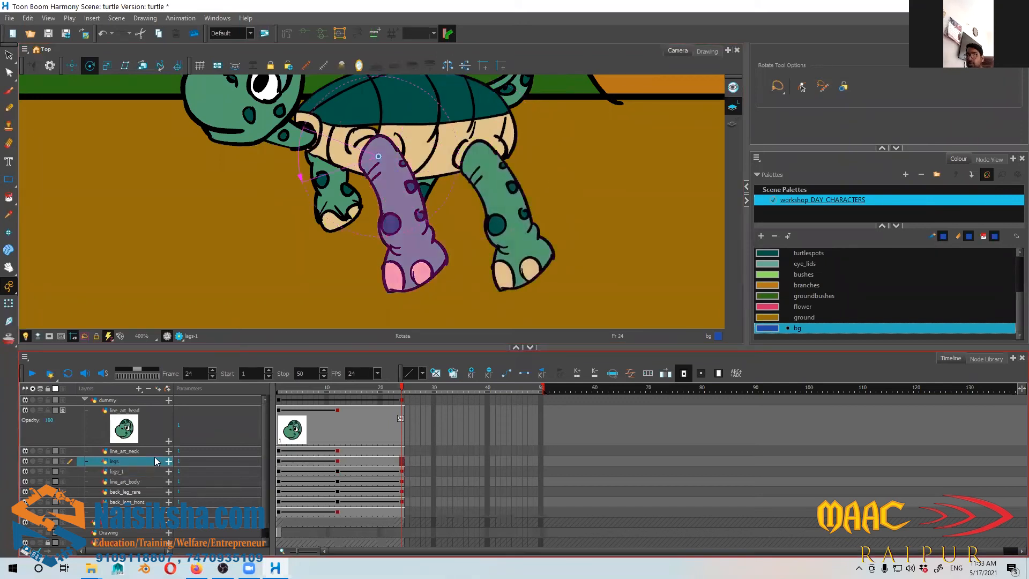
{"action": "left_click_drag", "start_coordinate": [424, 227], "coordinate": [459, 275]}
{"action": "scroll", "coordinate": [401, 245], "scroll_direction": "down", "scroll_amount": 2}
{"action": "scroll", "coordinate": [437, 250], "scroll_direction": "up", "scroll_amount": 1}
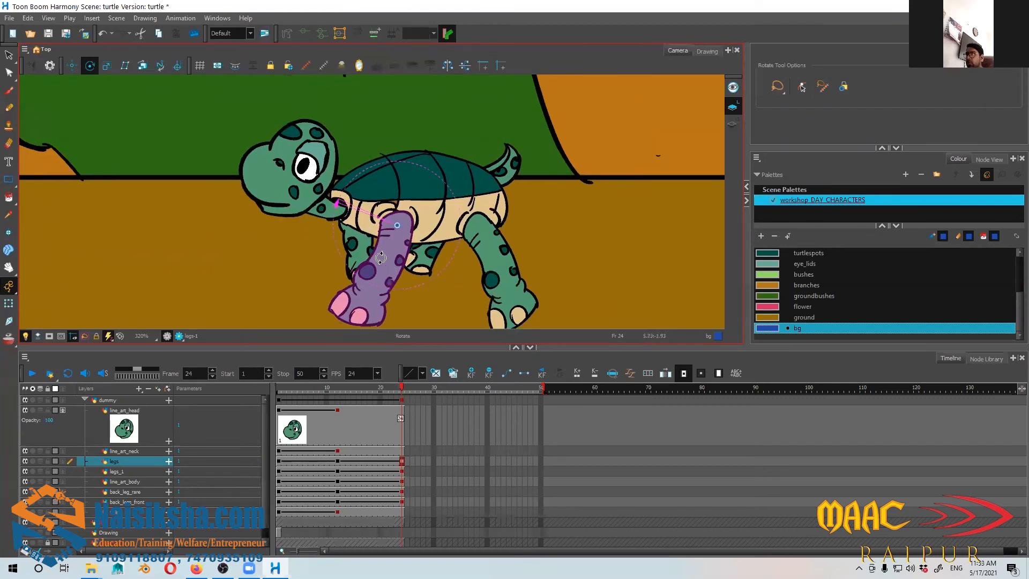
Step: At frame 24, key line_art_neck with a slight rotation and rotate the tail upward toward the shell
{"action": "left_click", "coordinate": [126, 451]}
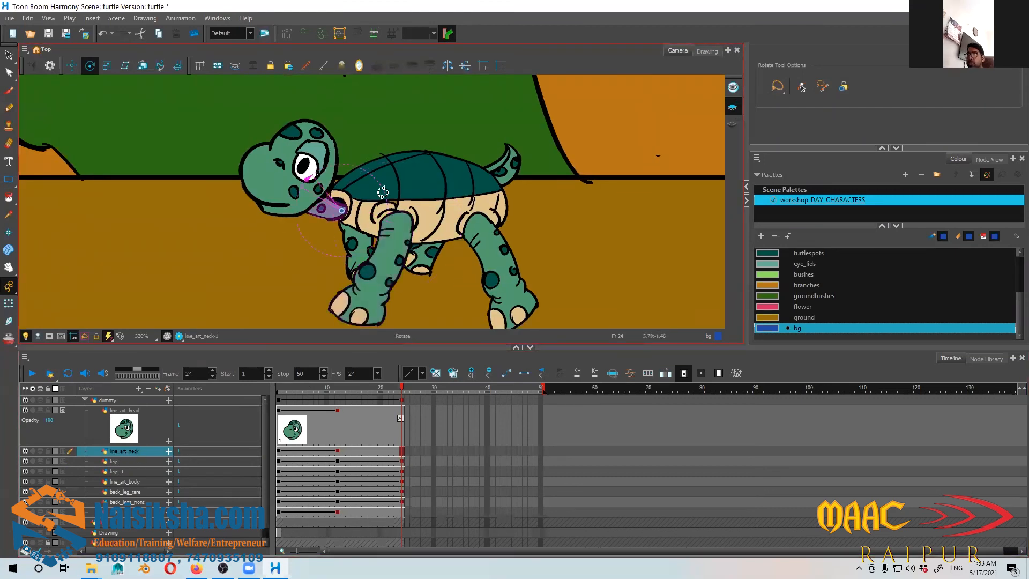
{"action": "scroll", "coordinate": [402, 227], "scroll_direction": "down", "scroll_amount": 4}
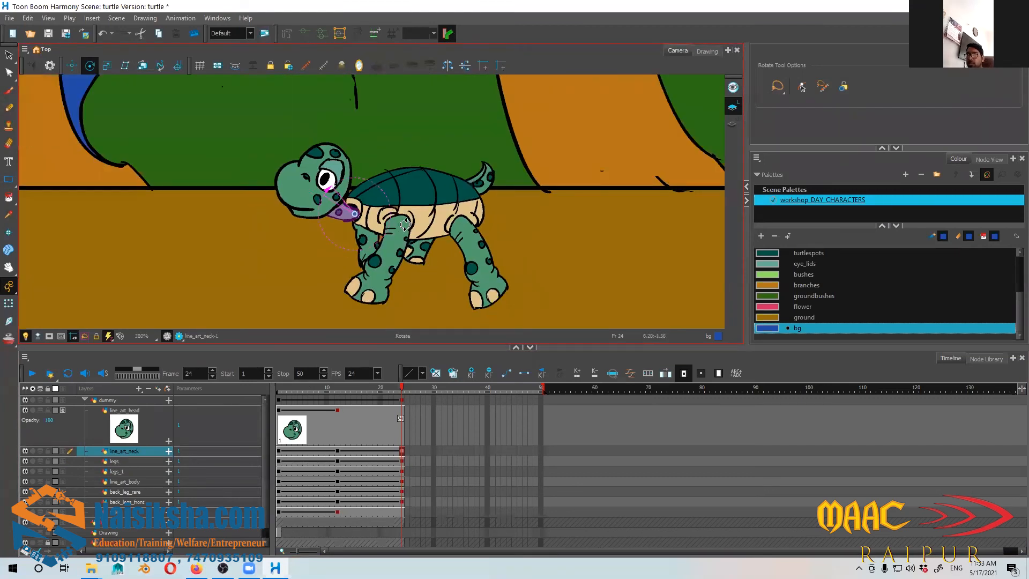
{"action": "scroll", "coordinate": [402, 226], "scroll_direction": "up", "scroll_amount": 3}
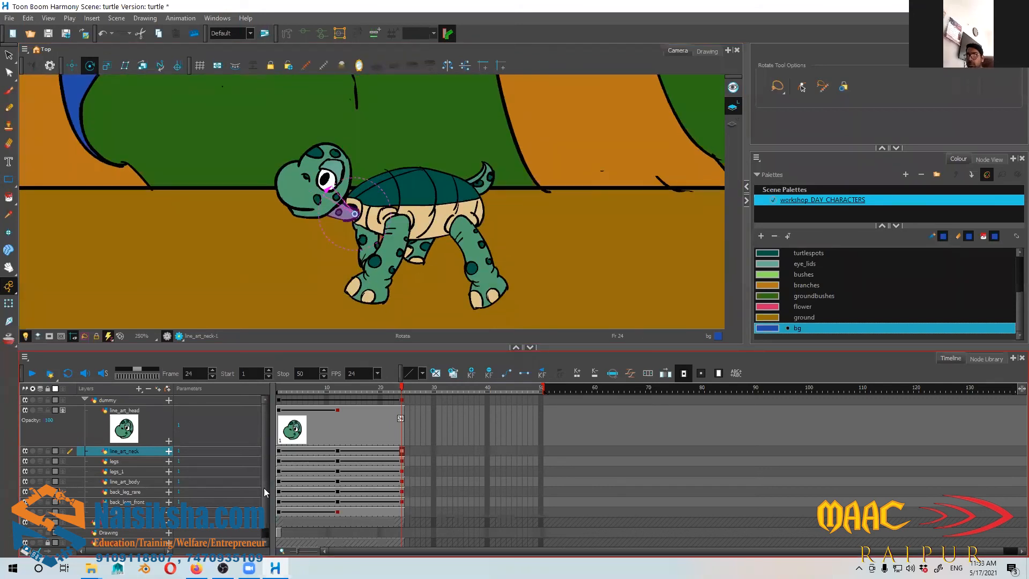
{"action": "left_click", "coordinate": [486, 181]}
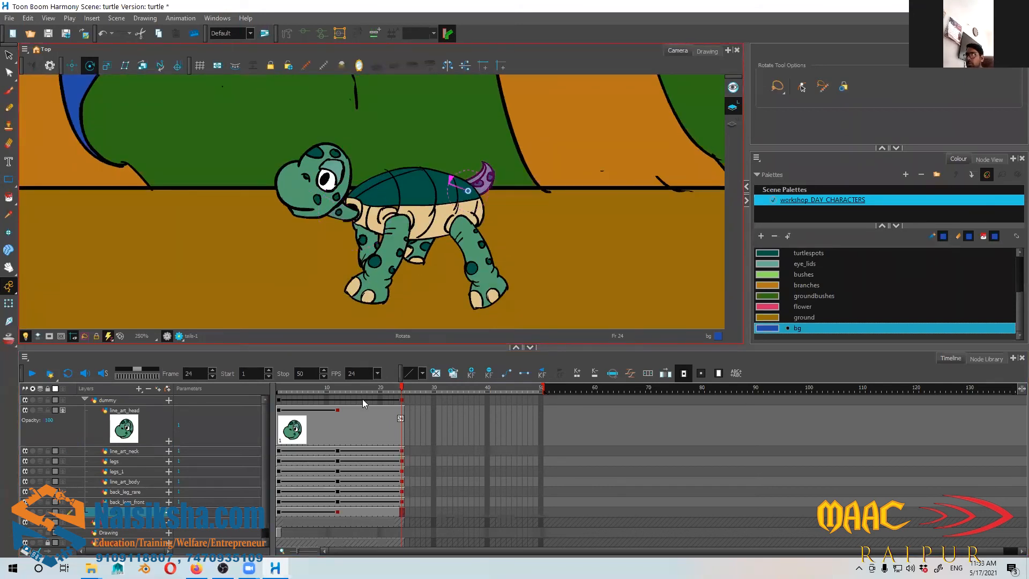
{"action": "left_click_drag", "start_coordinate": [487, 185], "coordinate": [479, 173]}
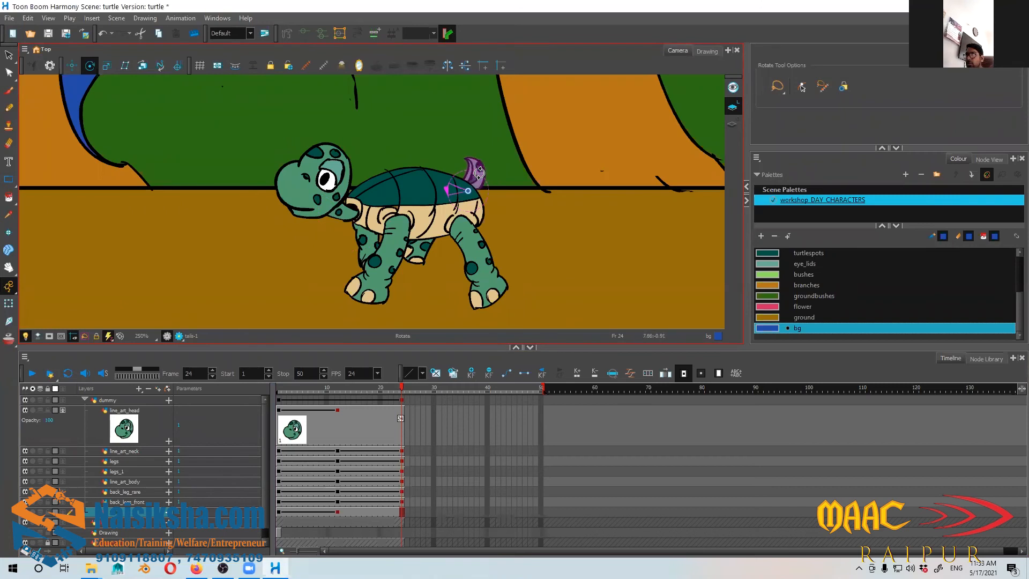
{"action": "left_click_drag", "start_coordinate": [533, 209], "coordinate": [482, 214]}
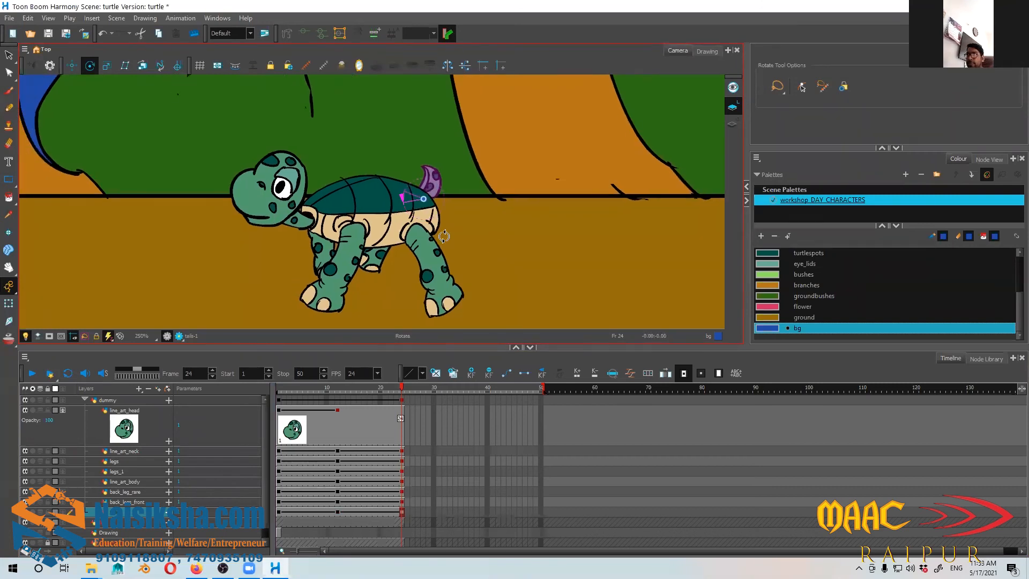
Step: Select line_art_head and tilt the turtle's head downward at frame 24
{"action": "scroll", "coordinate": [444, 236], "scroll_direction": "down", "scroll_amount": 2}
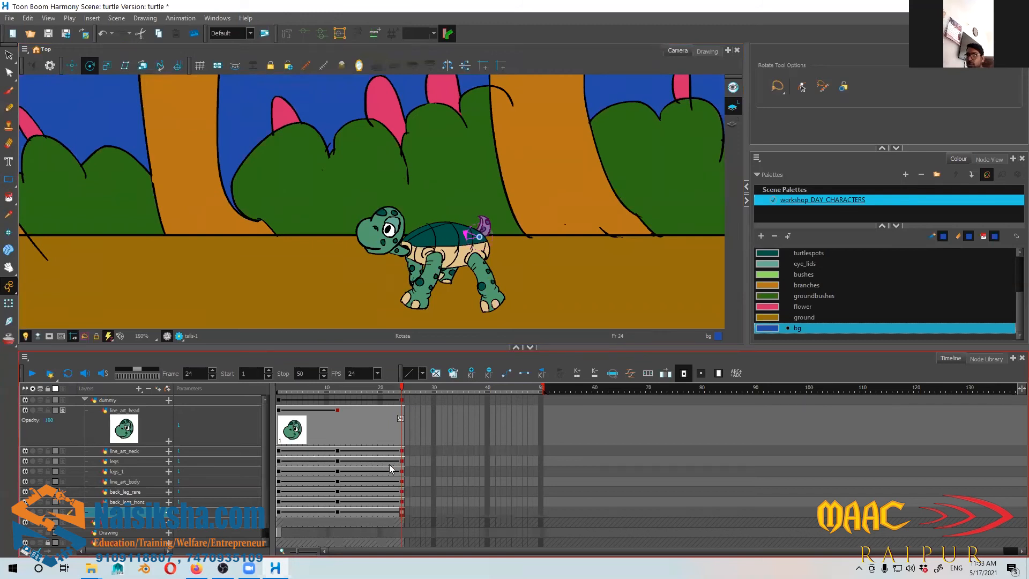
{"action": "left_click", "coordinate": [379, 429]}
{"action": "left_click_drag", "start_coordinate": [381, 388], "coordinate": [402, 388]}
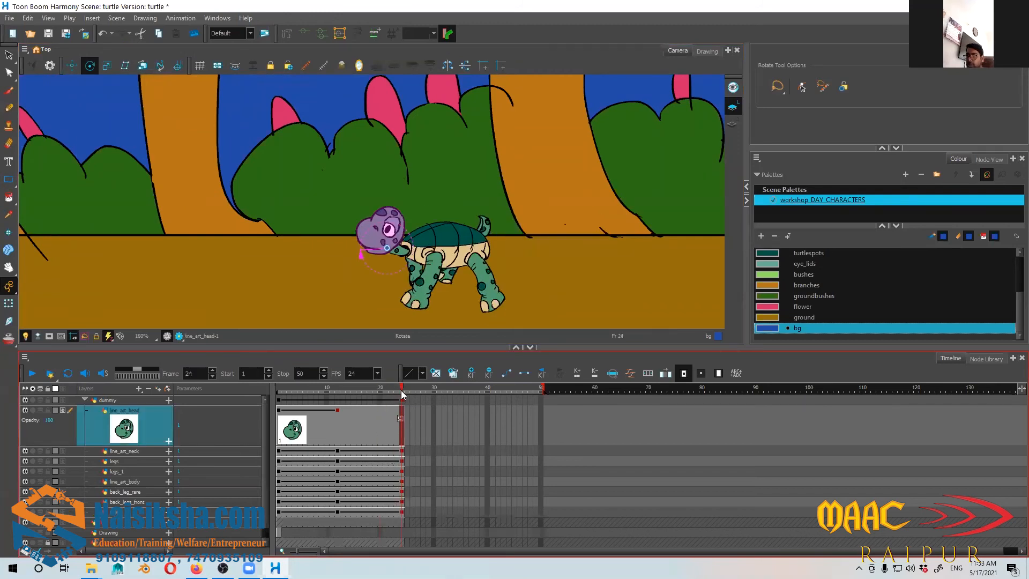
{"action": "left_click_drag", "start_coordinate": [403, 219], "coordinate": [400, 217]}
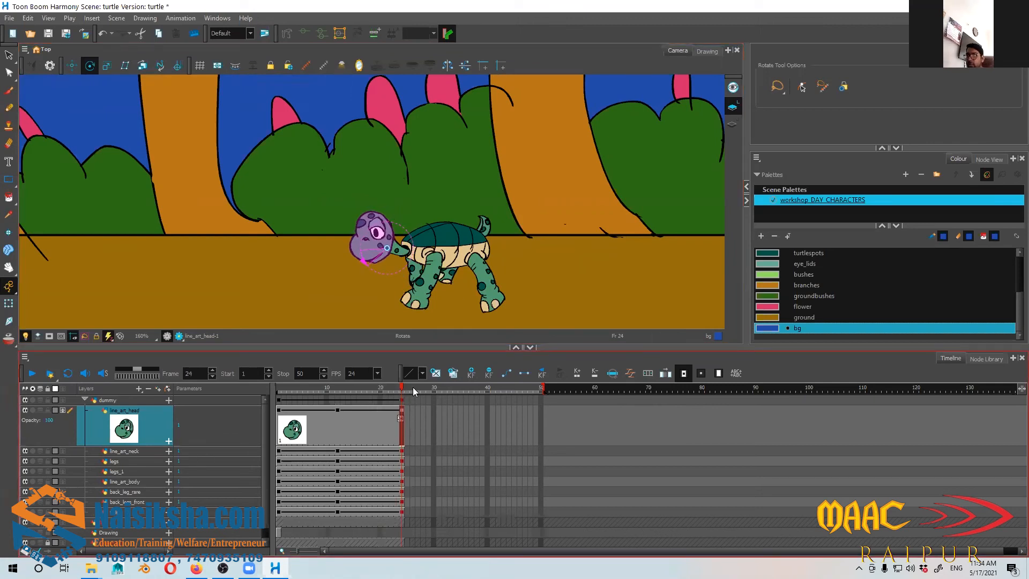
Step: Return to frame 1 and play back the turtle's walk across the forest background
{"action": "left_click_drag", "start_coordinate": [402, 387], "coordinate": [280, 387]}
{"action": "scroll", "coordinate": [376, 223], "scroll_direction": "down", "scroll_amount": 3}
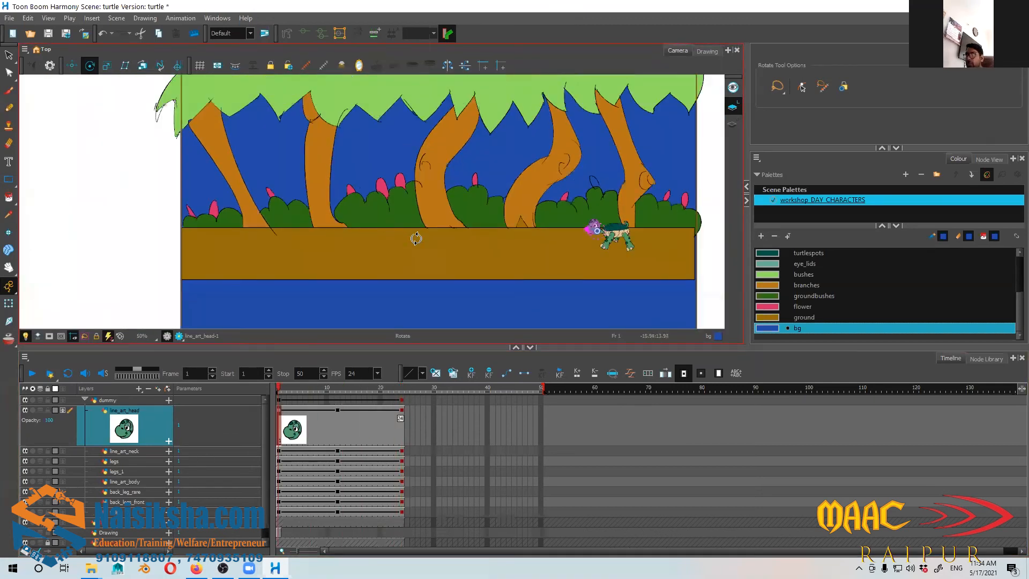
{"action": "scroll", "coordinate": [513, 244], "scroll_direction": "up", "scroll_amount": 4}
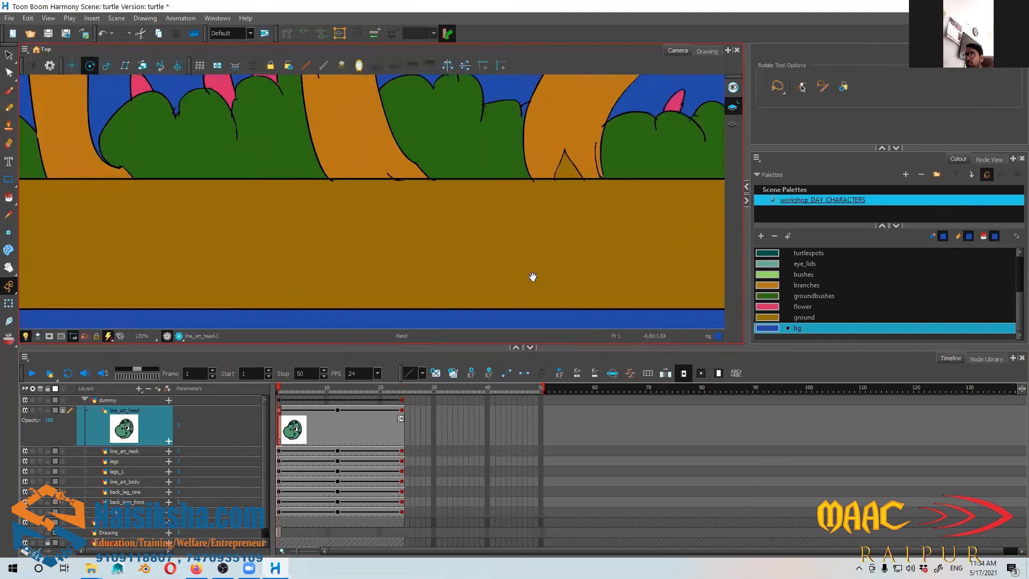
{"action": "scroll", "coordinate": [528, 278], "scroll_direction": "down", "scroll_amount": 5}
{"action": "scroll", "coordinate": [452, 255], "scroll_direction": "up", "scroll_amount": 3}
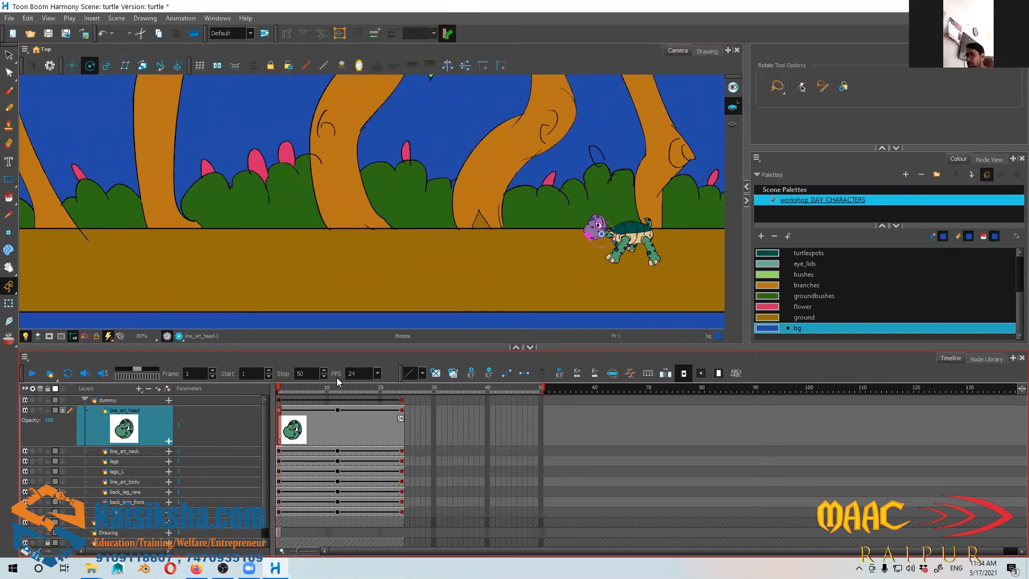
{"action": "key", "text": "Return"}
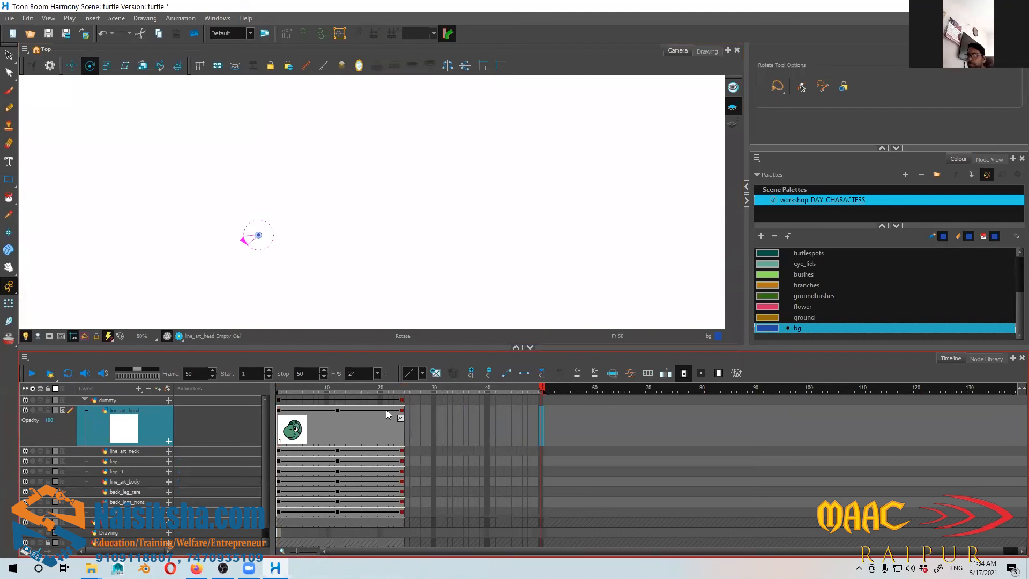
Step: Move to frame 6 and tilt the turtle's head (line_art_head) slightly upward
{"action": "left_click_drag", "start_coordinate": [445, 391], "coordinate": [305, 404]}
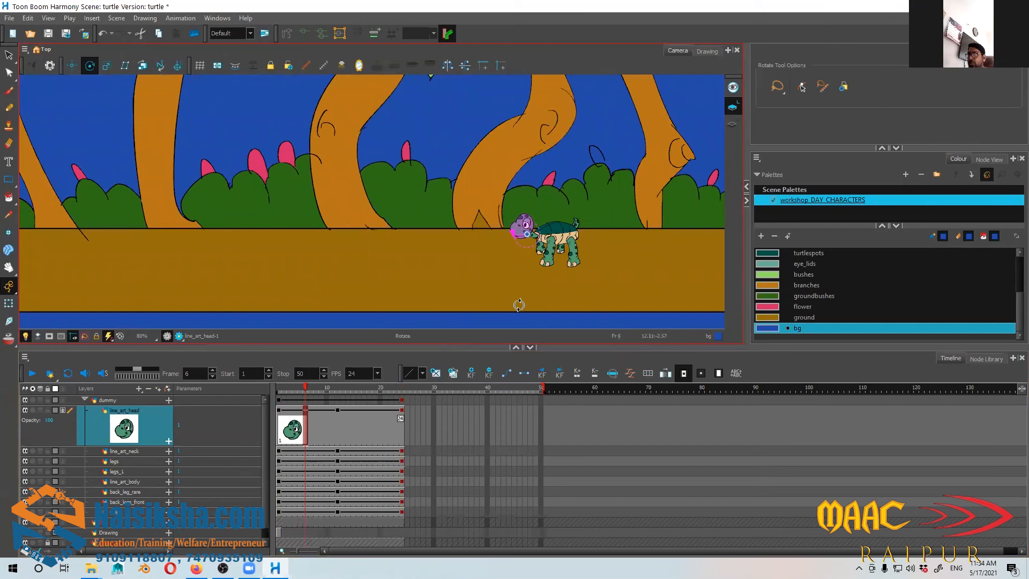
{"action": "scroll", "coordinate": [541, 294], "scroll_direction": "up", "scroll_amount": 4}
{"action": "left_click_drag", "start_coordinate": [564, 199], "coordinate": [420, 290]}
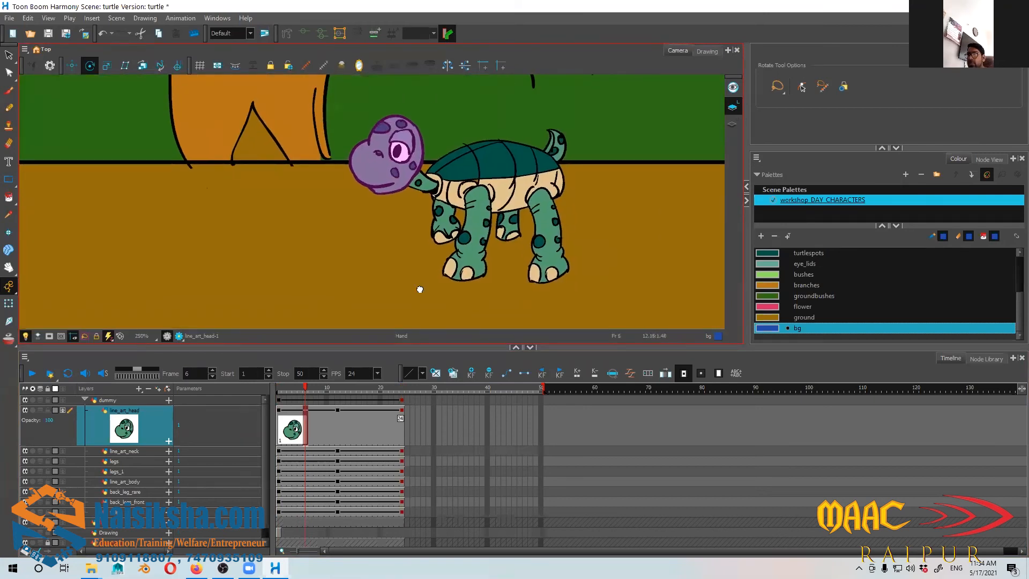
{"action": "mouse_move", "coordinate": [308, 390]}
{"action": "left_mouse_down"}
{"action": "mouse_move", "coordinate": [270, 390]}
{"action": "mouse_move", "coordinate": [339, 394]}
{"action": "mouse_move", "coordinate": [309, 405]}
{"action": "left_mouse_up"}
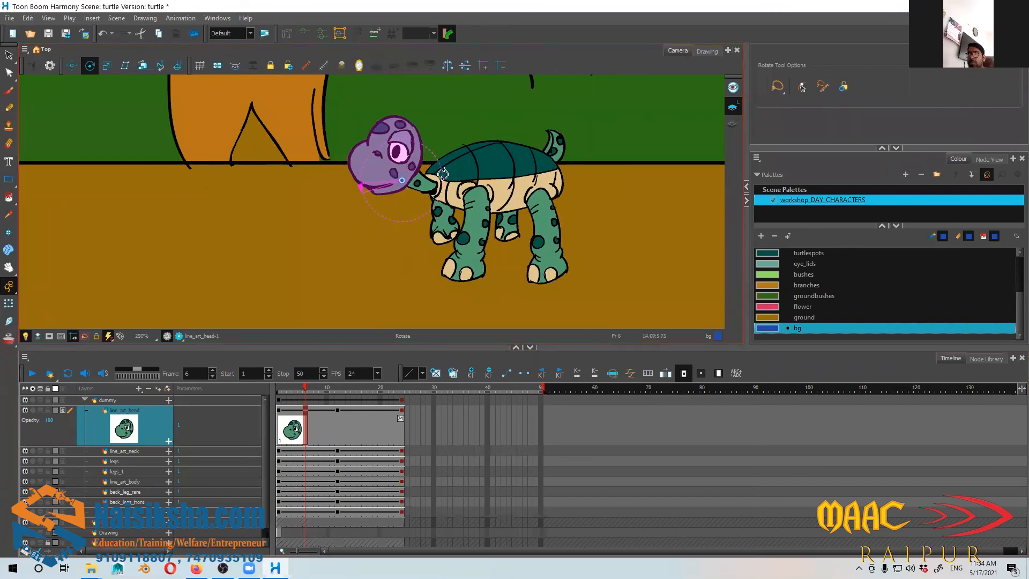
{"action": "left_click_drag", "start_coordinate": [439, 165], "coordinate": [436, 173]}
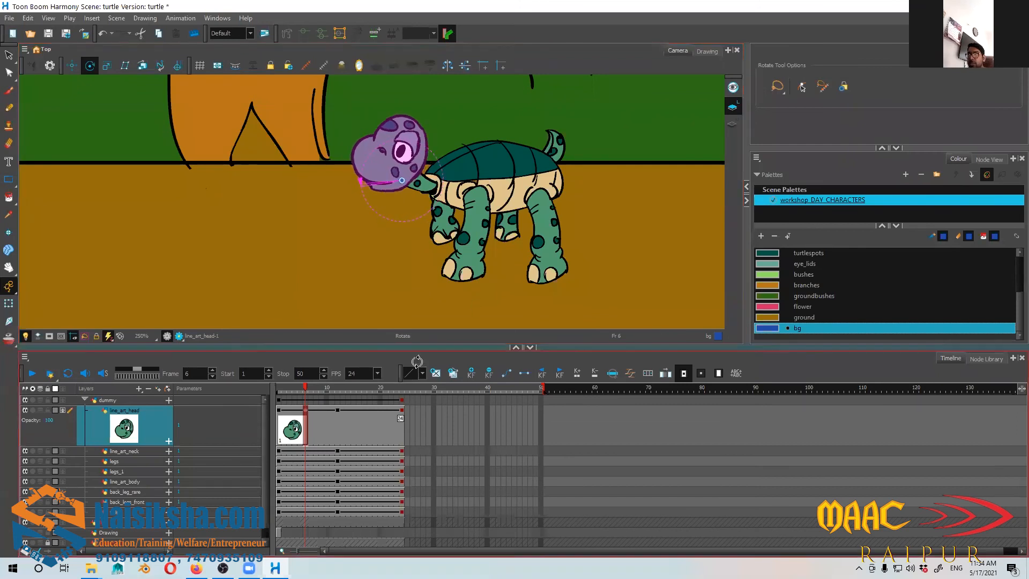
Step: At frame 6, adjust line_art_neck slightly and move the near front leg (legs) up toward the shell
{"action": "left_click", "coordinate": [129, 453]}
{"action": "left_click_drag", "start_coordinate": [472, 169], "coordinate": [469, 176]}
{"action": "left_click", "coordinate": [120, 461]}
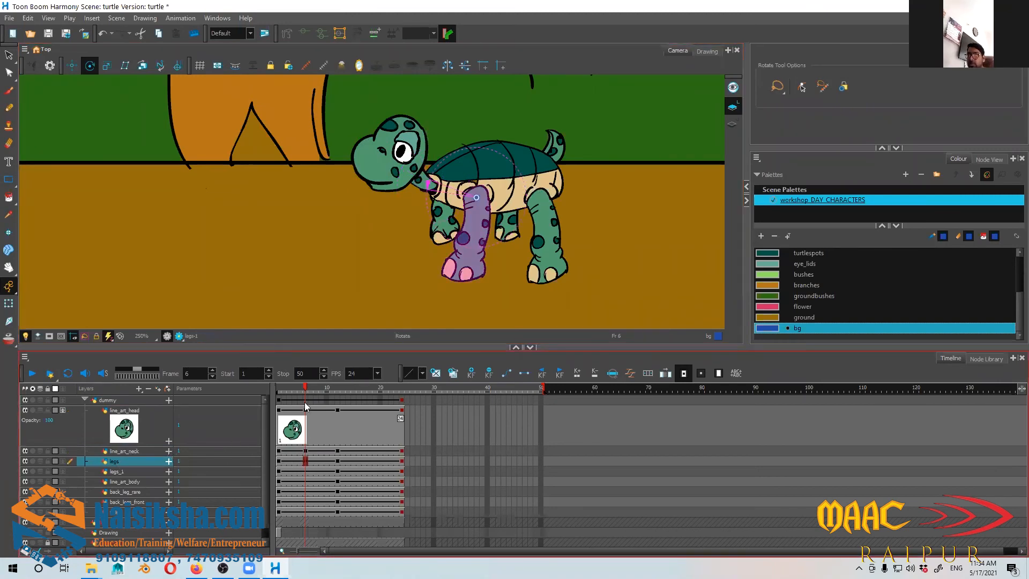
{"action": "mouse_move", "coordinate": [302, 391]}
{"action": "left_mouse_down"}
{"action": "mouse_move", "coordinate": [285, 392]}
{"action": "mouse_move", "coordinate": [304, 391]}
{"action": "left_mouse_up"}
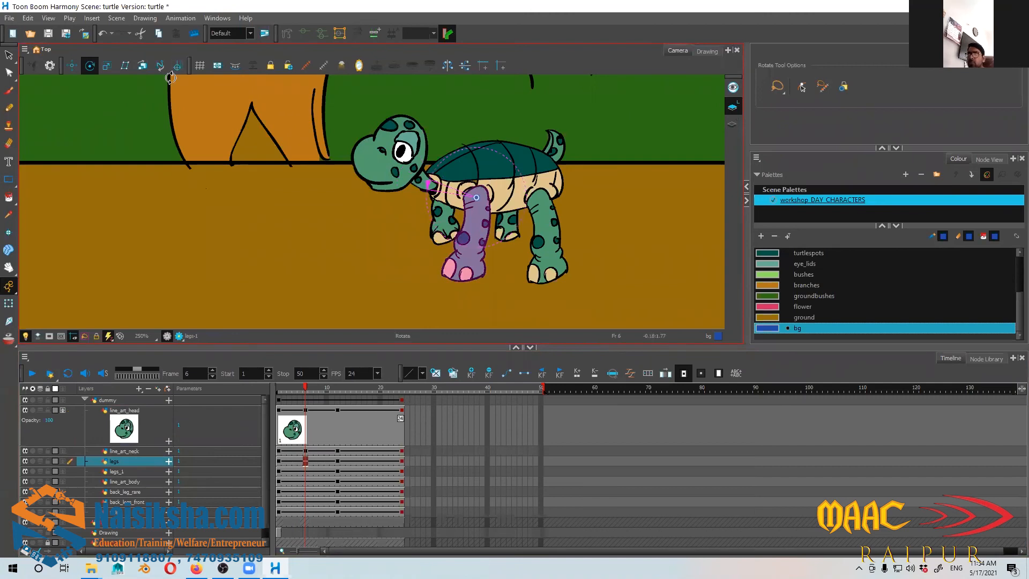
{"action": "left_click", "coordinate": [71, 66]}
{"action": "left_click_drag", "start_coordinate": [476, 185], "coordinate": [476, 176]}
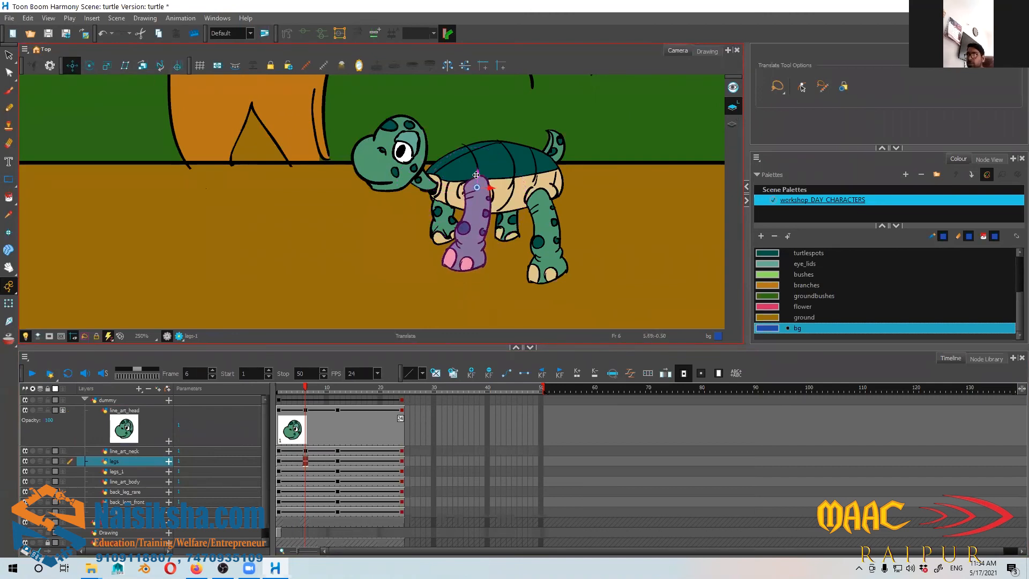
Step: Move to frame 12 and lower the near front leg (legs), shifting it slightly toward the head
{"action": "left_click", "coordinate": [300, 389]}
{"action": "left_click_drag", "start_coordinate": [288, 389], "coordinate": [339, 400]}
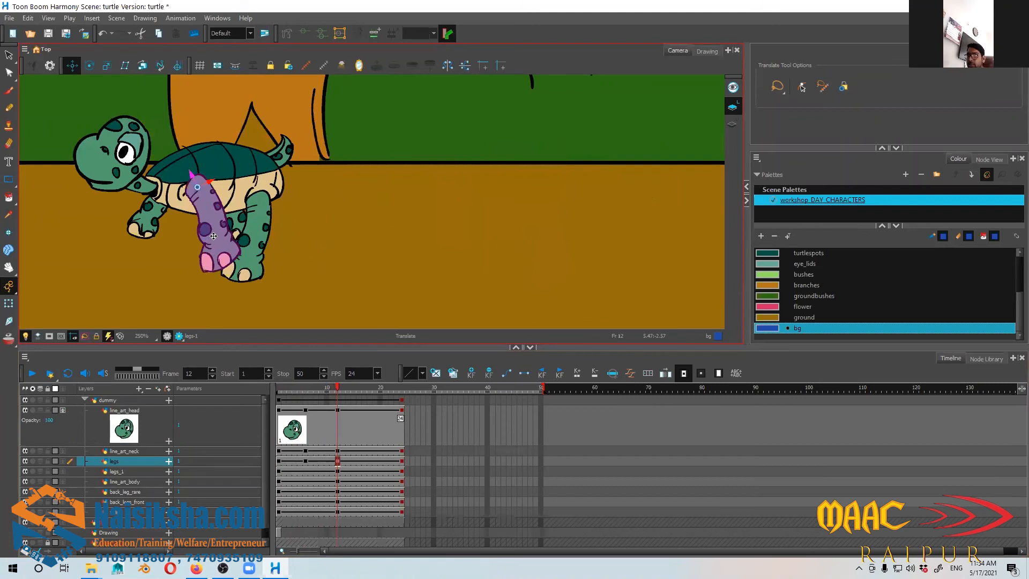
{"action": "mouse_move", "coordinate": [192, 177]}
{"action": "left_mouse_down"}
{"action": "mouse_move", "coordinate": [213, 198]}
{"action": "mouse_move", "coordinate": [188, 191]}
{"action": "left_mouse_up"}
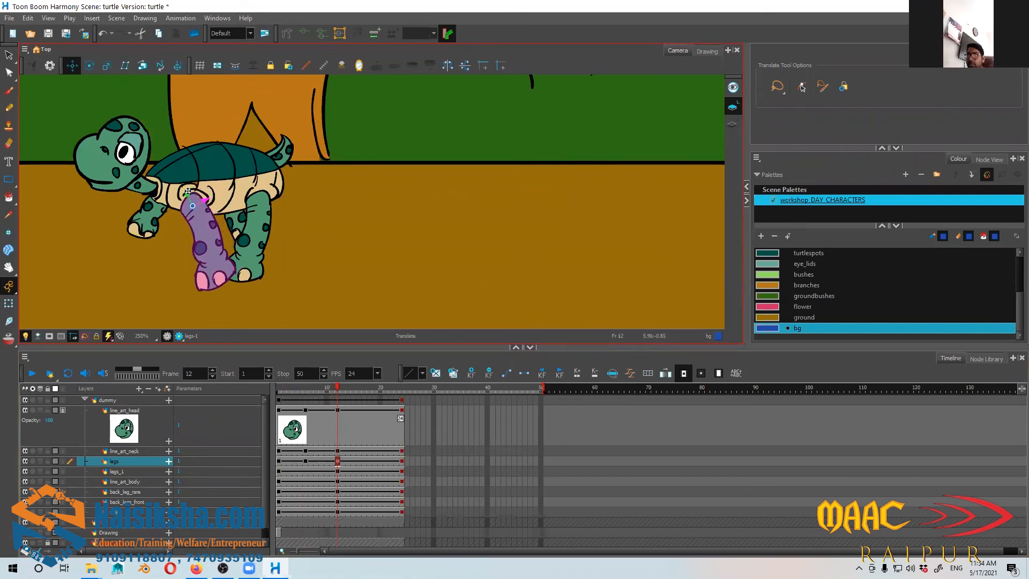
Step: Return to frame 6 and rotate the near rear leg (legs_1) so its foot swings backward
{"action": "left_click", "coordinate": [294, 388]}
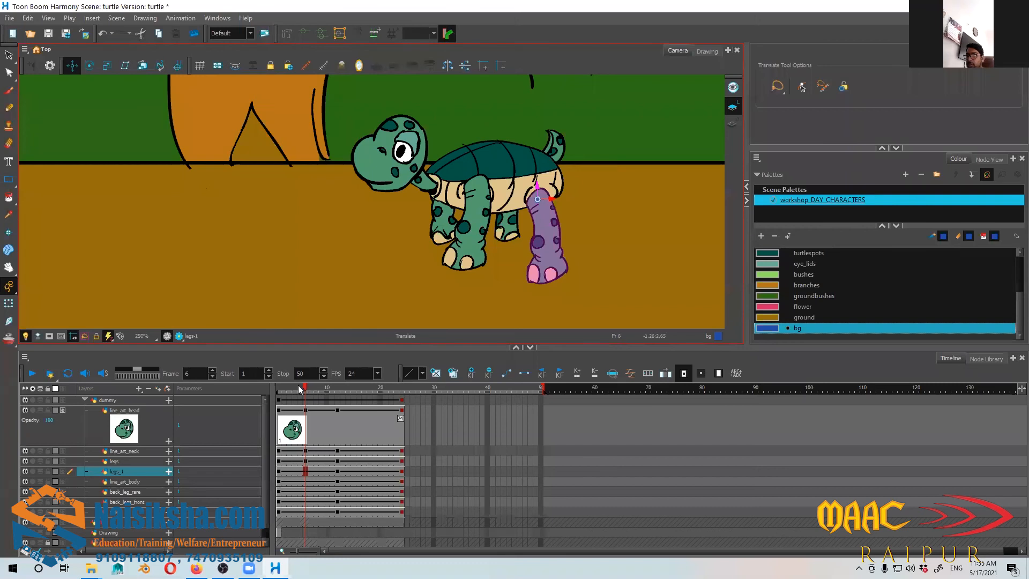
{"action": "key", "text": "alt+3"}
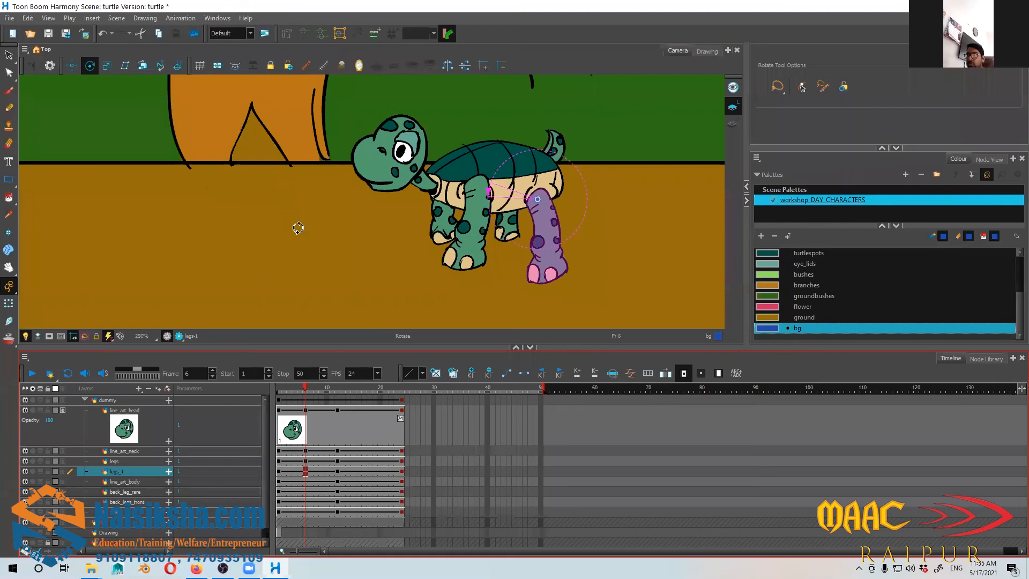
{"action": "left_click_drag", "start_coordinate": [368, 282], "coordinate": [399, 322]}
{"action": "left_click_drag", "start_coordinate": [328, 387], "coordinate": [307, 385]}
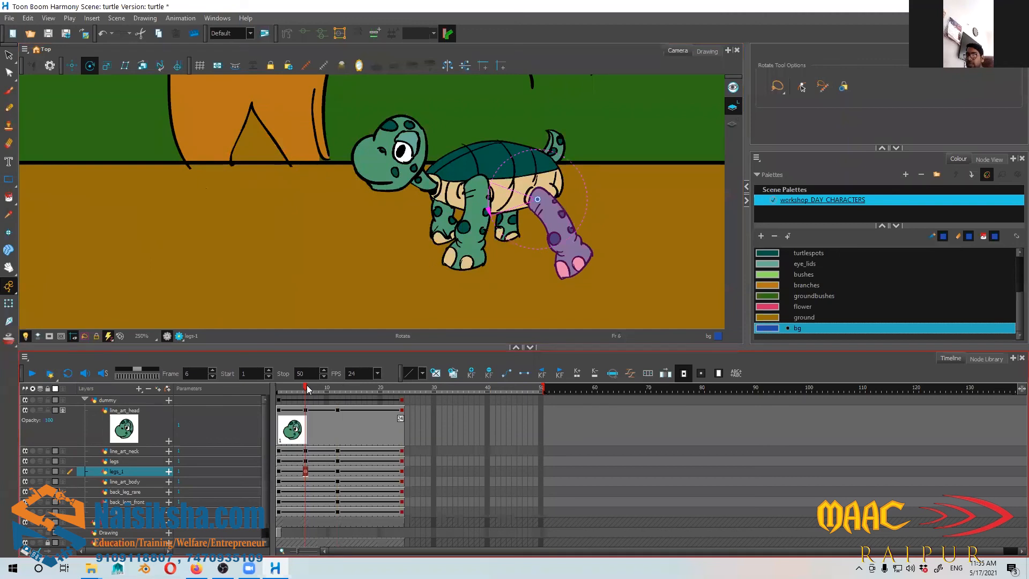
Step: At frame 6, raise line_art_body slightly and shift line_art_neck up to meet the shell opening
{"action": "left_click", "coordinate": [554, 165]}
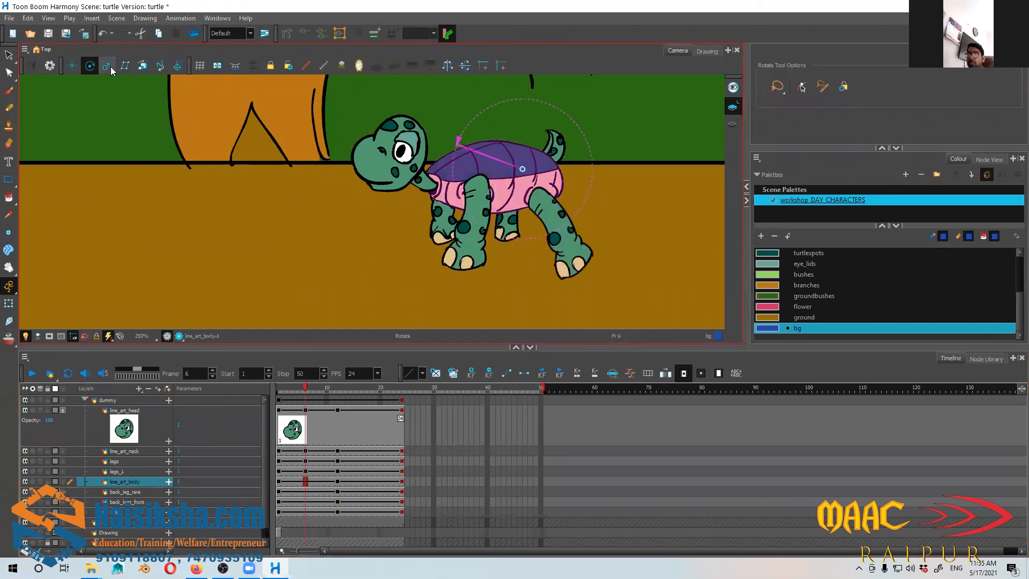
{"action": "left_click", "coordinate": [75, 67]}
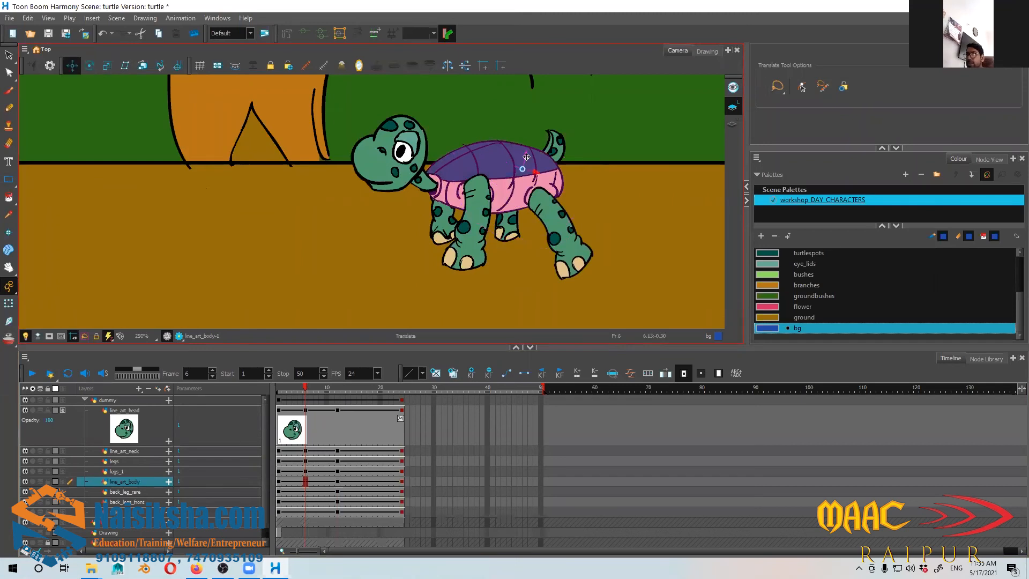
{"action": "left_click_drag", "start_coordinate": [527, 146], "coordinate": [540, 161]}
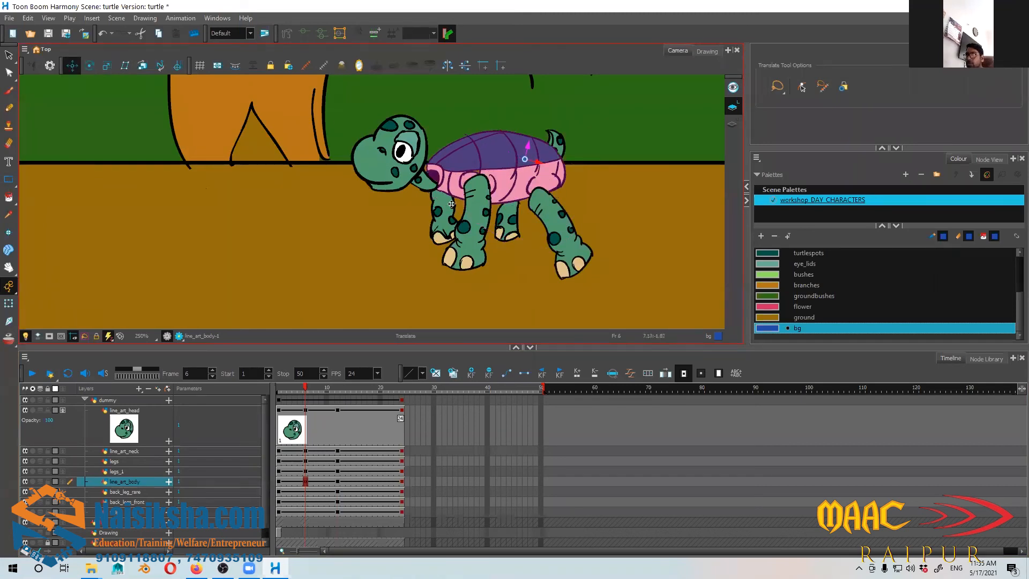
{"action": "left_click_drag", "start_coordinate": [452, 204], "coordinate": [449, 203]}
{"action": "left_click", "coordinate": [130, 452]}
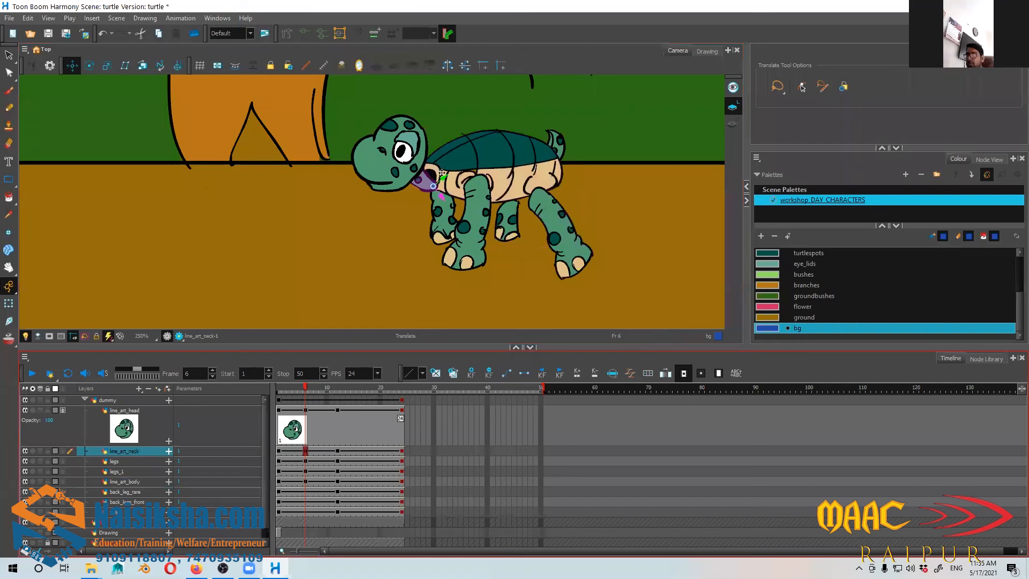
{"action": "left_click_drag", "start_coordinate": [435, 187], "coordinate": [440, 170]}
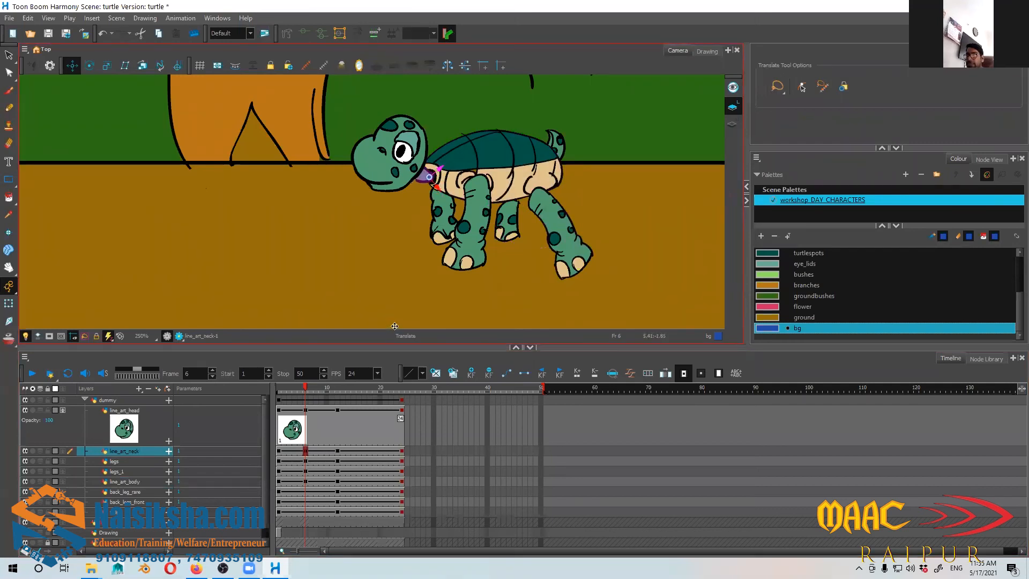
Step: Move line_art_head up and slightly forward at frame 6, matching the raised neck
{"action": "left_click", "coordinate": [142, 416]}
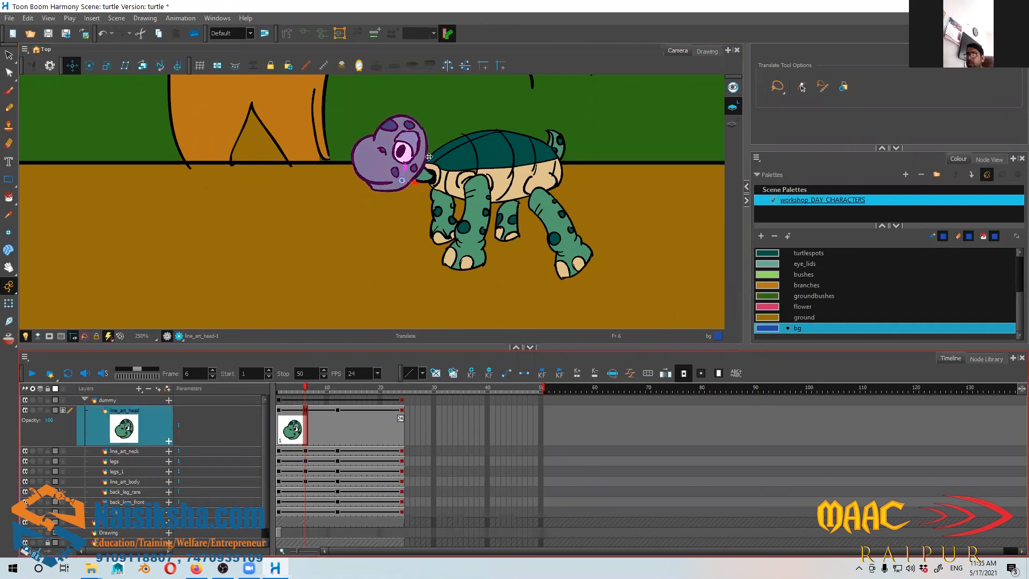
{"action": "left_click", "coordinate": [404, 180]}
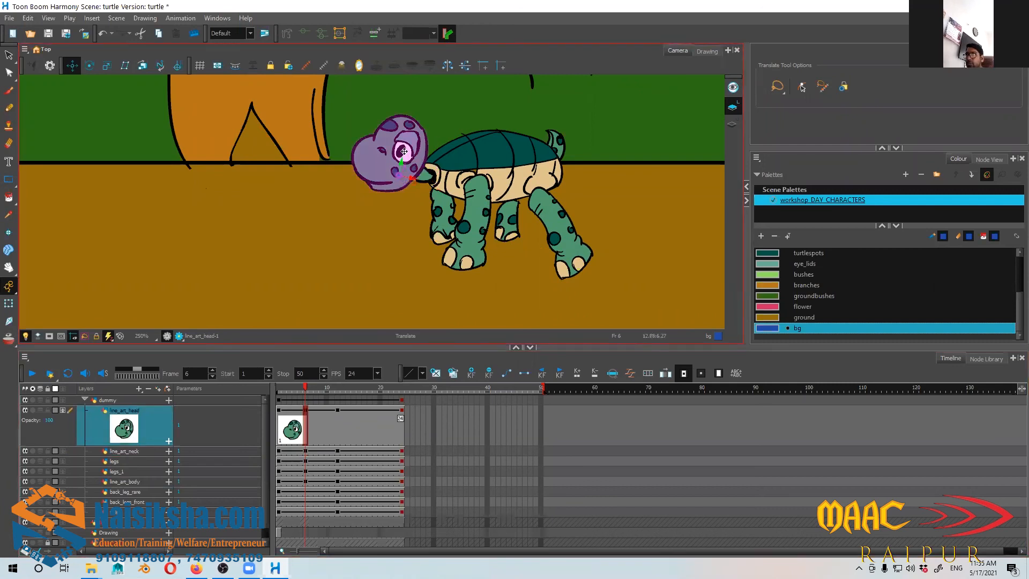
{"action": "left_click_drag", "start_coordinate": [402, 145], "coordinate": [393, 130]}
{"action": "left_click", "coordinate": [306, 390]}
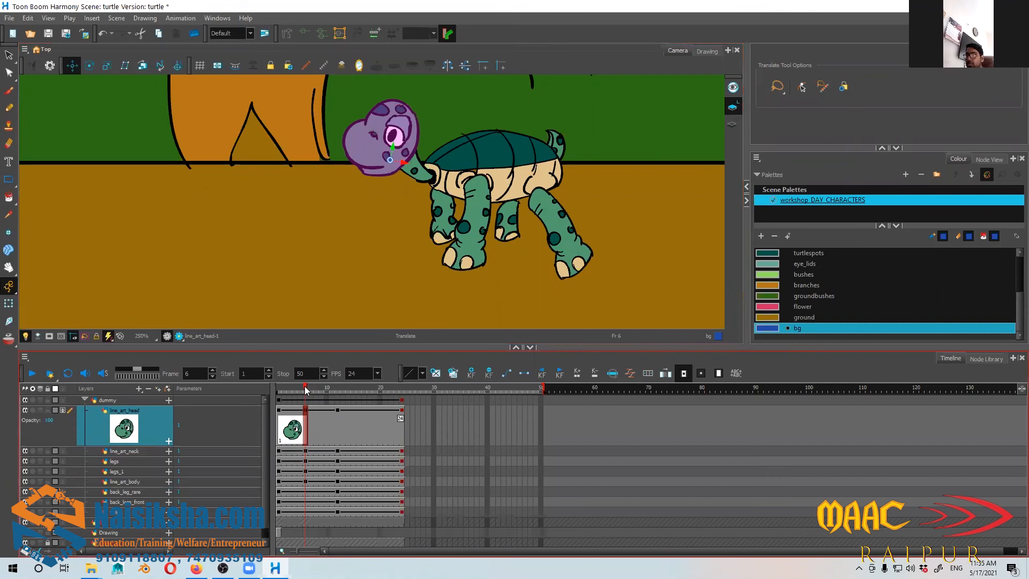
{"action": "key", "text": "shift+comma"}
{"action": "left_click_drag", "start_coordinate": [642, 165], "coordinate": [640, 165]}
{"action": "left_click", "coordinate": [309, 427]}
Step: Move to frame 12 and reposition line_art_neck toward the shell
{"action": "left_click_drag", "start_coordinate": [315, 390], "coordinate": [332, 376]}
{"action": "key", "text": "period"}
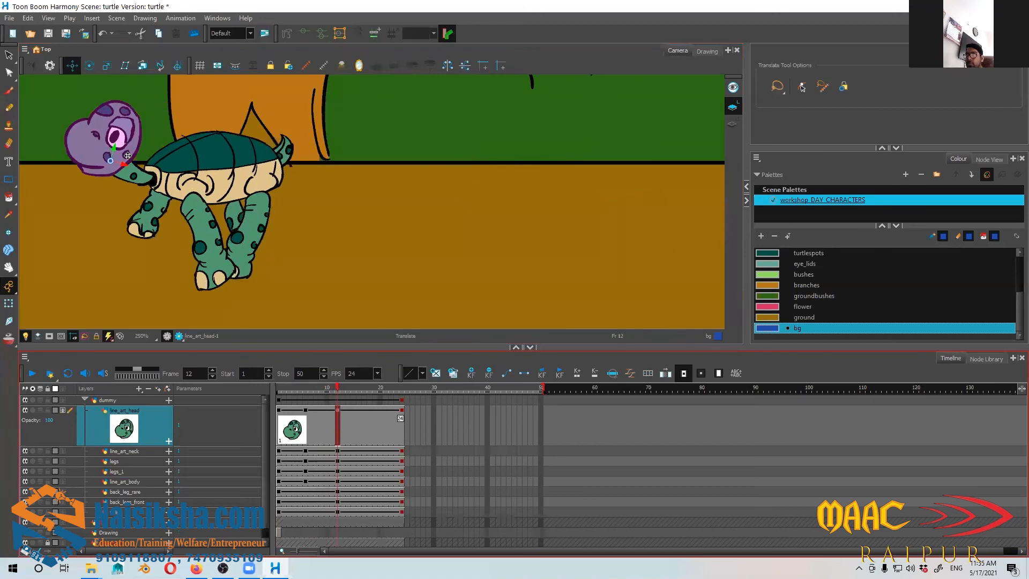
{"action": "left_click", "coordinate": [131, 451]}
{"action": "left_click_drag", "start_coordinate": [145, 181], "coordinate": [195, 168]}
Step: Select line_art_body and raise it slightly at frame 18
{"action": "left_click", "coordinate": [131, 482]}
{"action": "left_click", "coordinate": [144, 485]}
{"action": "left_click_drag", "start_coordinate": [326, 389], "coordinate": [370, 412]}
{"action": "left_click_drag", "start_coordinate": [255, 255], "coordinate": [490, 260]}
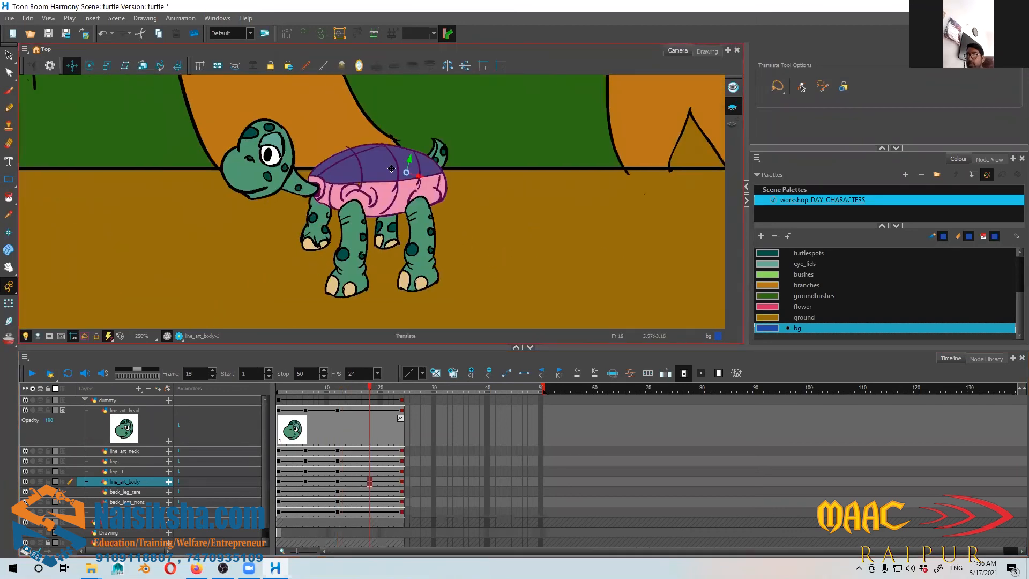
{"action": "left_click_drag", "start_coordinate": [410, 151], "coordinate": [407, 156]}
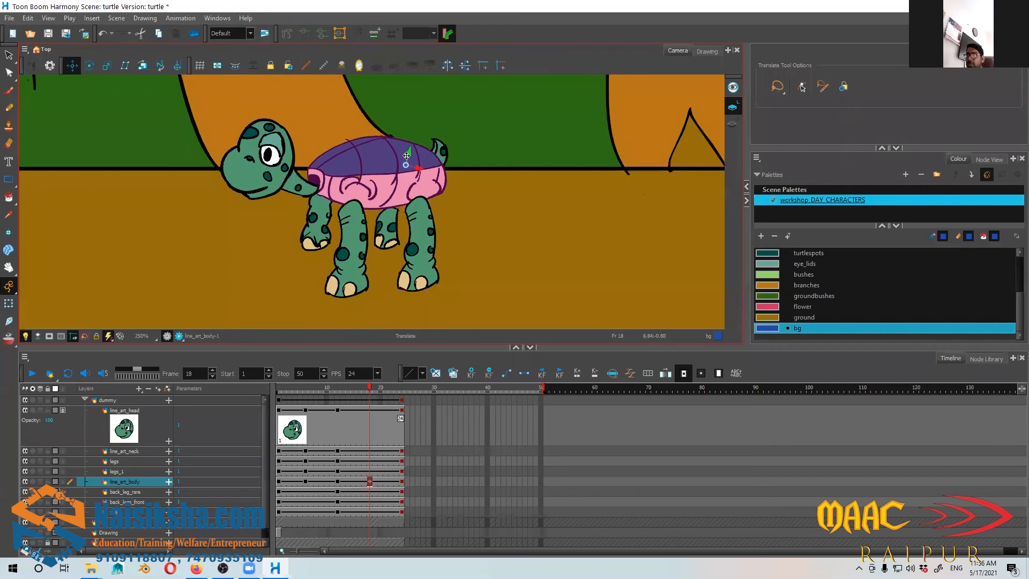
Step: At frame 18, raise line_art_head and shift line_art_neck up into the shell opening
{"action": "left_click", "coordinate": [145, 431]}
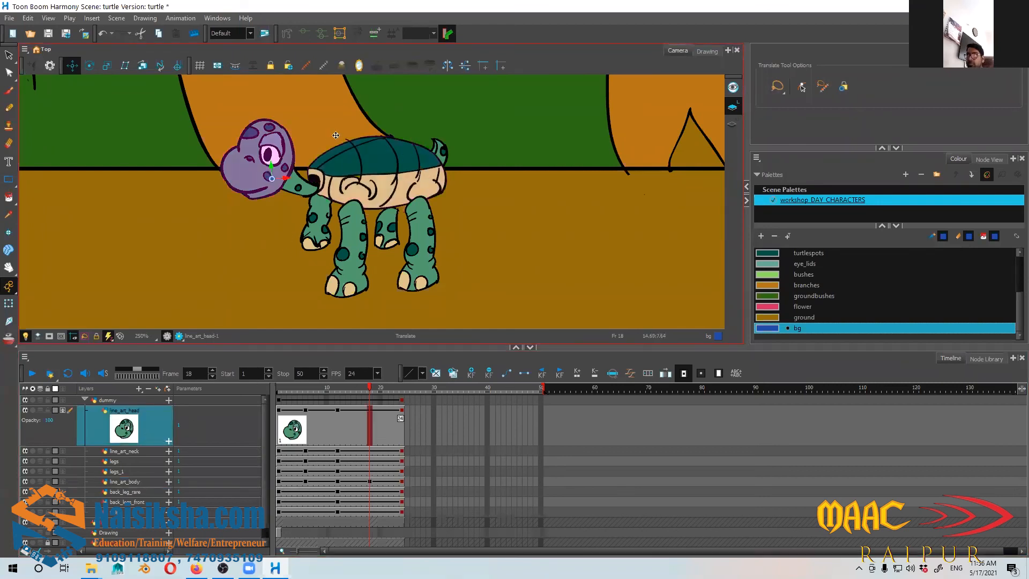
{"action": "left_click_drag", "start_coordinate": [277, 156], "coordinate": [276, 140]}
{"action": "left_click", "coordinate": [120, 452]}
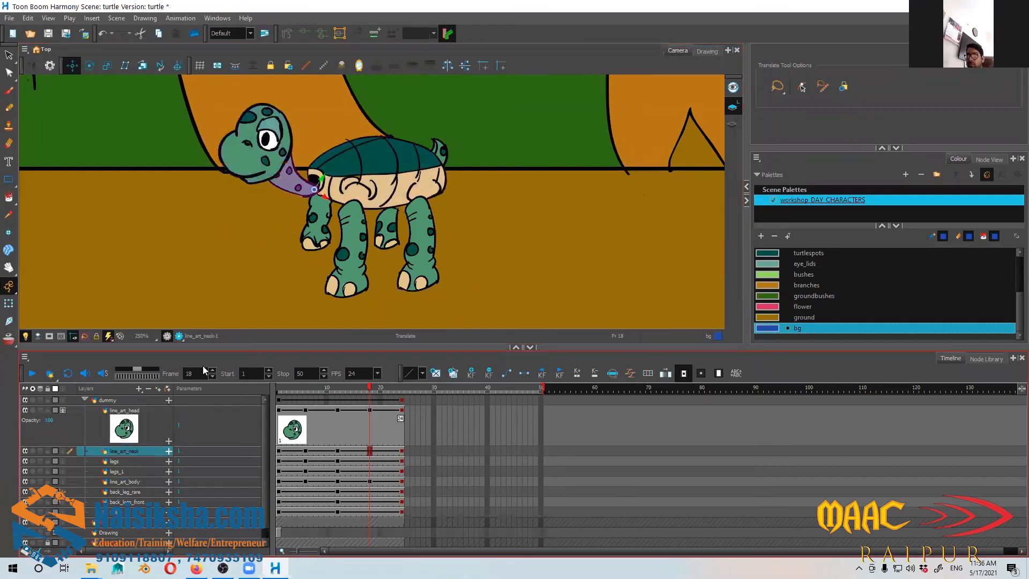
{"action": "left_click_drag", "start_coordinate": [286, 183], "coordinate": [292, 174]}
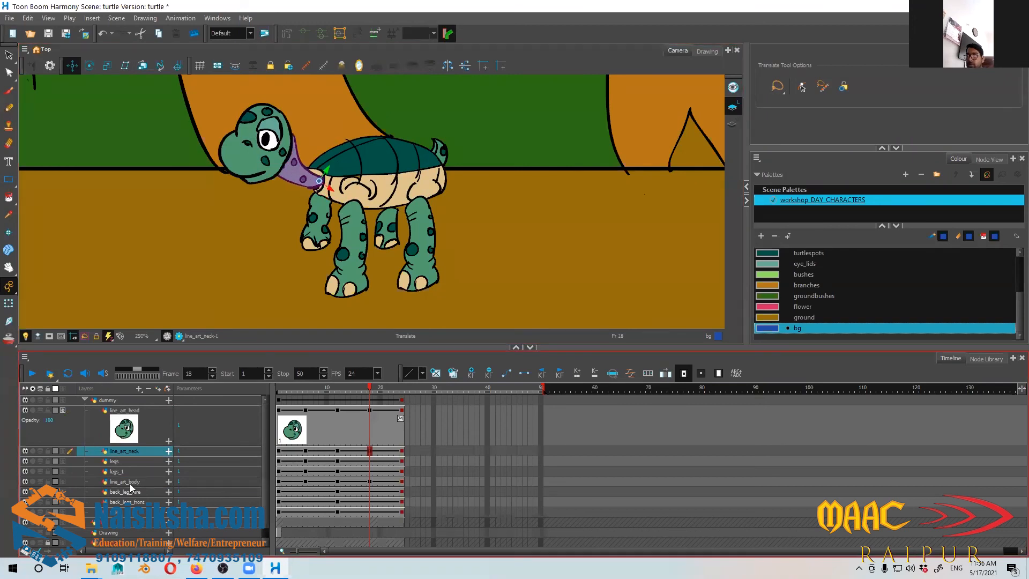
{"action": "left_click", "coordinate": [138, 432]}
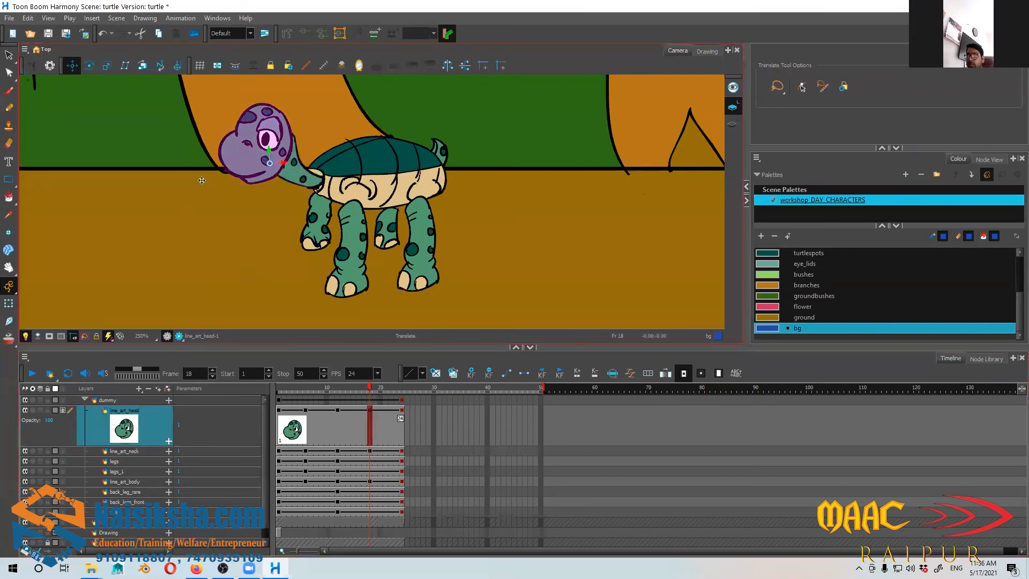
Step: At frame 18, move the near front leg (legs) up, and shift legs_1 up with a slight backward rotation
{"action": "left_click", "coordinate": [133, 462]}
{"action": "left_click_drag", "start_coordinate": [357, 205], "coordinate": [363, 192]}
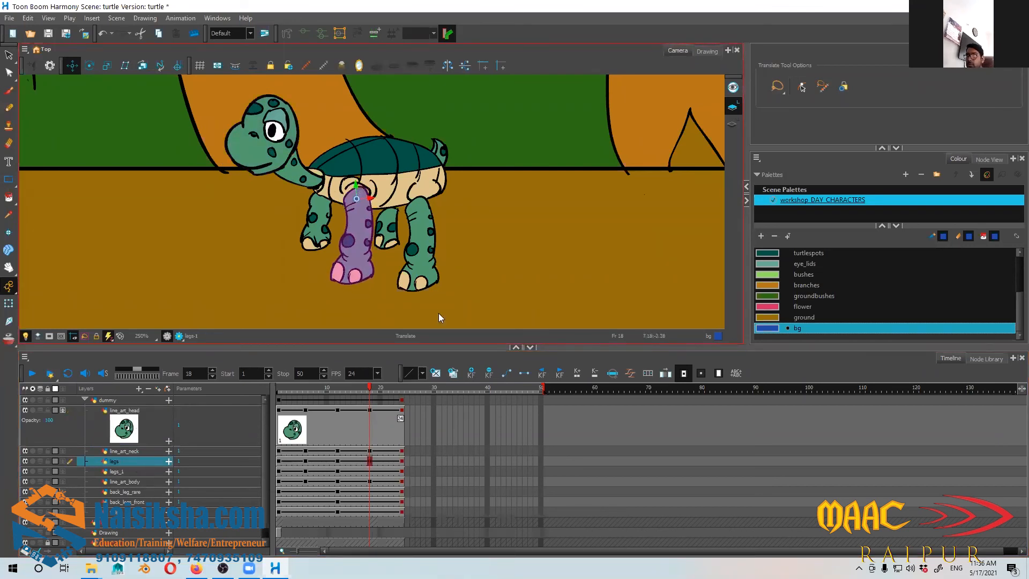
{"action": "left_click", "coordinate": [132, 472]}
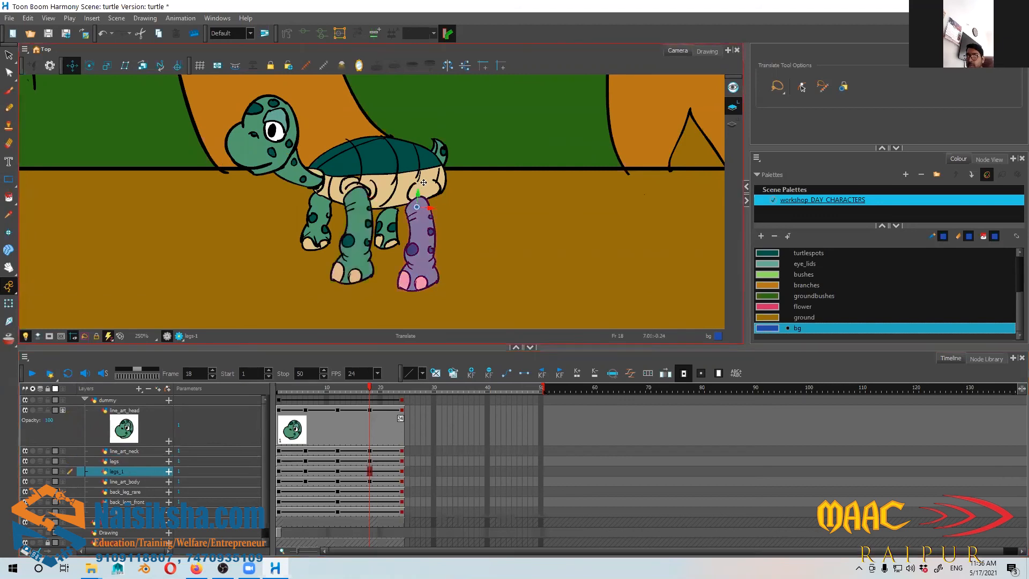
{"action": "left_click_drag", "start_coordinate": [425, 225], "coordinate": [431, 222]}
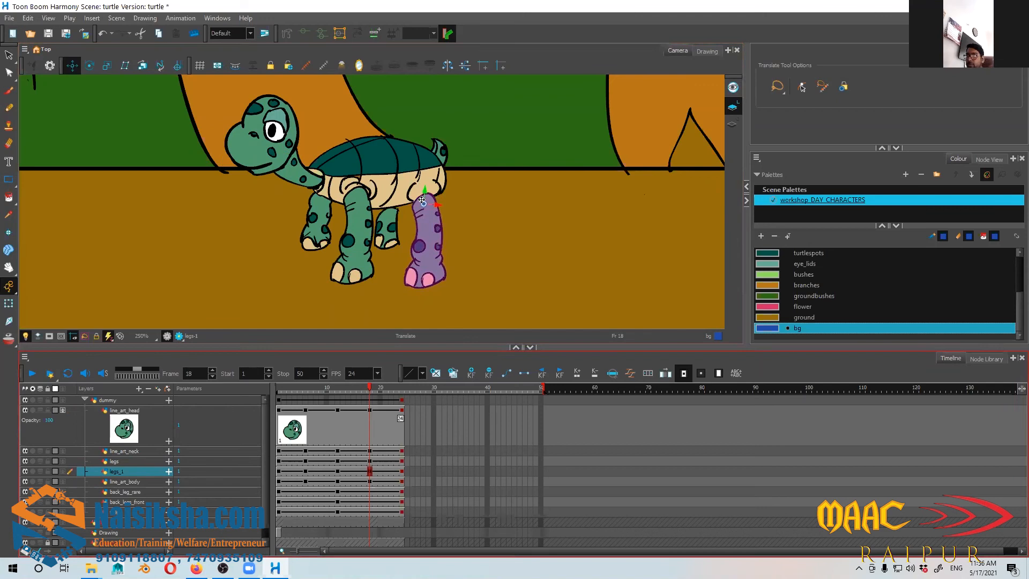
{"action": "left_click", "coordinate": [90, 65]}
{"action": "left_click_drag", "start_coordinate": [441, 252], "coordinate": [447, 247]}
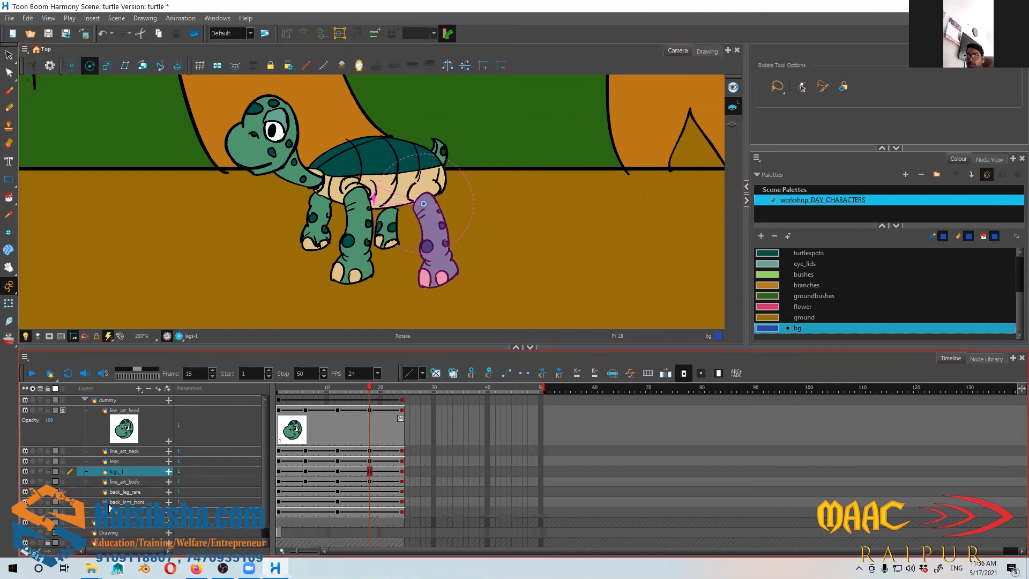
Step: At frame 18, lower line_art_body slightly over the legs and move back_leg_rare up and backward under the shell
{"action": "left_click", "coordinate": [120, 482]}
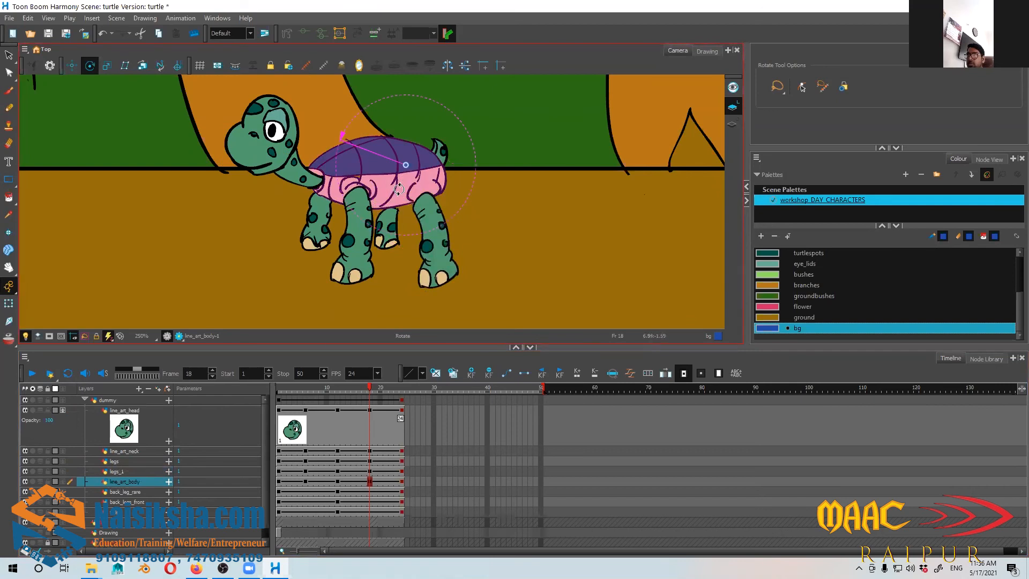
{"action": "left_click", "coordinate": [71, 65]}
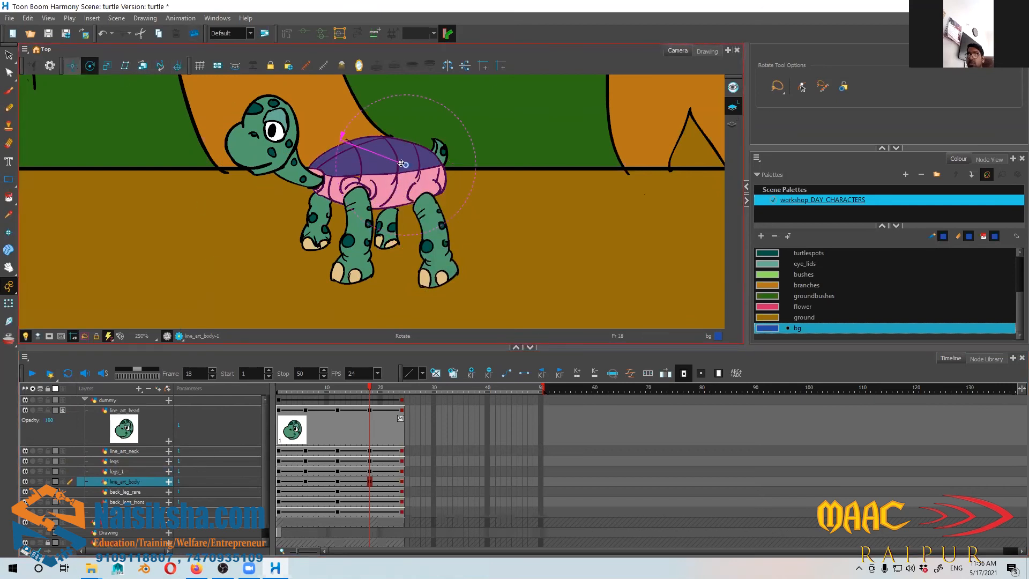
{"action": "left_click_drag", "start_coordinate": [410, 153], "coordinate": [413, 163]}
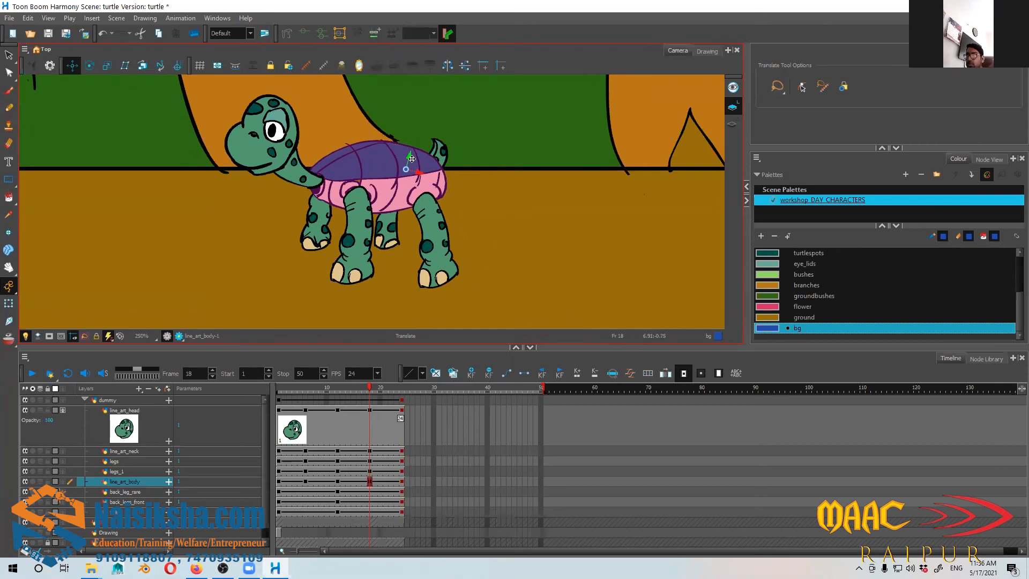
{"action": "left_click", "coordinate": [129, 491]}
{"action": "left_click_drag", "start_coordinate": [401, 200], "coordinate": [407, 190]}
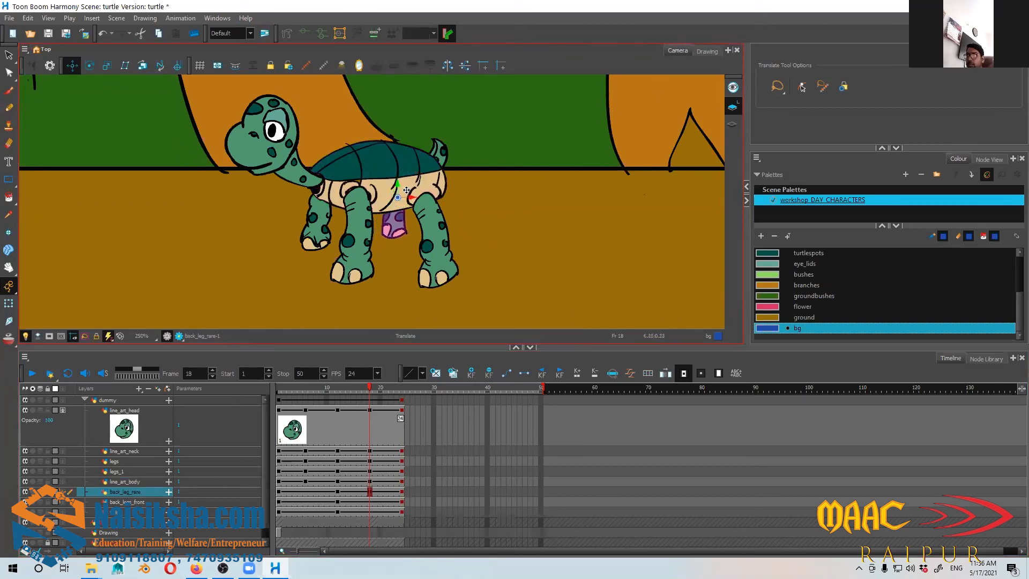
Step: At frame 18, lower back_legs_front slightly and rotate it so the foot swings forward
{"action": "left_click", "coordinate": [116, 503]}
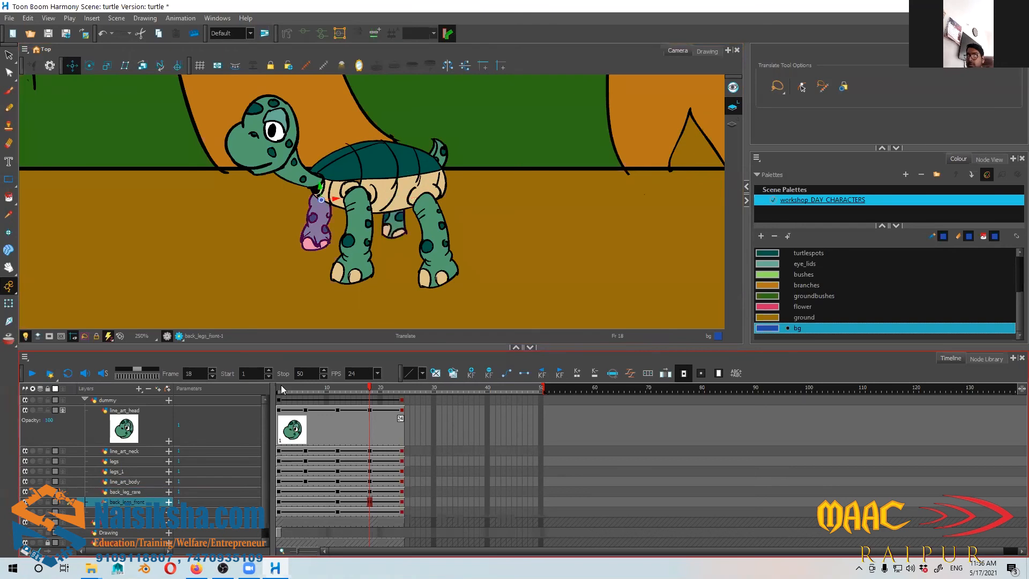
{"action": "left_click_drag", "start_coordinate": [326, 191], "coordinate": [326, 198]}
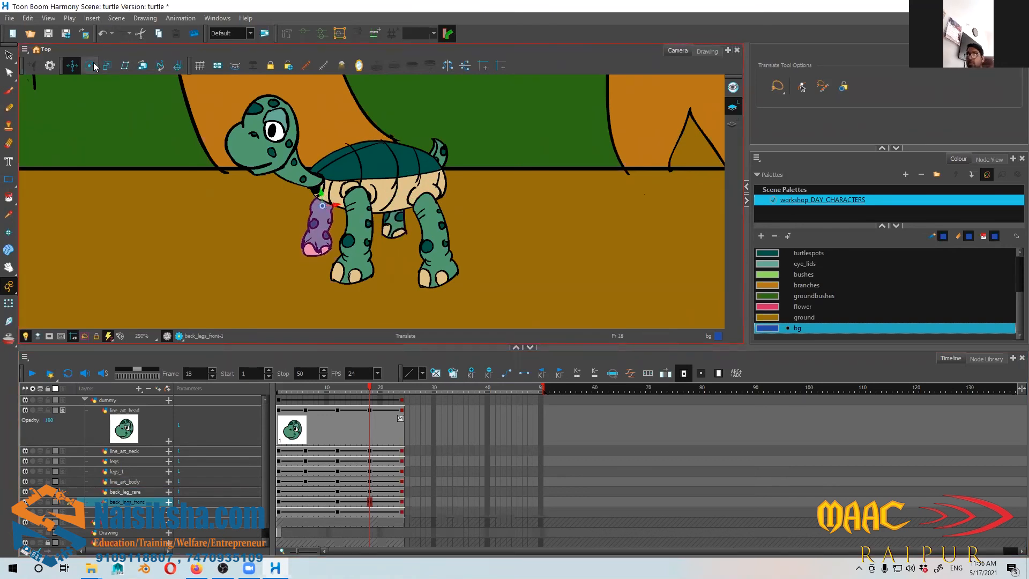
{"action": "key", "text": "alt+3"}
{"action": "left_click_drag", "start_coordinate": [351, 199], "coordinate": [347, 207]}
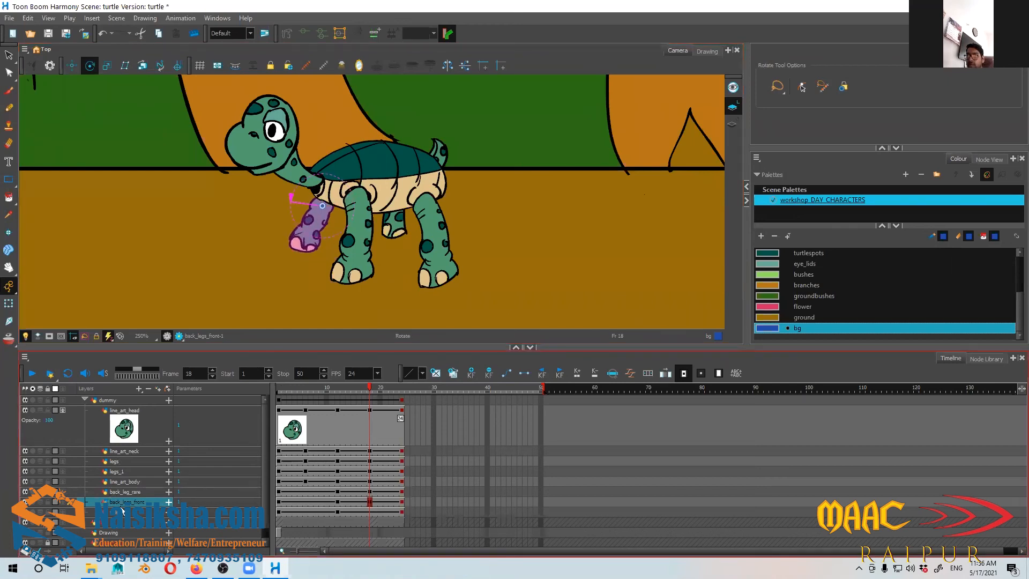
Step: Select the tail layer and rotate the tail slightly away from the shell at frame 18
{"action": "left_click", "coordinate": [122, 512]}
{"action": "left_click_drag", "start_coordinate": [450, 171], "coordinate": [451, 156]}
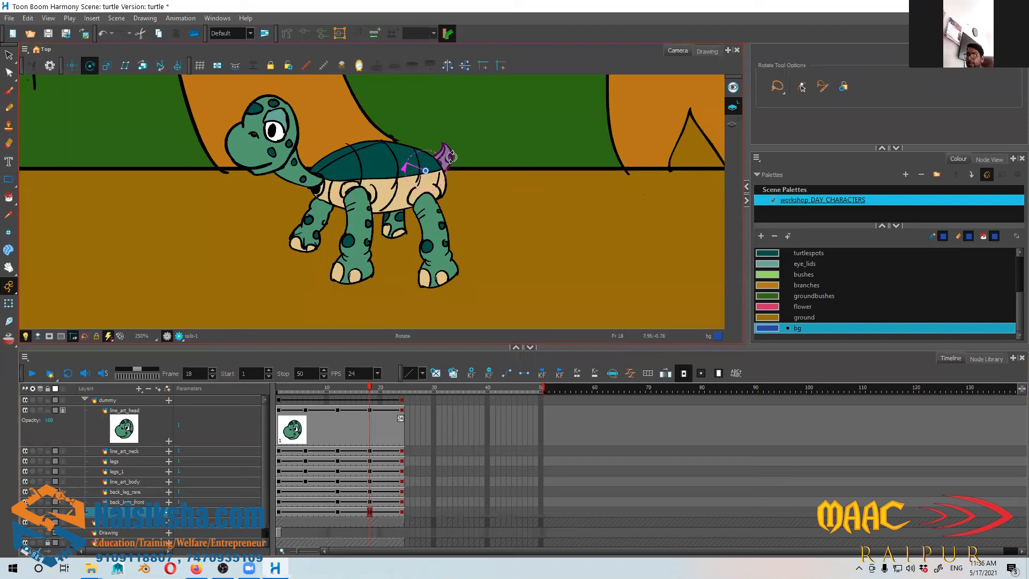
Step: Play back the turtle's walk from frame 1 across the full forest scene and review the motion
{"action": "left_click_drag", "start_coordinate": [370, 392], "coordinate": [233, 406]}
{"action": "scroll", "coordinate": [610, 178], "scroll_direction": "down", "scroll_amount": 1}
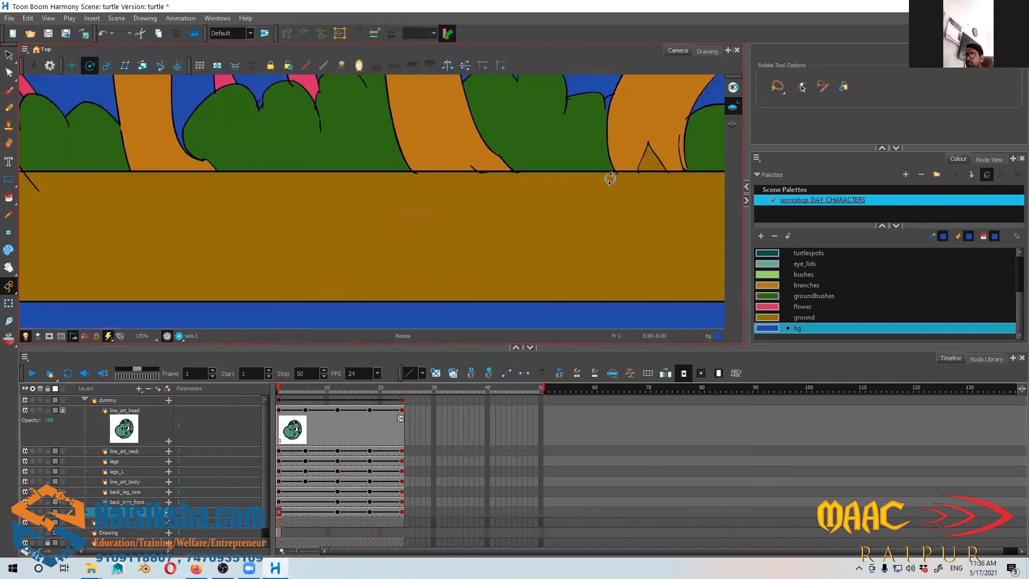
{"action": "scroll", "coordinate": [610, 178], "scroll_direction": "down", "scroll_amount": 1}
{"action": "scroll", "coordinate": [404, 275], "scroll_direction": "down", "scroll_amount": 1}
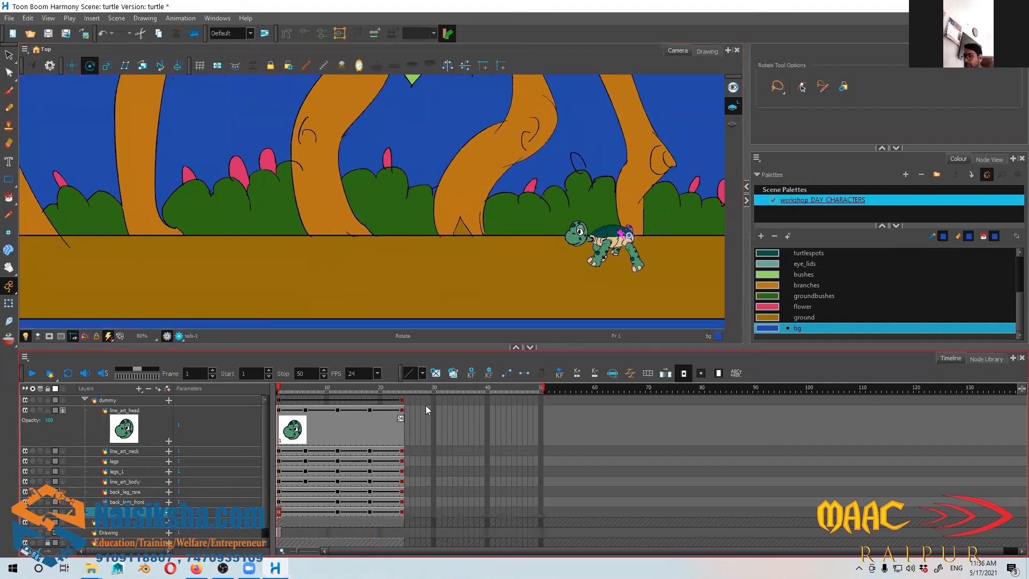
{"action": "key", "text": "Return"}
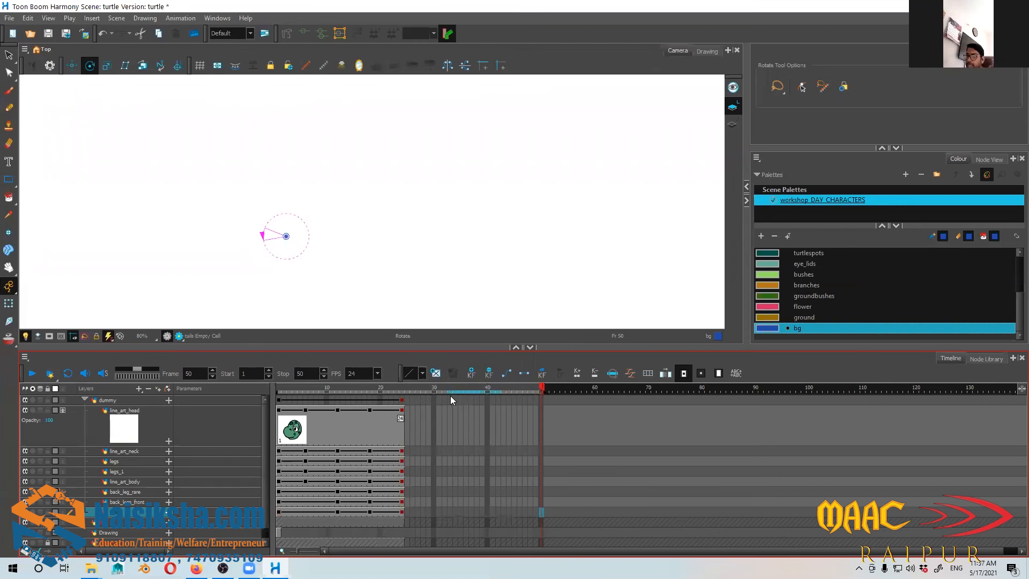
{"action": "left_click_drag", "start_coordinate": [465, 386], "coordinate": [327, 390]}
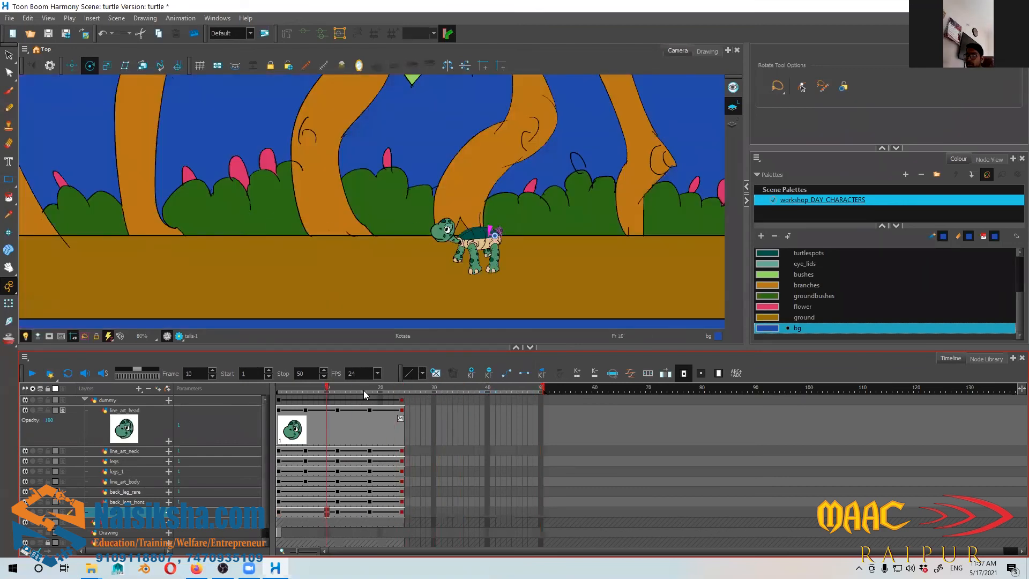
Step: Copy the walk-cycle cells of the dummy layer and all turtle parts and paste them at frame 25
{"action": "left_click", "coordinate": [422, 411]}
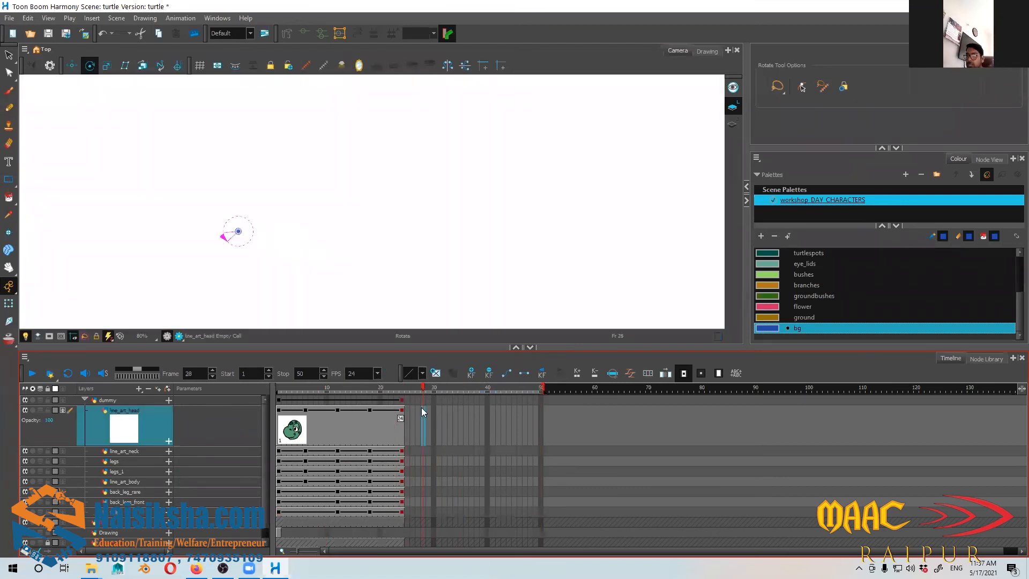
{"action": "scroll", "coordinate": [445, 437], "scroll_direction": "down", "scroll_amount": 1}
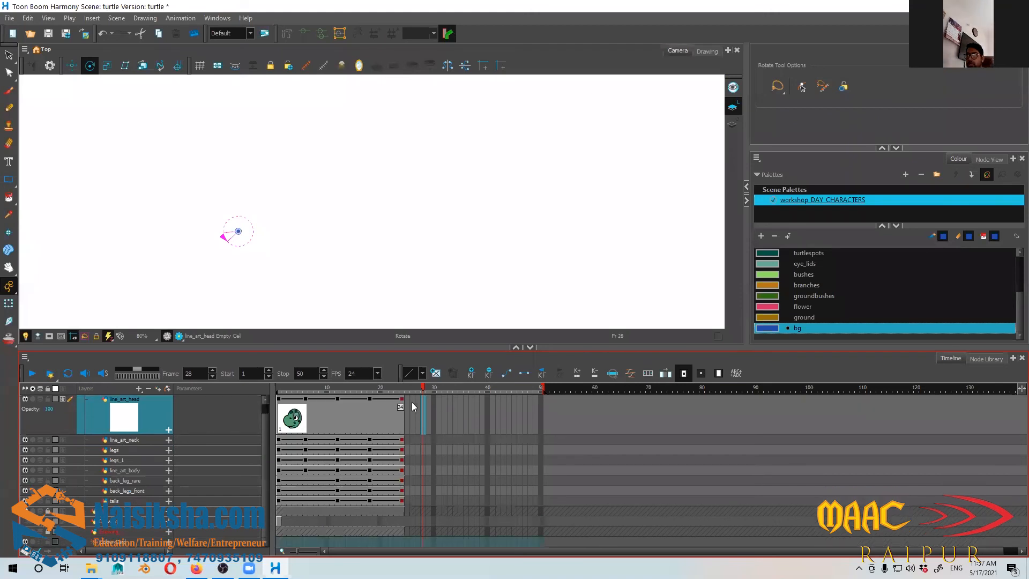
{"action": "left_click_drag", "start_coordinate": [412, 403], "coordinate": [279, 507]}
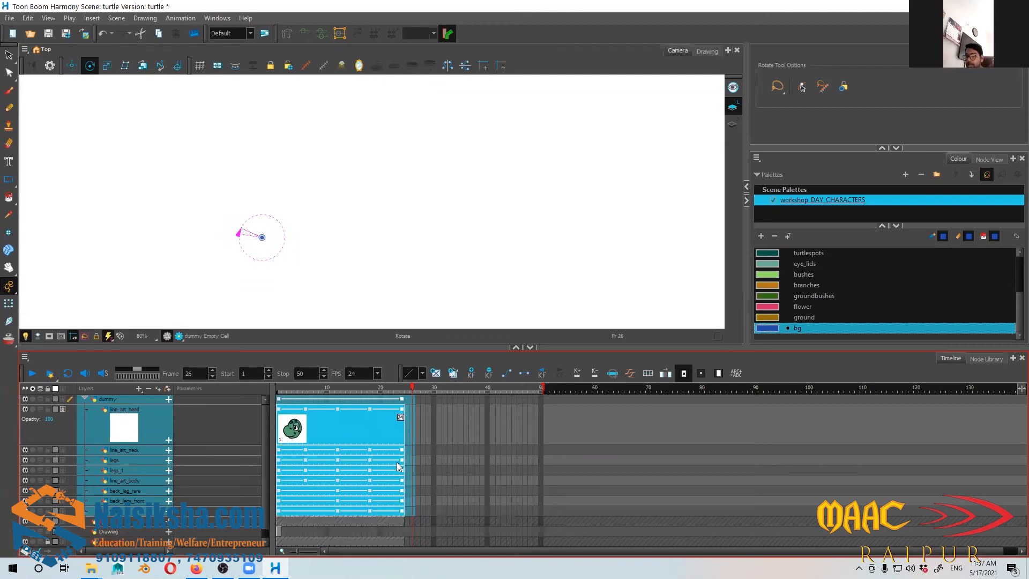
{"action": "left_click", "coordinate": [407, 402]}
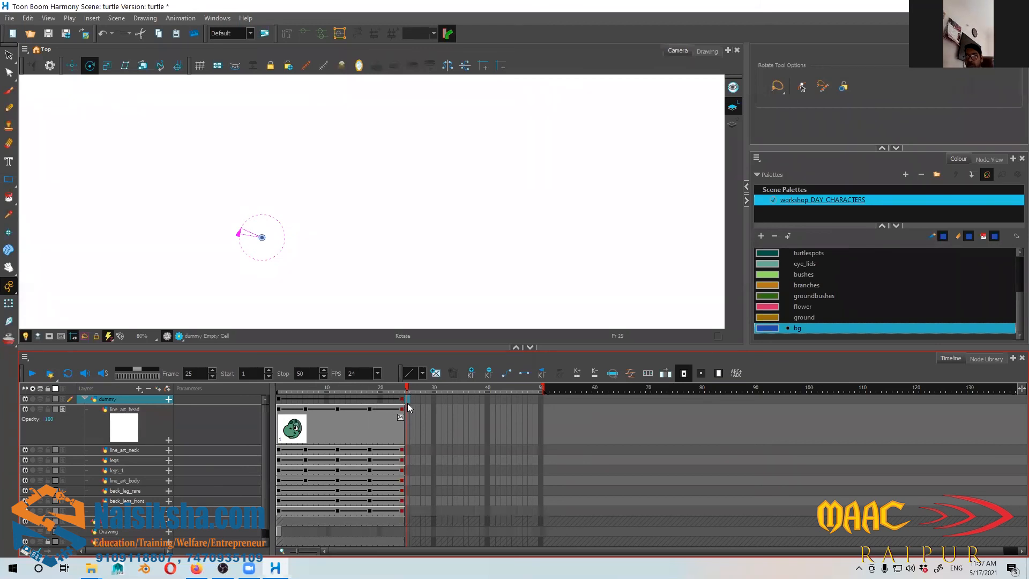
{"action": "key", "text": "ctrl+v"}
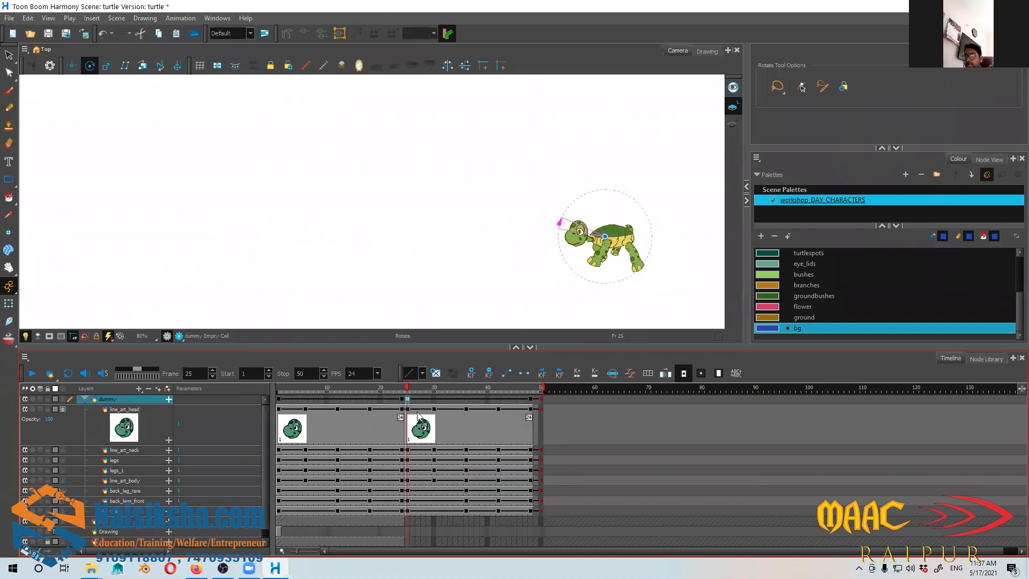
{"action": "mouse_move", "coordinate": [402, 387]}
{"action": "left_mouse_down"}
{"action": "mouse_move", "coordinate": [462, 397]}
{"action": "mouse_move", "coordinate": [461, 408]}
{"action": "mouse_move", "coordinate": [415, 416]}
{"action": "mouse_move", "coordinate": [479, 413]}
{"action": "mouse_move", "coordinate": [530, 428]}
{"action": "mouse_move", "coordinate": [443, 436]}
{"action": "mouse_move", "coordinate": [407, 404]}
{"action": "left_mouse_up"}
{"action": "left_click", "coordinate": [408, 400]}
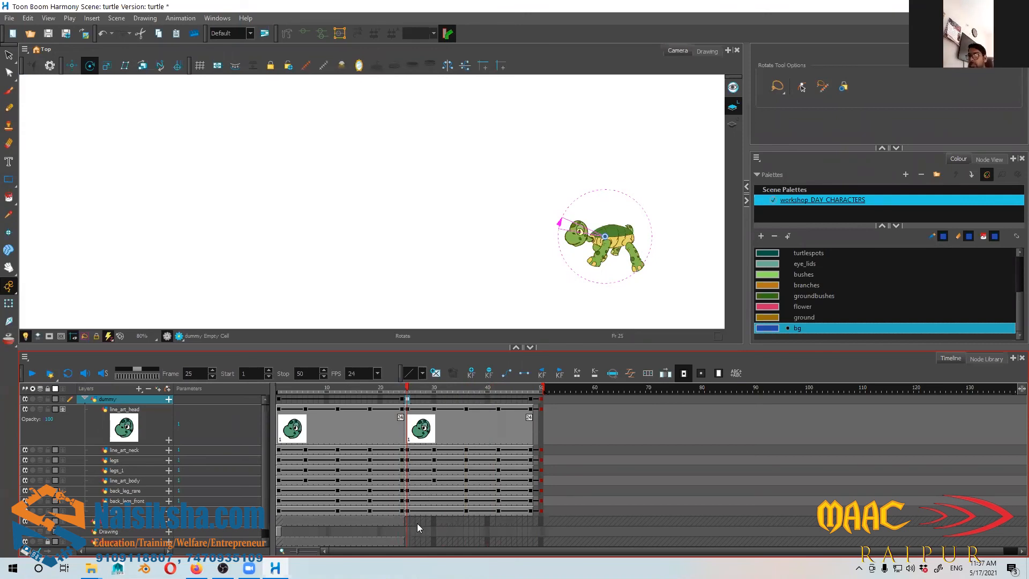
{"action": "left_click", "coordinate": [412, 400]}
{"action": "key", "text": "comma"}
{"action": "key", "text": "comma"}
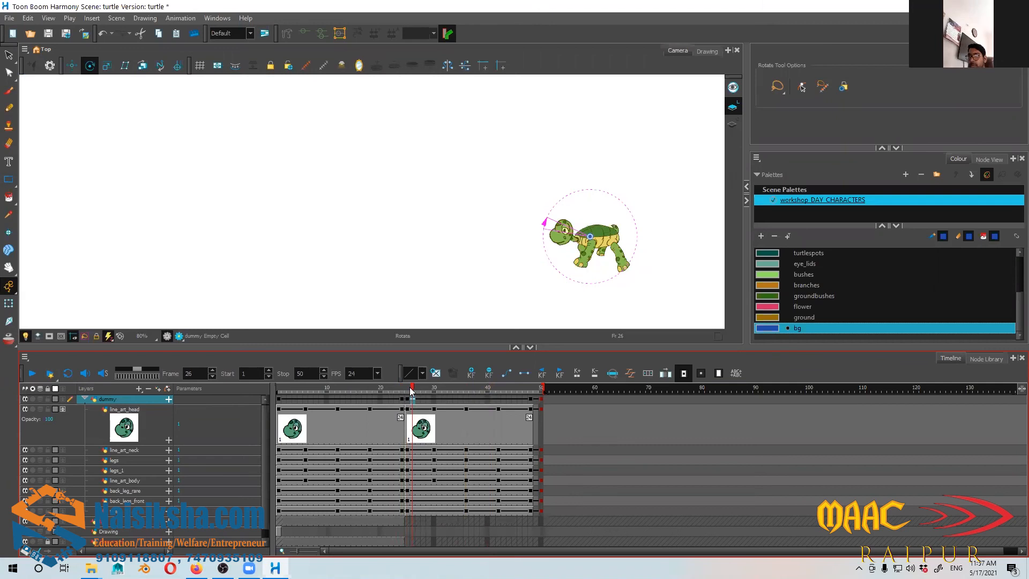
Step: Unlock the bg layer and extend its exposure to frame 50
{"action": "scroll", "coordinate": [452, 447], "scroll_direction": "down", "scroll_amount": 1}
{"action": "left_click", "coordinate": [294, 511]}
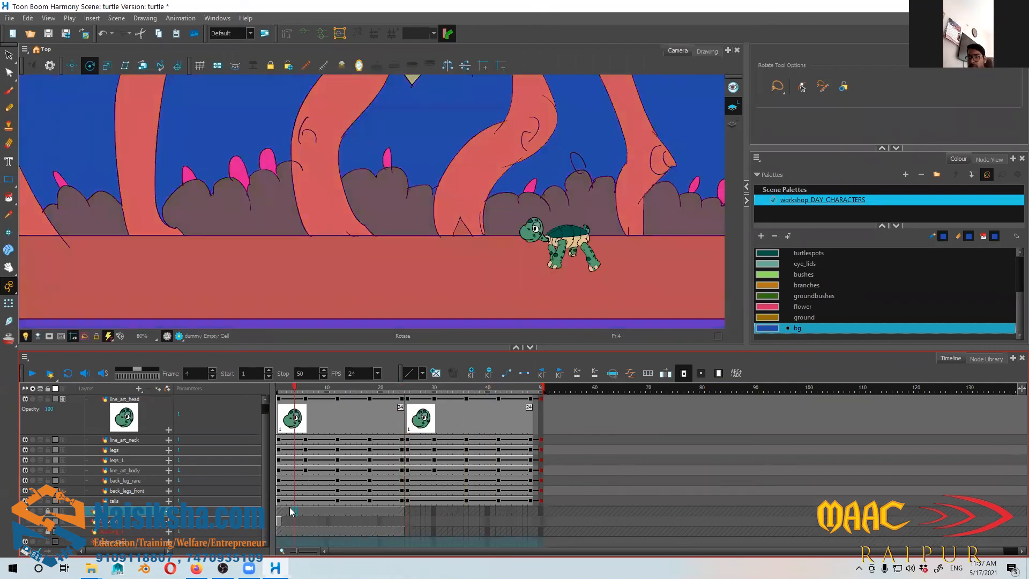
{"action": "left_click", "coordinate": [47, 532]}
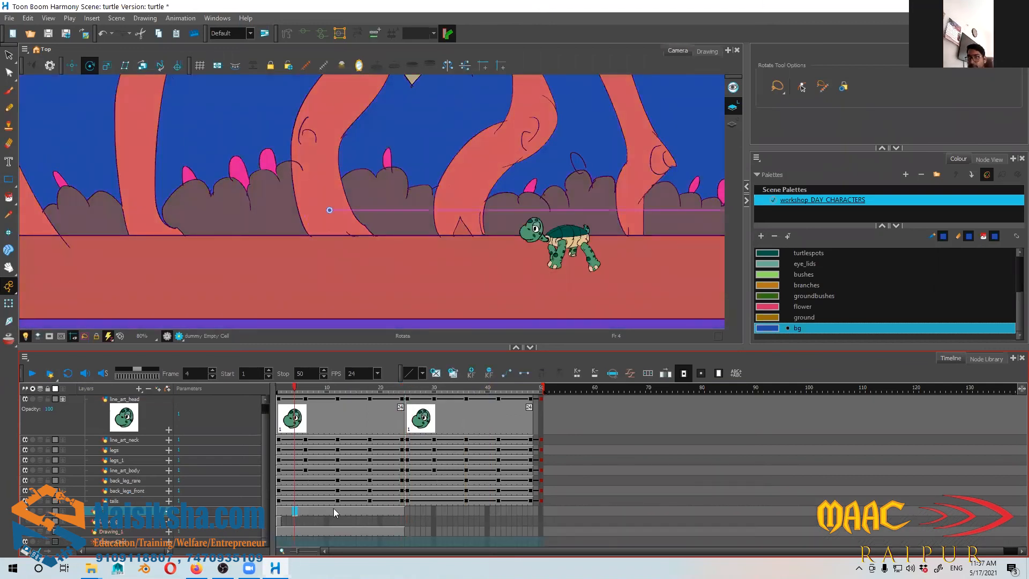
{"action": "left_click_drag", "start_coordinate": [434, 511], "coordinate": [511, 509]}
{"action": "left_click", "coordinate": [532, 510]}
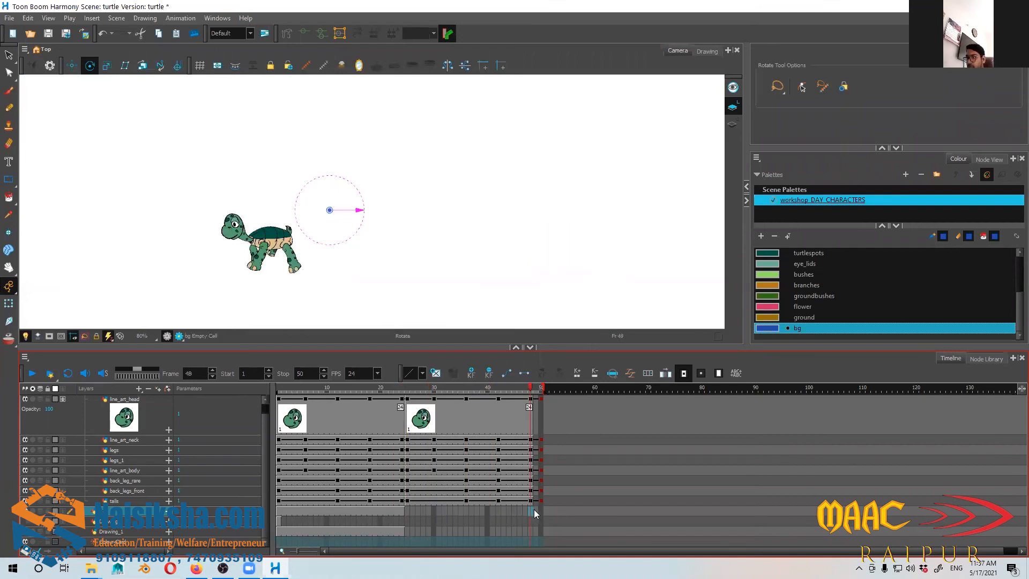
{"action": "left_click", "coordinate": [542, 510]}
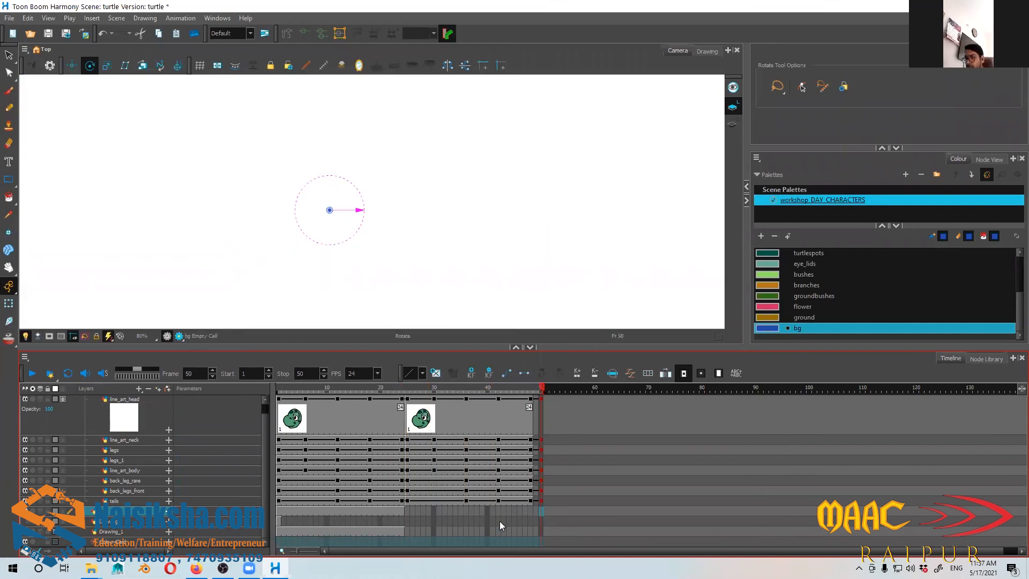
{"action": "key", "text": "F5"}
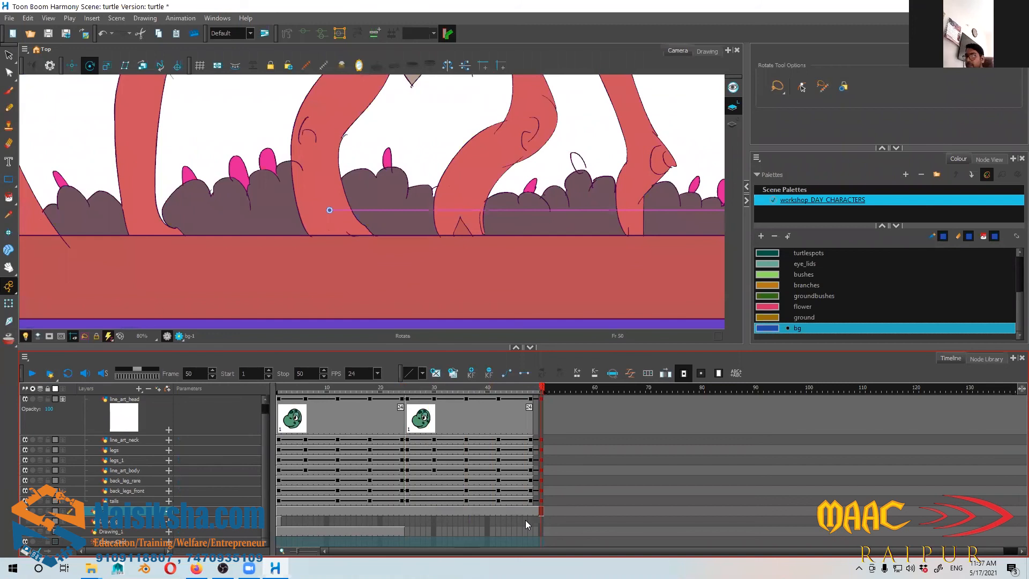
Step: Extend the Drawing_1 layer's exposure to frame 50 and lock both background layers
{"action": "left_click", "coordinate": [540, 531]}
{"action": "key", "text": "F5"}
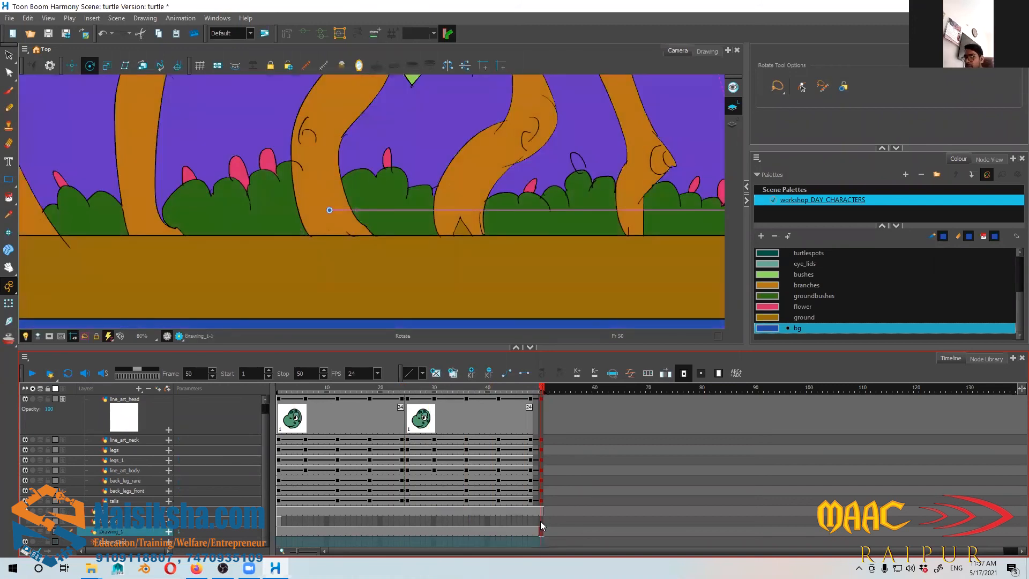
{"action": "left_click", "coordinate": [47, 532]}
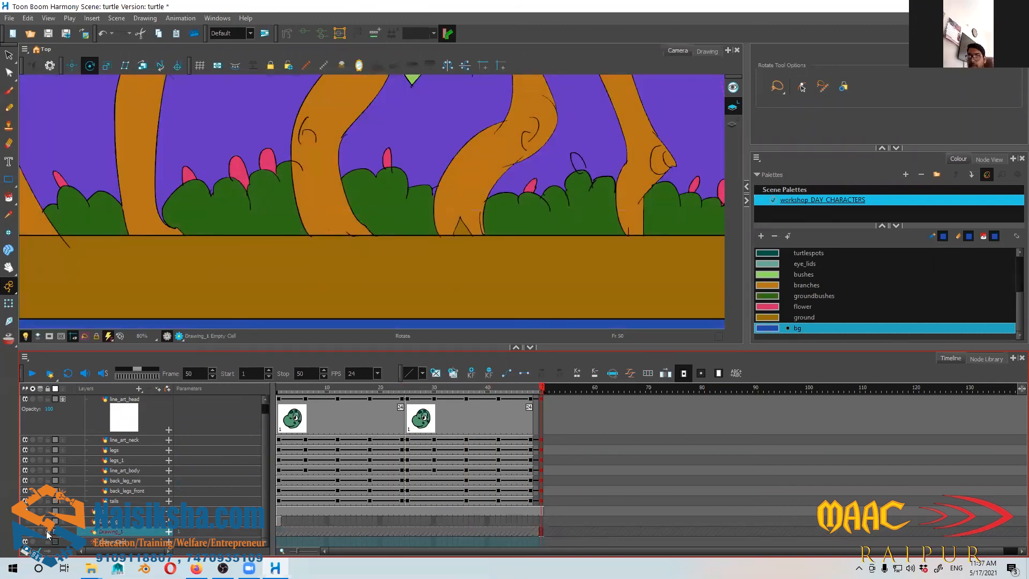
{"action": "left_click", "coordinate": [47, 512]}
Step: Select the pasted cells of the dummy and all turtle layers from frame 25 to 50 and move the turtle forward with the Translate tool
{"action": "left_click_drag", "start_coordinate": [544, 389], "coordinate": [406, 409]}
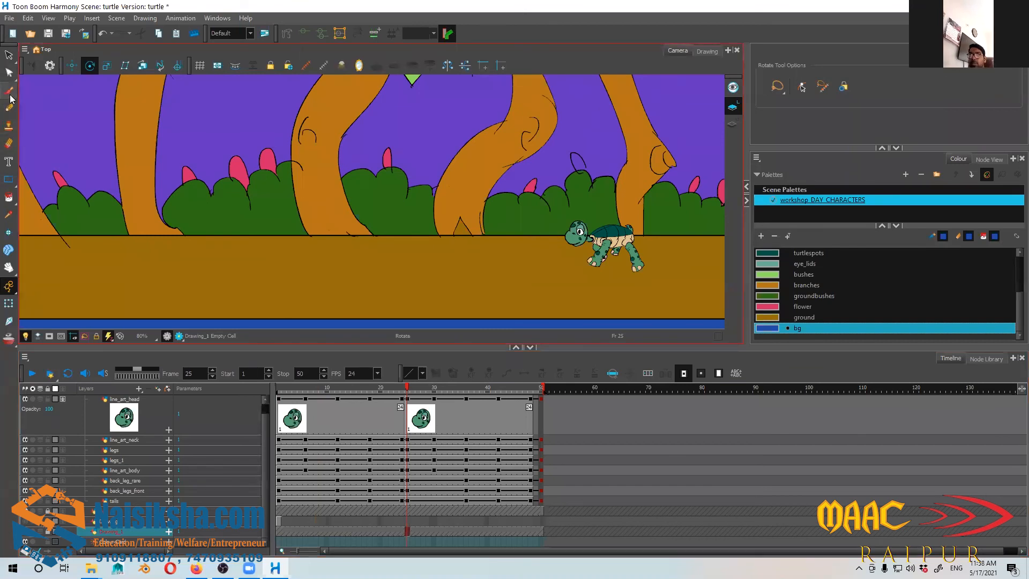
{"action": "left_click", "coordinate": [8, 54]}
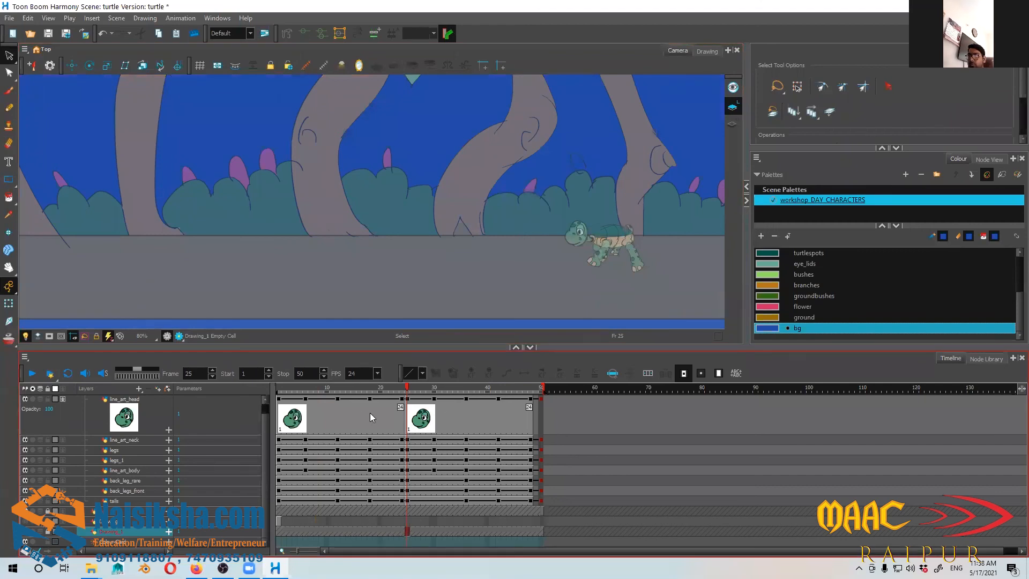
{"action": "left_click", "coordinate": [470, 413]}
{"action": "scroll", "coordinate": [173, 432], "scroll_direction": "up", "scroll_amount": 1}
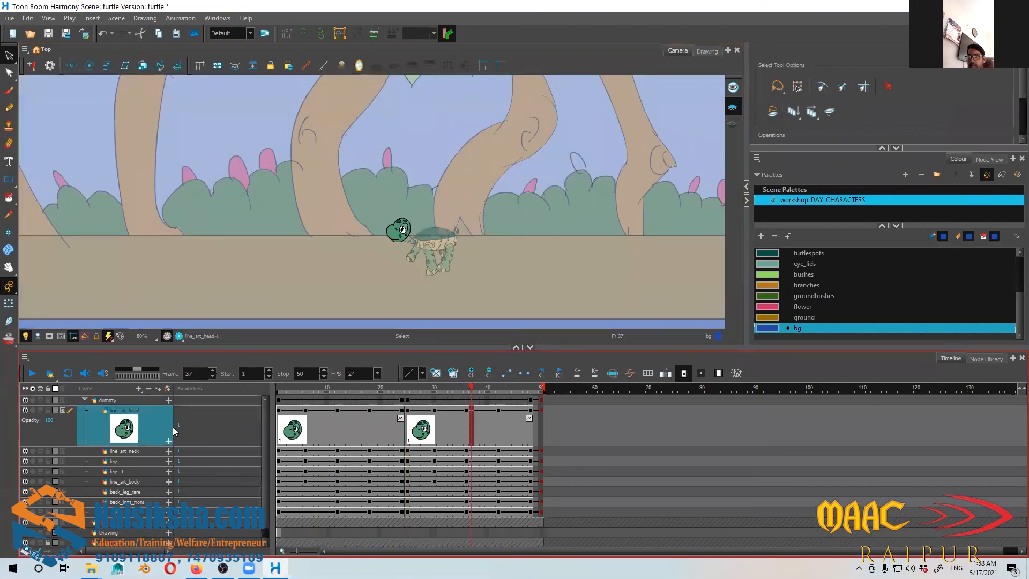
{"action": "left_click", "coordinate": [140, 401]}
{"action": "left_click", "coordinate": [71, 65]}
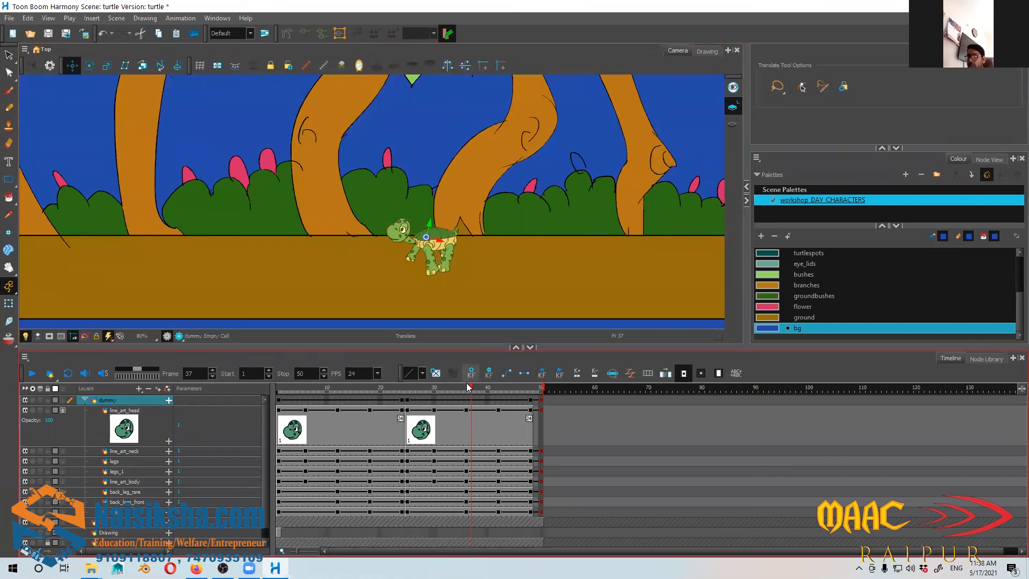
{"action": "left_click_drag", "start_coordinate": [453, 390], "coordinate": [407, 394]}
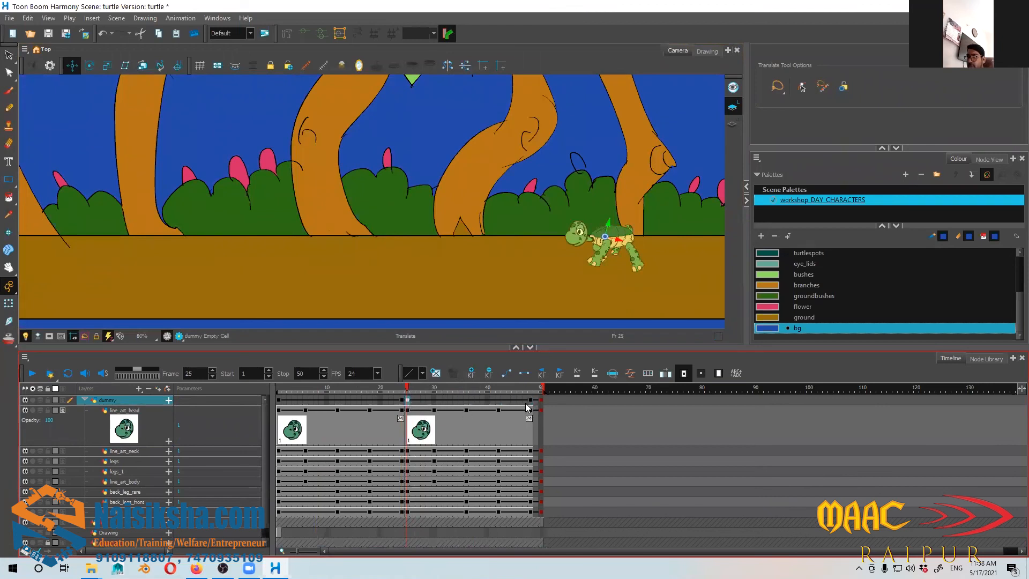
{"action": "left_click", "coordinate": [540, 399], "text": "shift"}
{"action": "left_click_drag", "start_coordinate": [552, 410], "coordinate": [541, 514]}
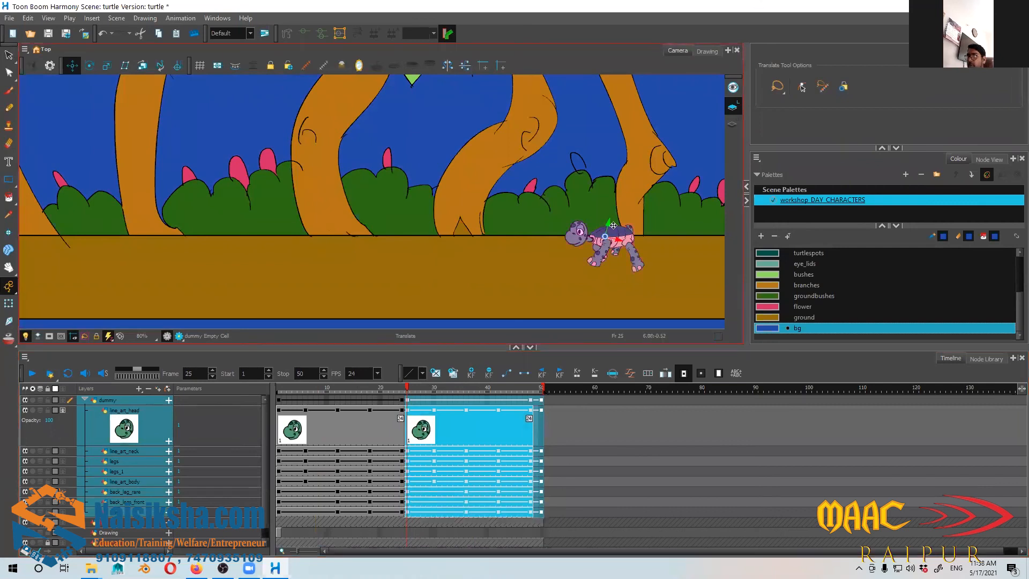
{"action": "left_click_drag", "start_coordinate": [616, 229], "coordinate": [401, 253]}
Step: Undo the move of the pasted turtle frames, the background locks and the Drawing_1 exposure extension
{"action": "left_click_drag", "start_coordinate": [410, 389], "coordinate": [449, 390]}
{"action": "key", "text": "ctrl+z"}
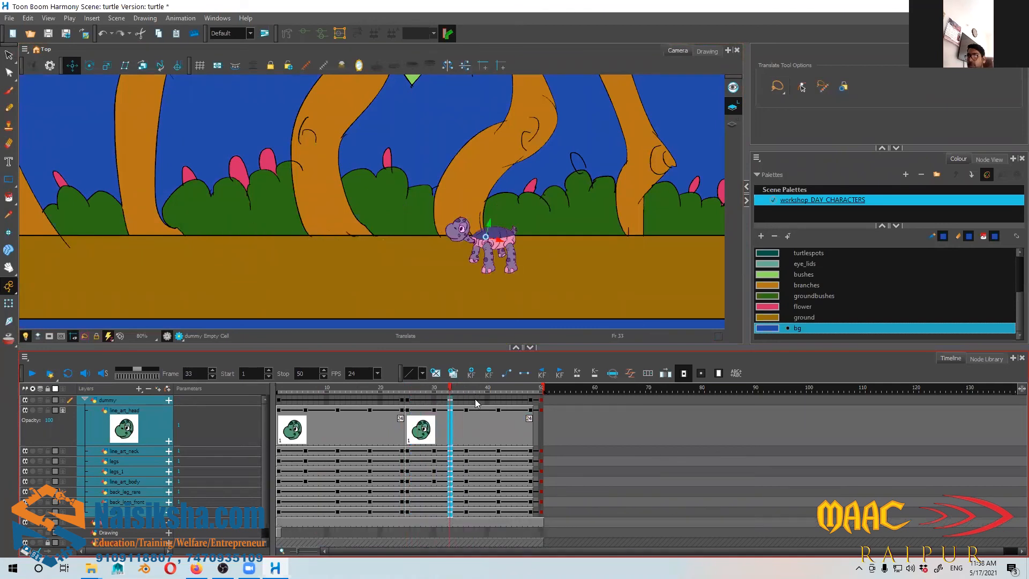
{"action": "key", "text": "ctrl+z"}
{"action": "key", "text": "ctrl+z"}
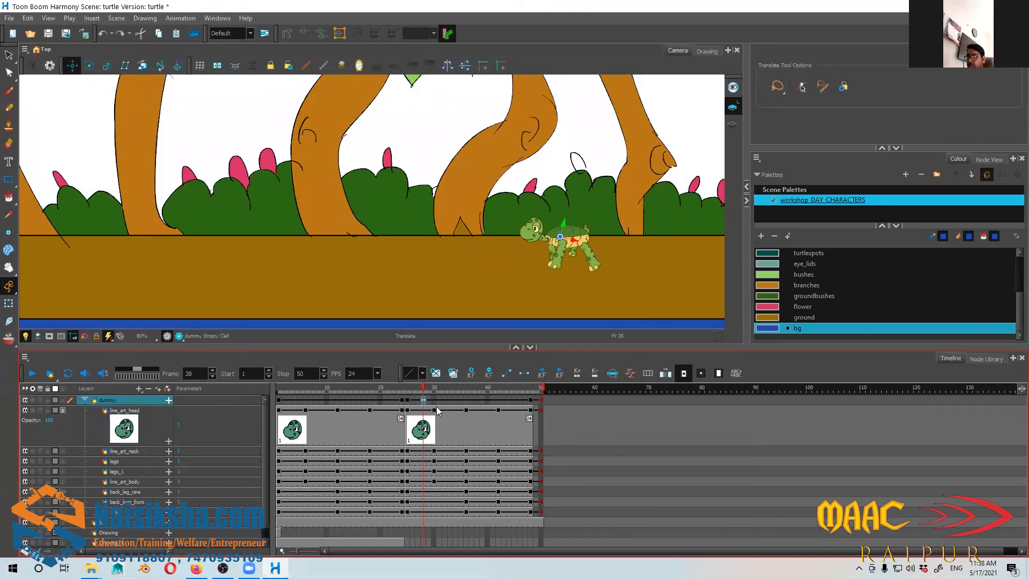
Step: Delete the pasted cells and key frames from frame 25 onward on the dummy and all turtle layers
{"action": "left_click_drag", "start_coordinate": [419, 389], "coordinate": [524, 507]}
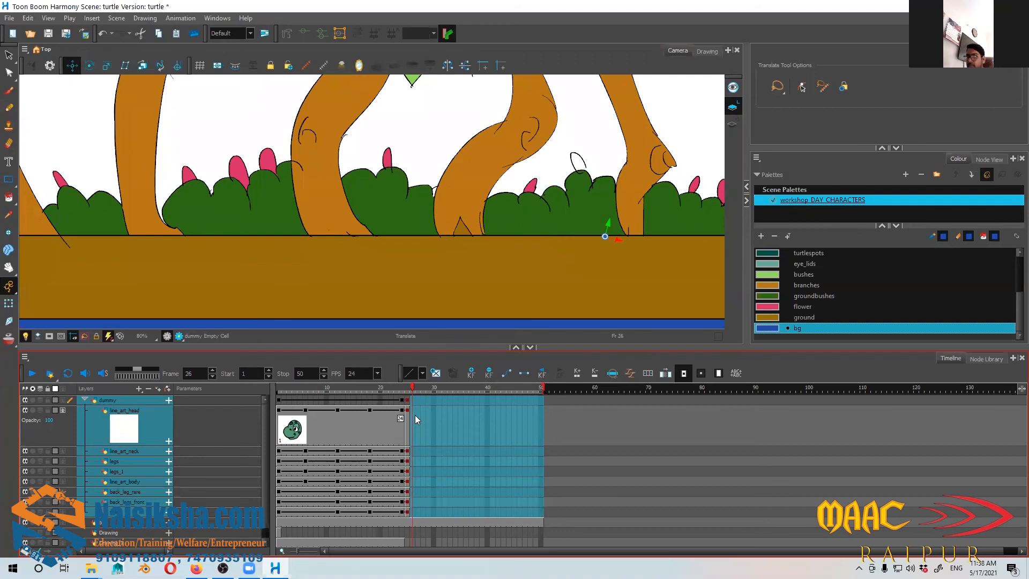
{"action": "key", "text": "Delete"}
{"action": "left_click_drag", "start_coordinate": [417, 391], "coordinate": [424, 512]}
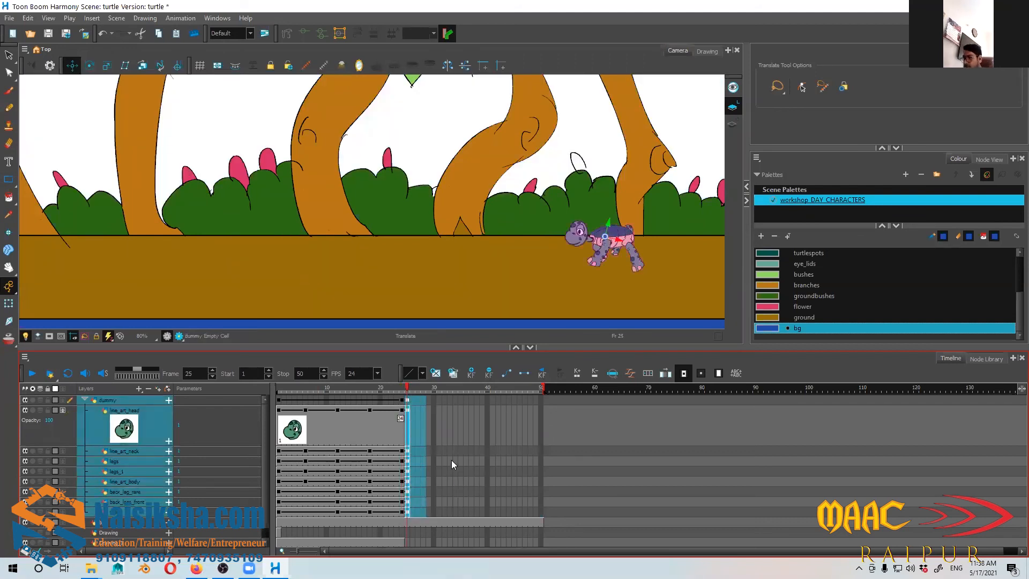
{"action": "key", "text": "Delete"}
Step: Try to extend the line_art_head layer's exposure alone to frame 49, and undo it
{"action": "left_click", "coordinate": [394, 390]}
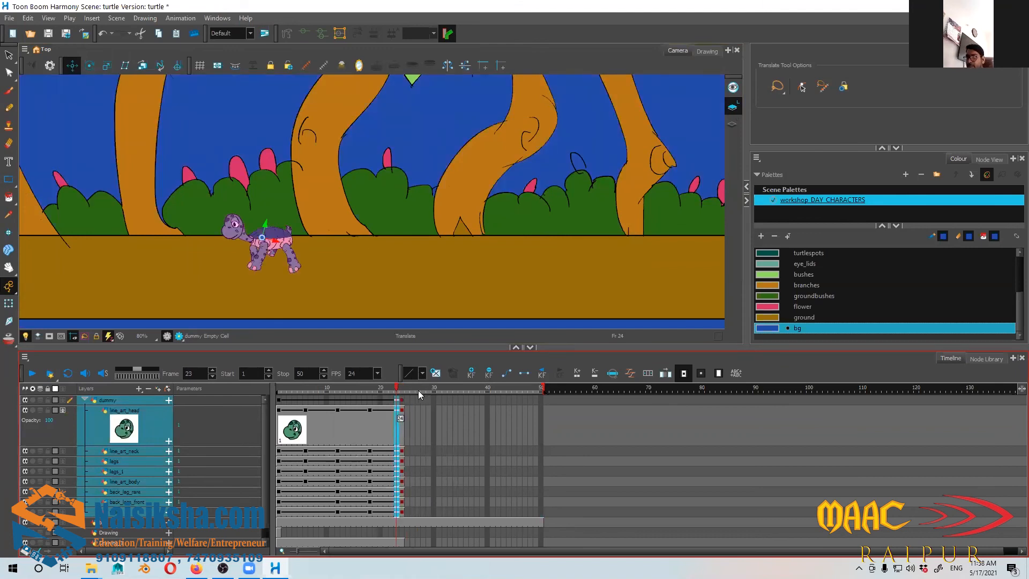
{"action": "left_click", "coordinate": [410, 407]}
{"action": "left_click", "coordinate": [402, 389]}
{"action": "left_click", "coordinate": [408, 390]}
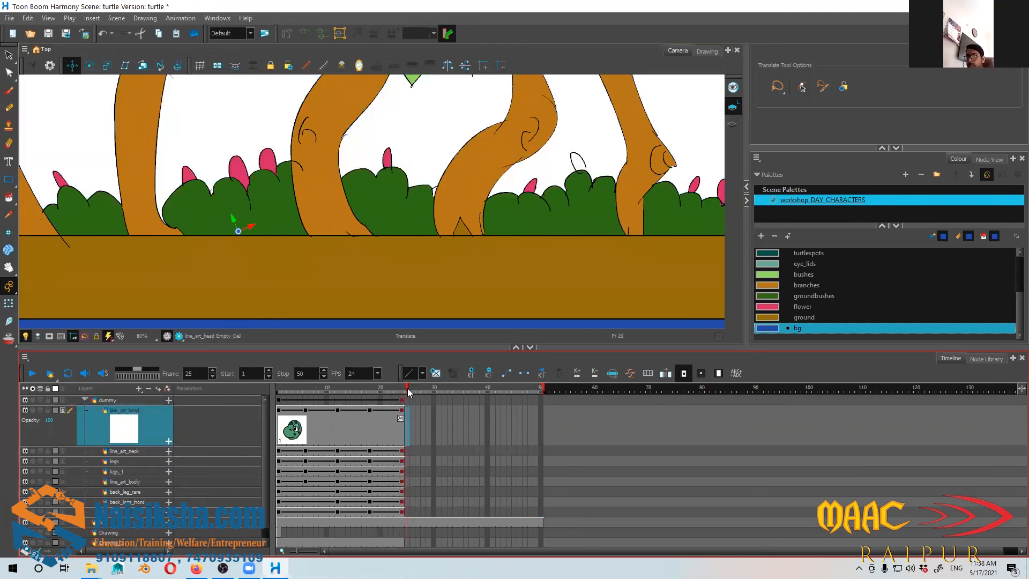
{"action": "left_click_drag", "start_coordinate": [408, 389], "coordinate": [535, 404]}
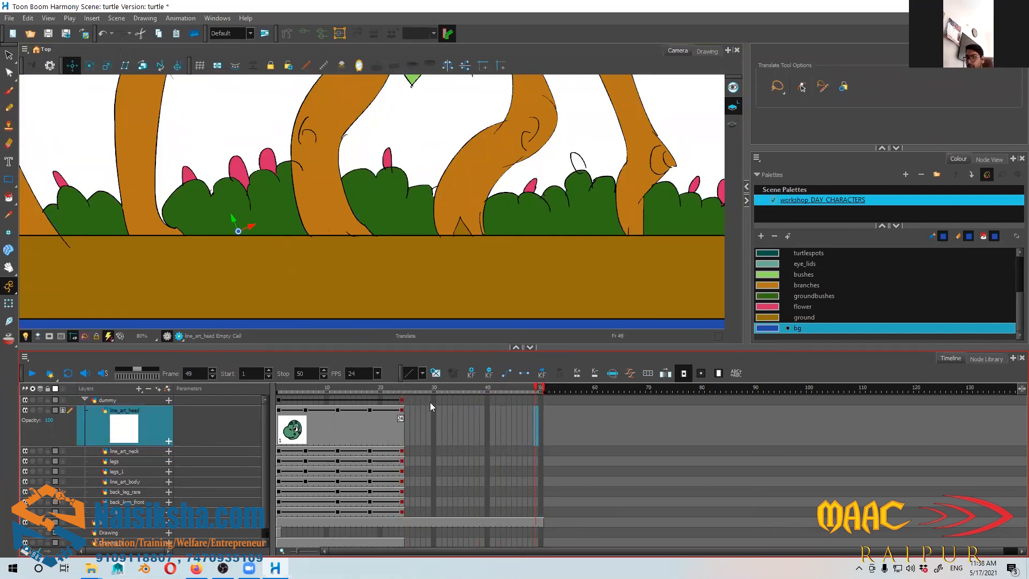
{"action": "key", "text": "F5"}
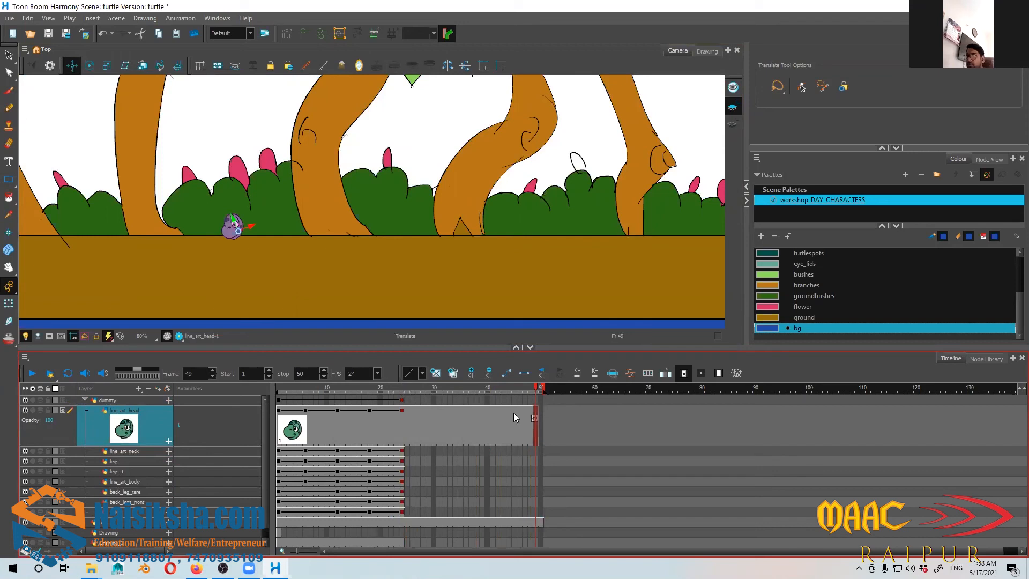
{"action": "key", "text": "ctrl+z"}
Step: Select the dummy layer together with all turtle part layers and extend their exposure to frame 49
{"action": "left_click_drag", "start_coordinate": [380, 401], "coordinate": [395, 478]}
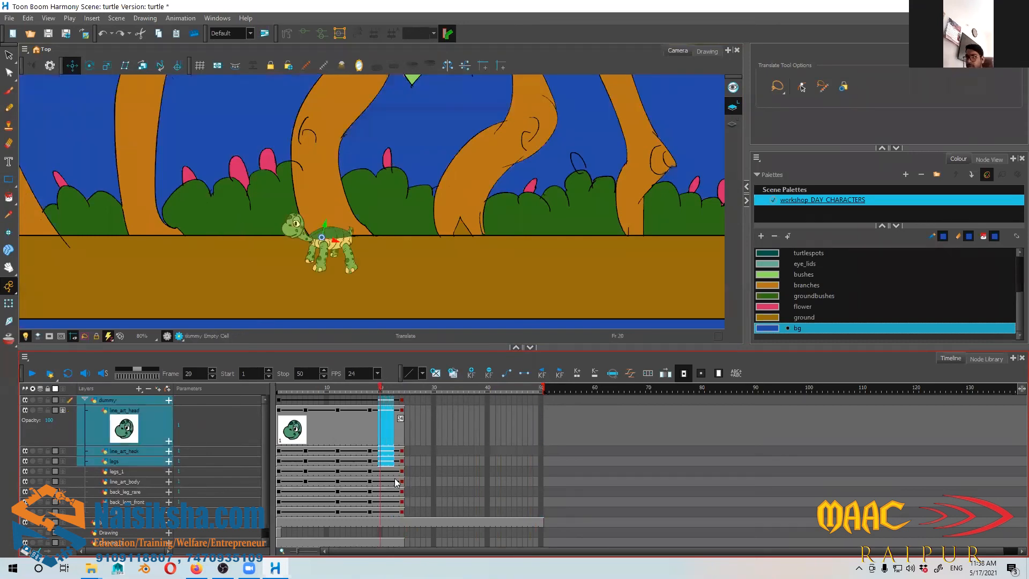
{"action": "left_click", "coordinate": [128, 402]}
{"action": "left_click_drag", "start_coordinate": [489, 405], "coordinate": [277, 513]}
{"action": "left_click_drag", "start_coordinate": [487, 390], "coordinate": [538, 390]}
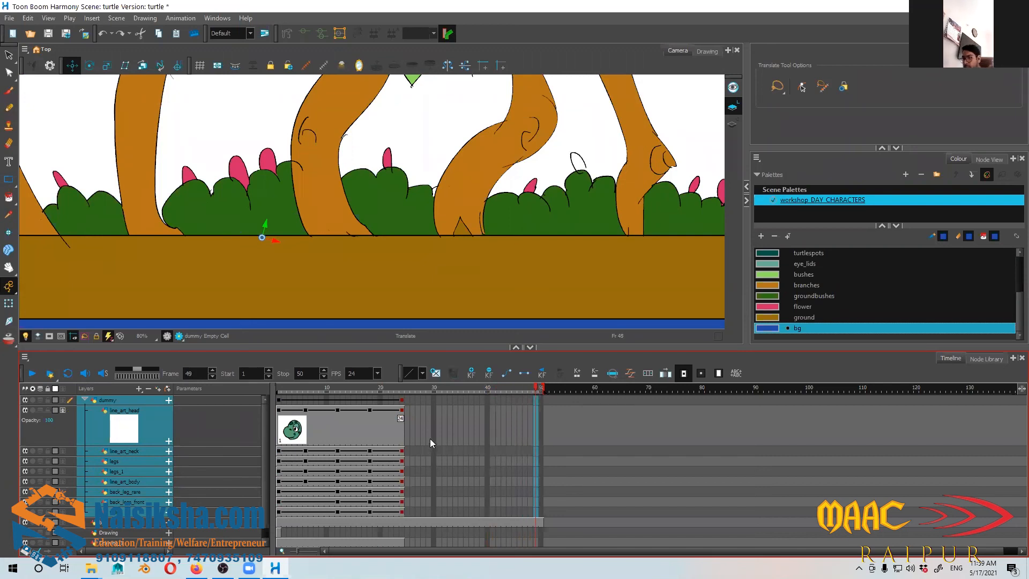
{"action": "key", "text": "F5"}
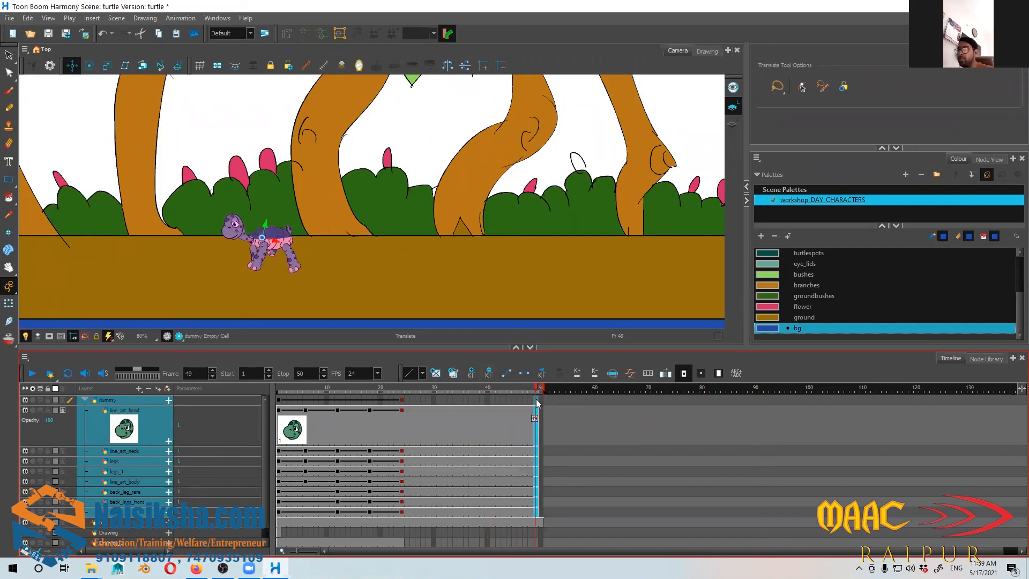
Step: Scrub and play the turtle's walk from frame 1 to frame 50 in the render preview to check the extended exposure
{"action": "left_click_drag", "start_coordinate": [537, 389], "coordinate": [405, 403]}
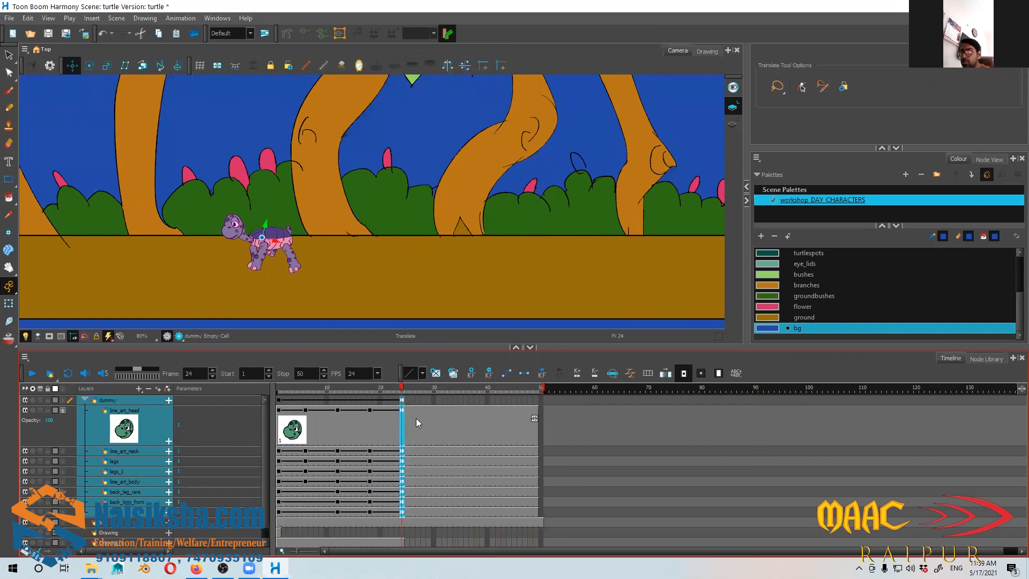
{"action": "left_click", "coordinate": [416, 417]}
{"action": "left_click", "coordinate": [404, 389]}
{"action": "left_click_drag", "start_coordinate": [406, 391], "coordinate": [279, 393]}
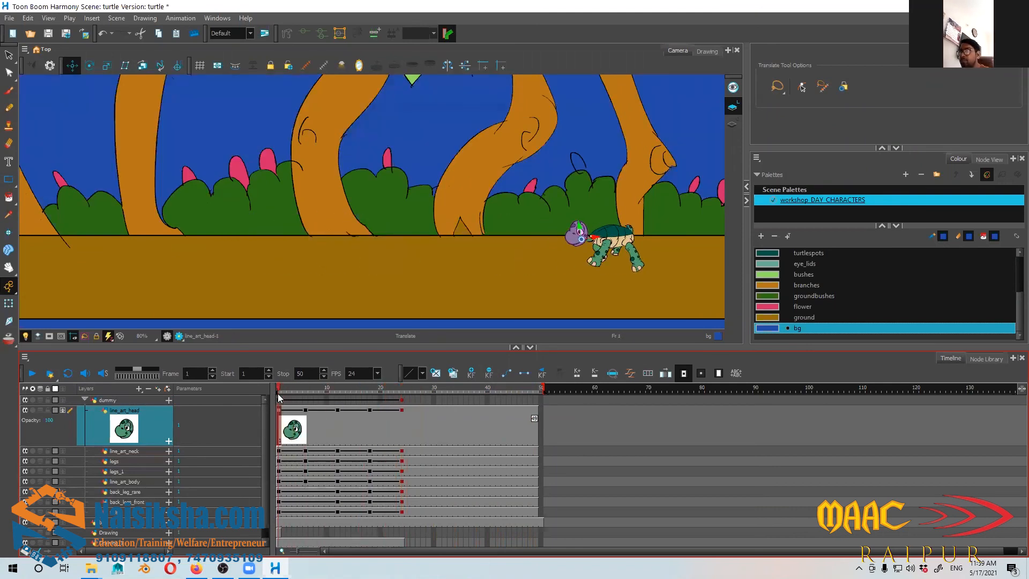
{"action": "left_click", "coordinate": [178, 339]}
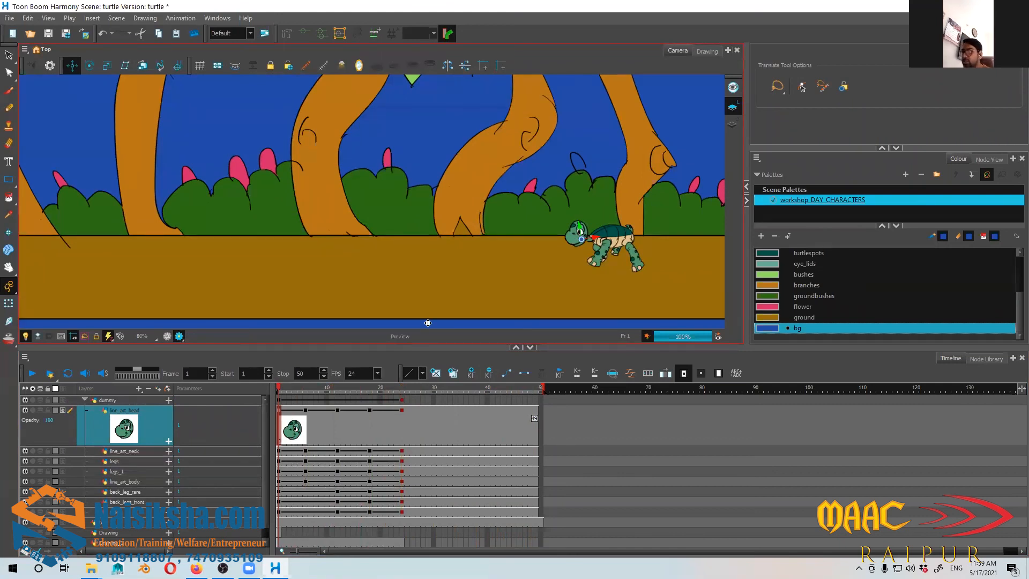
{"action": "key", "text": "Return"}
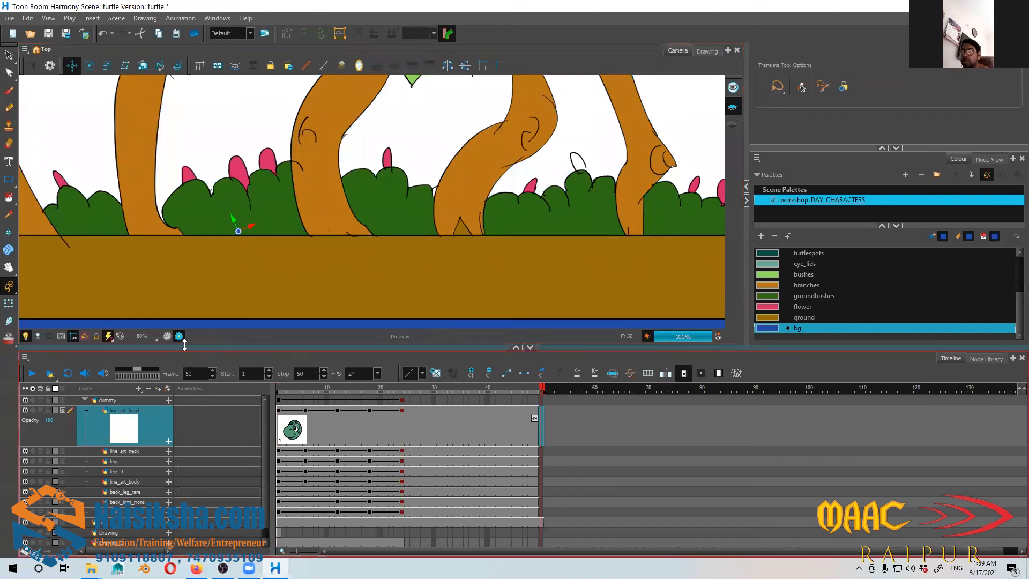
{"action": "left_click_drag", "start_coordinate": [544, 388], "coordinate": [260, 385]}
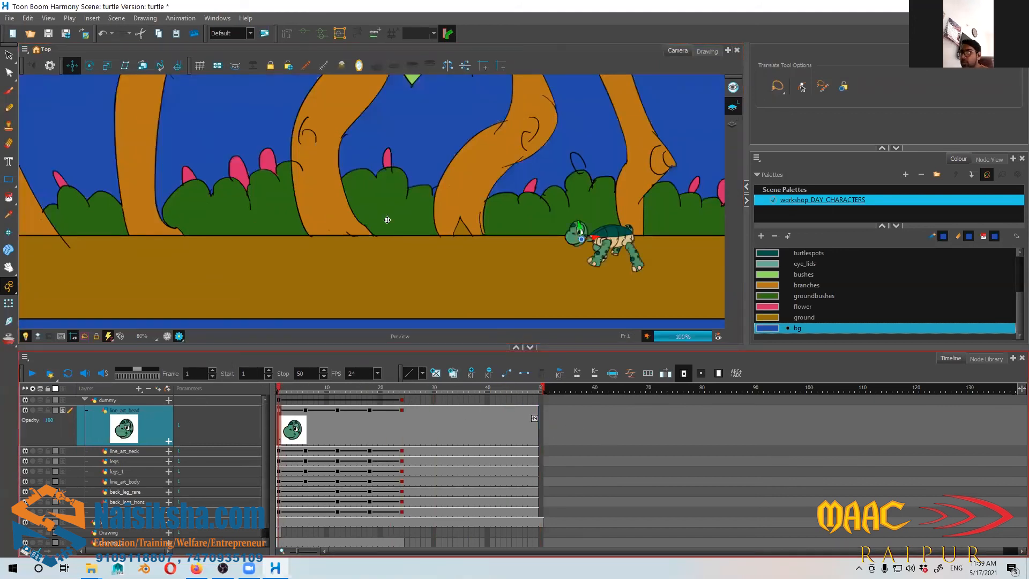
{"action": "scroll", "coordinate": [387, 220], "scroll_direction": "down", "scroll_amount": 2}
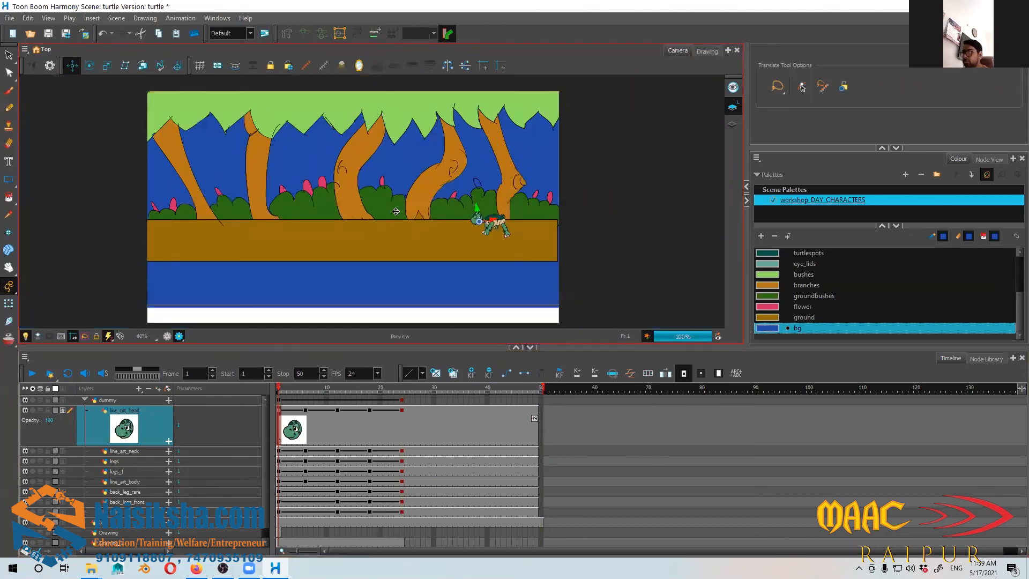
{"action": "left_click", "coordinate": [429, 389]}
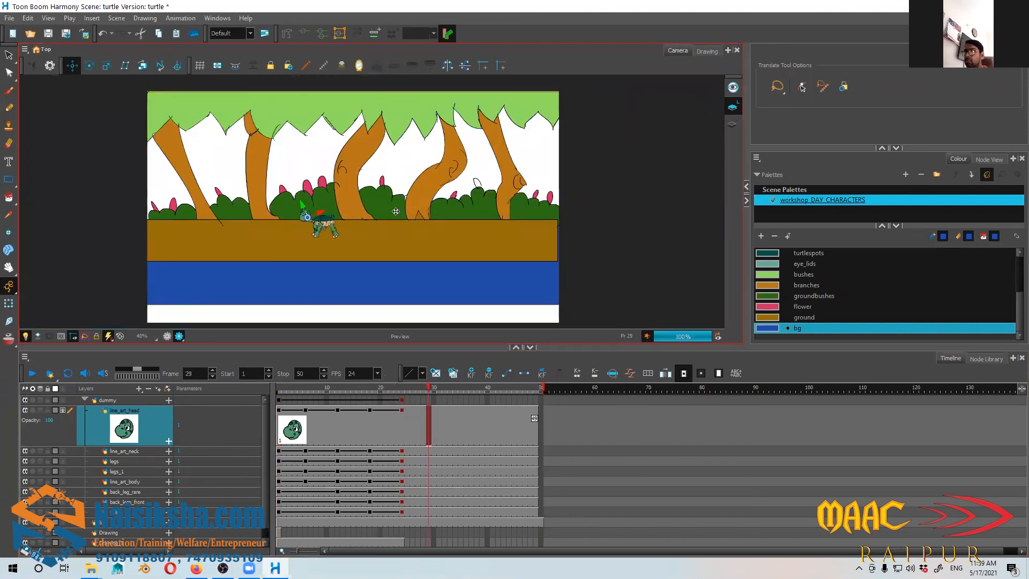
{"action": "left_click_drag", "start_coordinate": [381, 389], "coordinate": [254, 386]}
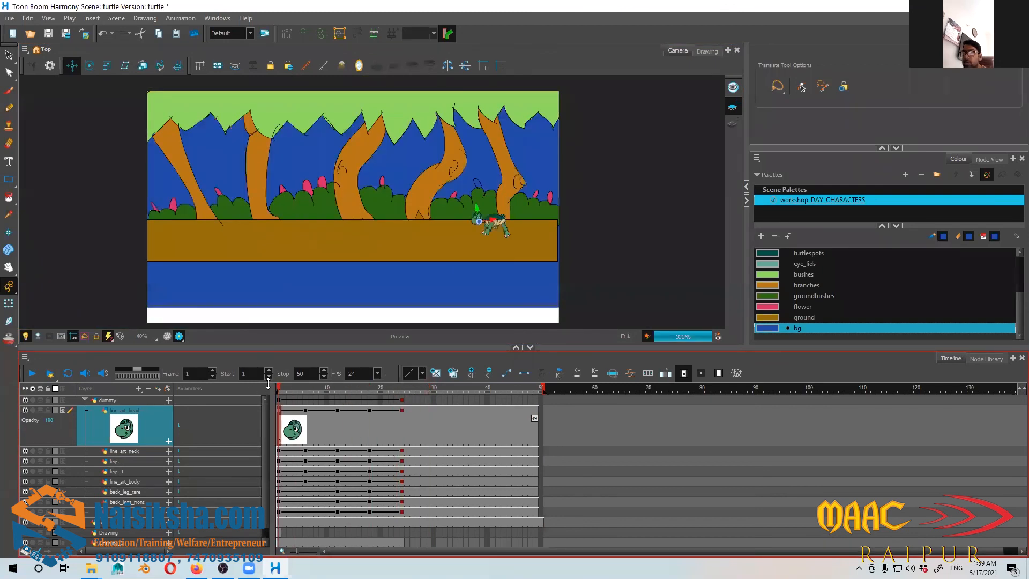
Step: Add a vector drawing layer named shadow above the bg layer and parent it to the tails layer
{"action": "scroll", "coordinate": [585, 222], "scroll_direction": "up", "scroll_amount": 2}
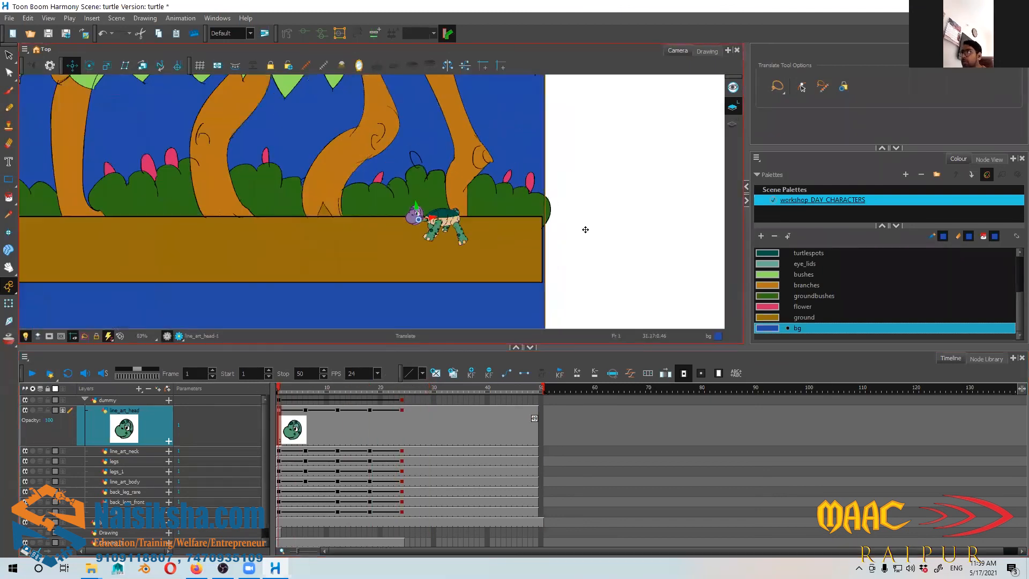
{"action": "mouse_move", "coordinate": [278, 388]}
{"action": "left_mouse_down"}
{"action": "mouse_move", "coordinate": [321, 389]}
{"action": "mouse_move", "coordinate": [274, 396]}
{"action": "left_mouse_up"}
{"action": "scroll", "coordinate": [445, 236], "scroll_direction": "up", "scroll_amount": 3}
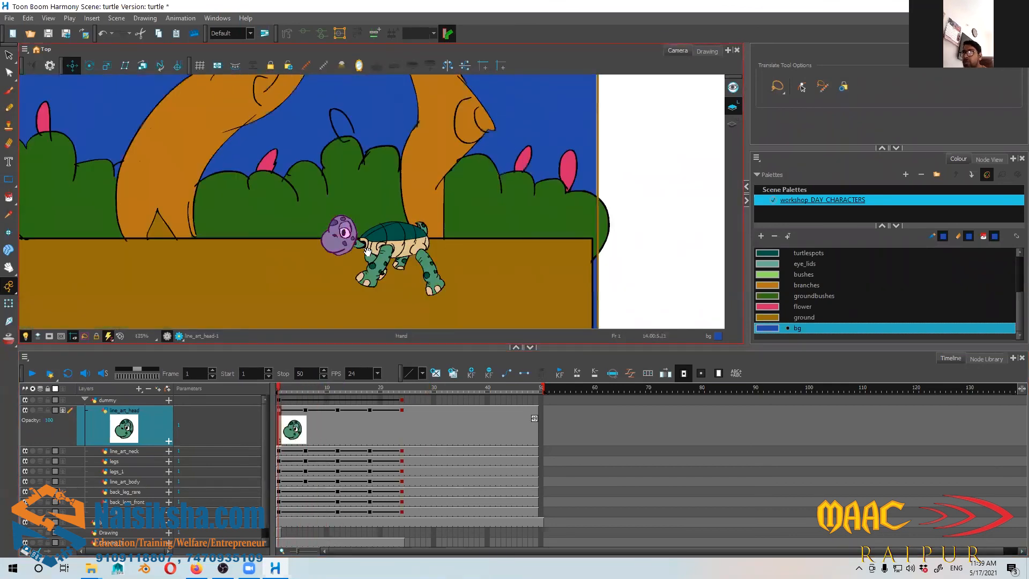
{"action": "scroll", "coordinate": [444, 236], "scroll_direction": "up", "scroll_amount": 1}
{"action": "scroll", "coordinate": [343, 454], "scroll_direction": "down", "scroll_amount": 1}
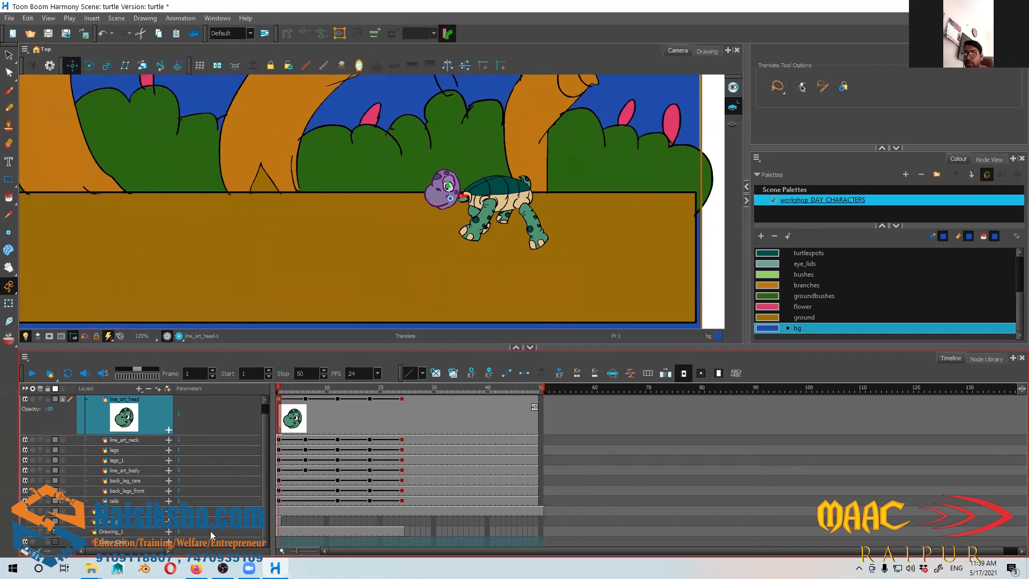
{"action": "left_click", "coordinate": [208, 511]}
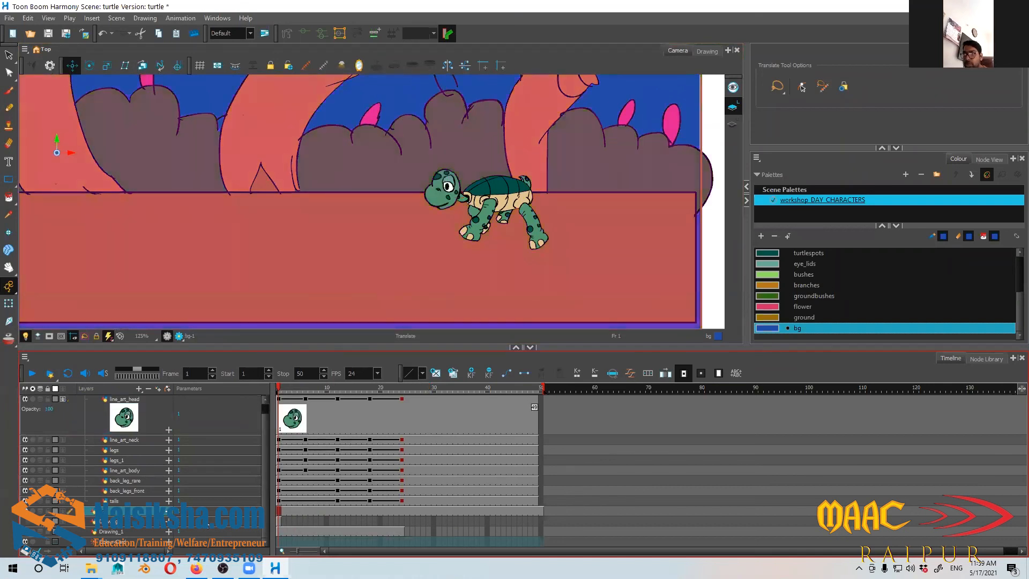
{"action": "key", "text": "ctrl+r"}
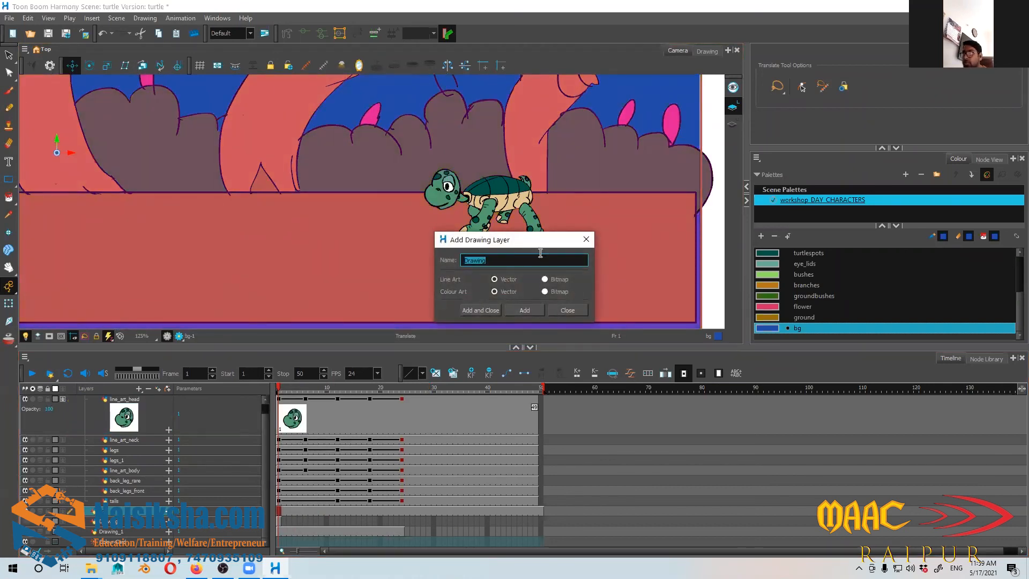
{"action": "left_click", "coordinate": [481, 310]}
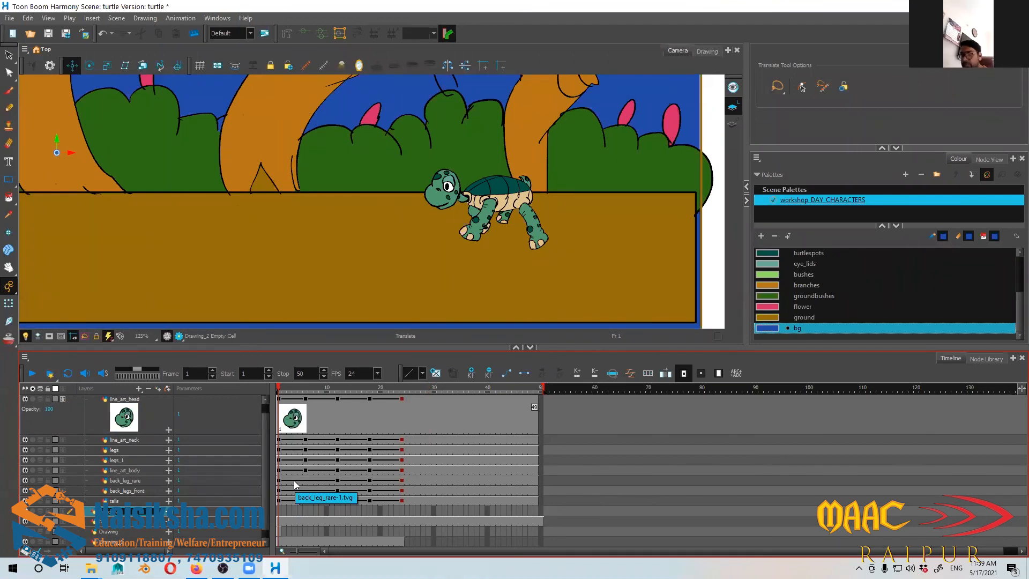
{"action": "key", "text": "Return"}
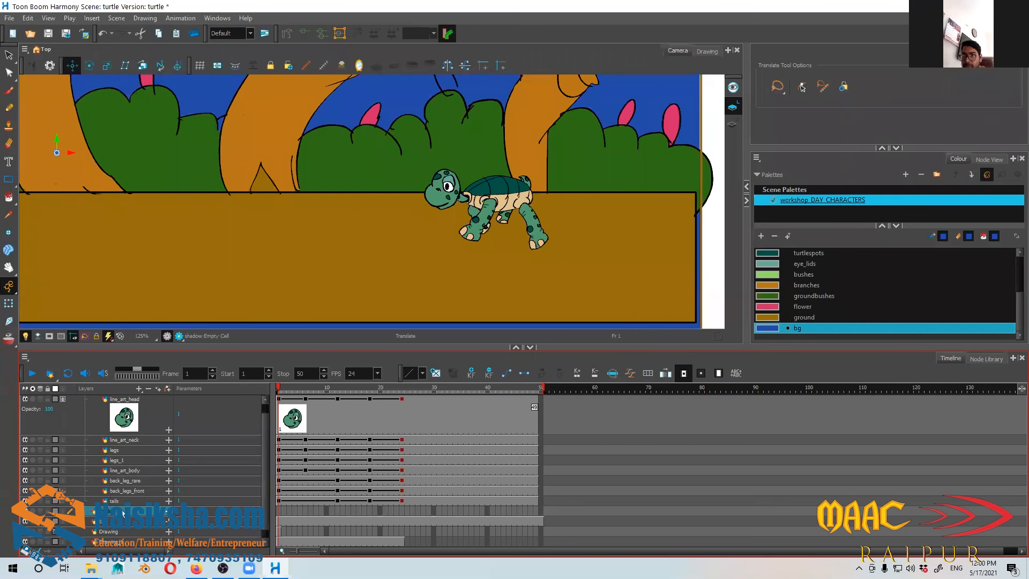
{"action": "left_click_drag", "start_coordinate": [110, 508], "coordinate": [137, 501]}
Step: Draw a flat ellipse under the turtle's feet on the shadow layer at frame 1 and fill it with Black
{"action": "scroll", "coordinate": [442, 245], "scroll_direction": "down", "scroll_amount": 2}
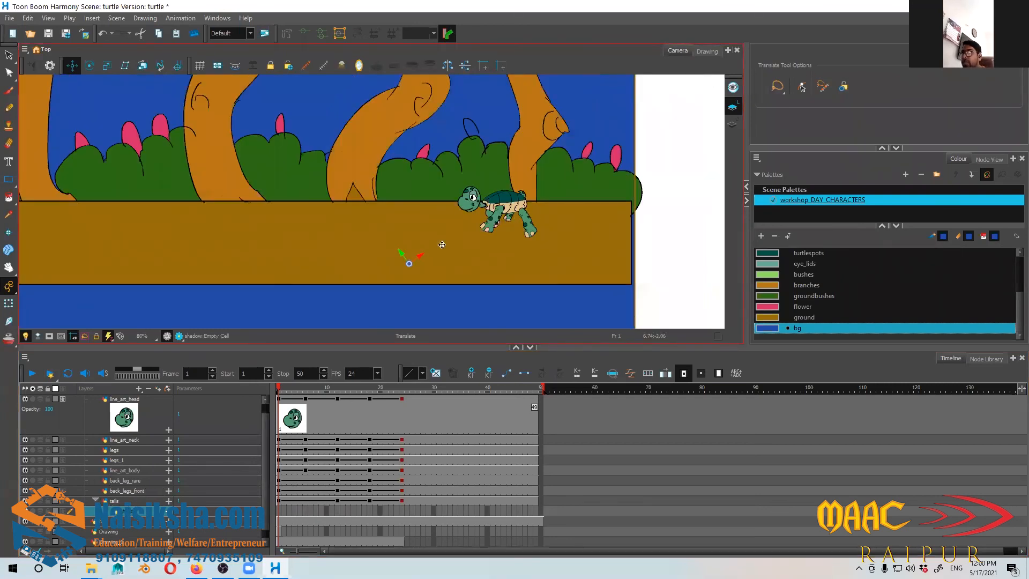
{"action": "left_click", "coordinate": [9, 179]}
{"action": "left_click", "coordinate": [40, 190]}
{"action": "left_click_drag", "start_coordinate": [468, 230], "coordinate": [547, 241]}
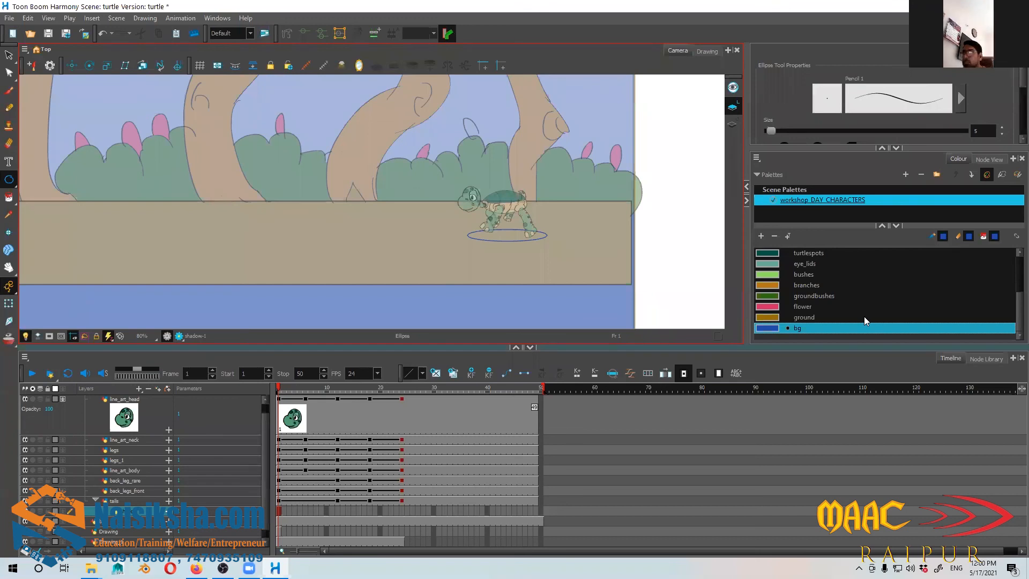
{"action": "scroll", "coordinate": [785, 277], "scroll_direction": "up", "scroll_amount": 3}
{"action": "left_click", "coordinate": [774, 254]}
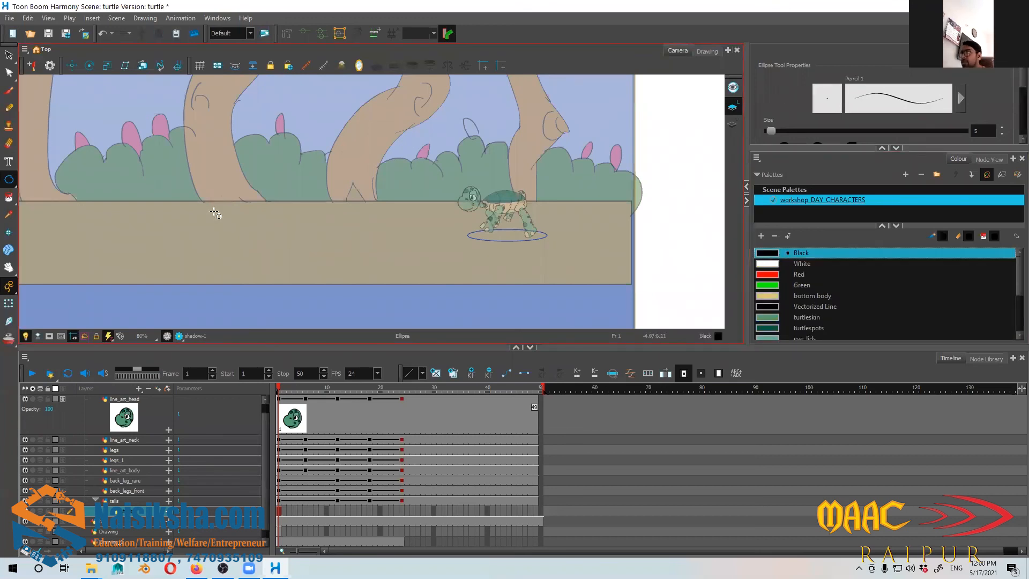
{"action": "key", "text": "alt+i"}
{"action": "left_click", "coordinate": [518, 237]}
{"action": "key", "text": "alt+s"}
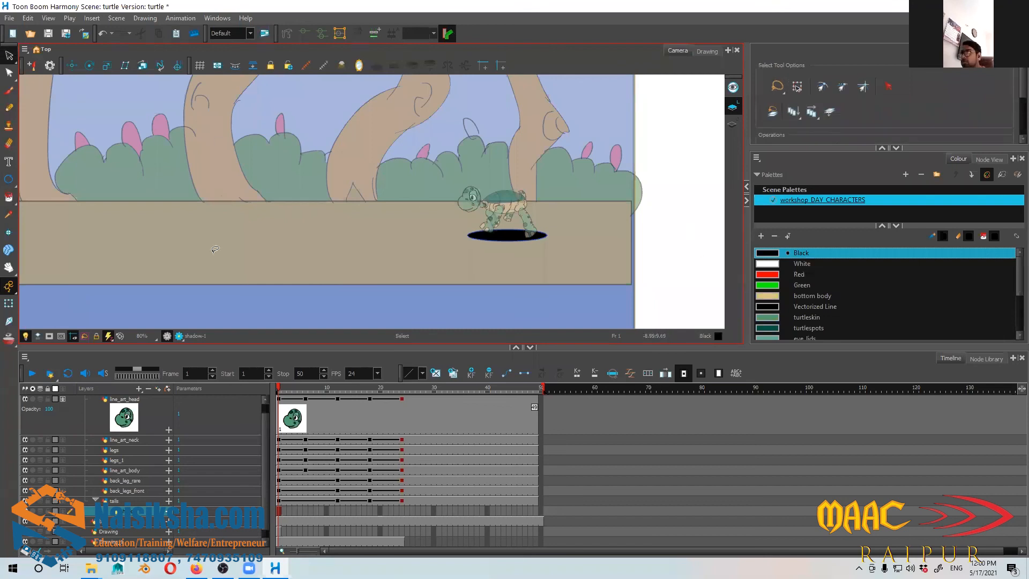
Step: Reorder the shadow layer so it sits directly under dummy, between the back_legs_front and tails layers
{"action": "left_click", "coordinate": [122, 504]}
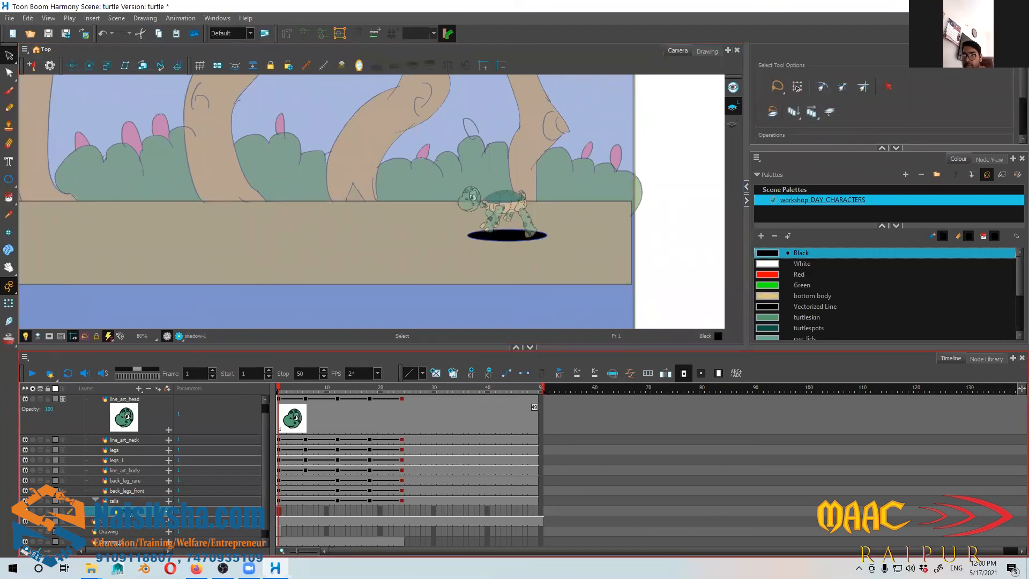
{"action": "left_click", "coordinate": [125, 511]}
{"action": "scroll", "coordinate": [129, 514], "scroll_direction": "up", "scroll_amount": 1}
{"action": "left_click_drag", "start_coordinate": [129, 512], "coordinate": [128, 411]}
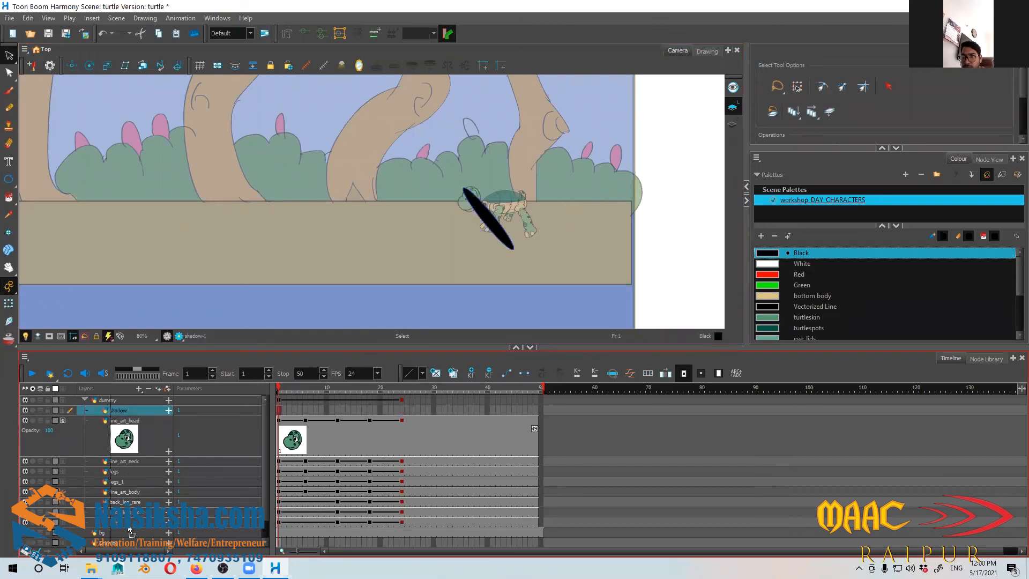
{"action": "key", "text": "ctrl+z"}
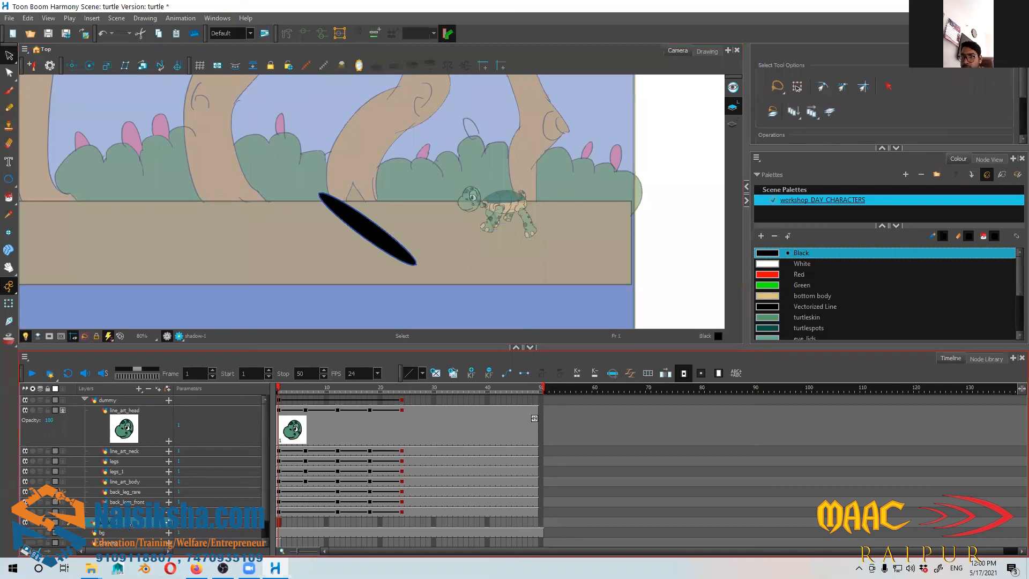
{"action": "left_click_drag", "start_coordinate": [127, 522], "coordinate": [125, 509]}
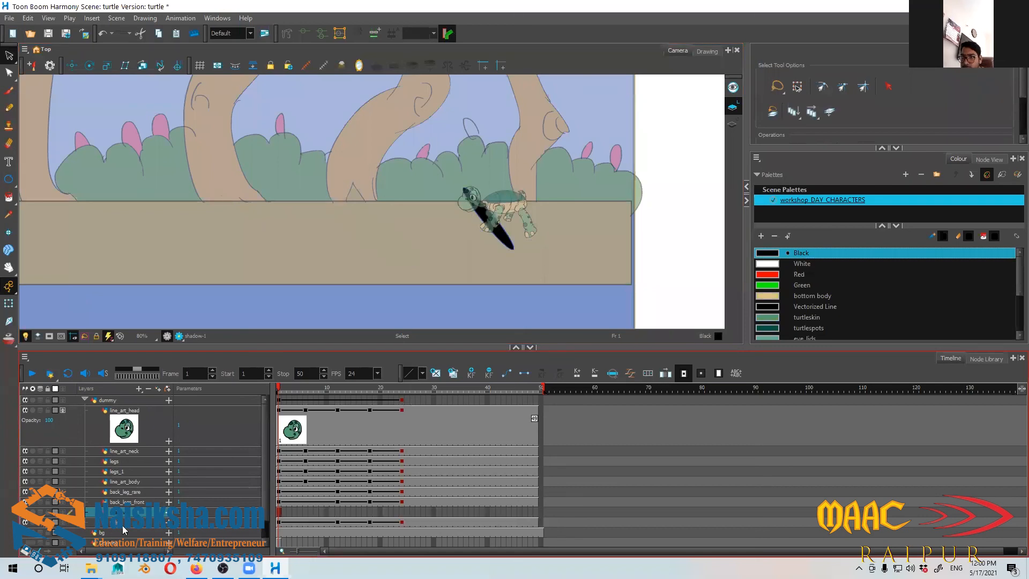
Step: Rotate the tilted shadow ellipse about a pivot near its centre until it lies flat on the ground
{"action": "scroll", "coordinate": [558, 214], "scroll_direction": "up", "scroll_amount": 3}
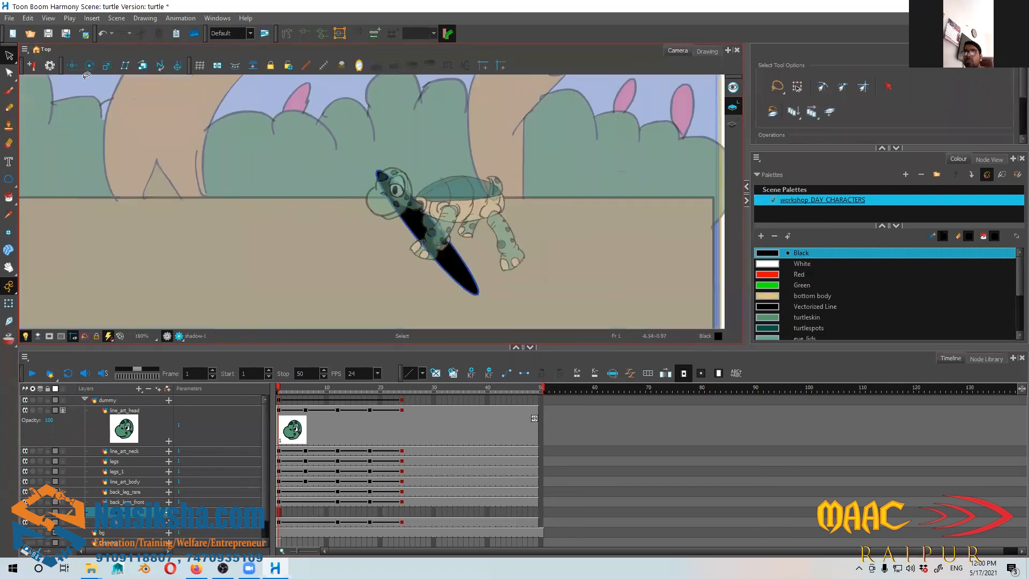
{"action": "key", "text": "alt+3"}
{"action": "left_click_drag", "start_coordinate": [265, 117], "coordinate": [444, 257]}
{"action": "left_click_drag", "start_coordinate": [501, 289], "coordinate": [518, 239]}
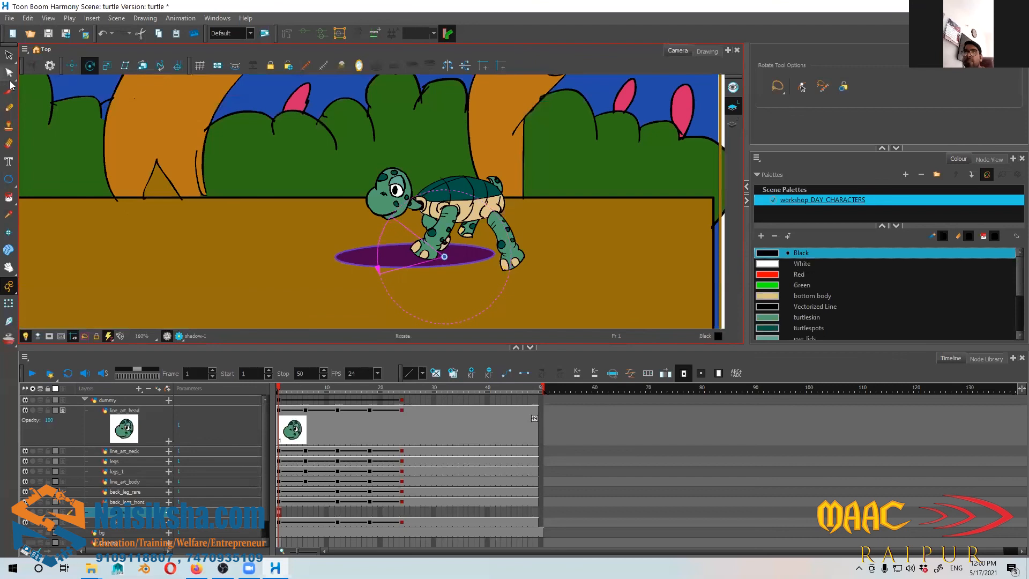
Step: Shift the black shadow fill sideways so that it sits beneath the turtle's feet
{"action": "left_click", "coordinate": [9, 56]}
{"action": "left_click", "coordinate": [403, 259]}
{"action": "left_click_drag", "start_coordinate": [368, 260], "coordinate": [436, 264]}
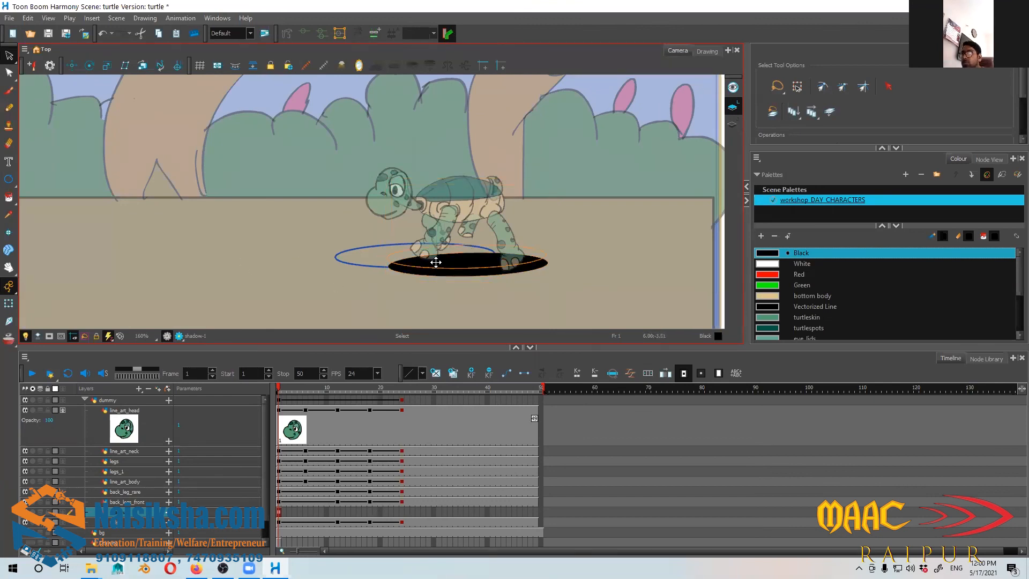
{"action": "left_click", "coordinate": [225, 425]}
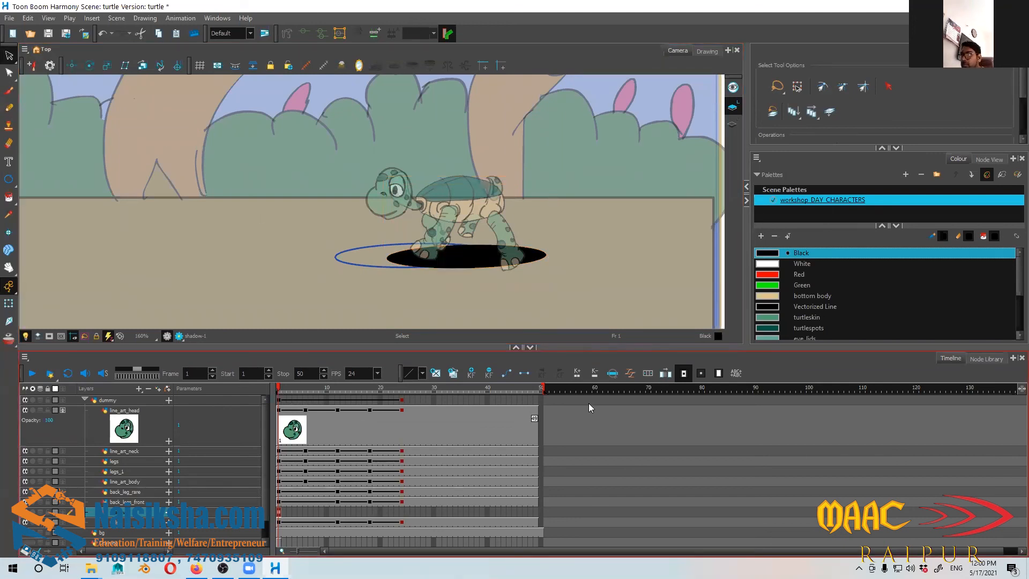
Step: Examine the turtle and its shadow against the background in the render preview
{"action": "left_click", "coordinate": [108, 400]}
{"action": "scroll", "coordinate": [338, 221], "scroll_direction": "down", "scroll_amount": 4}
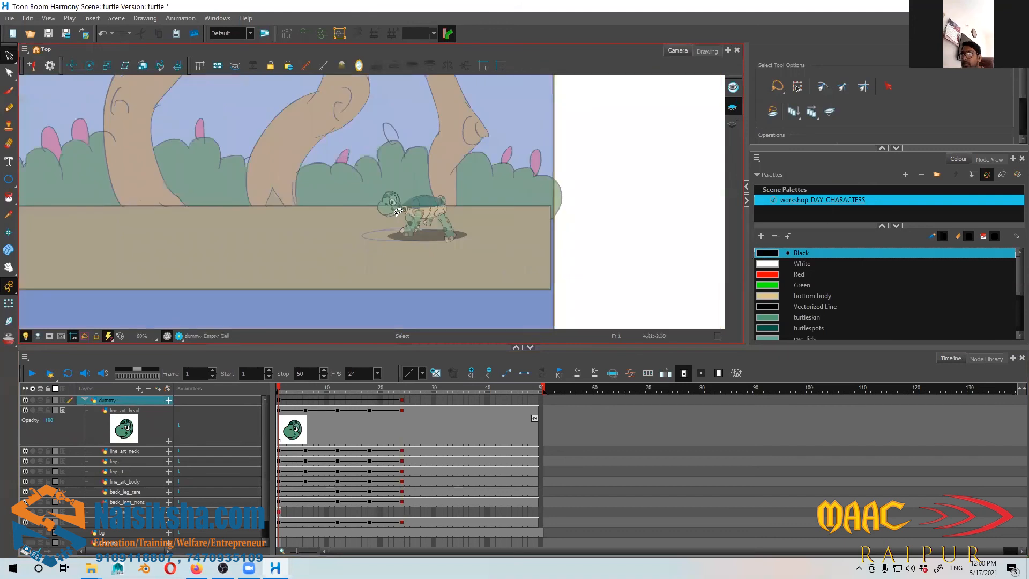
{"action": "scroll", "coordinate": [338, 220], "scroll_direction": "up", "scroll_amount": 3}
{"action": "scroll", "coordinate": [257, 239], "scroll_direction": "down", "scroll_amount": 3}
{"action": "left_click_drag", "start_coordinate": [501, 287], "coordinate": [468, 214]}
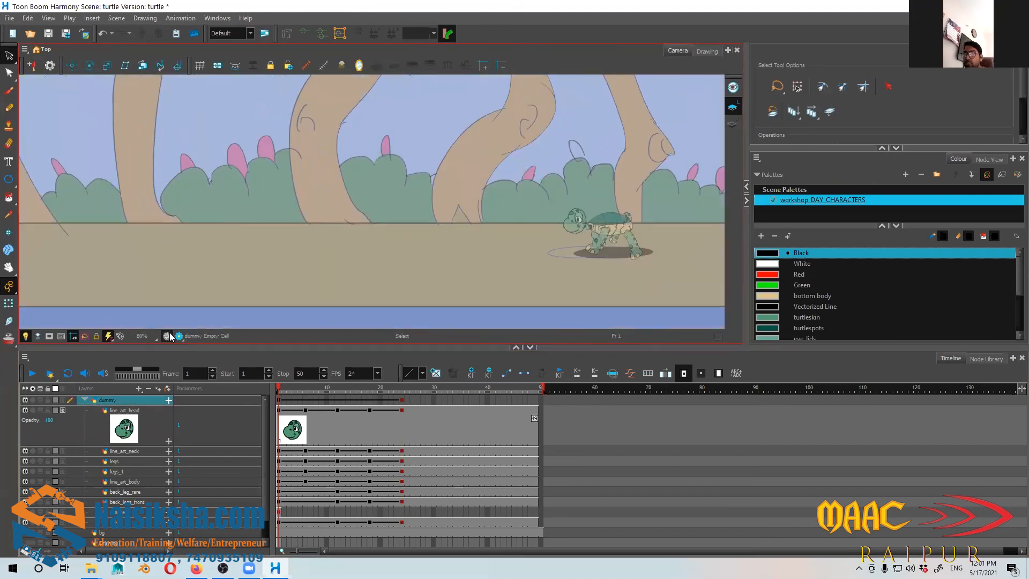
{"action": "left_click", "coordinate": [178, 336]}
{"action": "left_click", "coordinate": [168, 336]}
{"action": "left_click", "coordinate": [179, 336]}
{"action": "scroll", "coordinate": [612, 225], "scroll_direction": "down", "scroll_amount": 1}
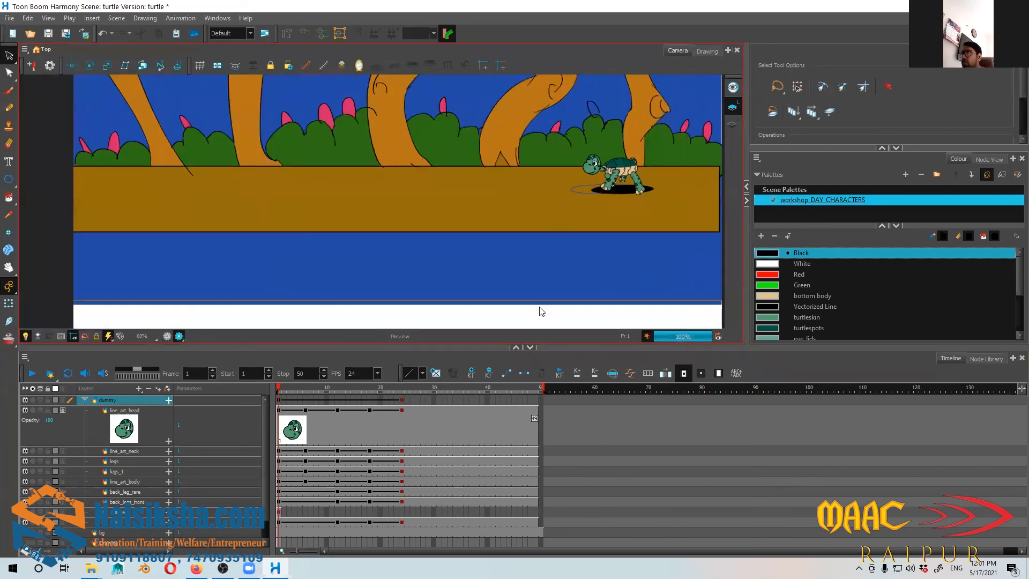
{"action": "scroll", "coordinate": [422, 256], "scroll_direction": "down", "scroll_amount": 1}
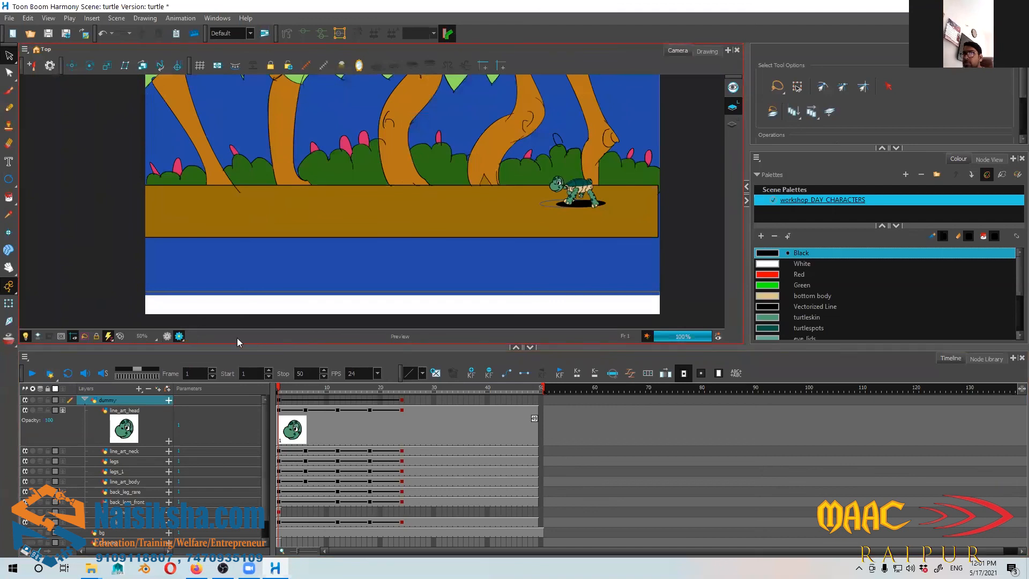
Step: Return to frame 1, leave the render preview and play the walk to check the shadow across the frames
{"action": "left_click", "coordinate": [285, 388]}
{"action": "left_click_drag", "start_coordinate": [287, 388], "coordinate": [223, 406]}
{"action": "left_click", "coordinate": [168, 336]}
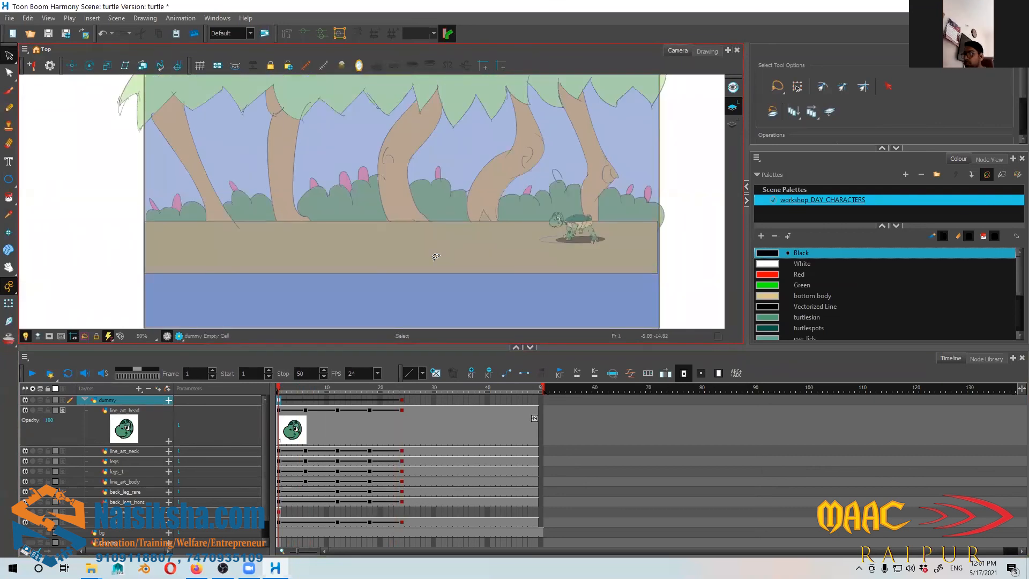
{"action": "key", "text": "Return"}
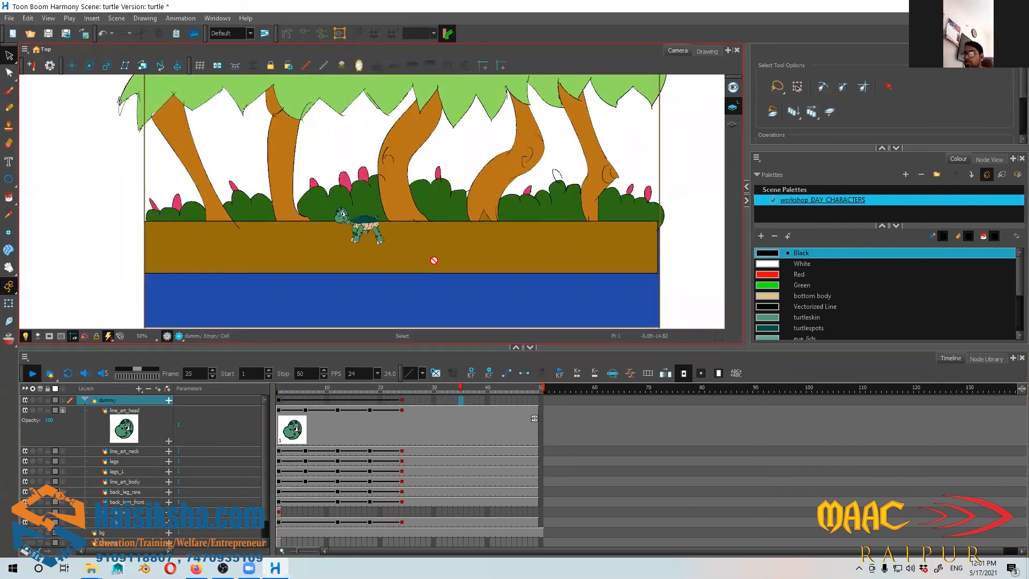
Step: Extend the shadow drawing's exposure to frame 24 and return to frame 1
{"action": "left_click", "coordinate": [391, 400]}
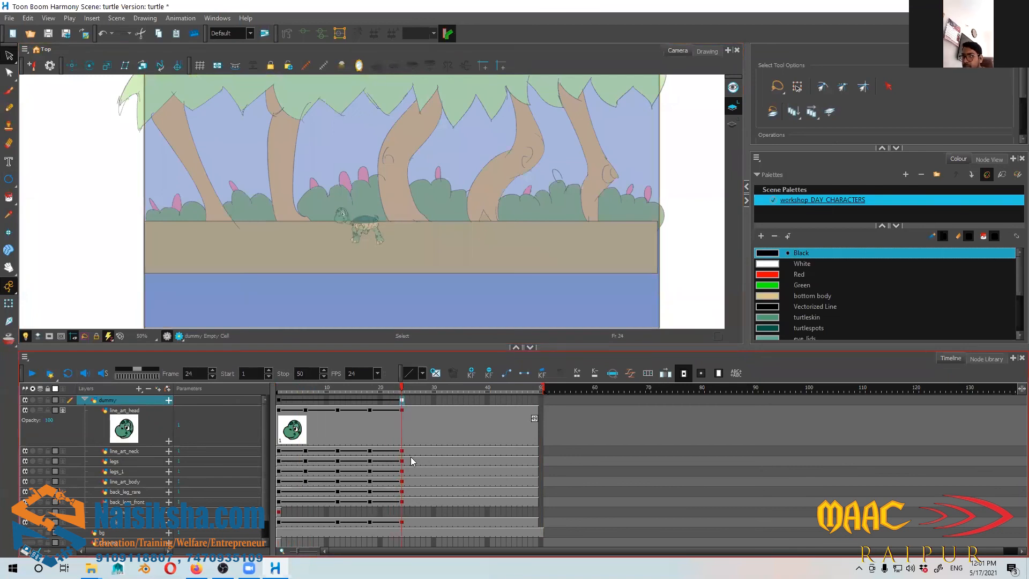
{"action": "left_click", "coordinate": [398, 511]}
{"action": "left_click", "coordinate": [401, 516]}
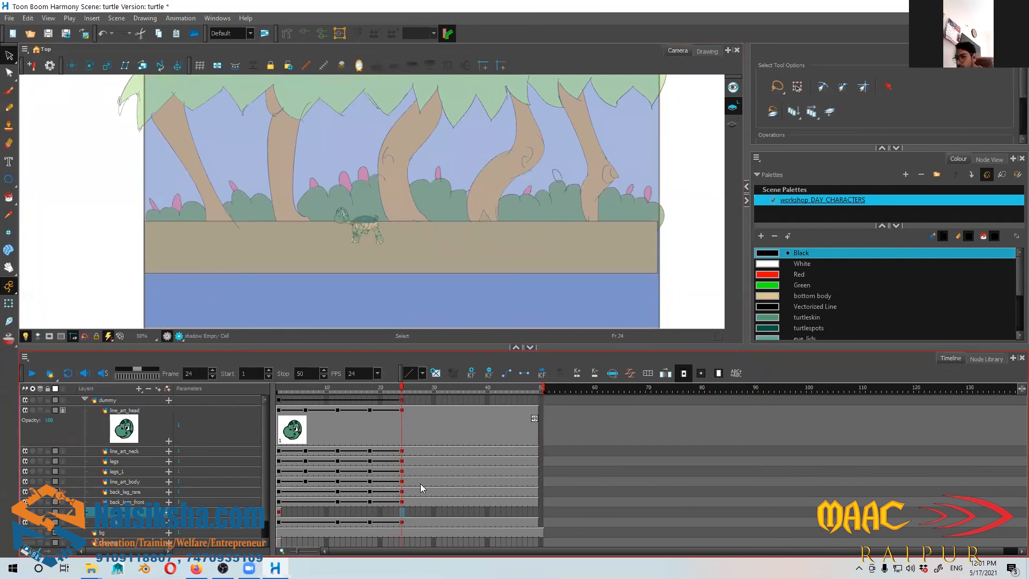
{"action": "key", "text": "F5"}
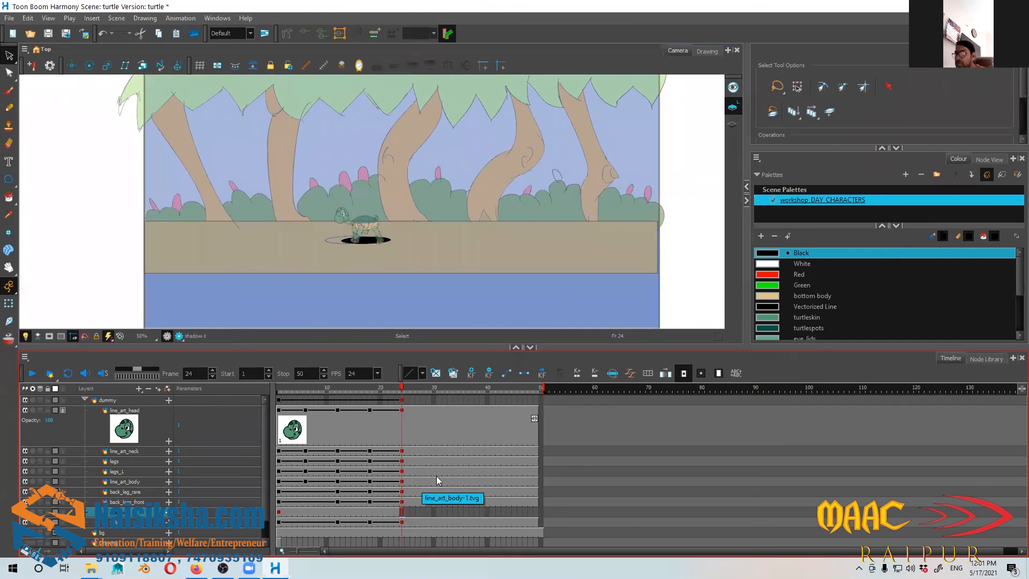
{"action": "left_click_drag", "start_coordinate": [403, 387], "coordinate": [279, 389]}
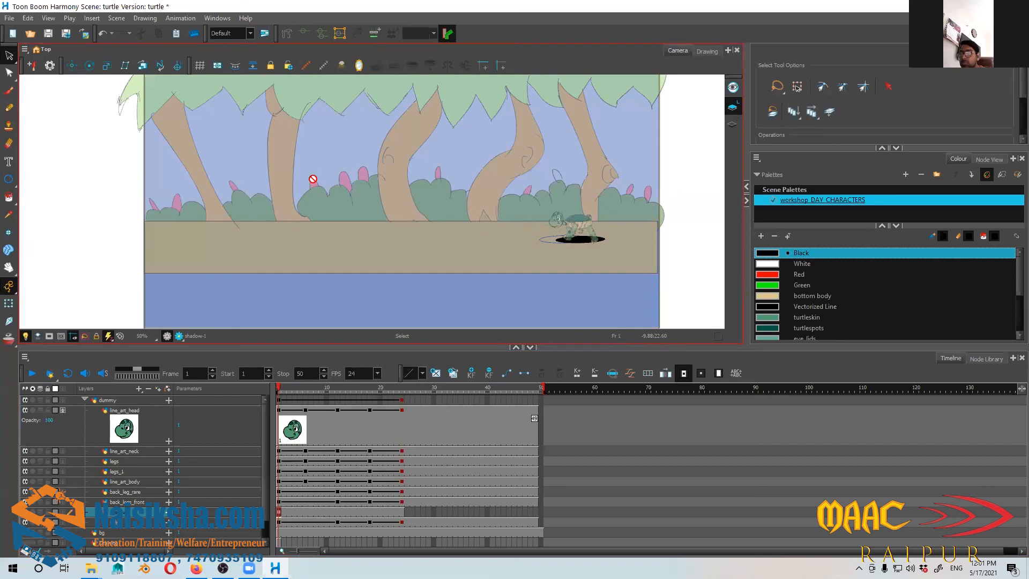
Step: Shorten the scene to 24 frames at 12 FPS and play the turtle's walk with its shadow
{"action": "key", "text": "Return"}
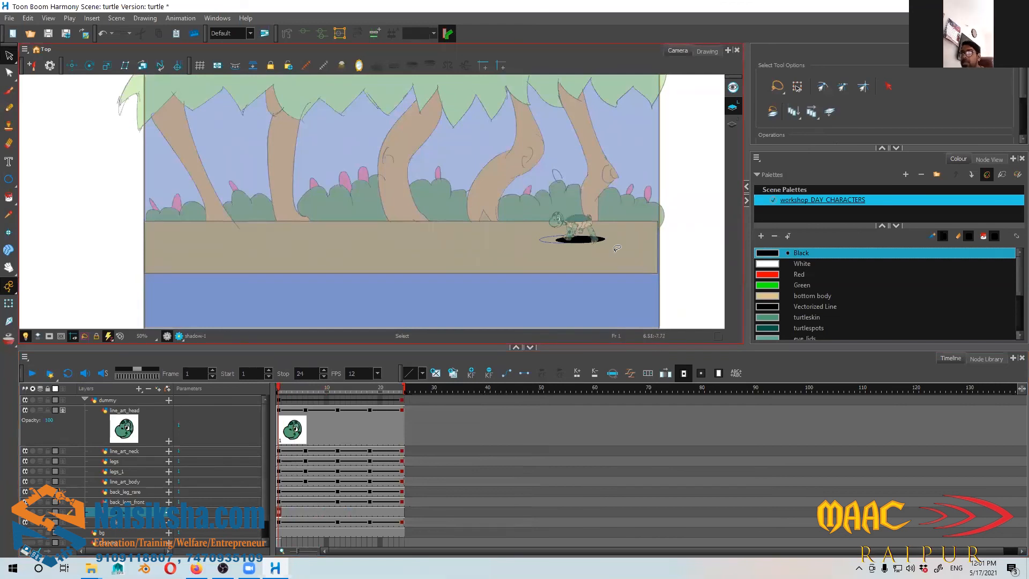
{"action": "key", "text": "Return"}
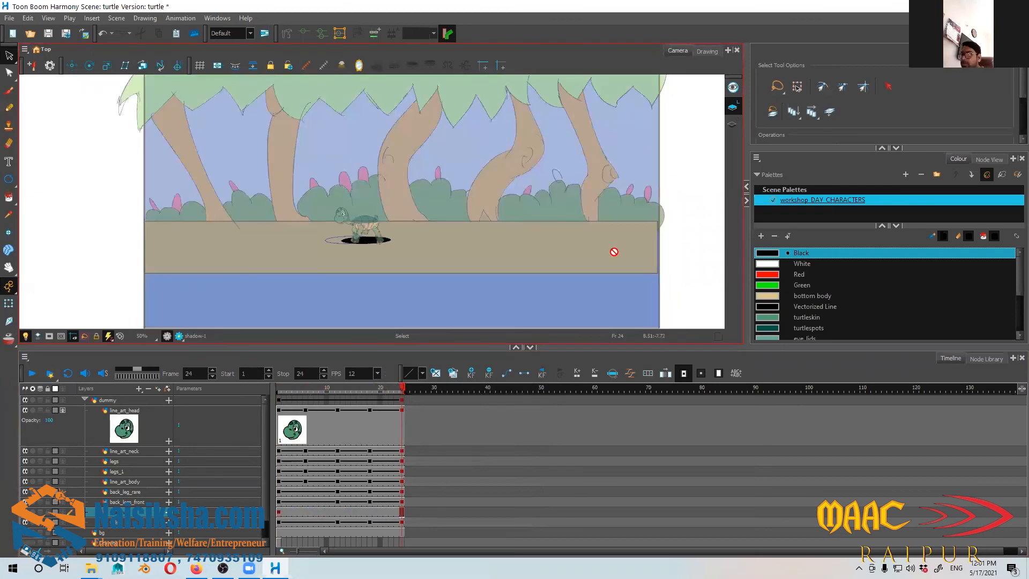
{"action": "key", "text": "Return"}
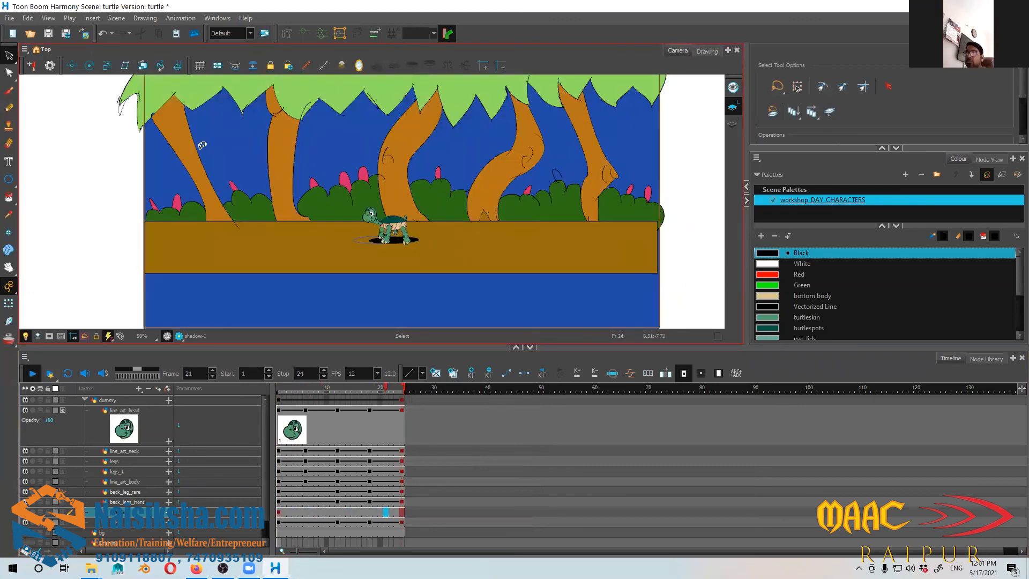
Step: Export frames 1 to 24 as an H.264/MPEG-4 movie named turtle_walk in the seminar bjs folder at scene resolution
{"action": "left_click", "coordinate": [10, 18]}
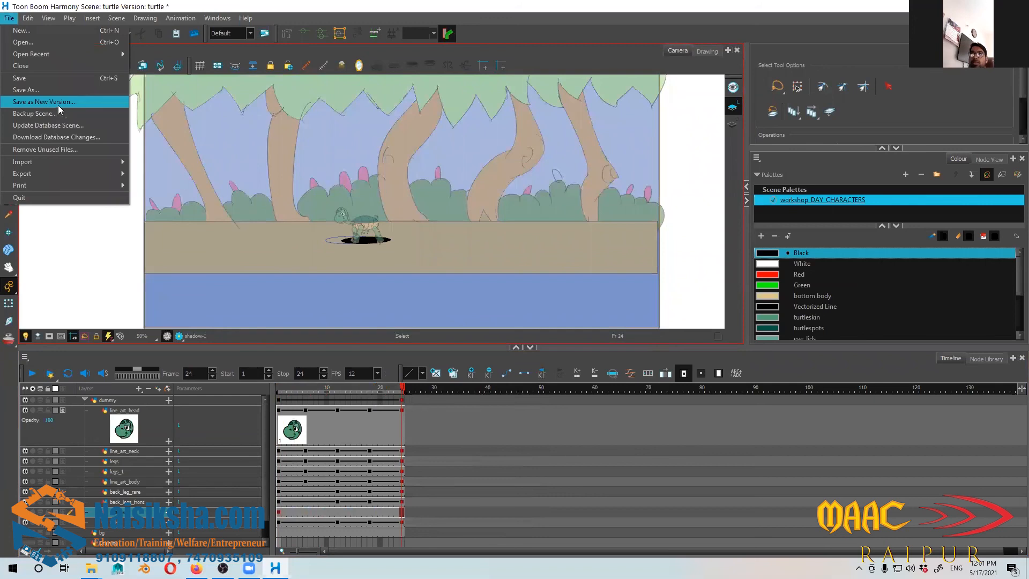
{"action": "mouse_move", "coordinate": [68, 171]}
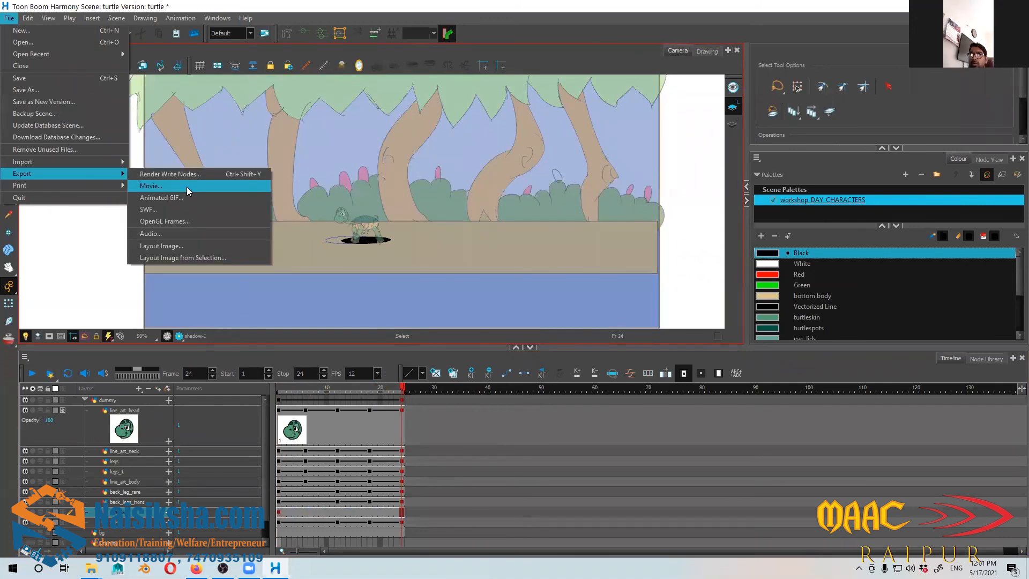
{"action": "key", "text": "Return"}
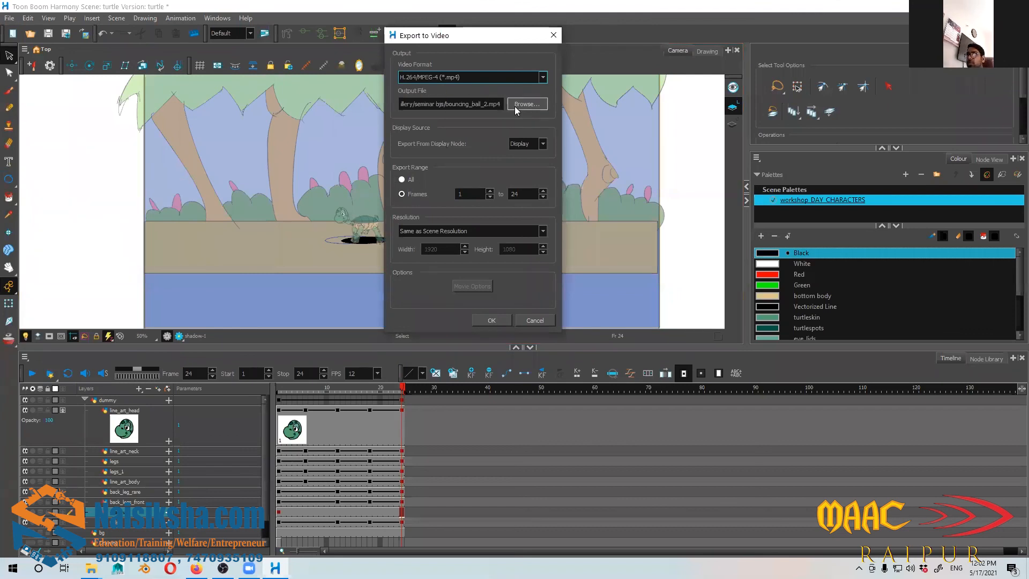
{"action": "left_click", "coordinate": [493, 324]}
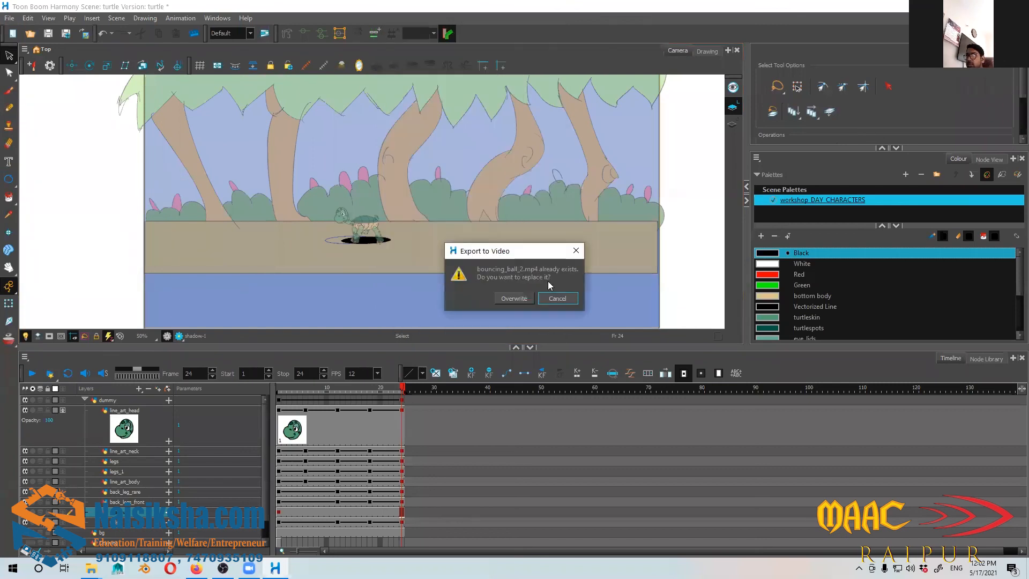
{"action": "key", "text": "Escape"}
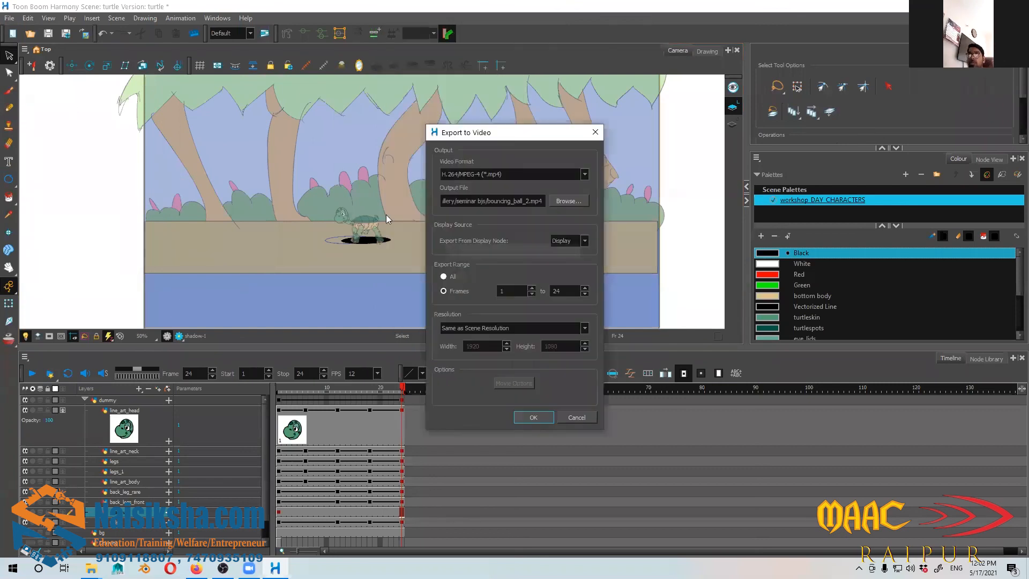
{"action": "left_click", "coordinate": [540, 201]}
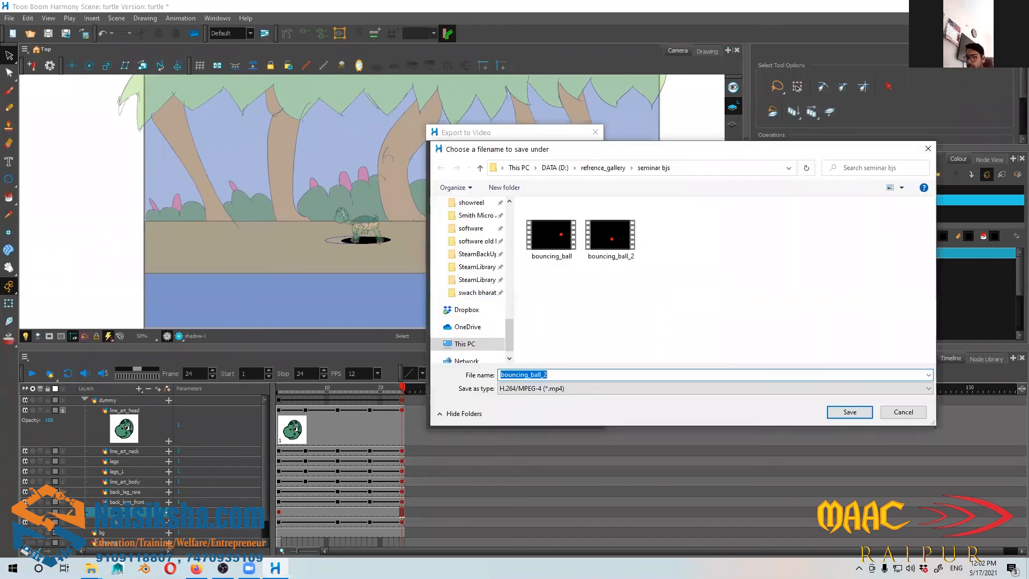
{"action": "type", "text": "turtle_walk"}
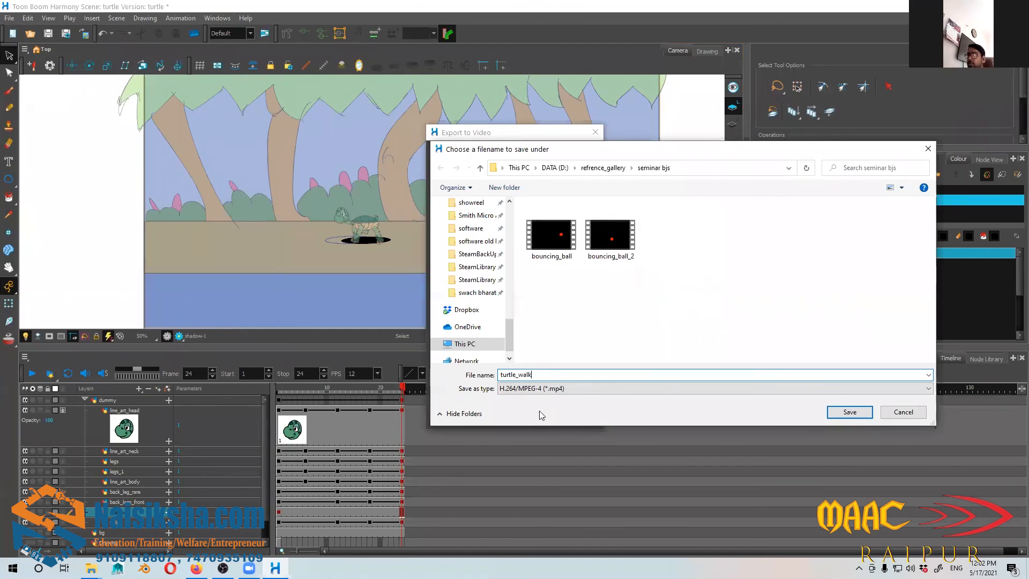
{"action": "key", "text": "Return"}
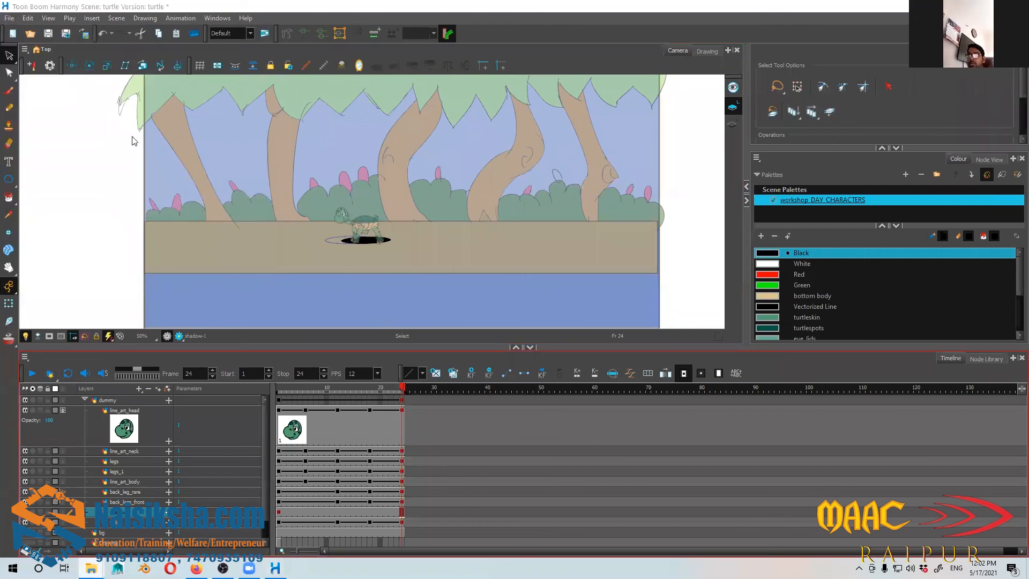
Step: Switch to File Explorer and open the seminar bjs folder inside refrence_gallery on the DATA (D:) drive
{"action": "key", "text": "alt+Tab"}
{"action": "key", "text": "alt+Up"}
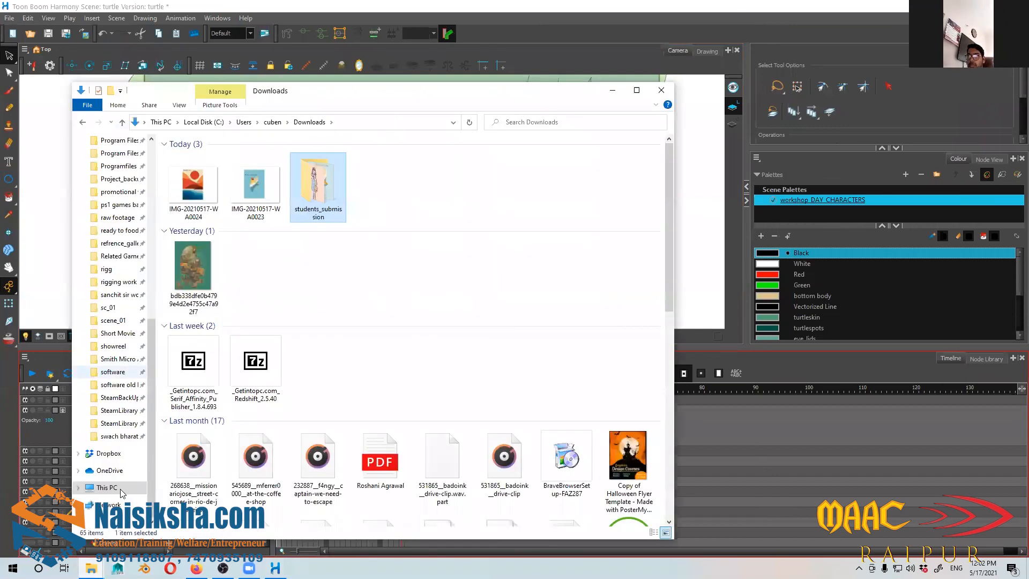
{"action": "left_click", "coordinate": [123, 493]}
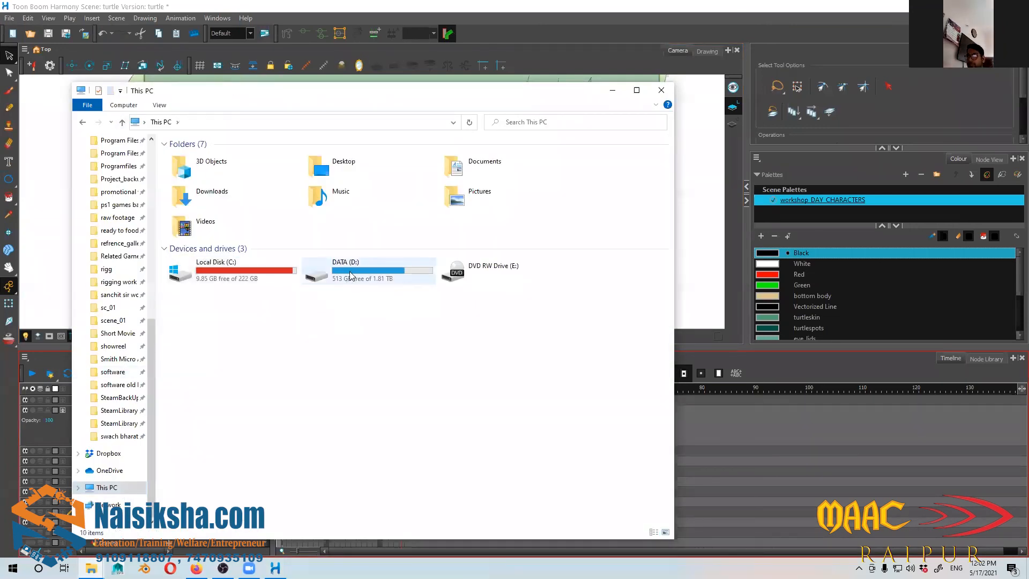
{"action": "double_click", "coordinate": [349, 275]}
{"action": "type", "text": "raw"}
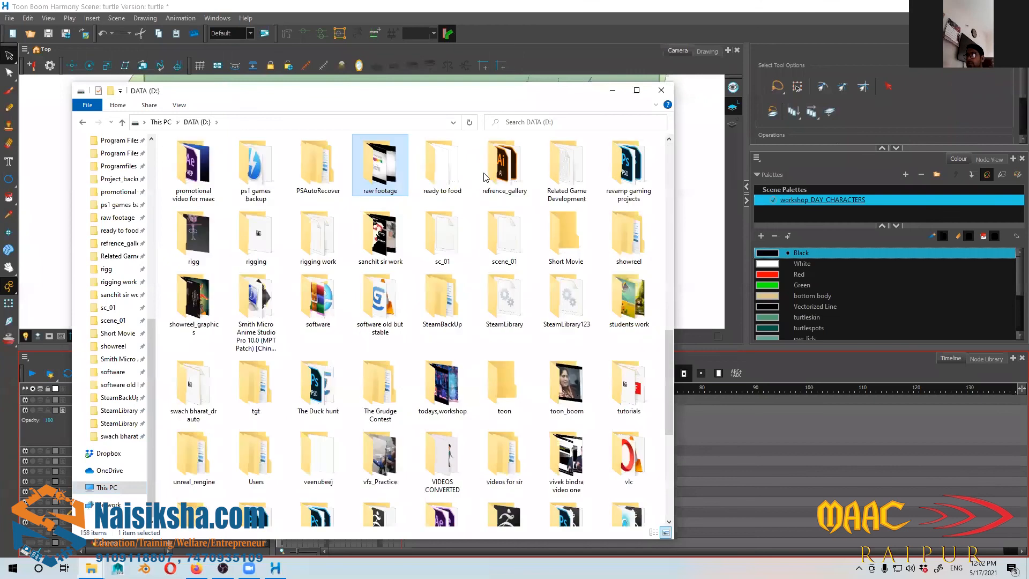
{"action": "double_click", "coordinate": [488, 182]}
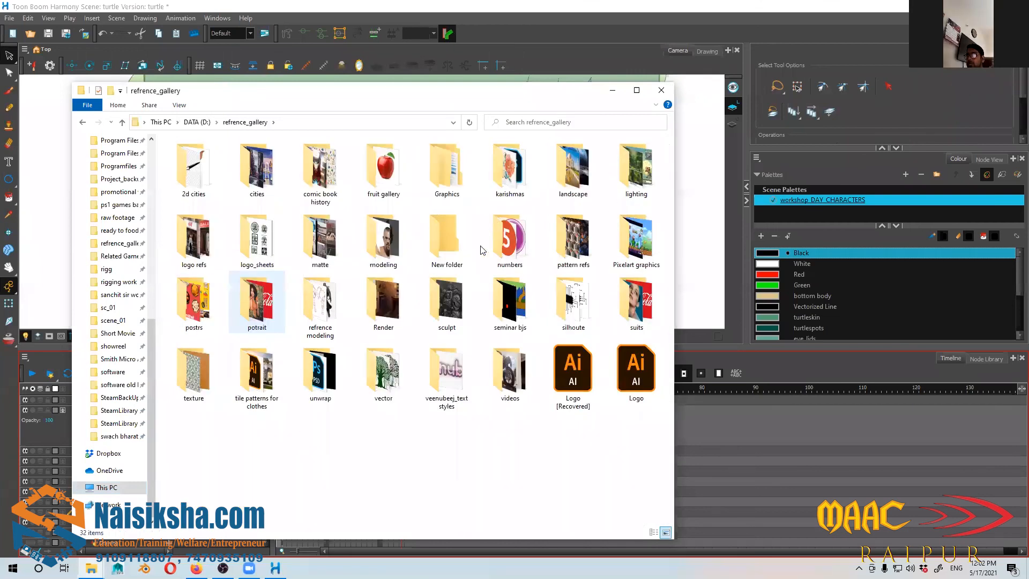
{"action": "double_click", "coordinate": [510, 316]}
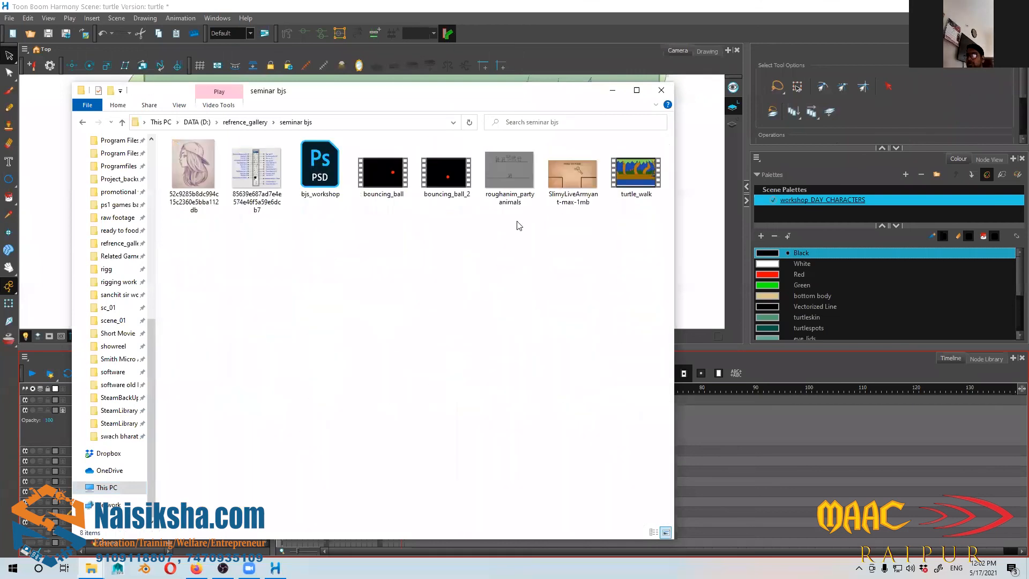
Step: Open the exported turtle_walk video and replay it both windowed and full screen to check the walk and shadow
{"action": "left_click", "coordinate": [632, 178]}
{"action": "double_click", "coordinate": [633, 178]}
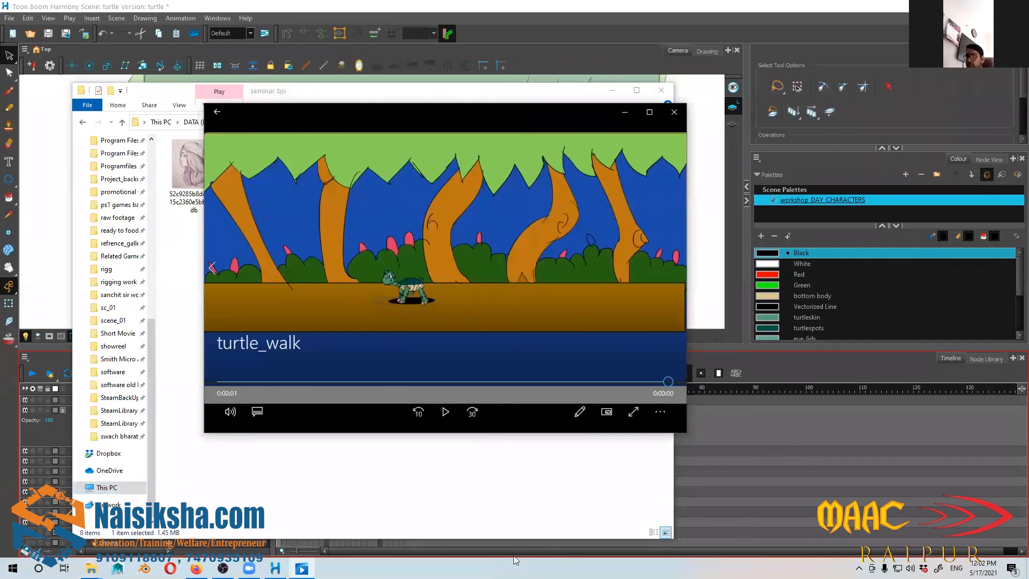
{"action": "key", "text": "alt+Return"}
{"action": "key", "text": "Escape"}
{"action": "key", "text": "alt+Return"}
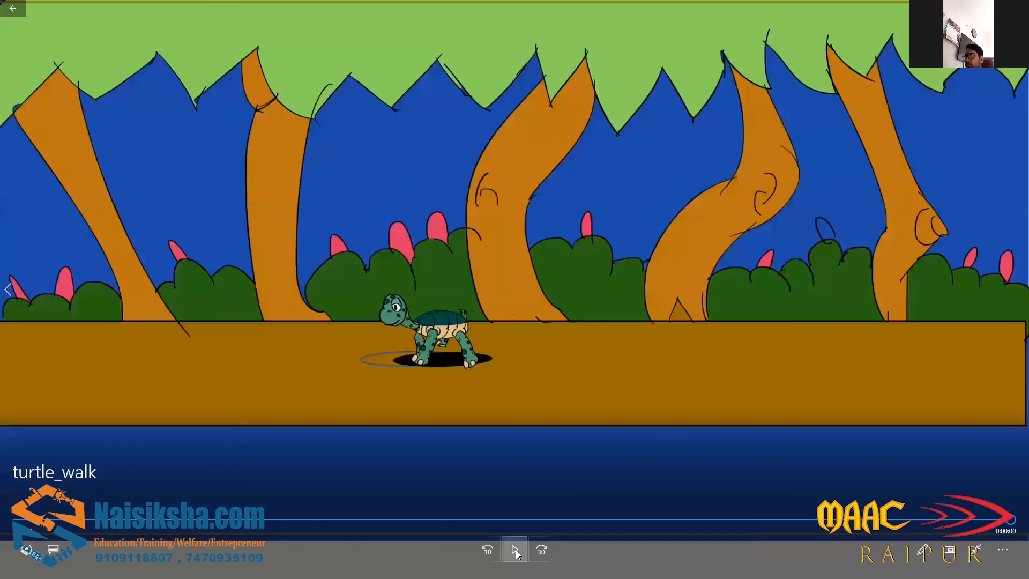
{"action": "key", "text": "Escape"}
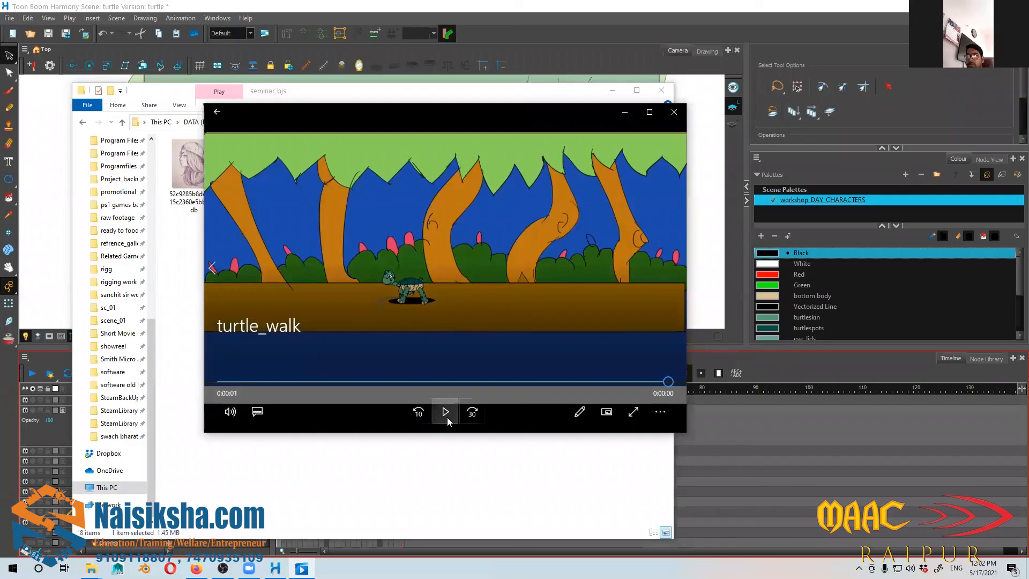
{"action": "left_click", "coordinate": [447, 417]}
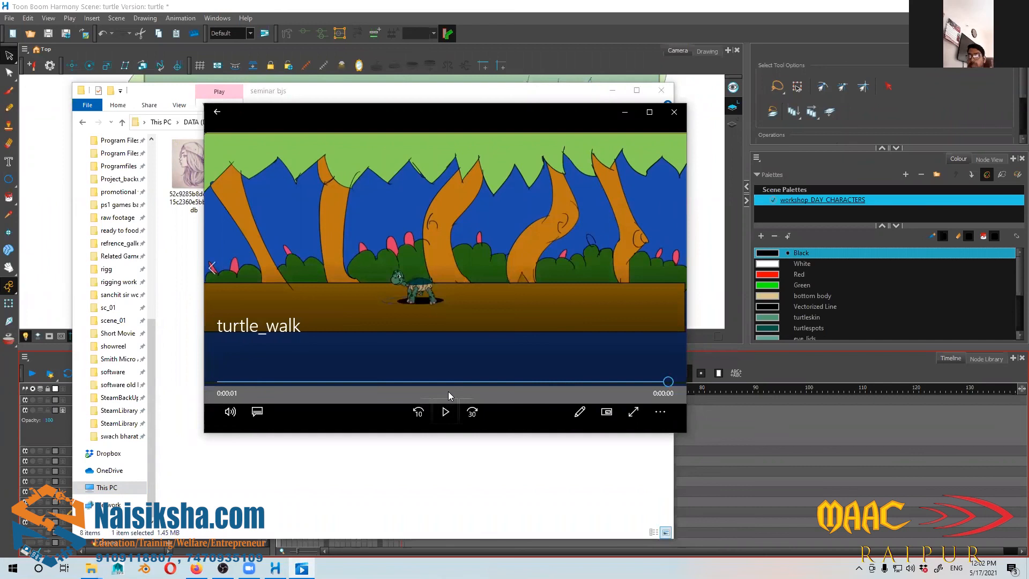
{"action": "left_click", "coordinate": [445, 413]}
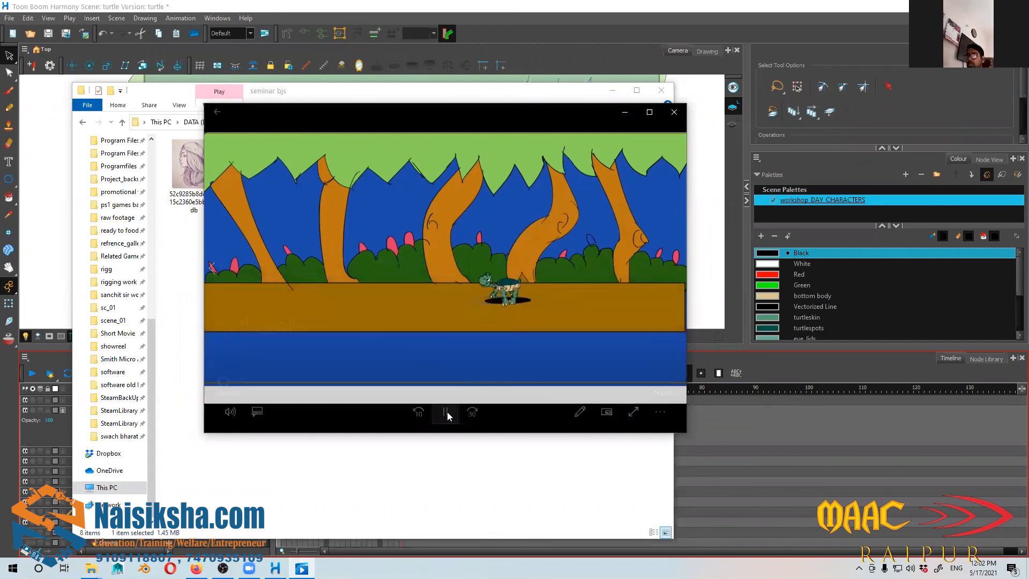
{"action": "left_click", "coordinate": [510, 544]}
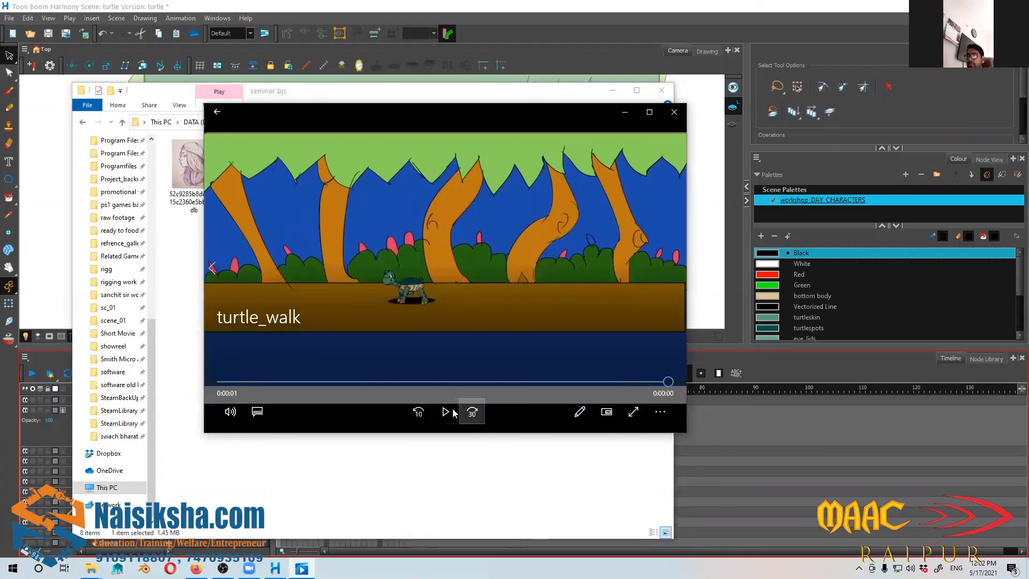
{"action": "left_click", "coordinate": [451, 412]}
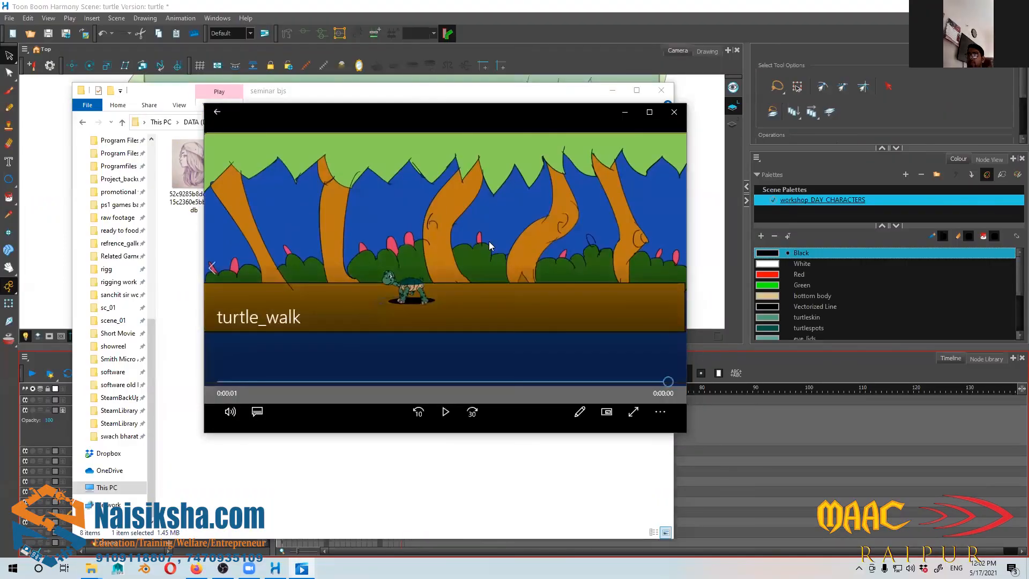
{"action": "double_click", "coordinate": [489, 242]}
{"action": "left_click", "coordinate": [525, 554]}
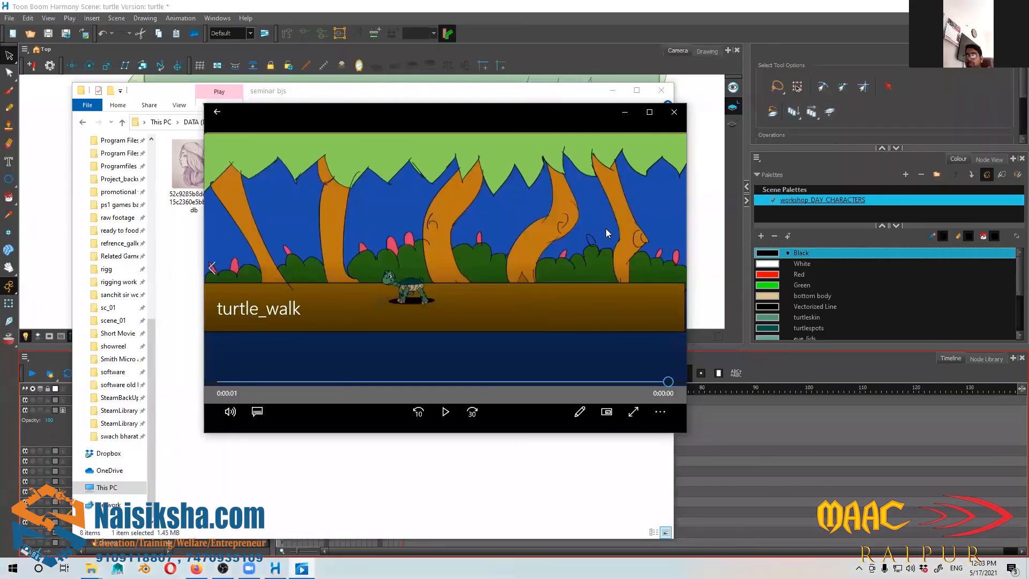
Step: Close the turtle_walk video, minimise the folder window and return to the turtle scene in Toon Boom Harmony
{"action": "left_click", "coordinate": [674, 112]}
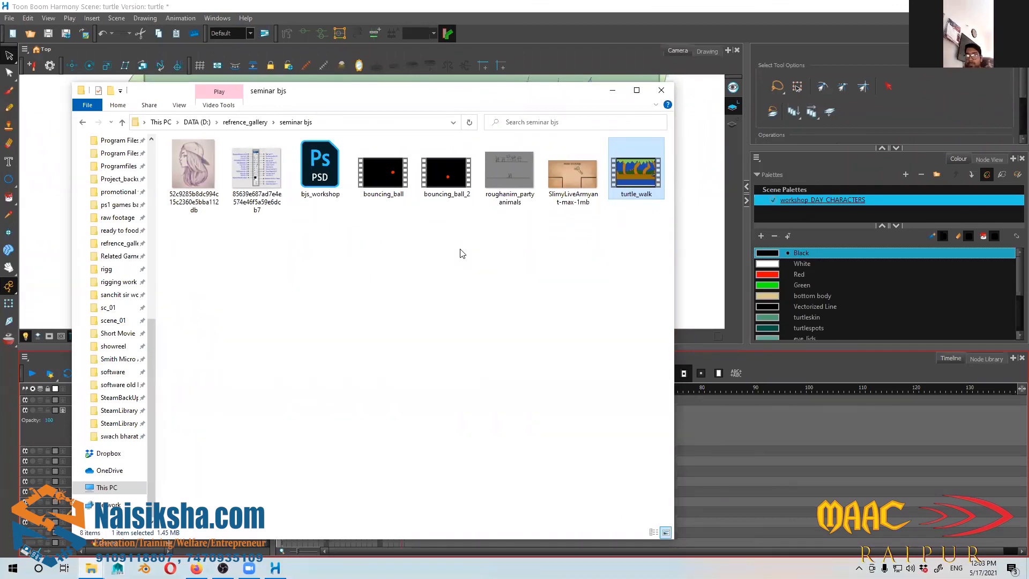
{"action": "left_click", "coordinate": [613, 90]}
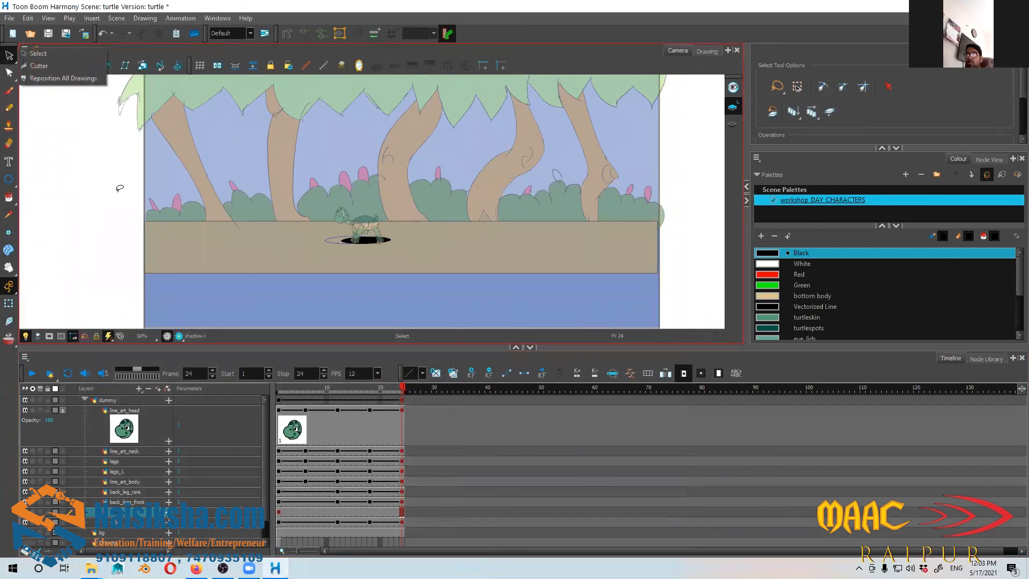
{"action": "left_click_drag", "start_coordinate": [235, 251], "coordinate": [208, 249]}
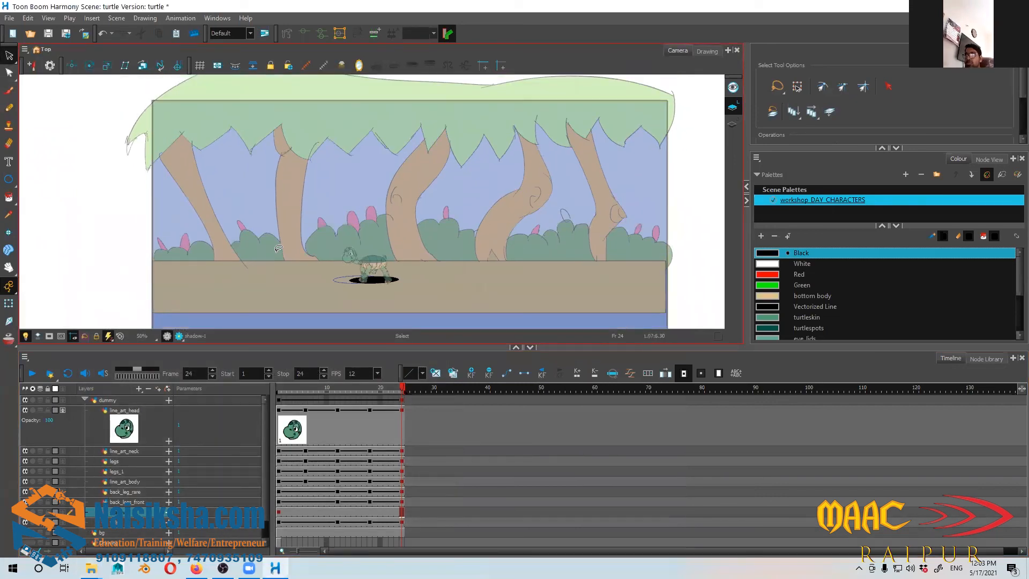
{"action": "scroll", "coordinate": [279, 248], "scroll_direction": "up", "scroll_amount": 1}
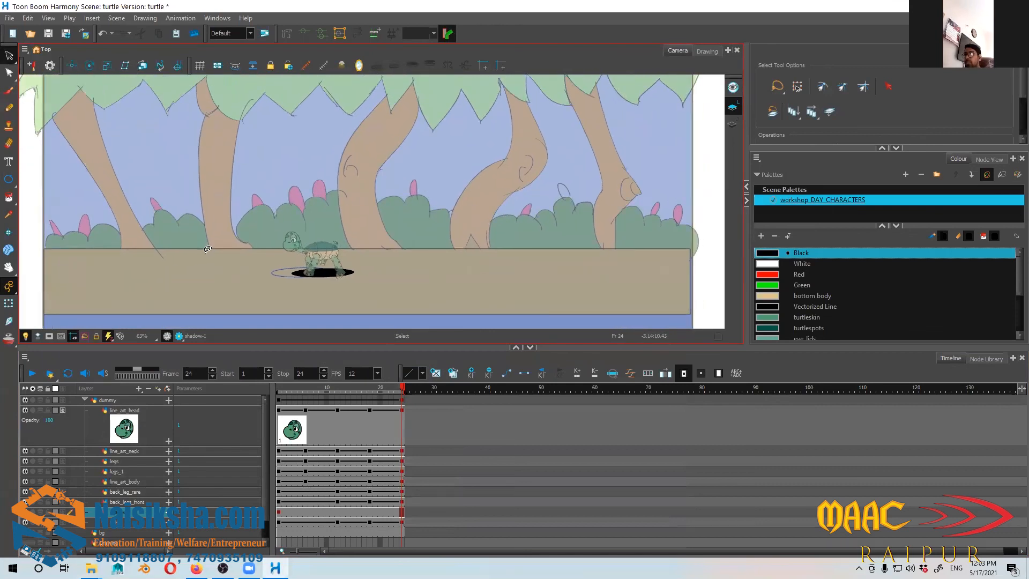